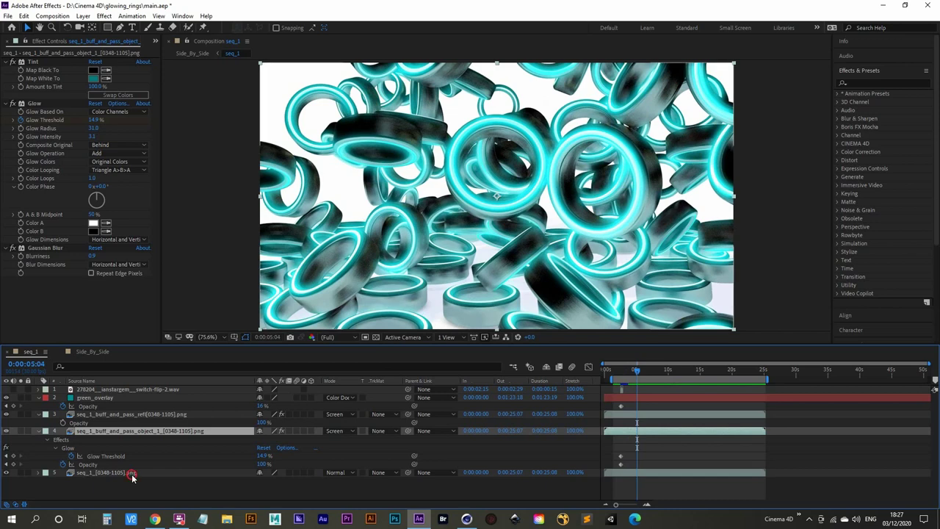
- View the base seq_1_[0348-1105].png layer on its own by soloing it, and end the solo
left_click(132, 473)
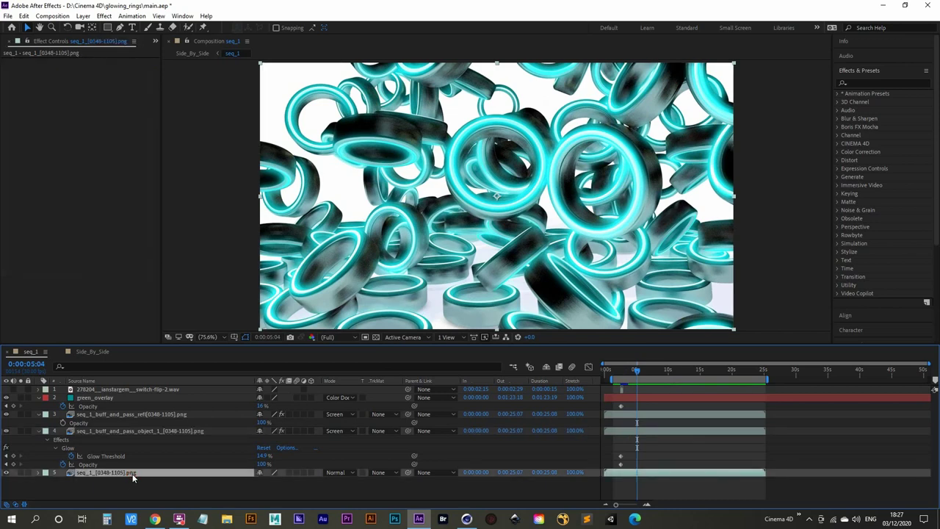
left_click(21, 473)
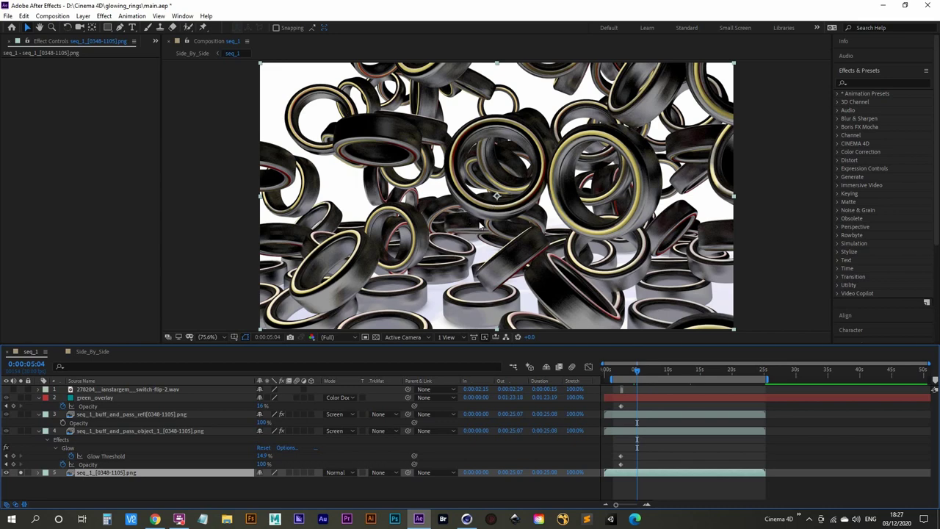
left_click(22, 472)
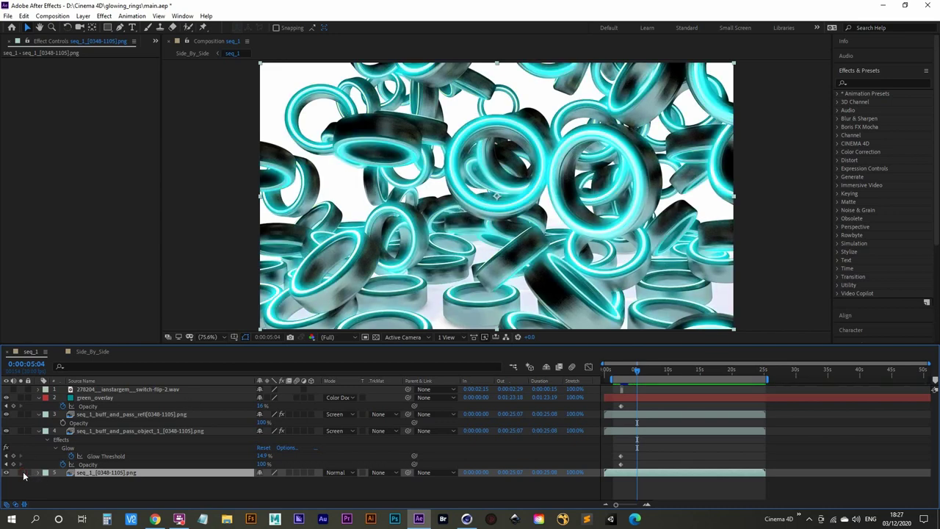
- Solo the seq_1_buff_and_pass_object_1 layer, preview it without its Tint, Glow and Gaussian Blur effects, and re-enable all three
left_click(86, 431)
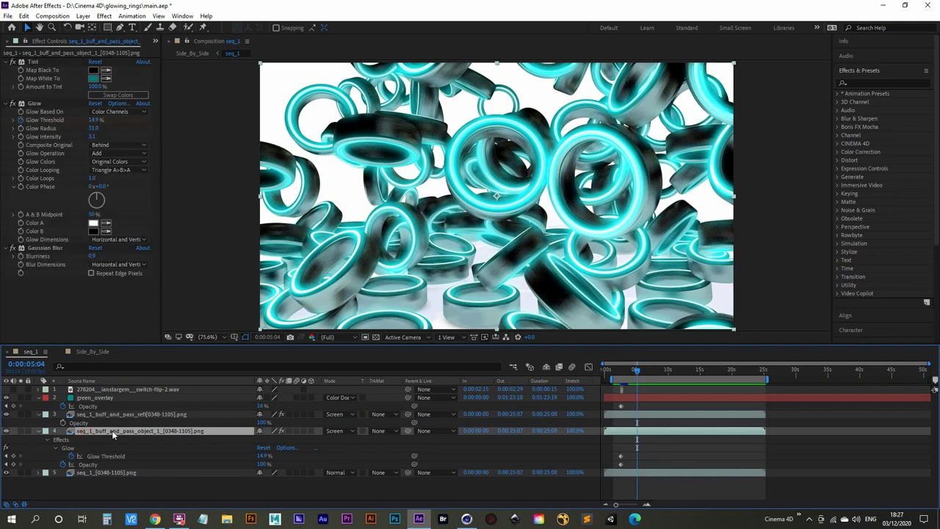
left_click(22, 431)
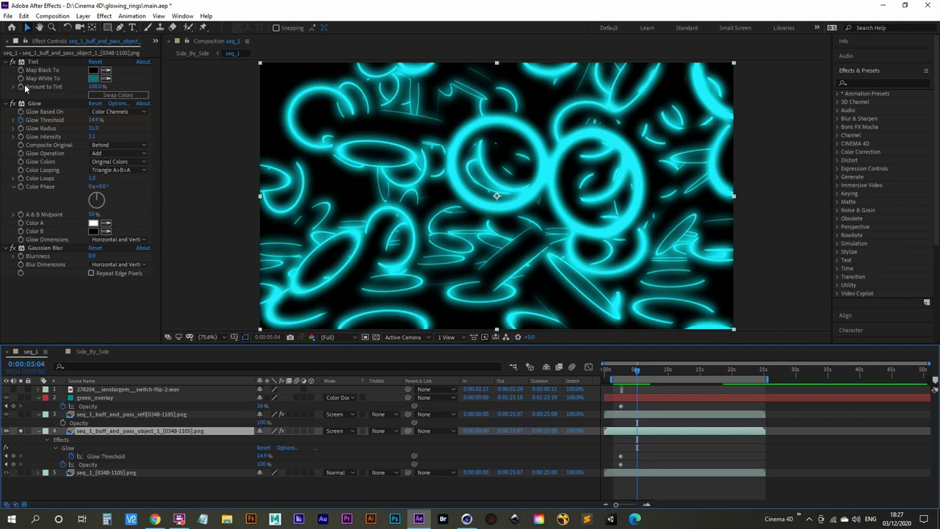
left_click(12, 62)
left_click(11, 104)
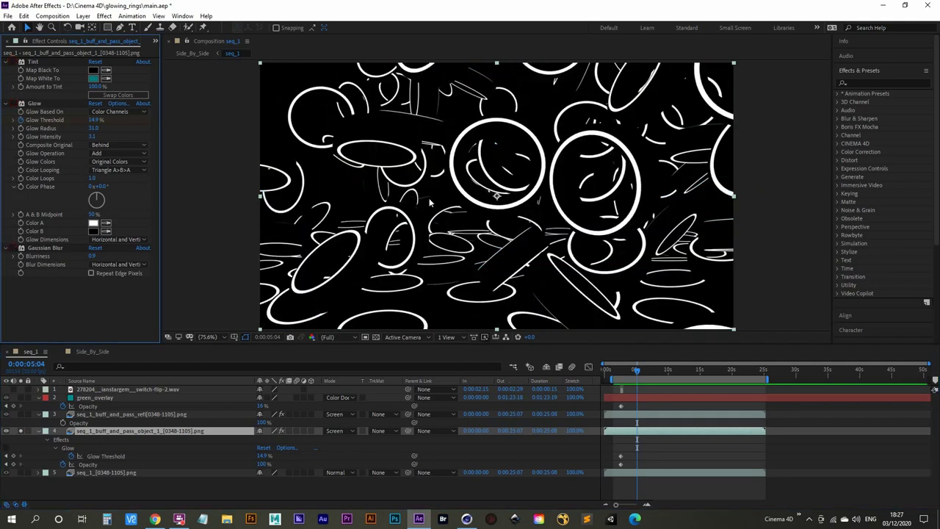
key("space")
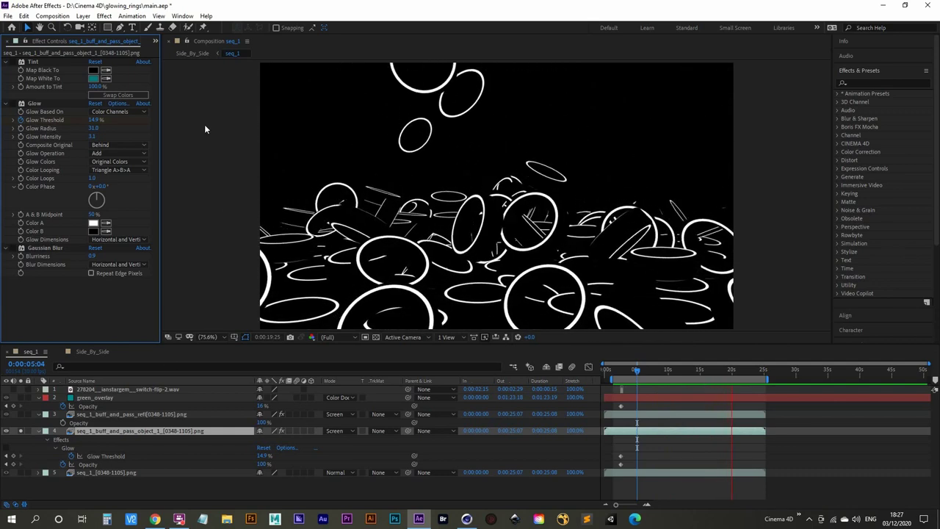
left_click(13, 62)
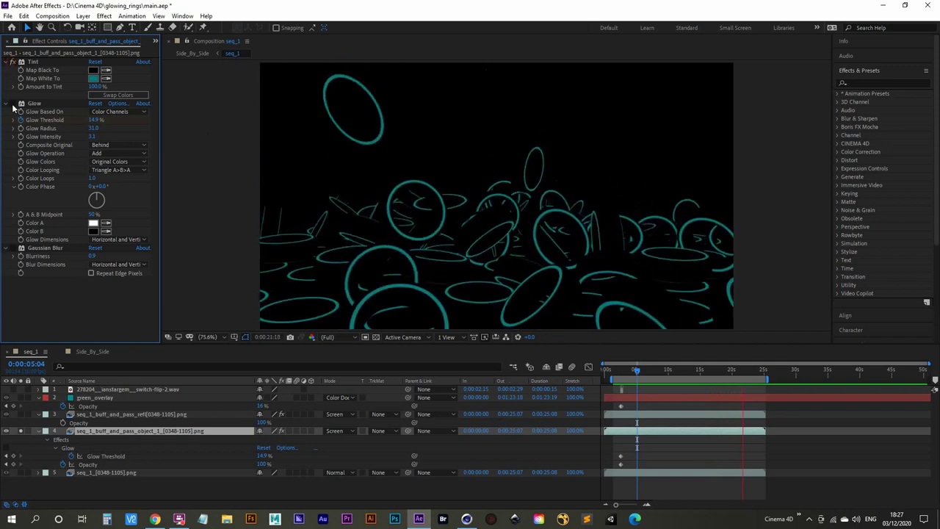
left_click(12, 103)
left_click(13, 248)
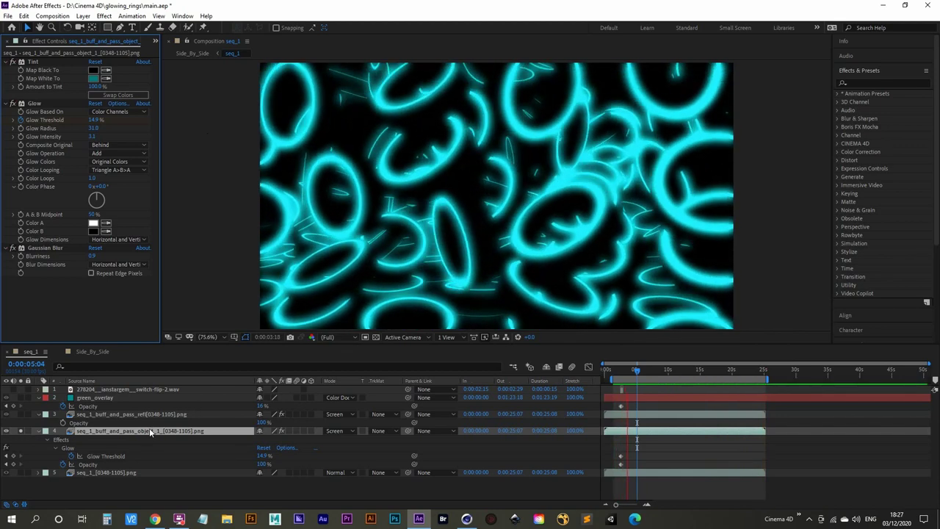
- Preview the glowing object pass soloed together with the base sequence layer, and end both solos
left_click(21, 431)
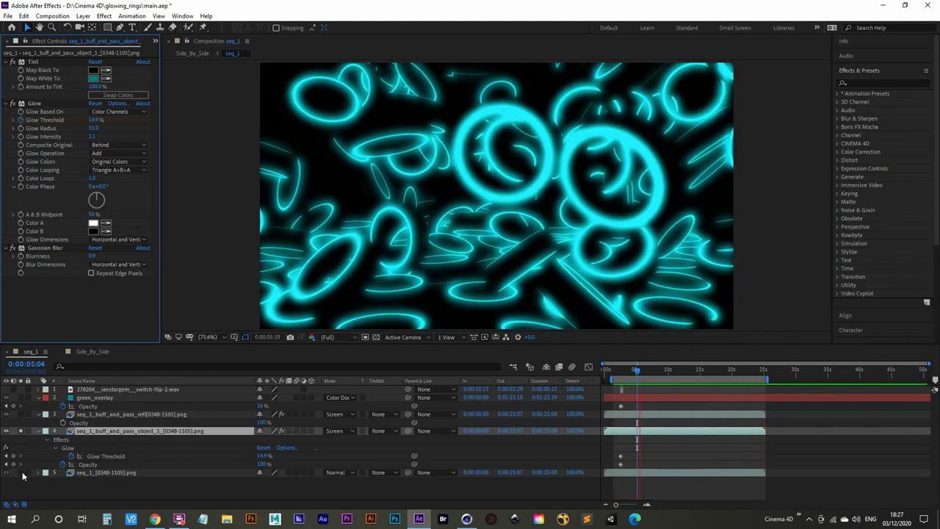
left_click(20, 472)
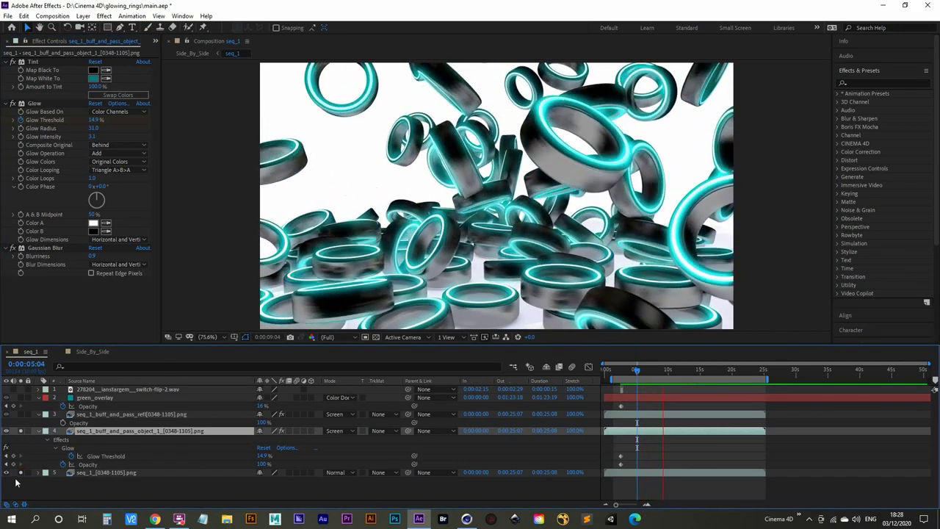
left_click(21, 432, "alt")
left_click(20, 433)
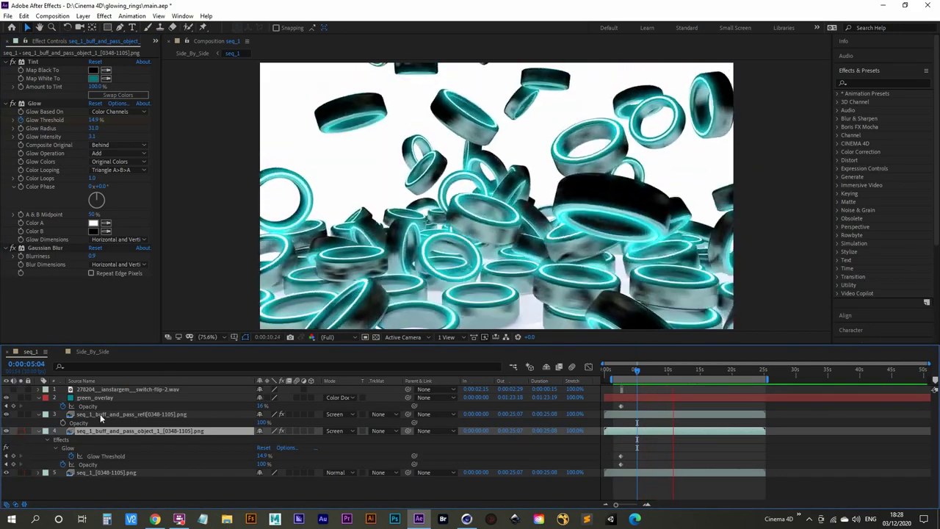
- Solo the seq_1_buff_and_pass_refl layer to preview the tinted reflection pass, stop the playback and end the solo
left_click(95, 413)
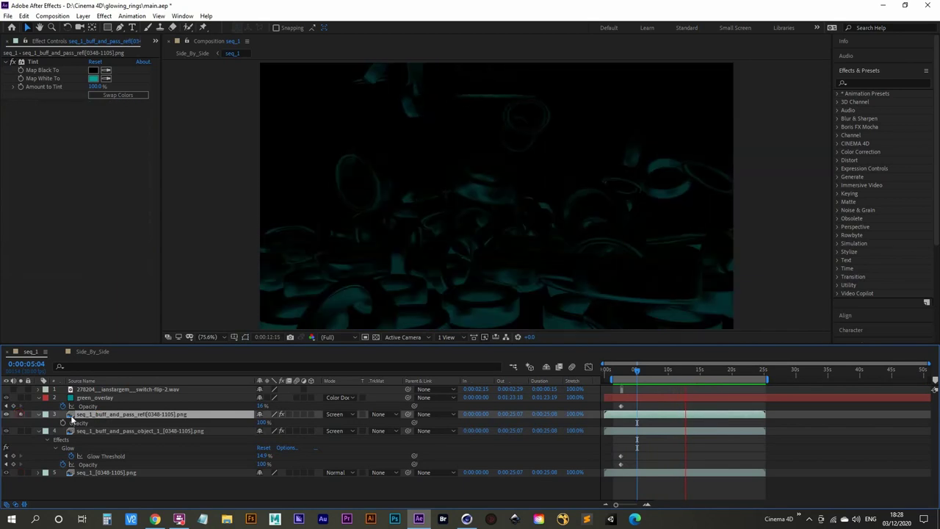
left_click(20, 414)
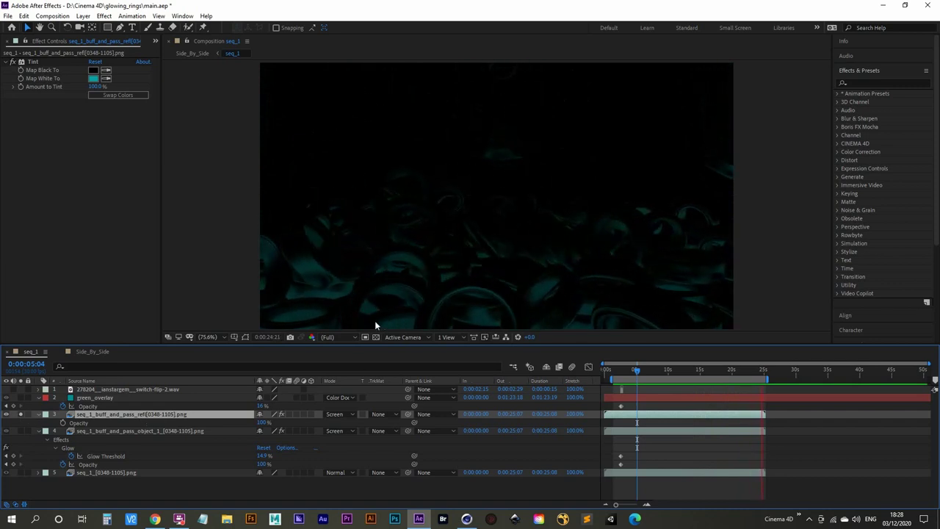
key("space")
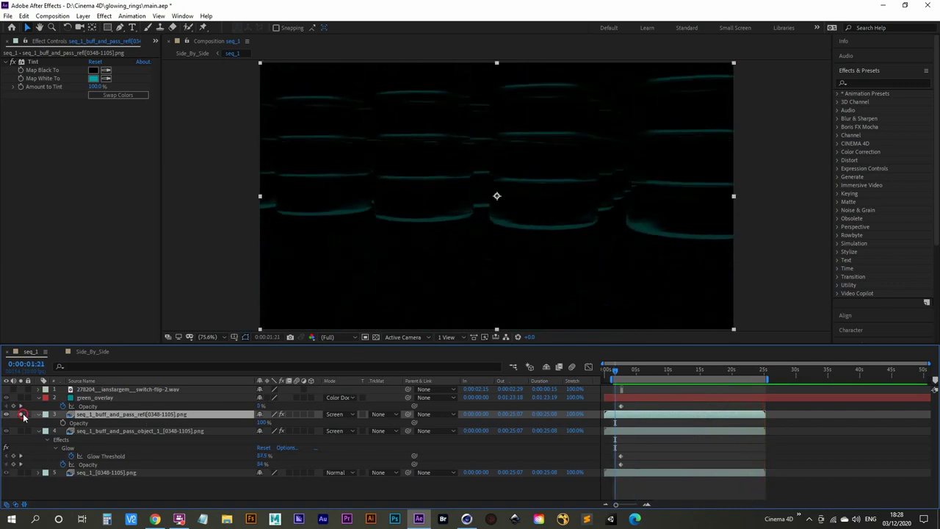
left_click(22, 416)
- Scrub the full composite from the point where the glow starts to about 0:00:08:02
left_click(622, 371)
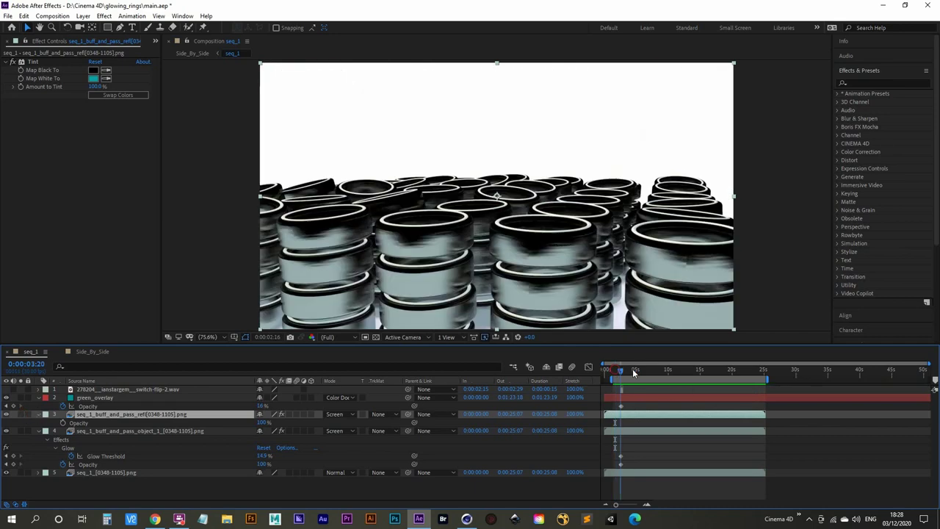
left_click_drag(632, 369, 659, 369)
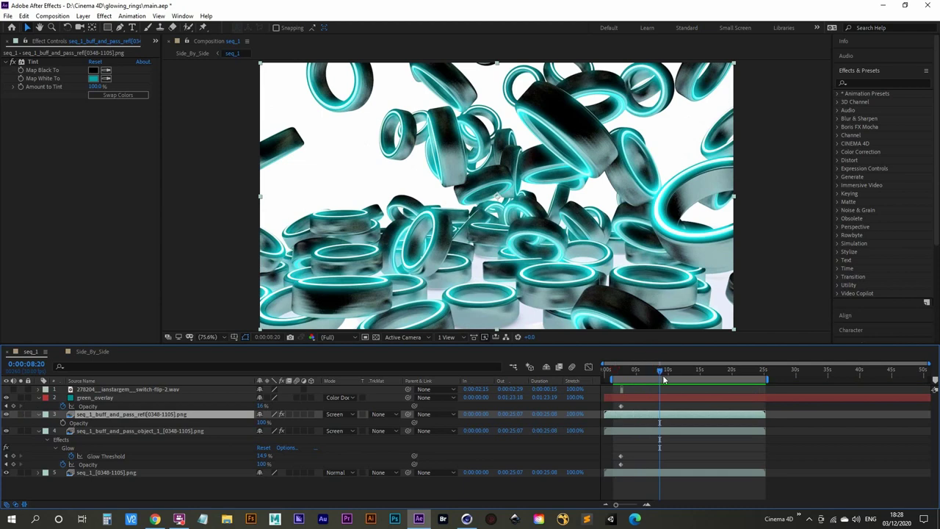
mouse_move(663, 374)
left_mouse_down()
mouse_move(669, 370)
mouse_move(656, 369)
left_mouse_up()
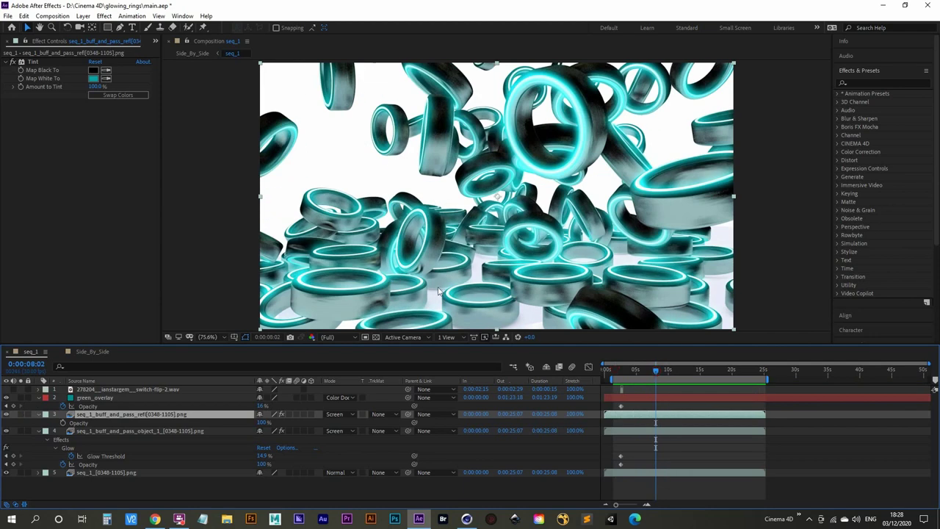
- Switch to Cinema 4D, add a Tube primitive and widen its inner radius to about 152 cm
left_click(466, 518)
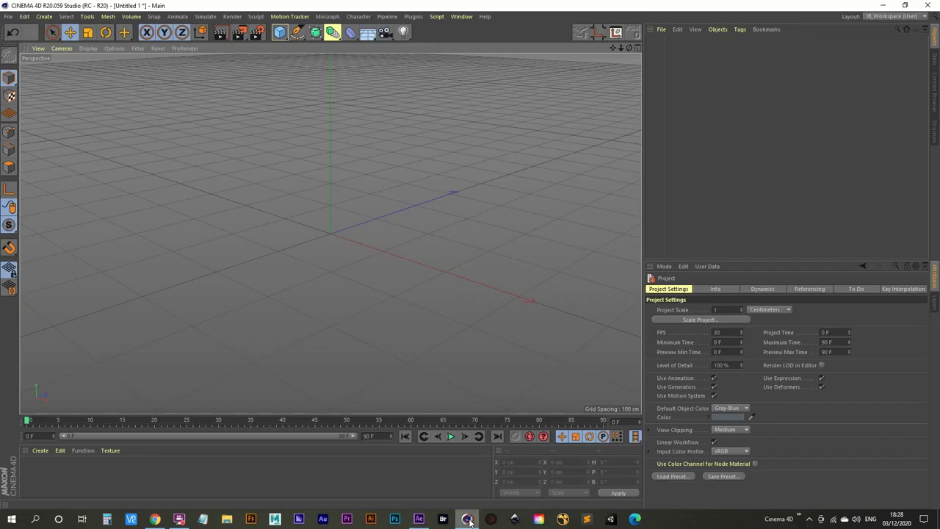
left_click(279, 31)
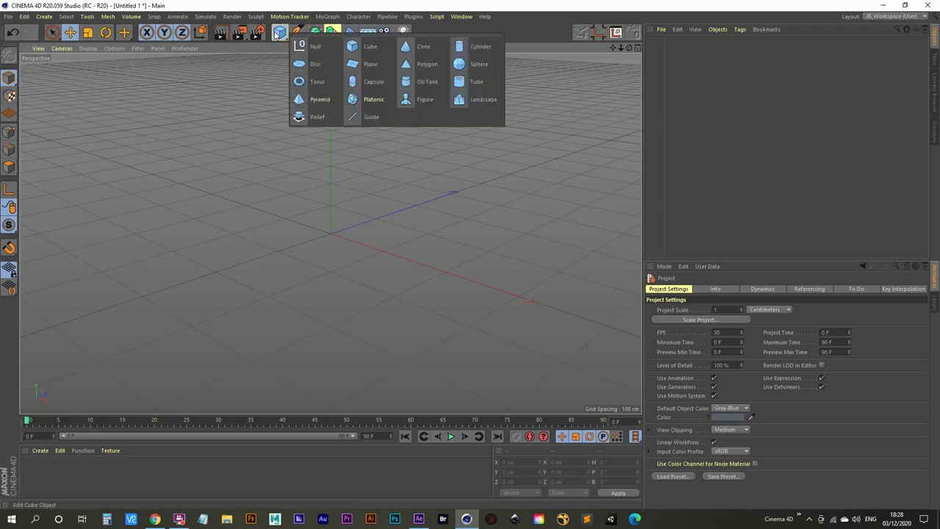
left_click(458, 81)
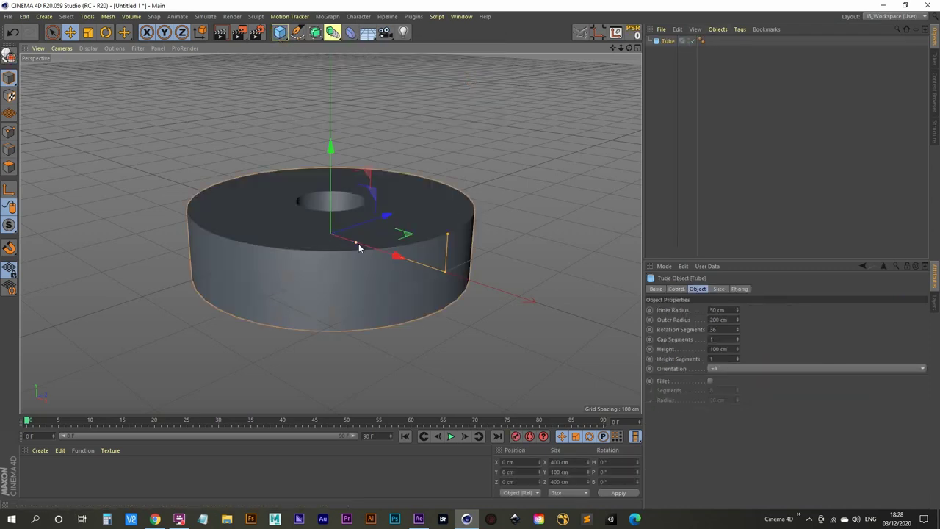
left_click_drag(357, 244, 412, 274)
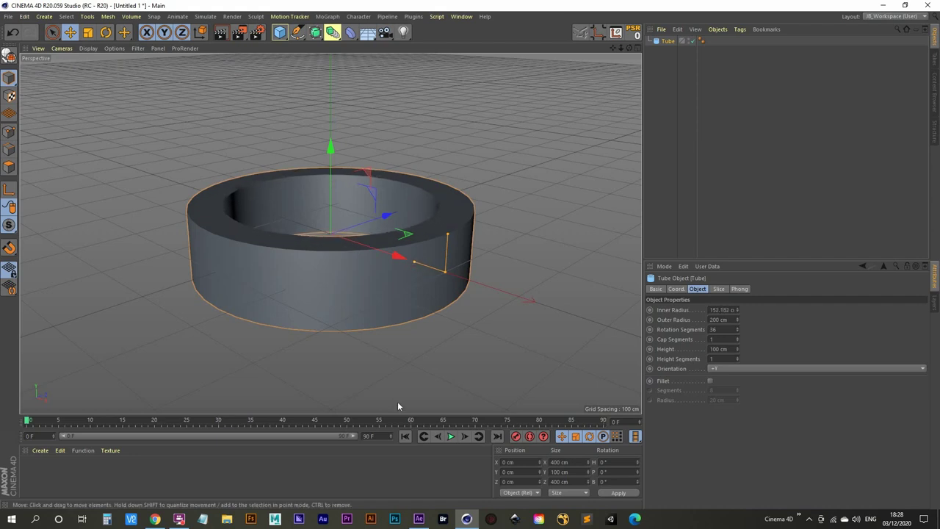
left_click(418, 518)
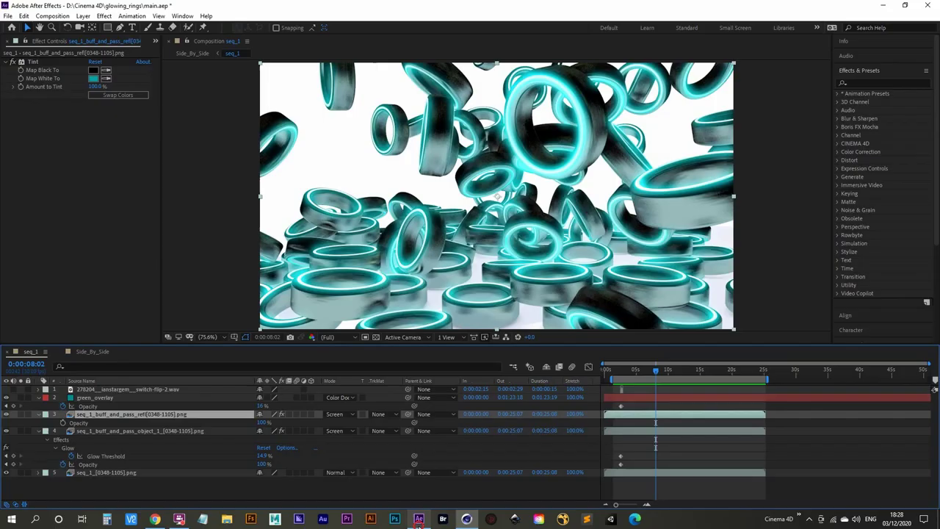
left_click(443, 518)
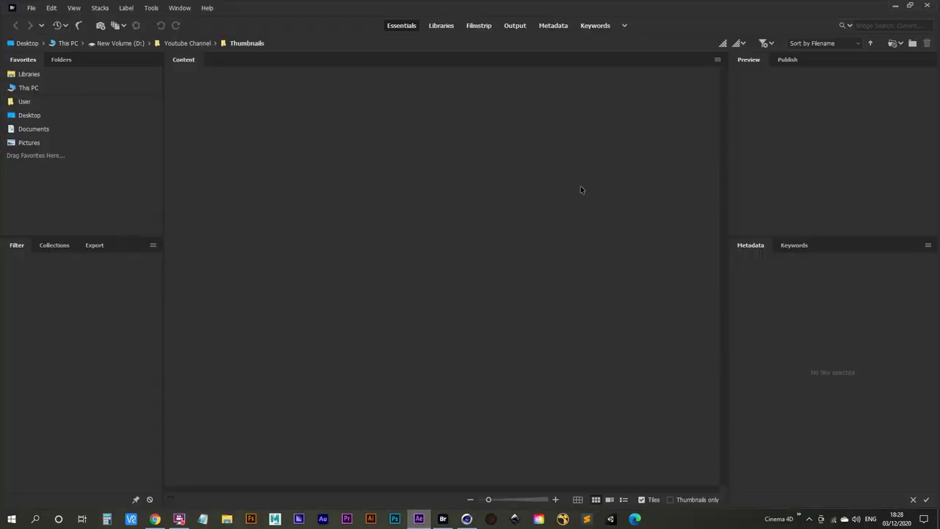
left_click(894, 6)
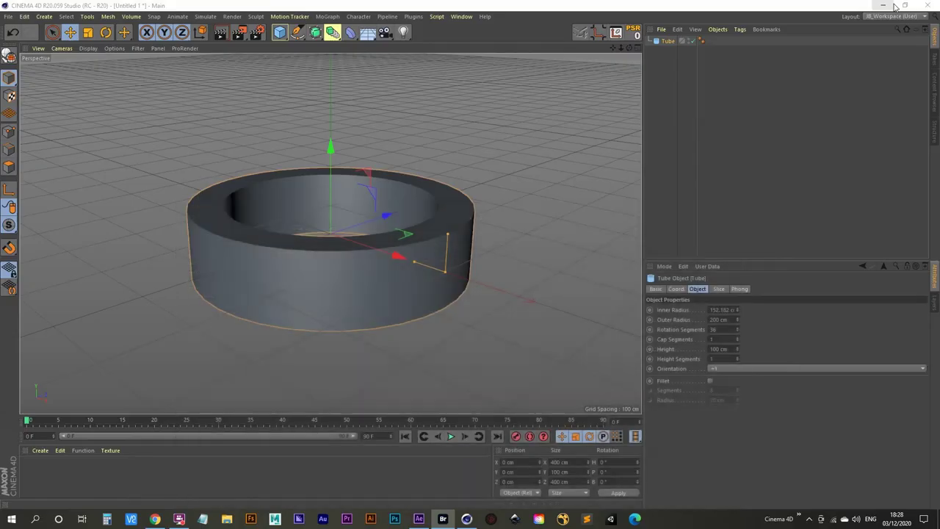
left_click(434, 498)
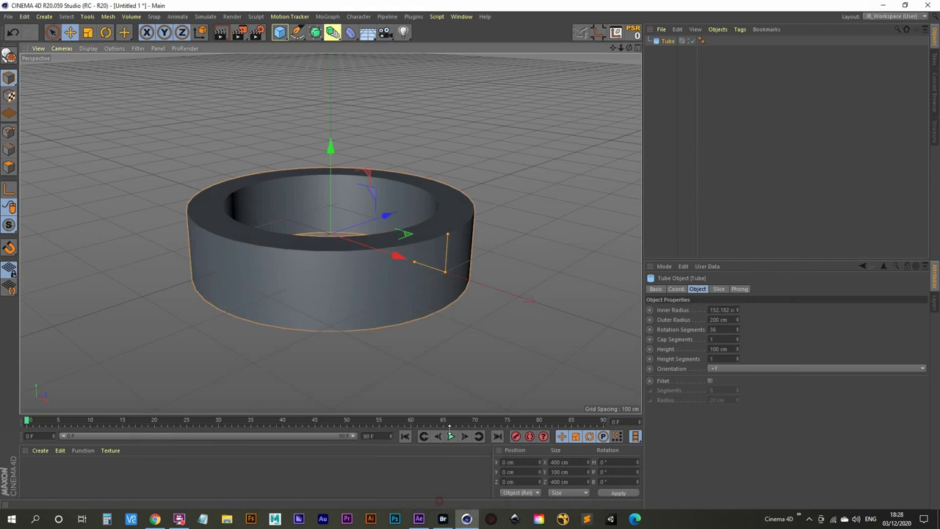
left_click(731, 310)
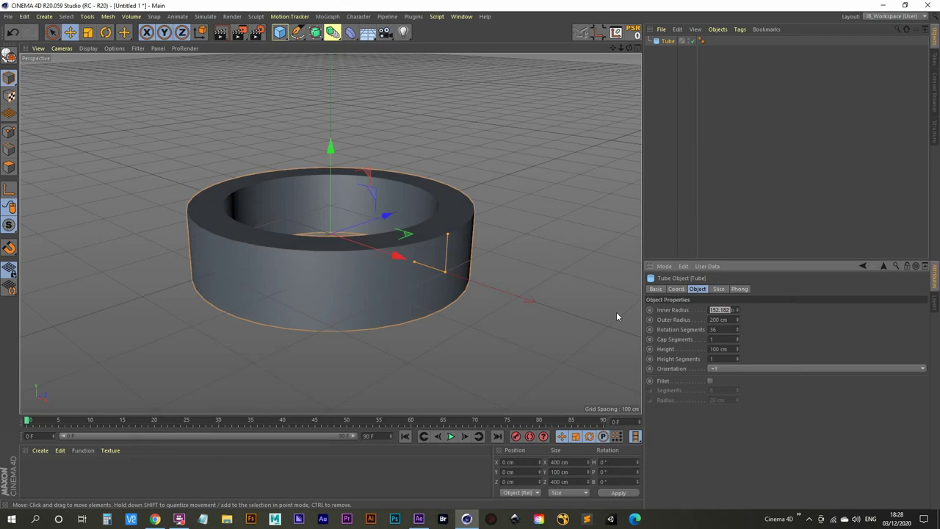
key("Tab")
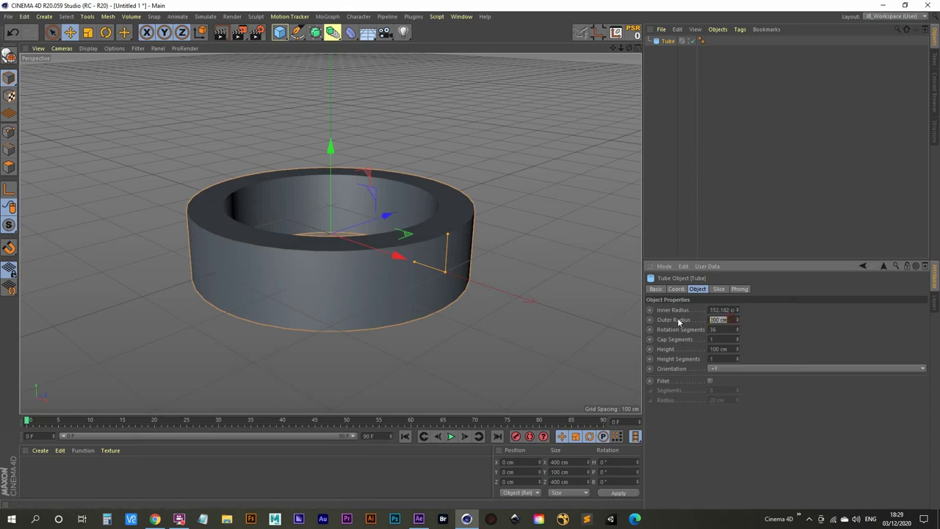
- Scale the tube down uniformly to about 246 cm across and 61.5 cm high, and show the polygon lines in the viewport
left_click(87, 32)
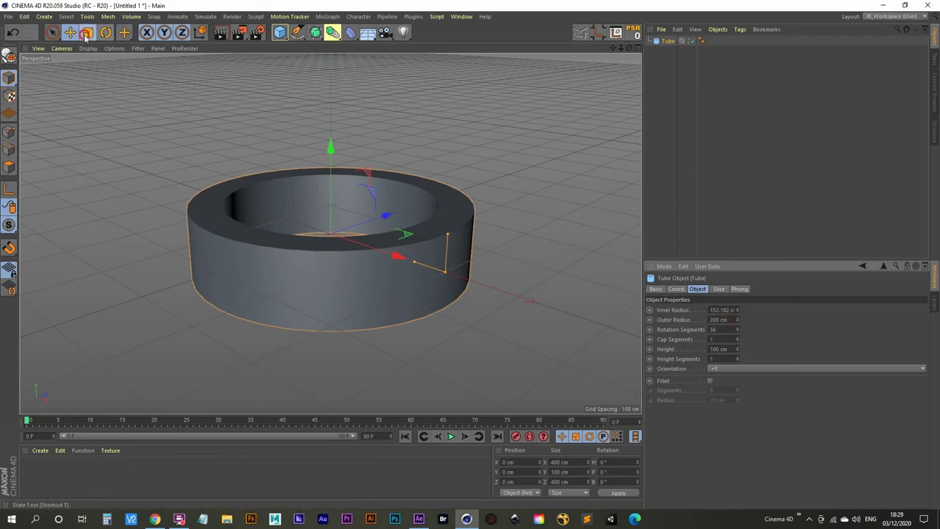
left_click_drag(220, 98, 147, 206)
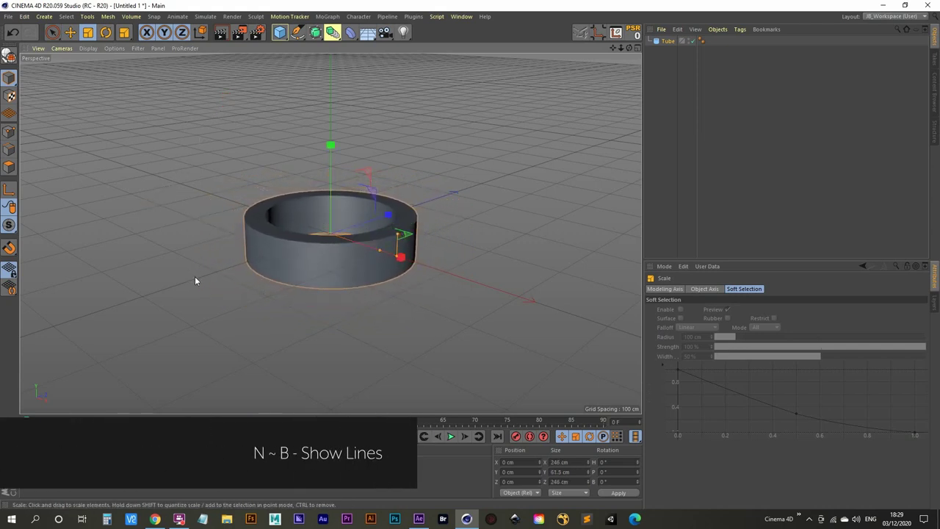
key("n")
key("b")
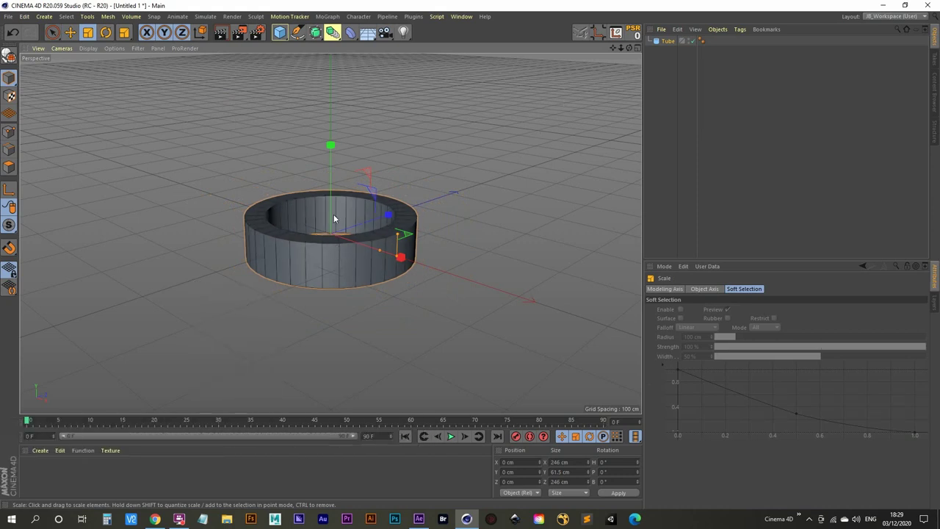
- Enable the fillet option on the tube to round its edges
mouse_move(336, 218)
left_mouse_down("alt")
mouse_move(326, 227)
mouse_move(335, 279)
left_mouse_up("alt")
right_click_drag(336, 256, 348, 219, "alt")
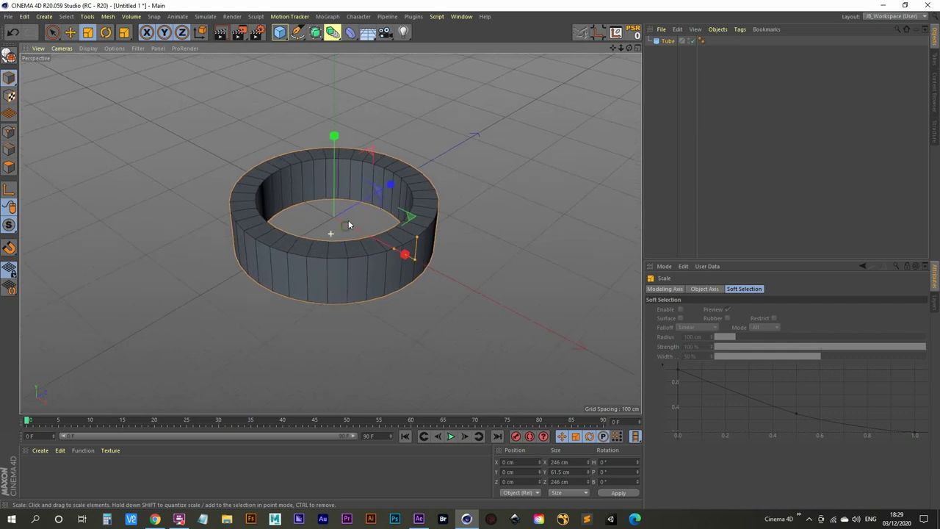
left_click(666, 41)
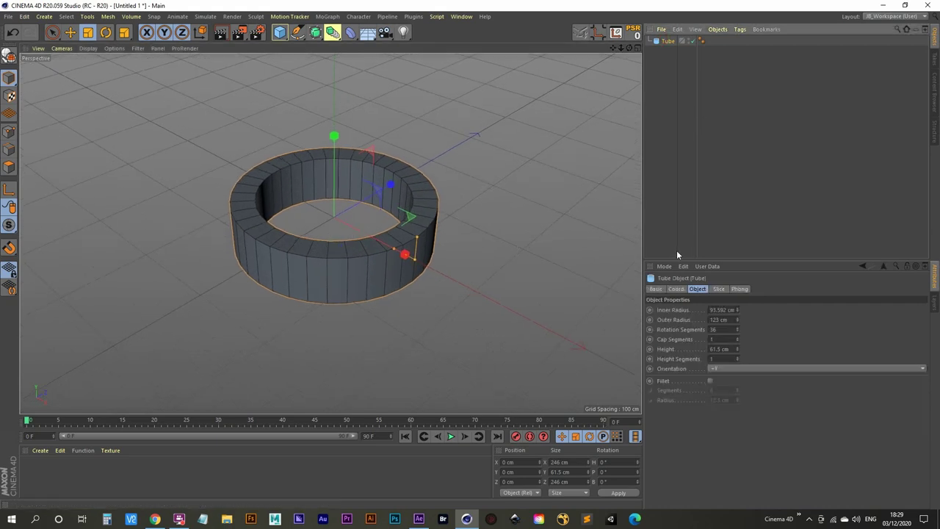
left_click(698, 288)
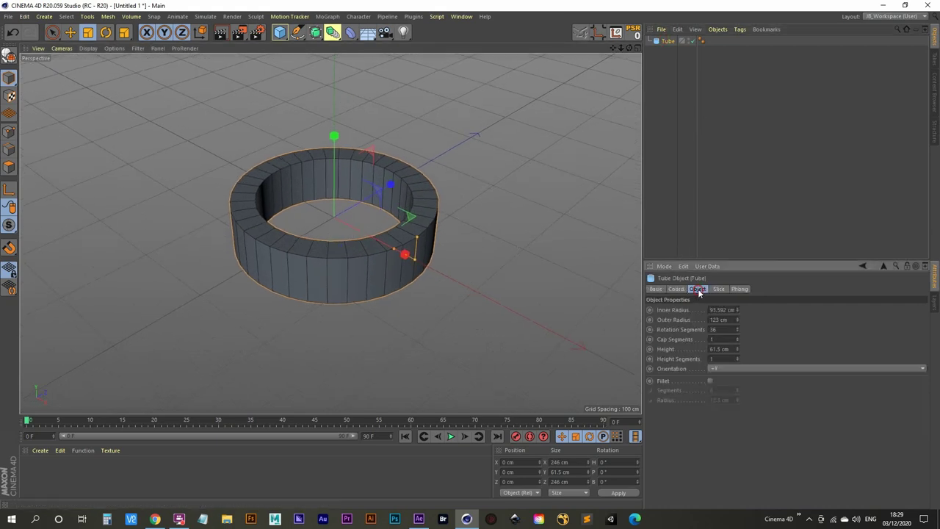
left_click(710, 381)
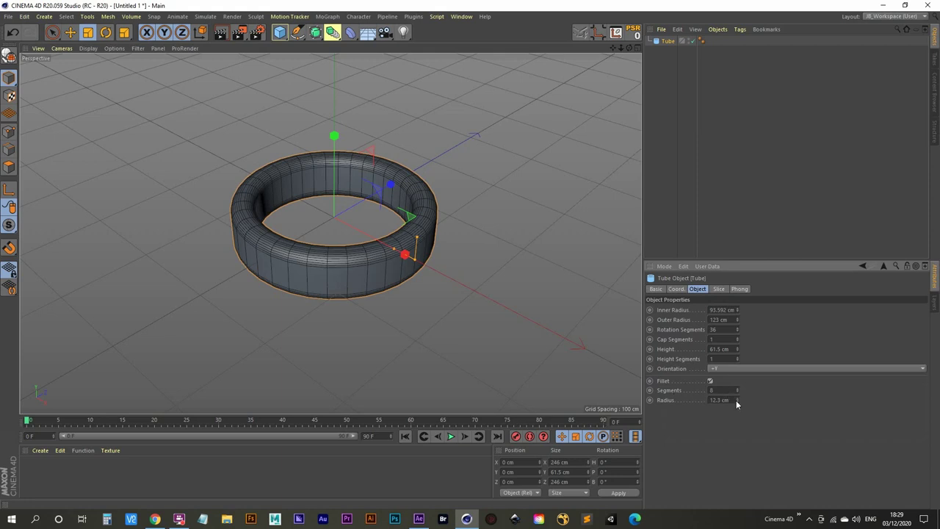
- Set the tube's fillet to 4 segments with a radius of 10 cm
left_click(736, 401)
left_click(736, 401)
left_click(736, 401)
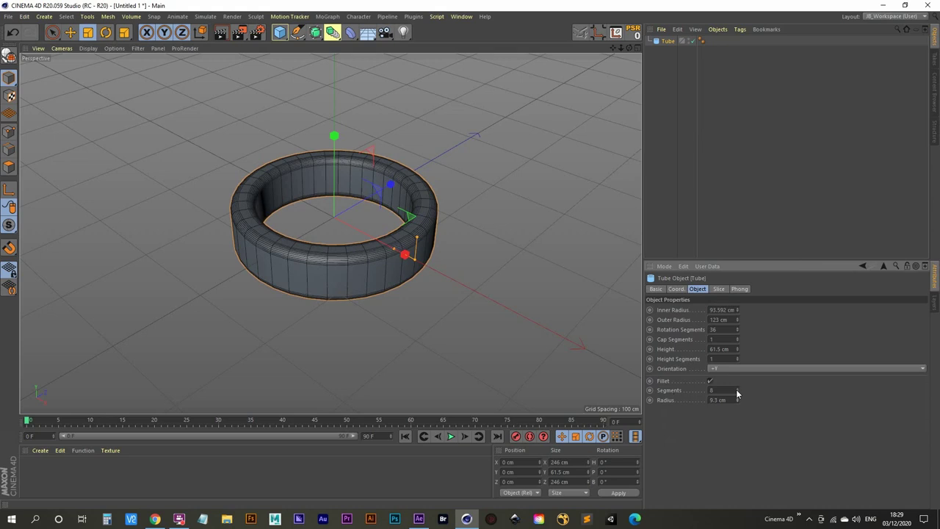
left_click(737, 392)
left_click(737, 392)
left_click(738, 393)
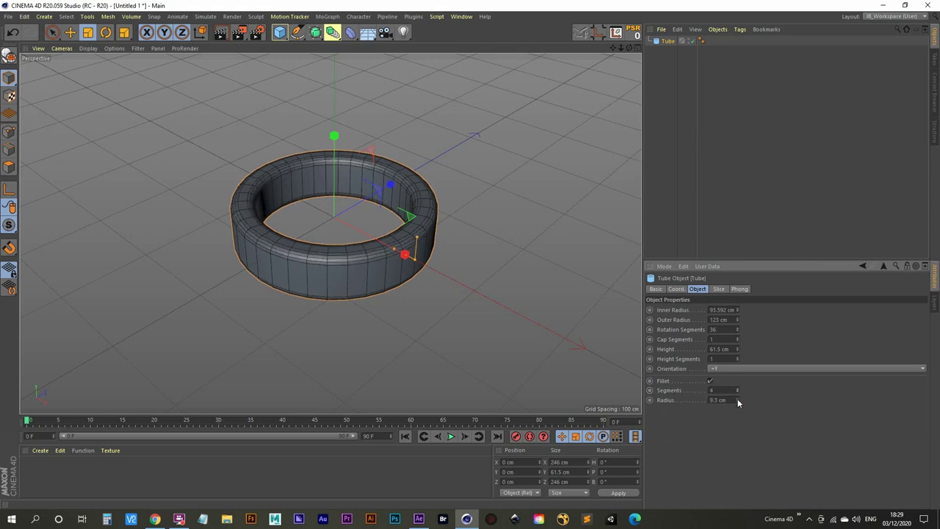
mouse_move(738, 402)
left_mouse_down()
mouse_move(738, 420)
mouse_move(738, 384)
left_mouse_up()
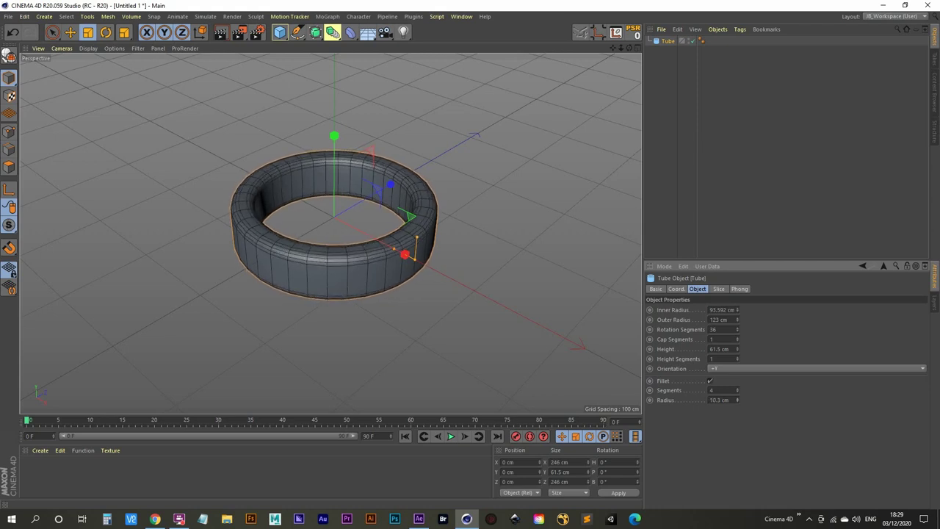
left_click(724, 399)
type("10")
key("Return")
- Thicken the tube's wall by reducing its inner radius to about 87.6 cm
left_click_drag(396, 248, 436, 259, "alt")
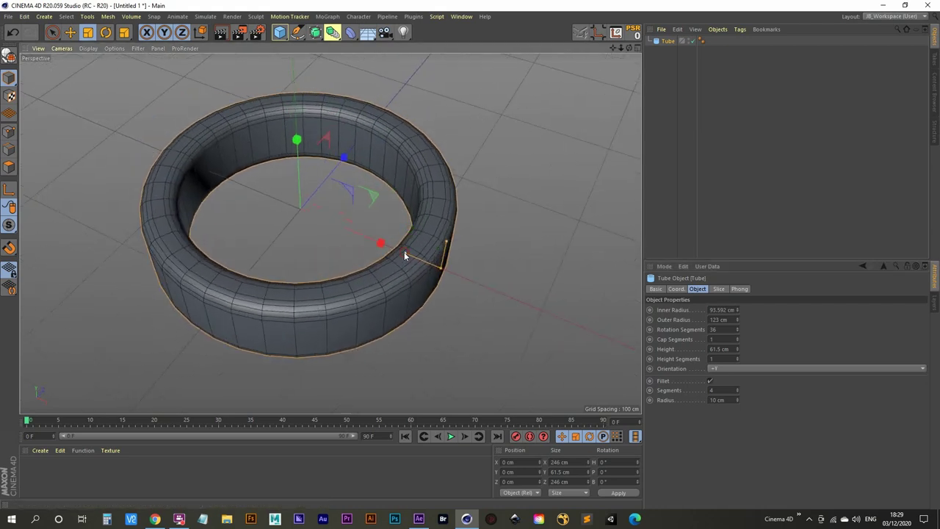
left_click_drag(404, 253, 399, 254)
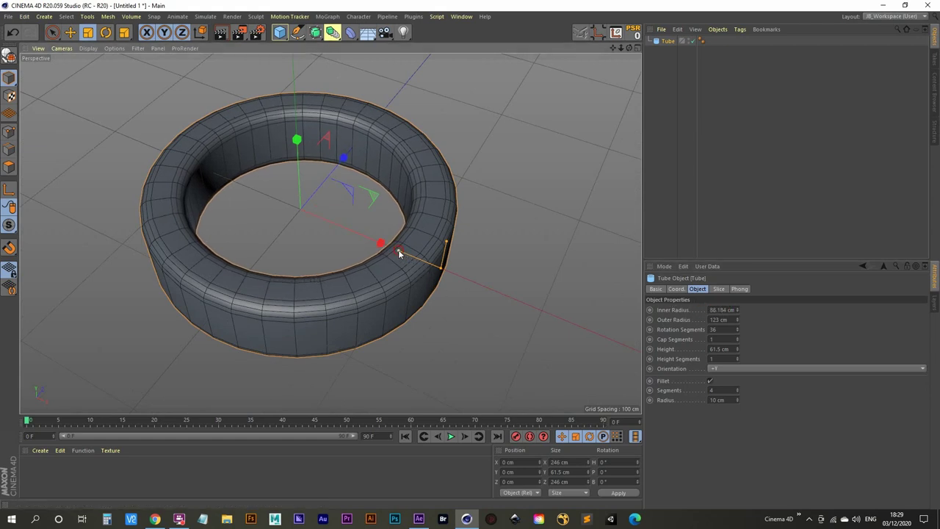
left_click_drag(399, 253, 398, 254)
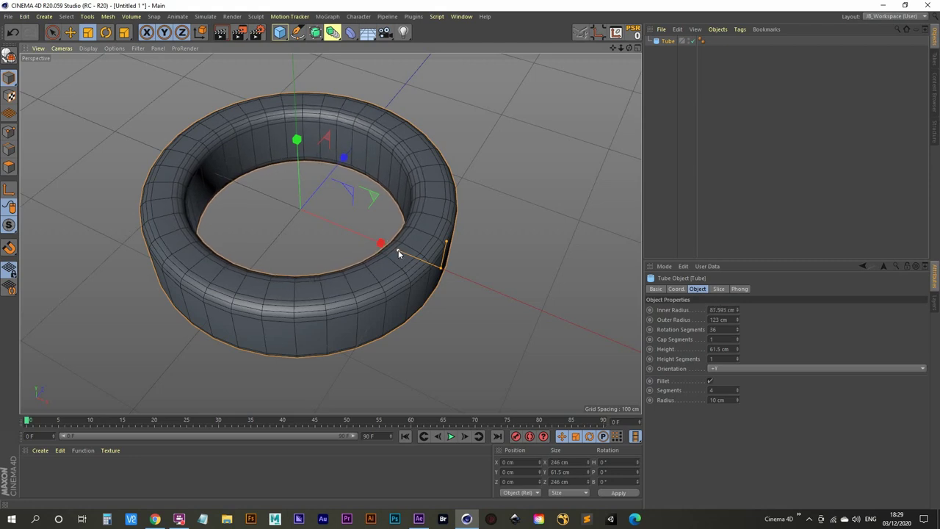
- Set the tube's height to 70 cm
scroll(313, 221, "down", 3)
left_click_drag(314, 221, 373, 310, "alt")
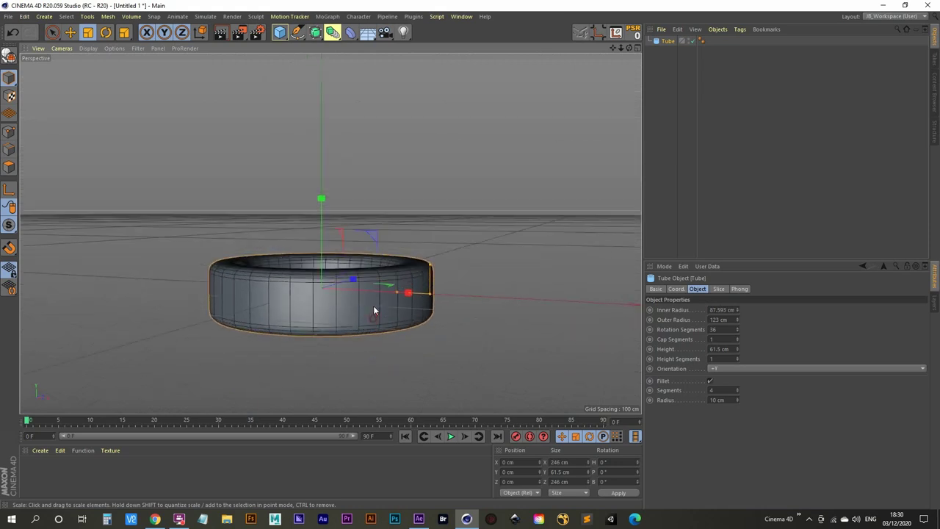
double_click(723, 348)
type("70")
key("Return")
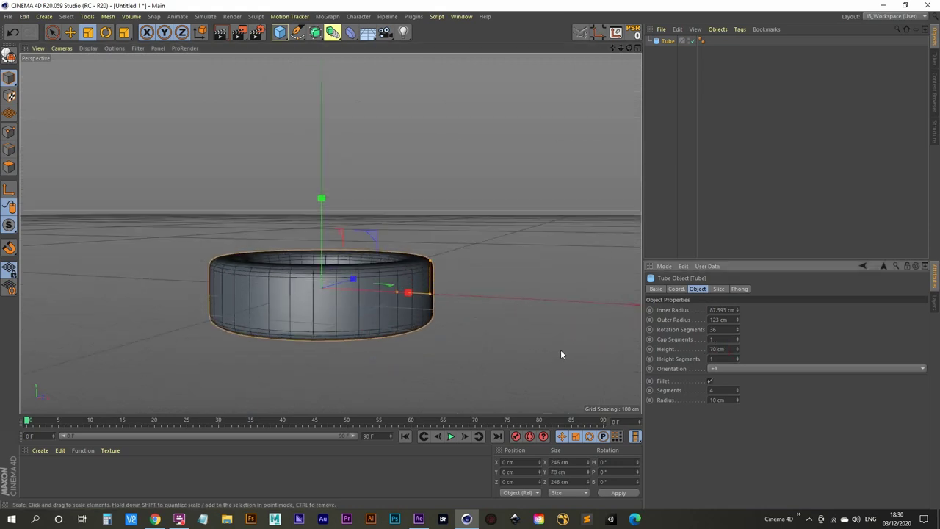
left_click_drag(561, 349, 462, 171, "alt")
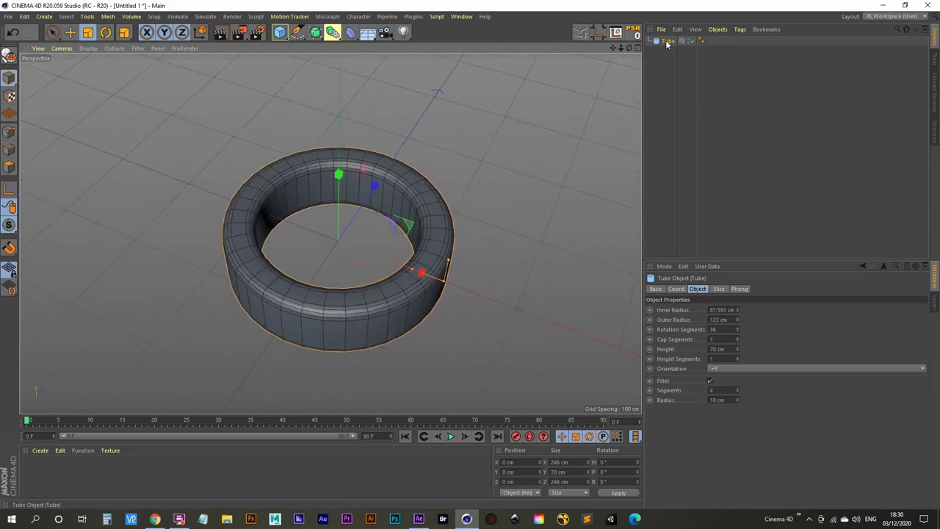
- Switch to After Effects, solo the seq_1_[0348-1105].png layer to examine the rings' metal finish, and return to Cinema 4D
left_click(418, 518)
left_click(21, 472)
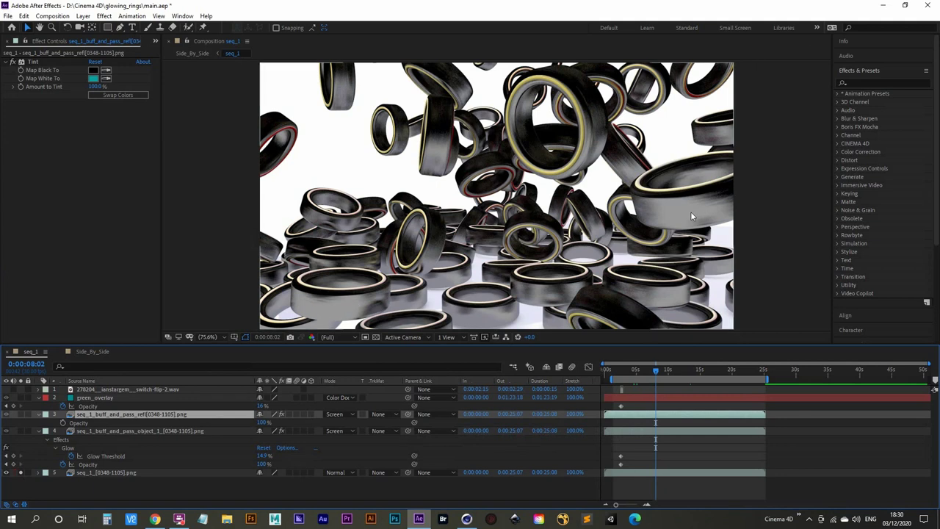
left_click(466, 518)
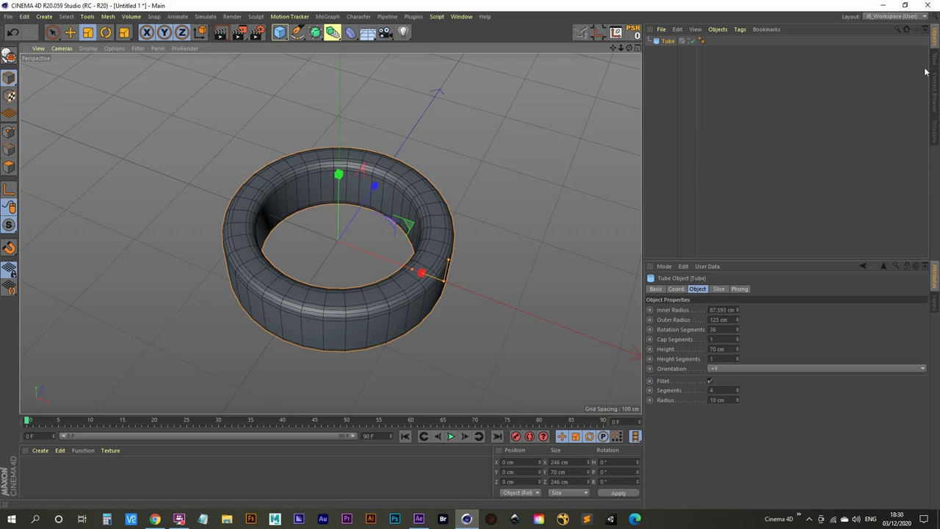
- Search the Content Browser presets for "brushed" materials
left_click(935, 96)
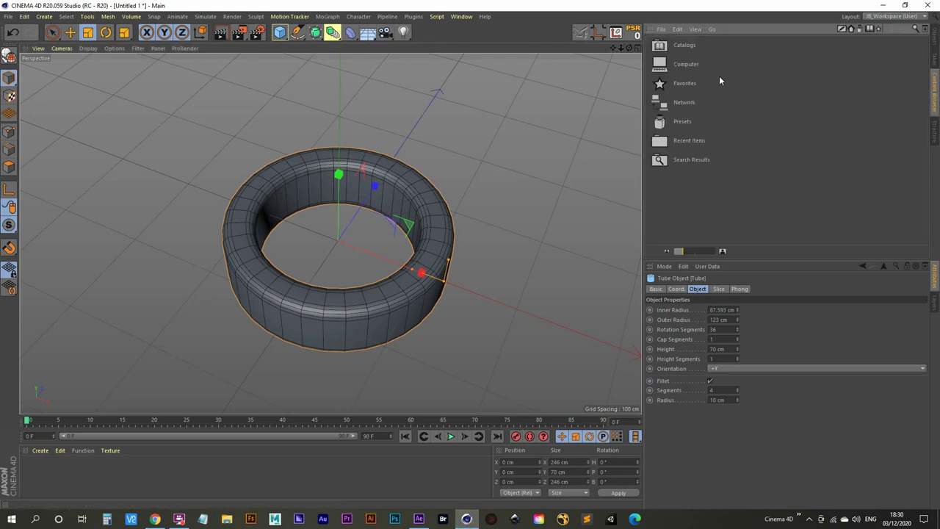
left_click(914, 28)
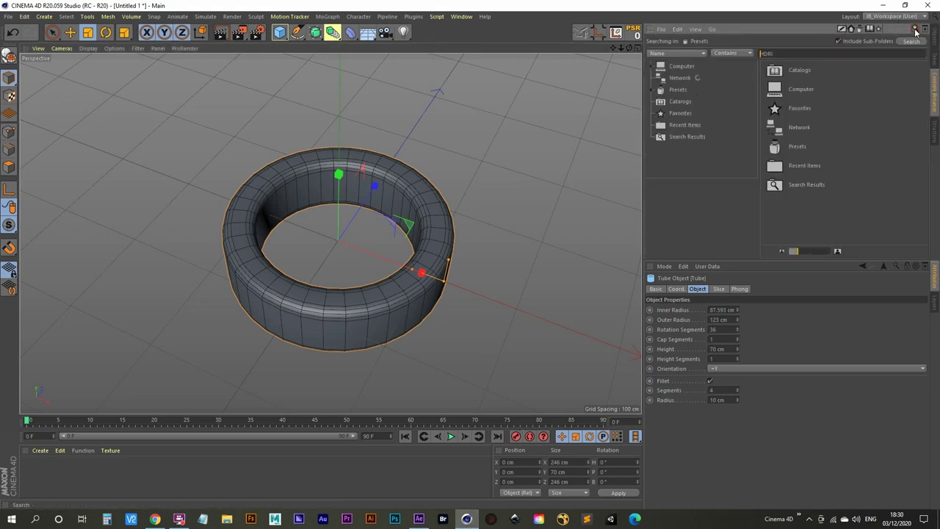
left_click(830, 54)
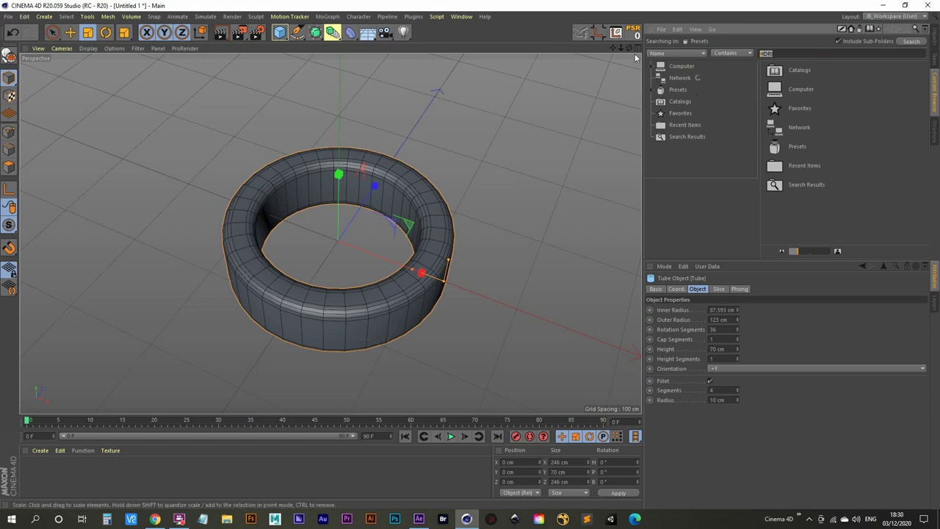
type("shed")
key("Return")
scroll(837, 147, "down", 3)
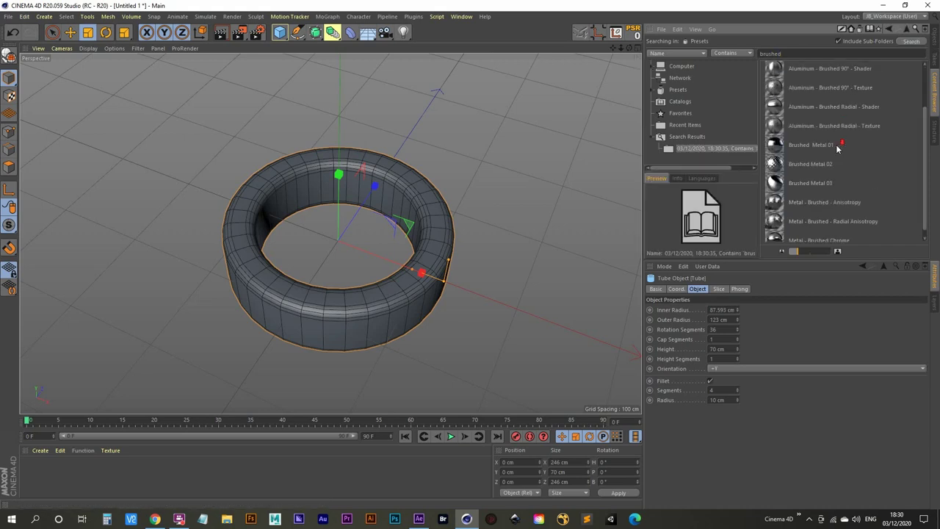
- Load the Brushed Metal 01 preset into the scene's materials
left_click(804, 146)
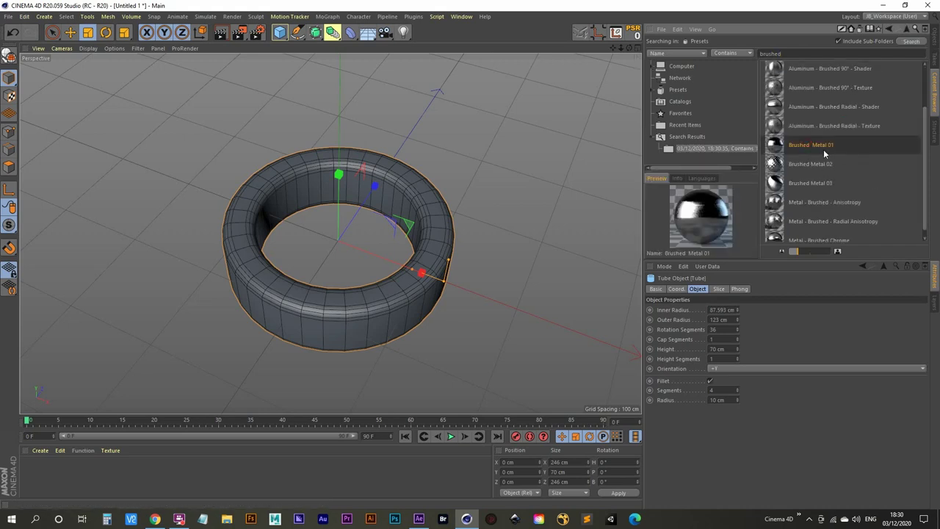
scroll(824, 153, "down", 1)
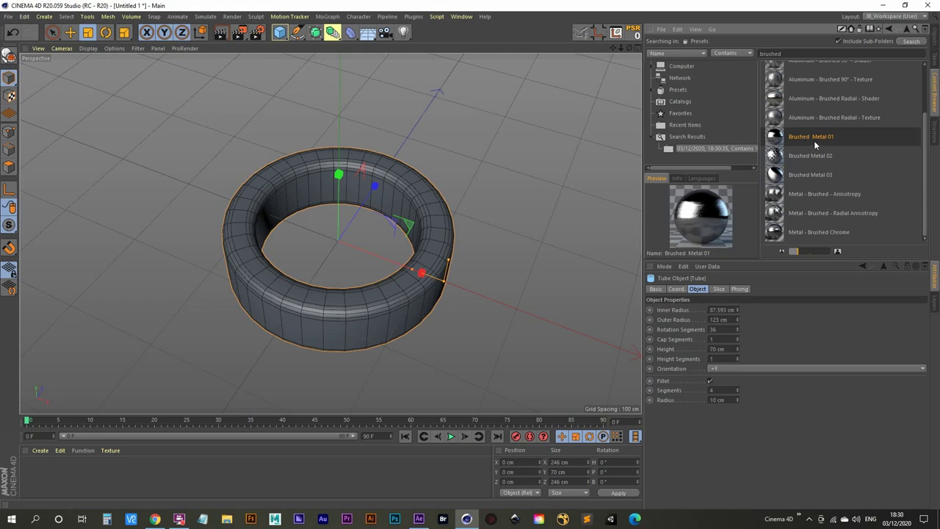
double_click(814, 141)
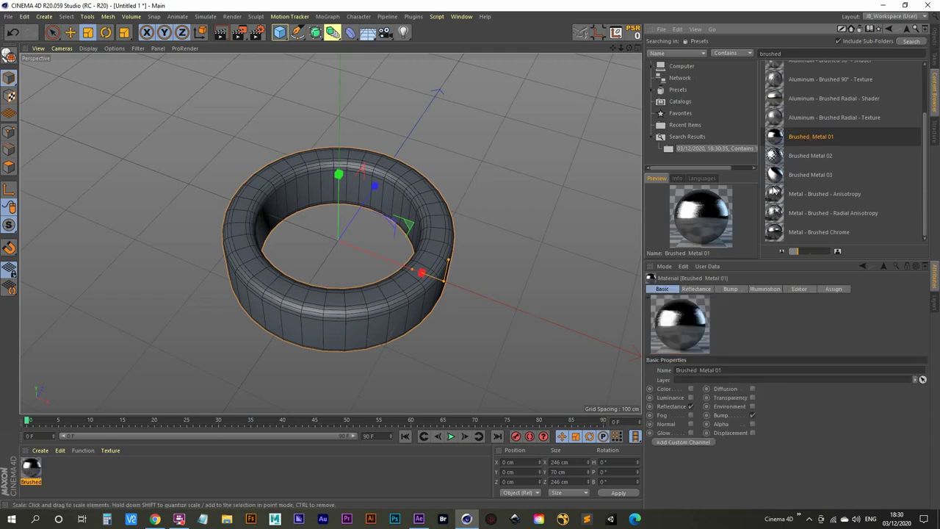
- Apply the brushed metal material to the Tube object and view the result from a lower angle
left_click(934, 41)
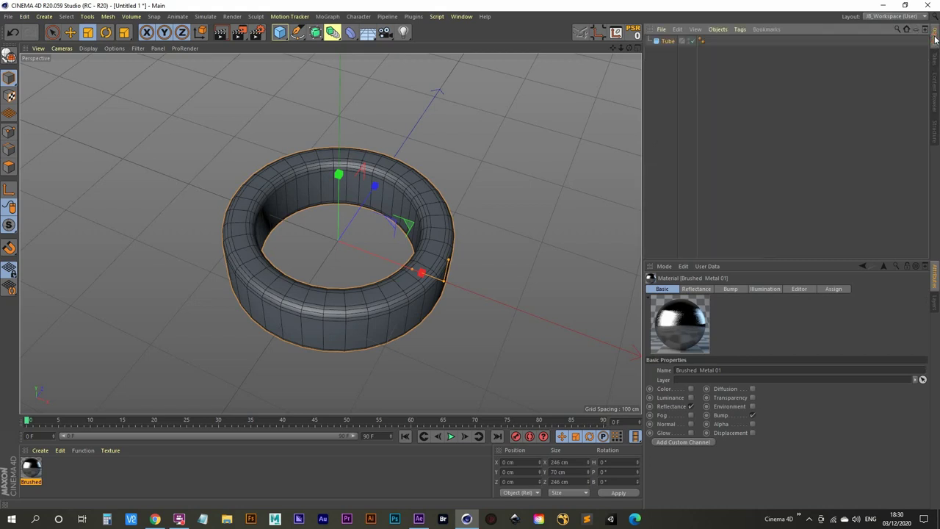
left_click_drag(31, 467, 672, 42)
left_click_drag(399, 291, 348, 248, "alt")
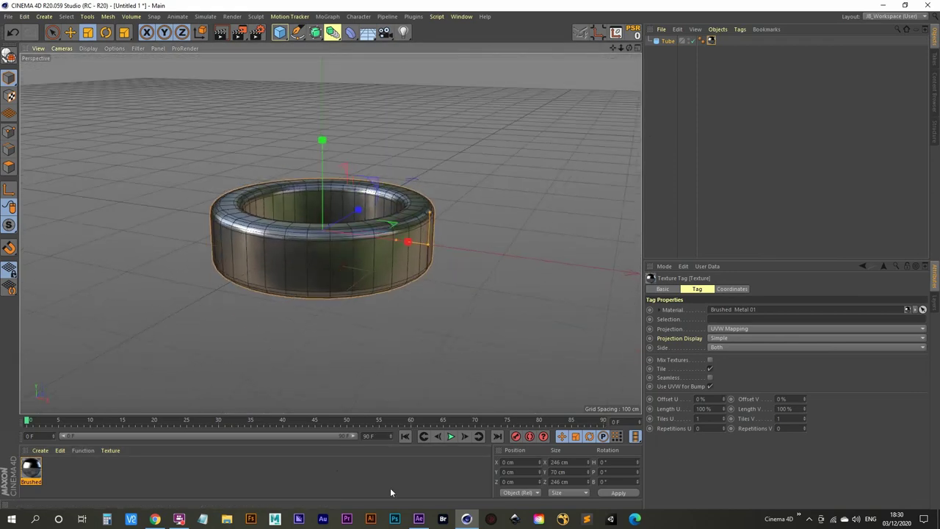
- Compare the tube's brushed metal with the rendered rings in After Effects, returning to Cinema 4D to inspect the tube
left_click(418, 518)
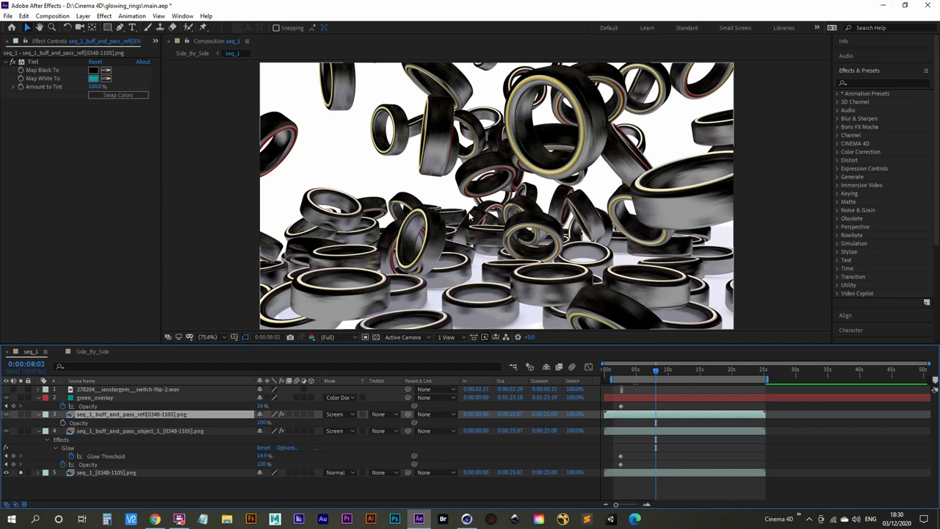
left_click(883, 5)
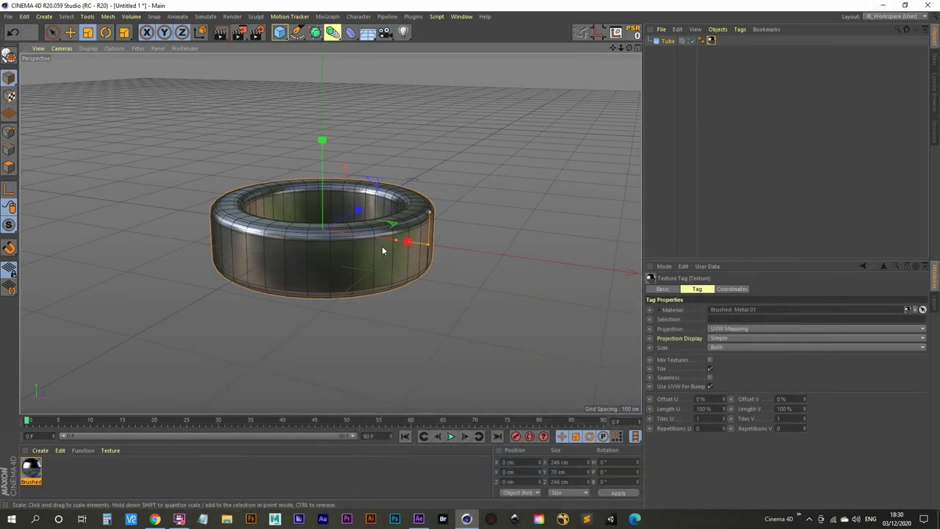
left_click_drag(381, 251, 348, 298, "alt")
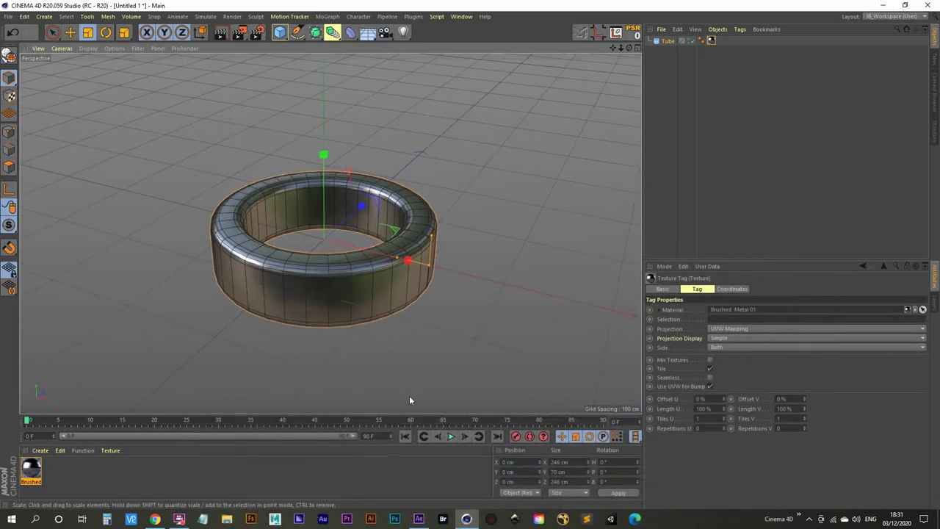
- Switch to After Effects and solo only the seq_1_buff_and_pass_object_1 layer, hiding the base render, to examine the glowing ring edges
left_click(418, 518)
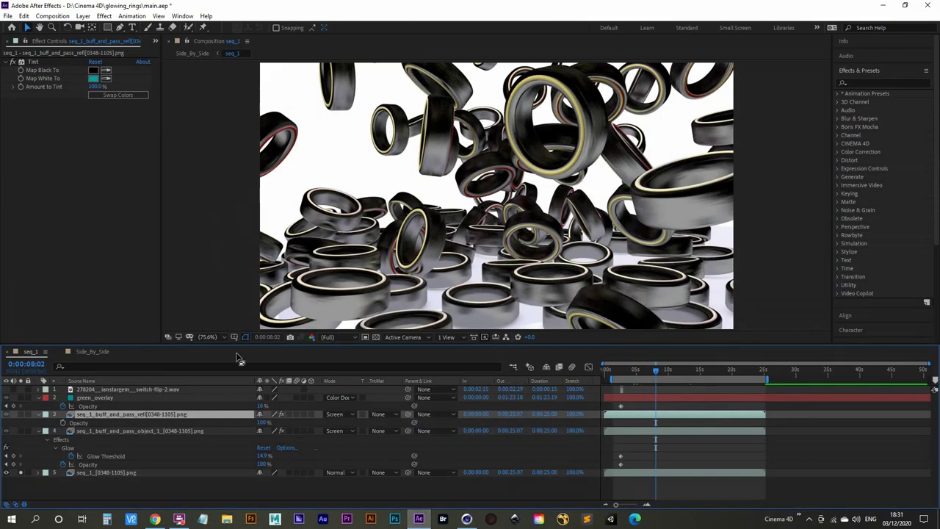
left_click(97, 431)
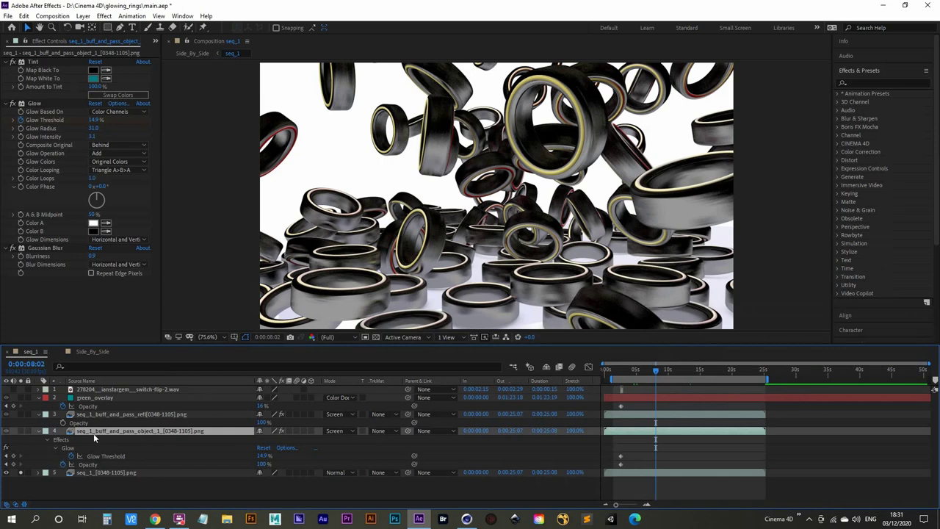
left_click(22, 432)
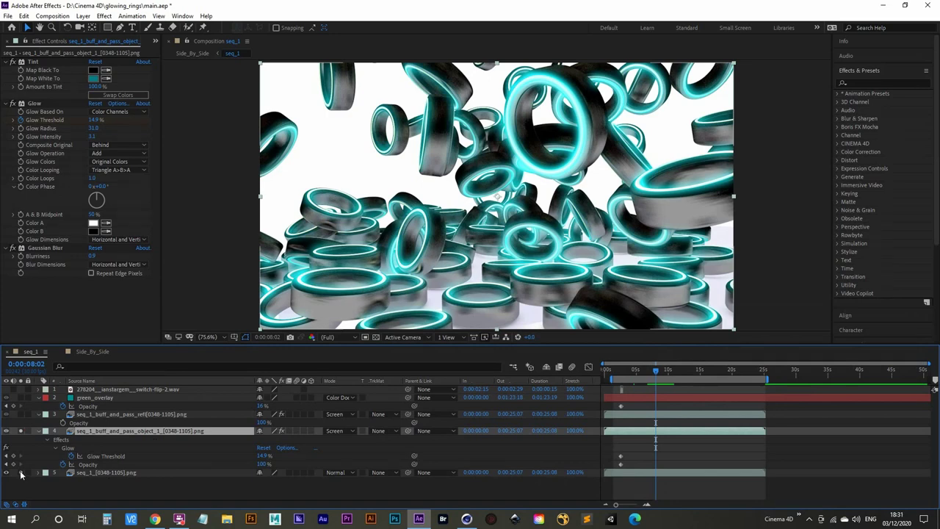
left_click(108, 470)
left_click(108, 432)
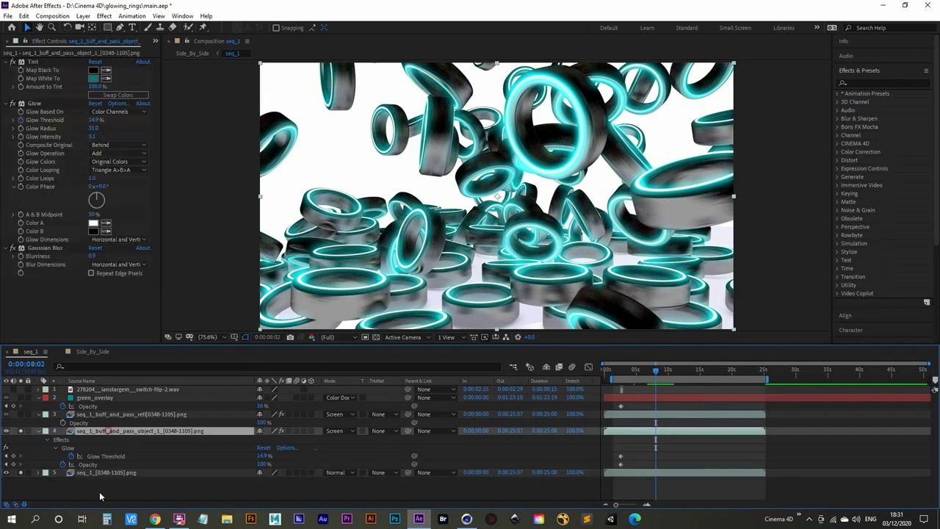
left_click(20, 472)
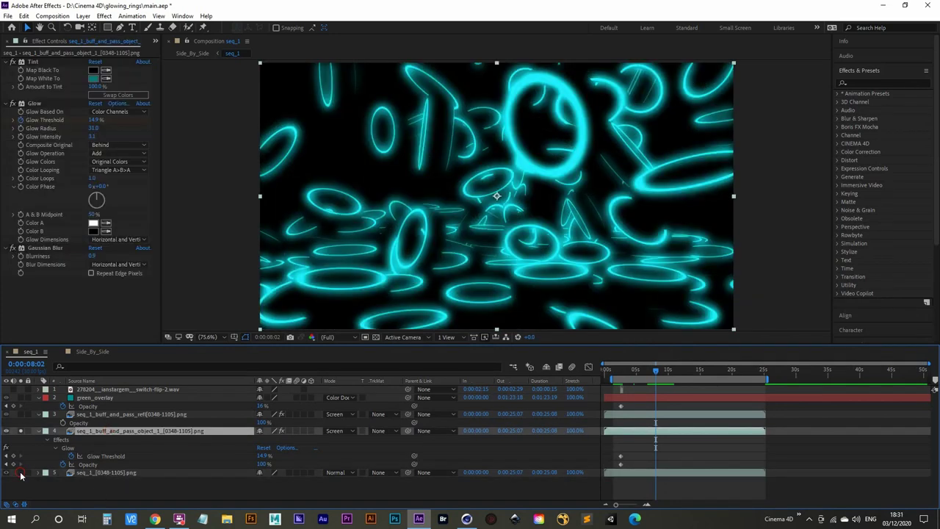
- Disable Tint, Glow and Gaussian Blur on the object buffer layer and preview its raw black-and-white mask up to 0:00:11:02
left_click(21, 62)
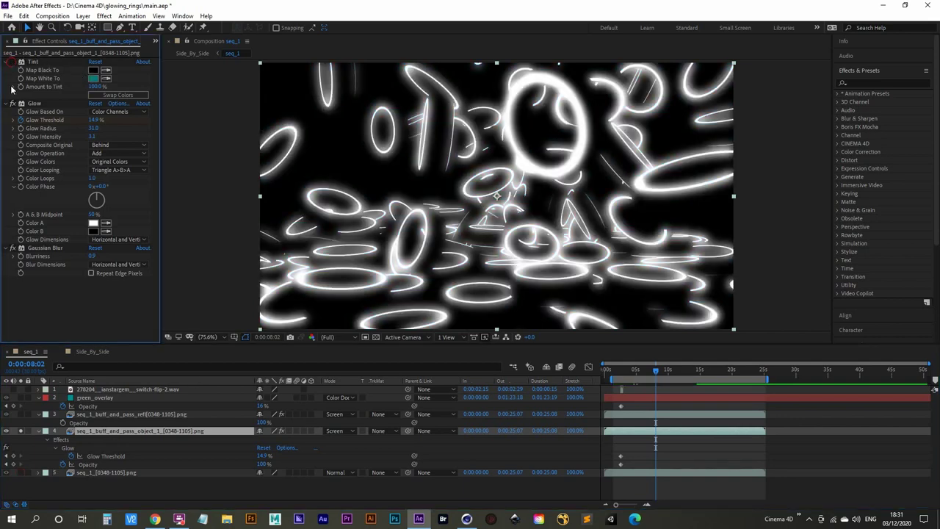
left_click(21, 103)
left_click(18, 248)
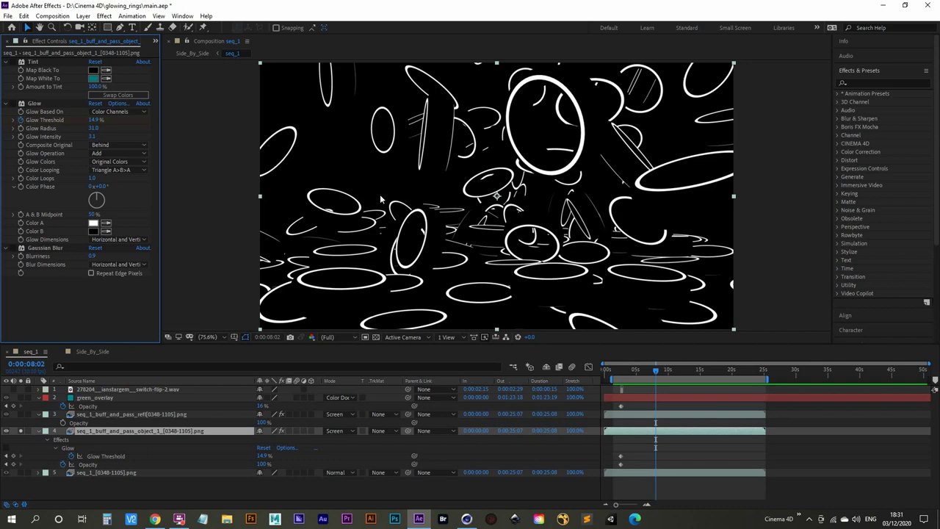
key("space")
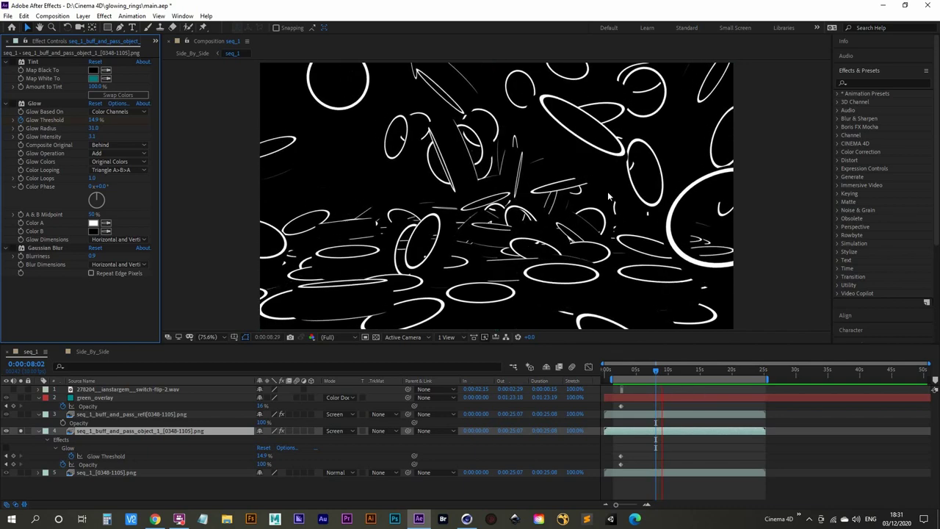
key("space")
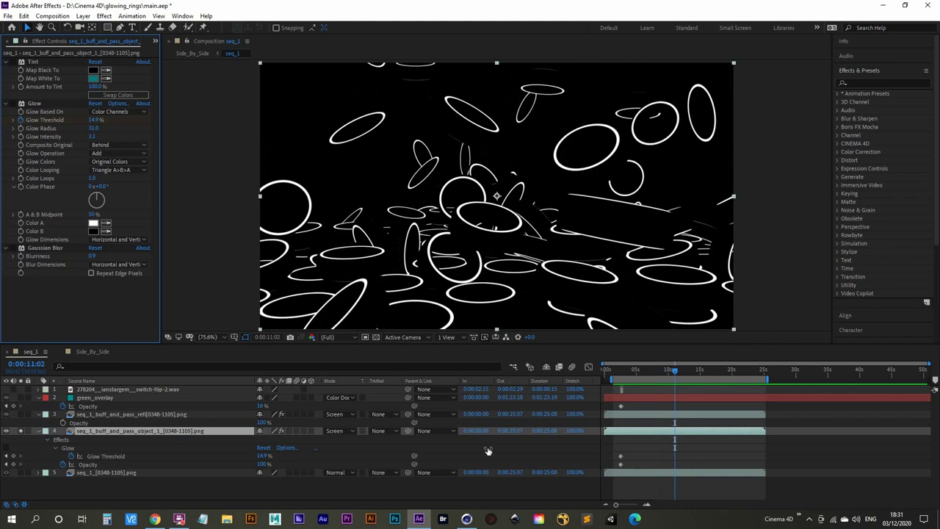
- Switch to Cinema 4D and duplicate the Tube object
left_click(467, 518)
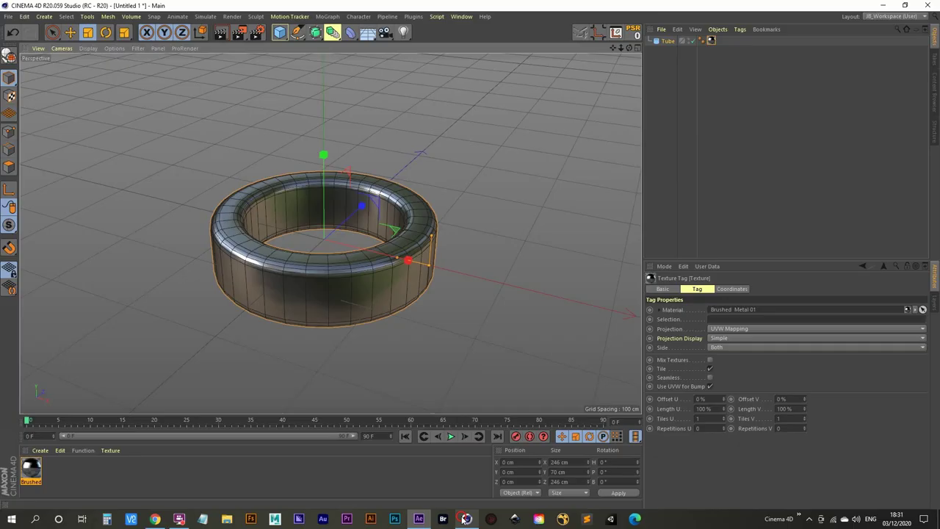
left_click(666, 73)
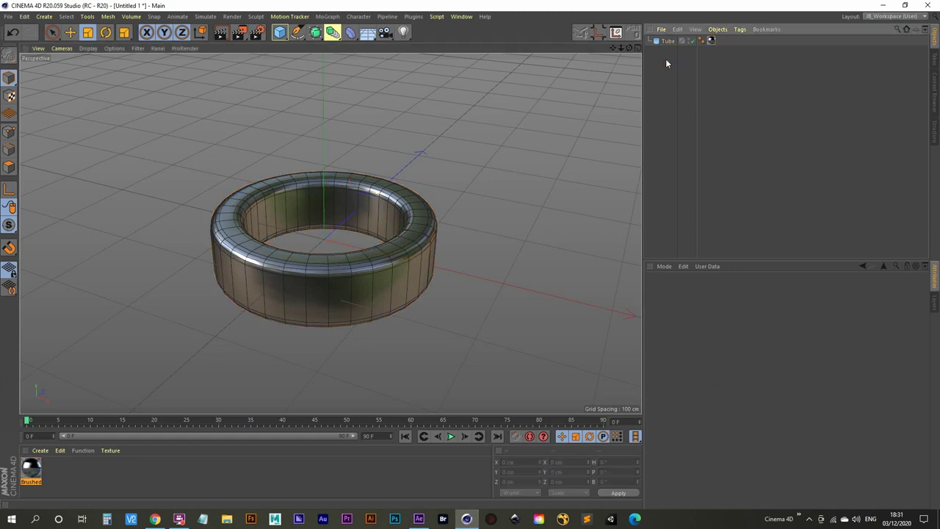
left_click(740, 30)
left_click(740, 30)
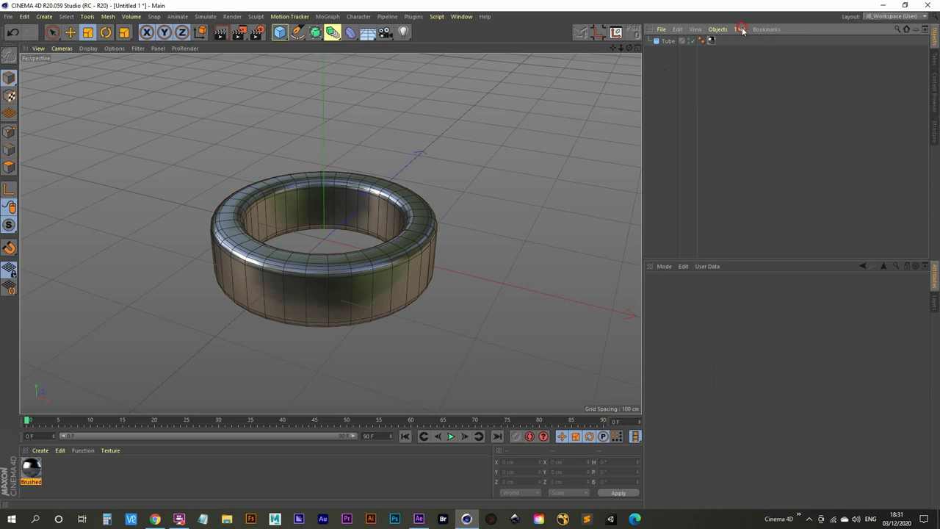
left_click(668, 42)
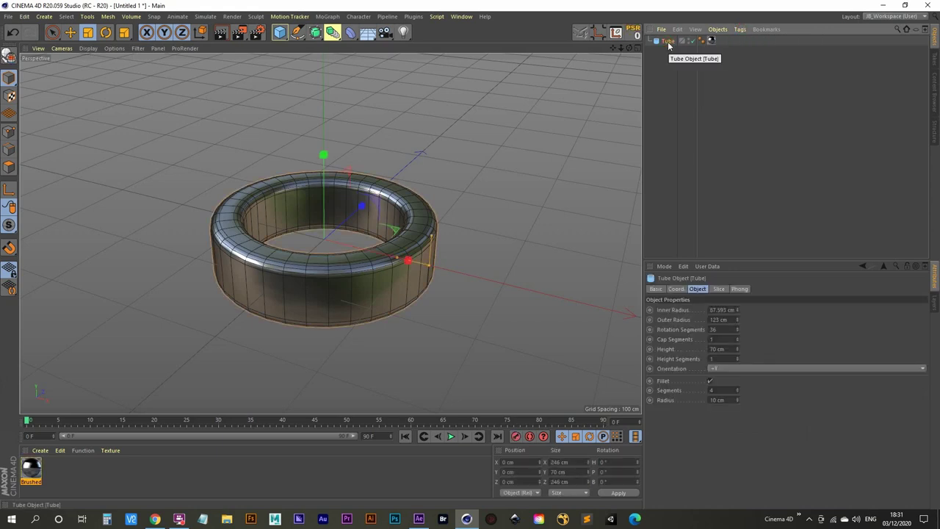
left_click_drag(668, 44, 666, 51, "ctrl")
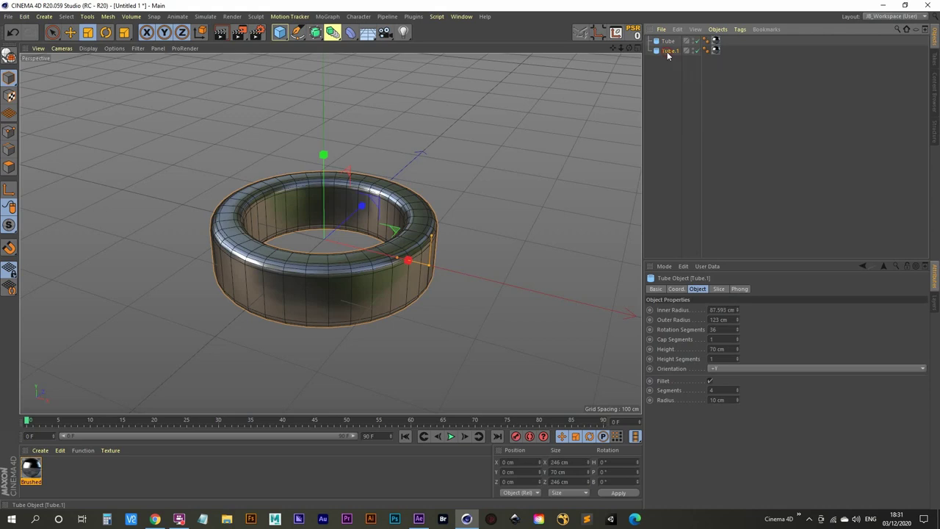
- Set the duplicated tube's height to 93 cm and disable its fillet
left_click_drag(737, 351, 737, 332)
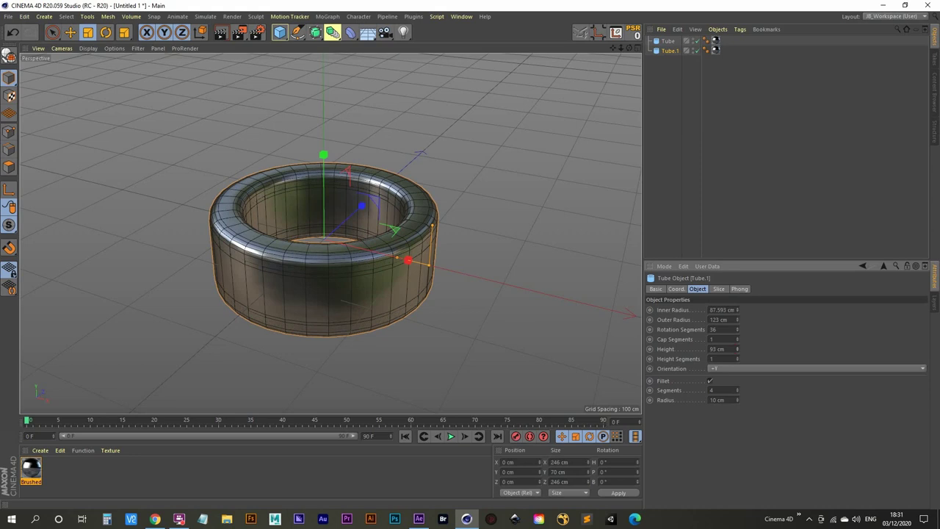
left_click(710, 381)
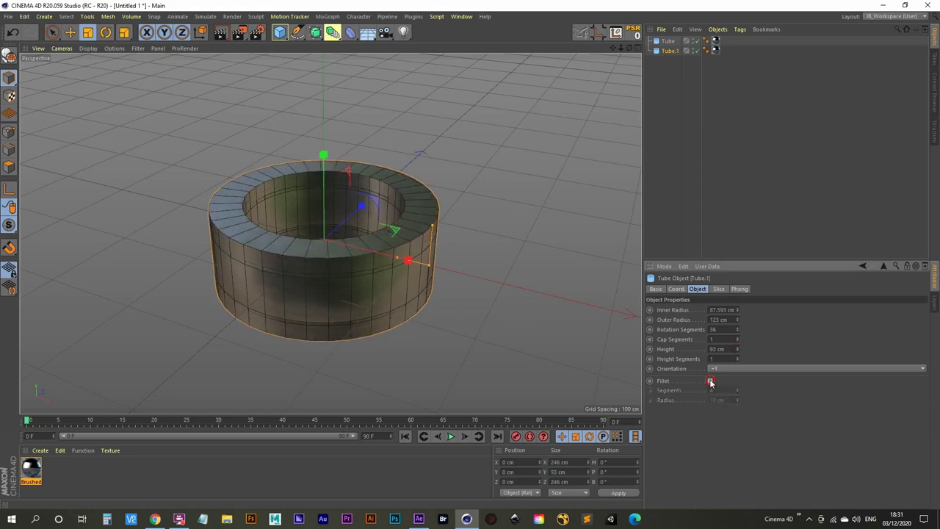
- Working in the Top view, widen the duplicated tube's inner radius to about 98.985 cm
middle_click(491, 217)
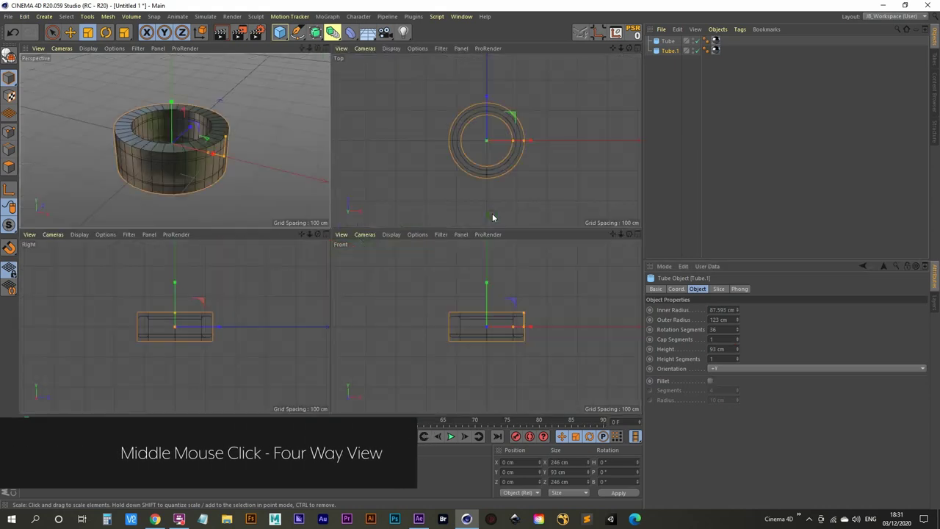
middle_click(446, 184)
scroll(364, 246, "up", 3)
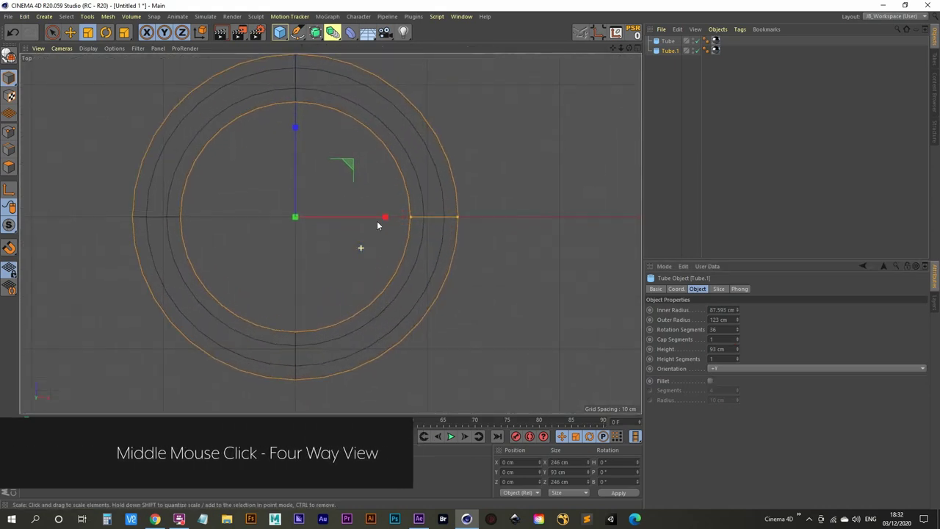
mouse_move(410, 218)
left_mouse_down()
mouse_move(425, 216)
mouse_move(416, 216)
left_mouse_up()
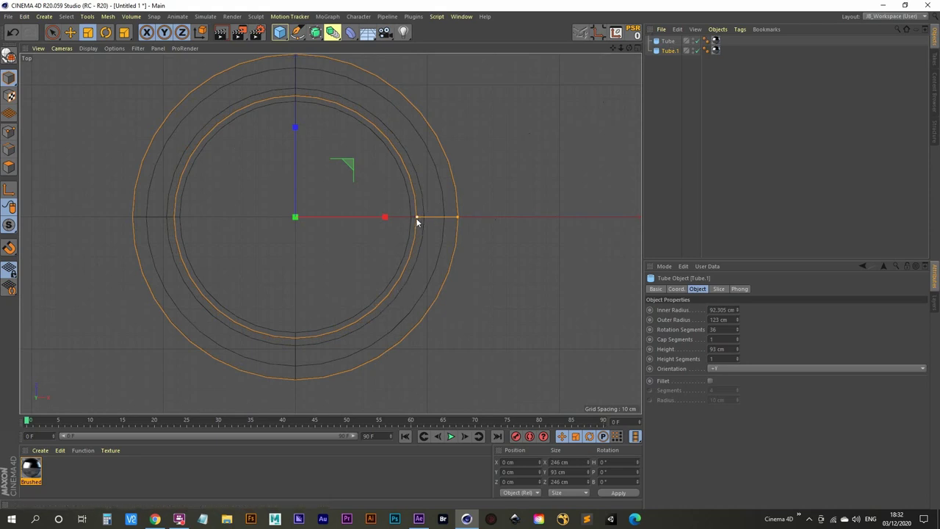
left_click_drag(416, 217, 426, 216)
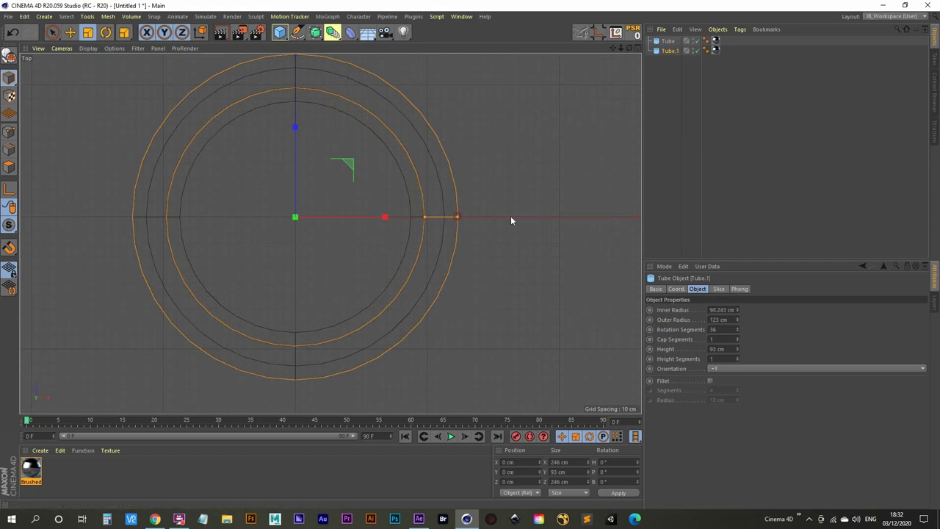
left_click(553, 193)
left_click(668, 50)
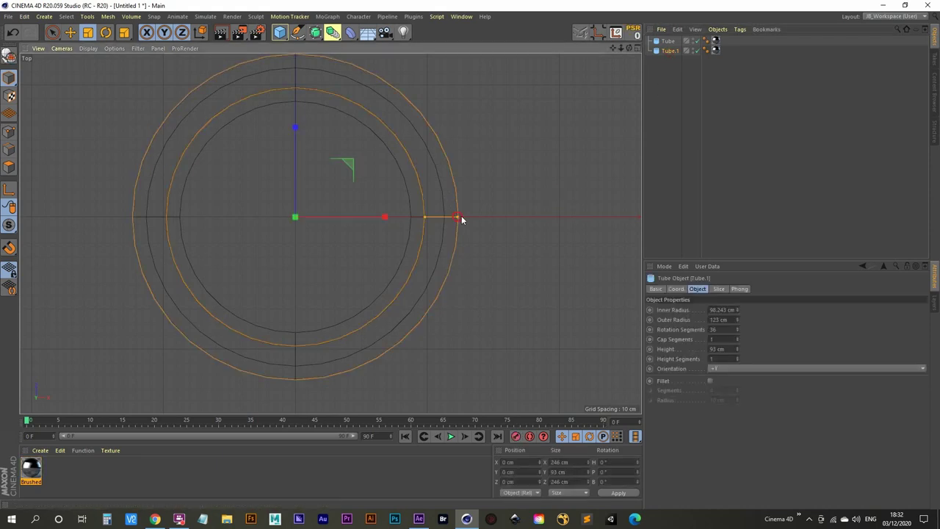
mouse_move(423, 218)
left_mouse_down()
mouse_move(386, 216)
mouse_move(426, 217)
left_mouse_up()
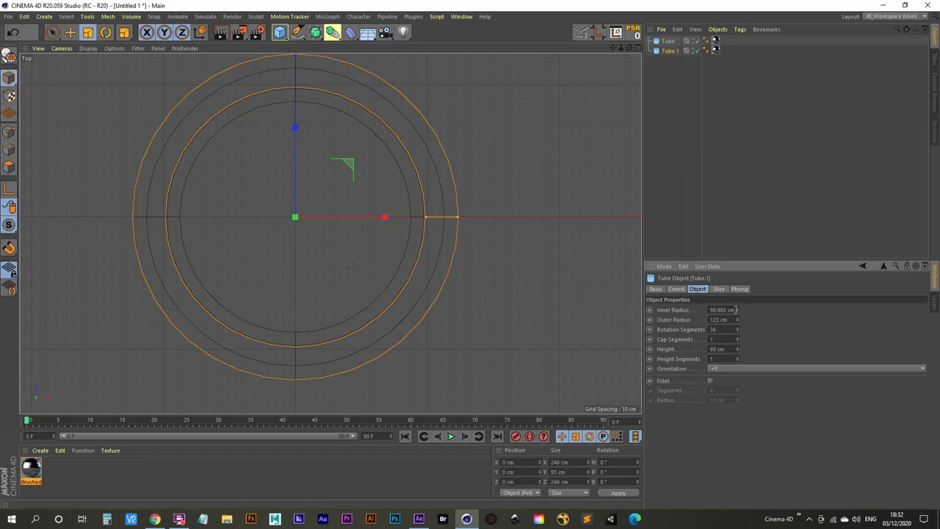
- Reduce the duplicated tube's outer radius to 112 cm and deselect it
left_click_drag(737, 320, 737, 336)
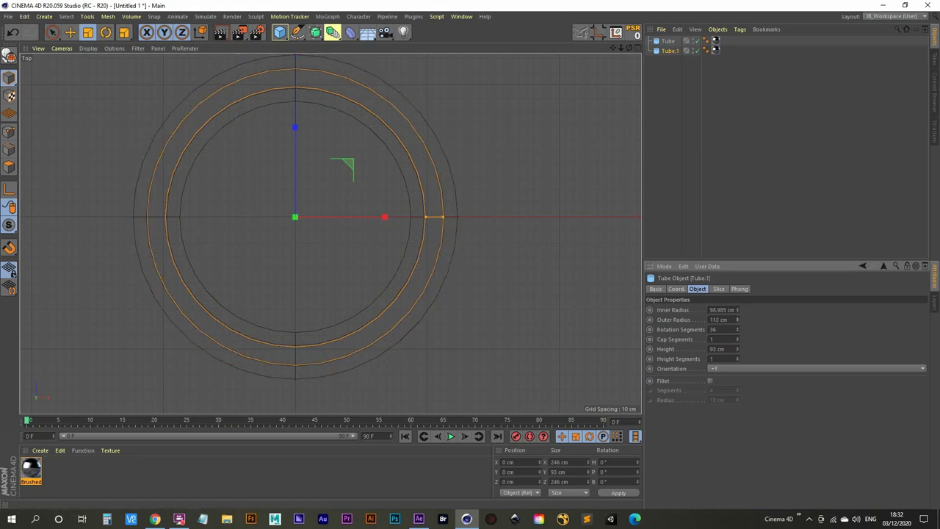
left_click(738, 319)
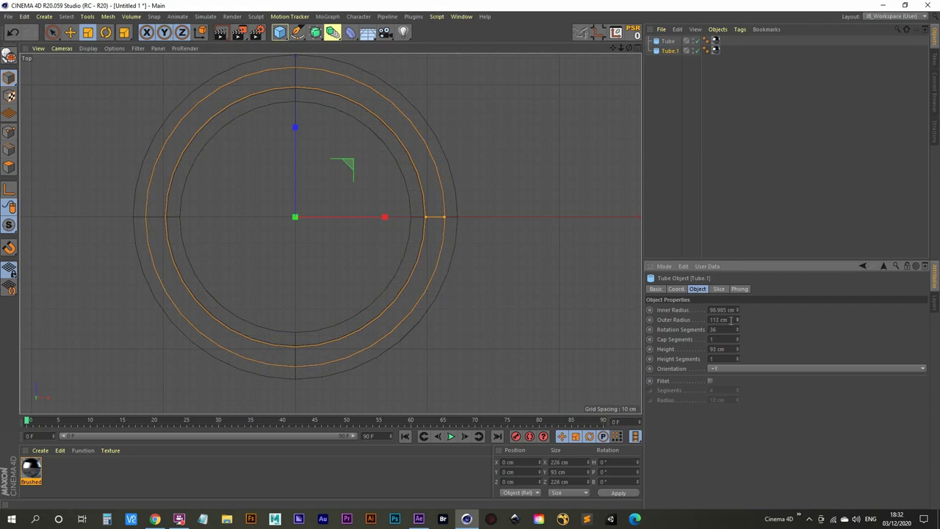
left_click_drag(730, 319, 708, 321)
left_click(738, 310)
left_click(739, 310)
left_click(738, 322)
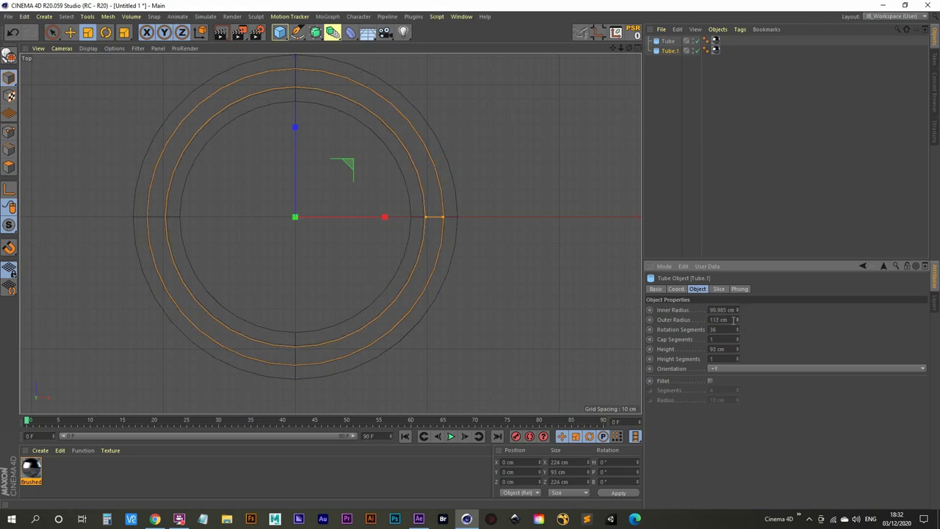
left_click_drag(734, 321, 666, 314)
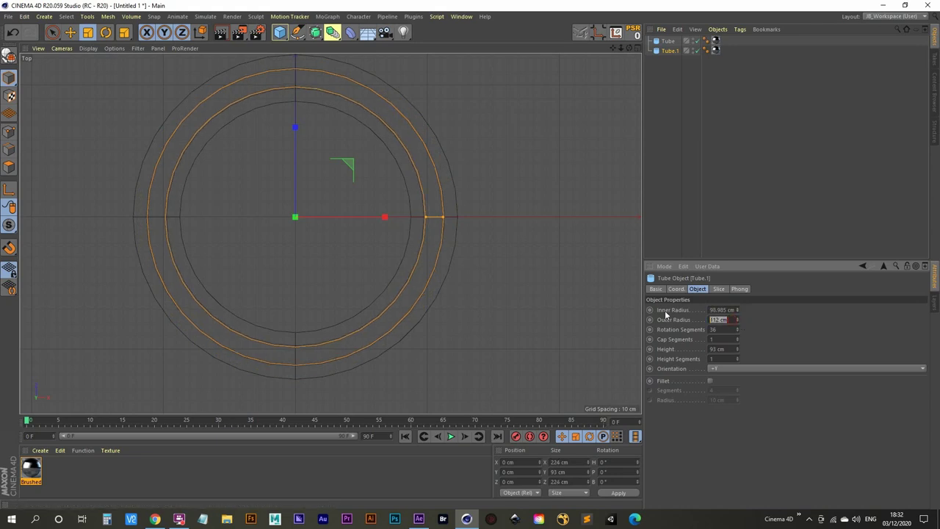
left_click(662, 186)
- Back in the Perspective view, set the duplicated tube's height to 75 cm and try its fillet, leaving it disabled
middle_click(380, 235)
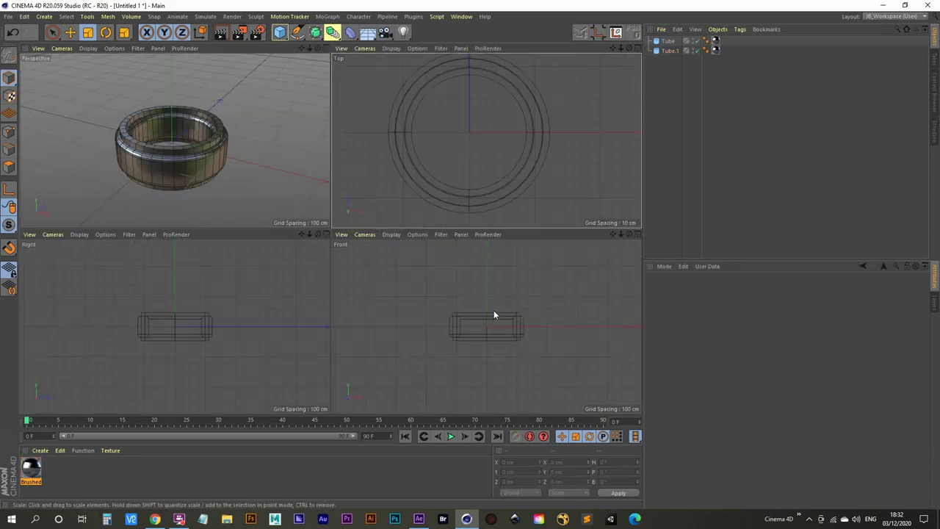
middle_click(265, 144)
left_click_drag(370, 262, 402, 253, "alt")
left_click(669, 50)
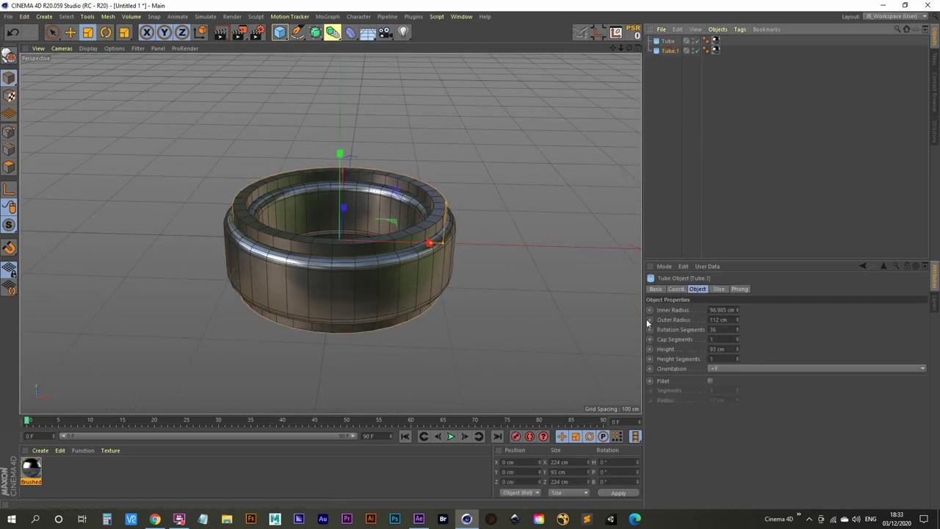
mouse_move(737, 351)
left_mouse_down()
mouse_move(737, 371)
mouse_move(738, 351)
left_mouse_up()
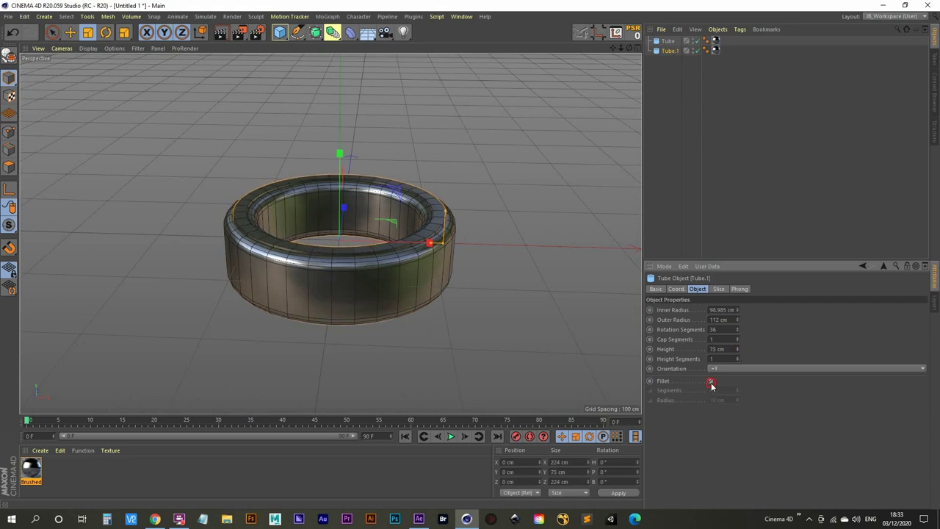
left_click(709, 381)
left_click(709, 381)
- Add a Compositing tag to the duplicated tube and enable object buffer 1 in it
left_click_drag(363, 275, 388, 319, "alt")
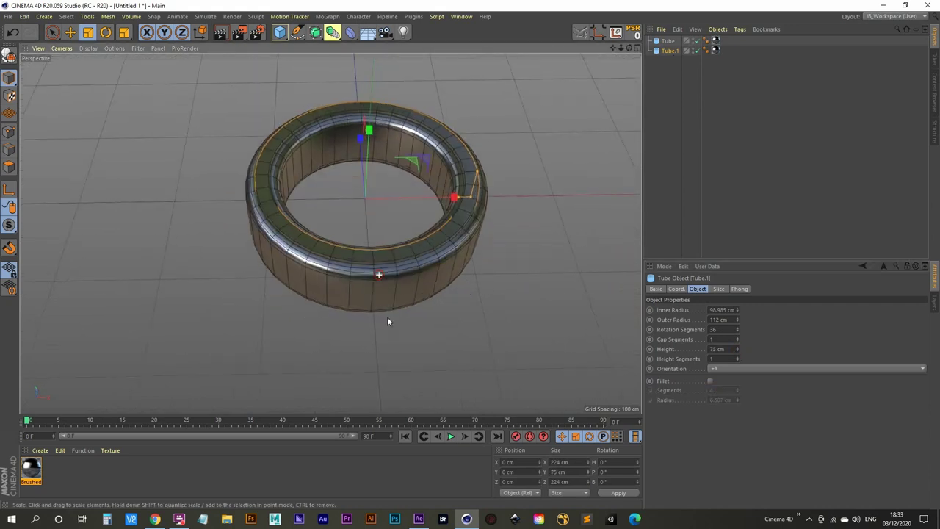
scroll(386, 218, "up", 5)
scroll(443, 252, "down", 4)
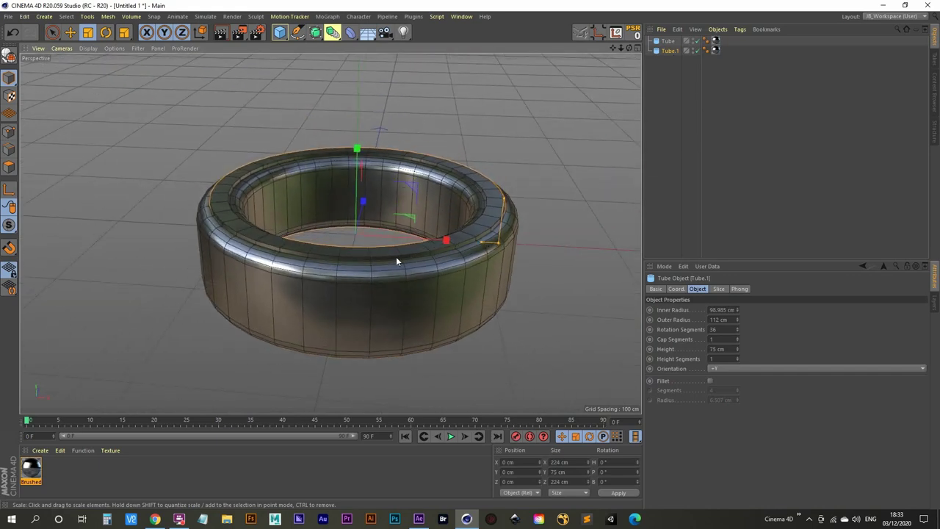
left_click_drag(395, 257, 444, 233, "alt")
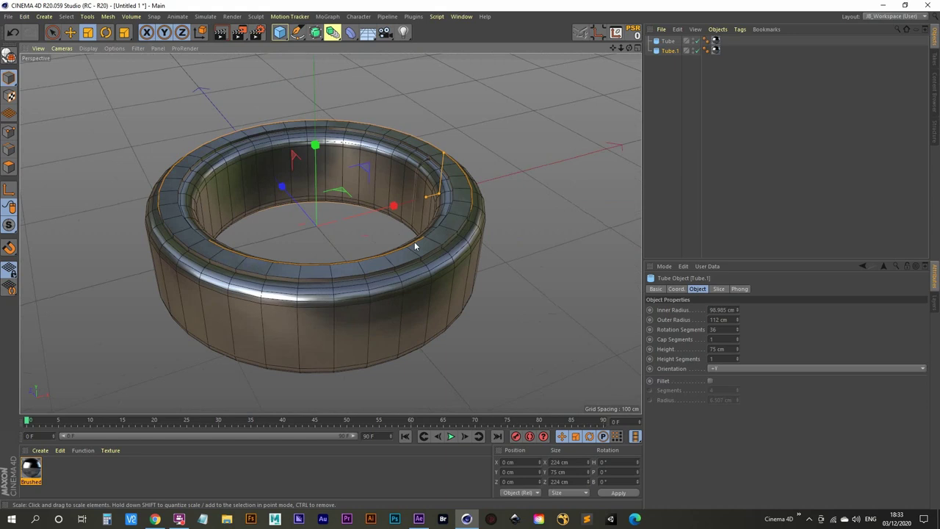
scroll(367, 257, "down", 5)
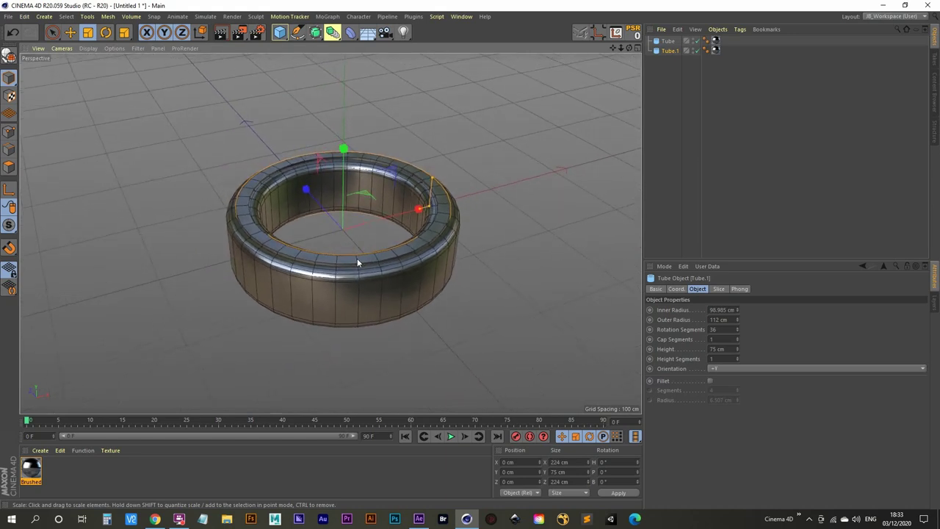
right_click(670, 55)
mouse_move(705, 60)
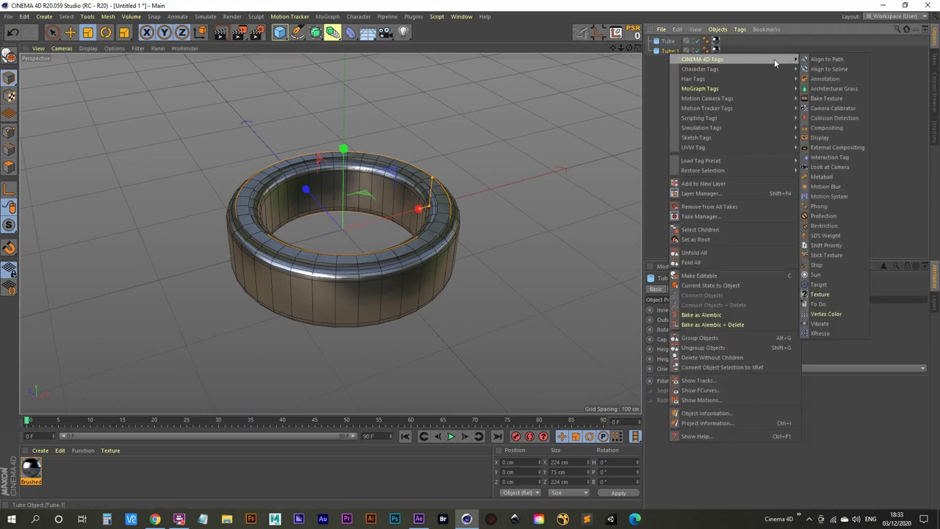
left_click(844, 128)
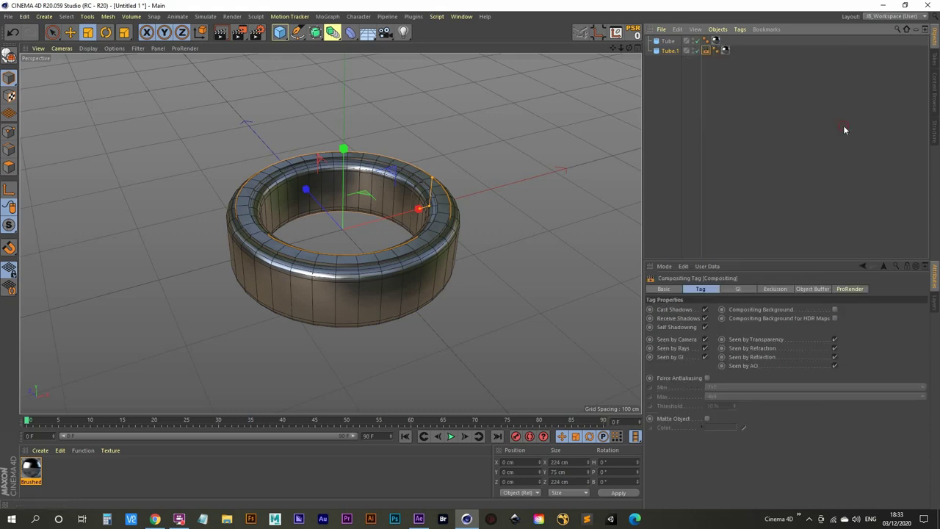
left_click(818, 288)
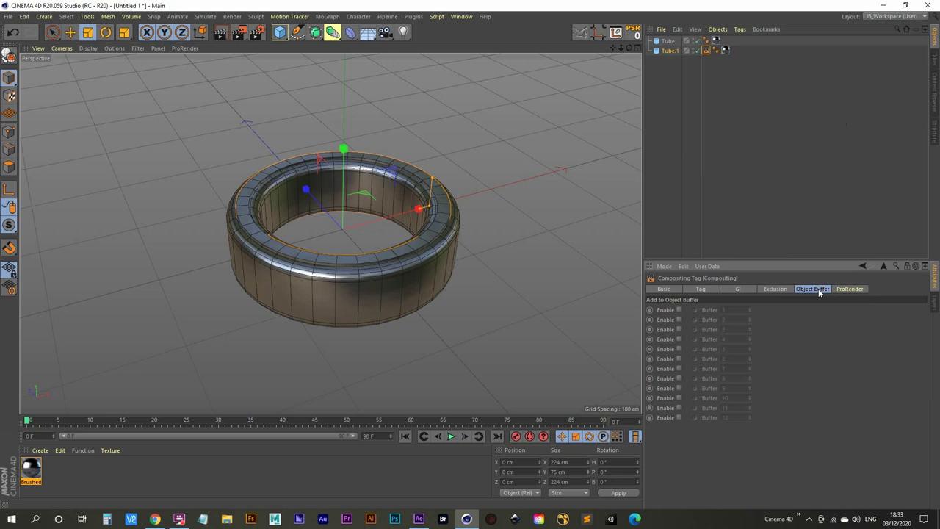
left_click(678, 309)
- Open the Render Settings and move their window clear of the ring
left_click(257, 37)
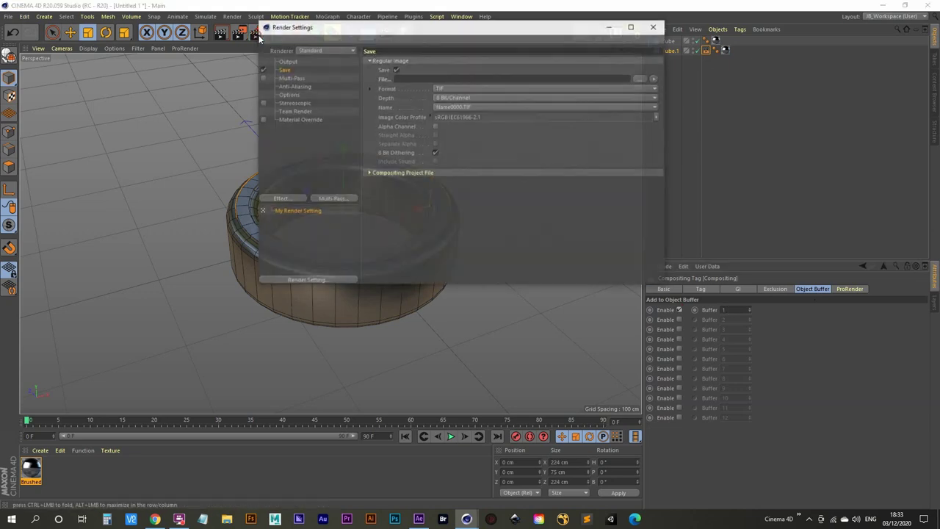
left_click_drag(415, 29, 545, 77)
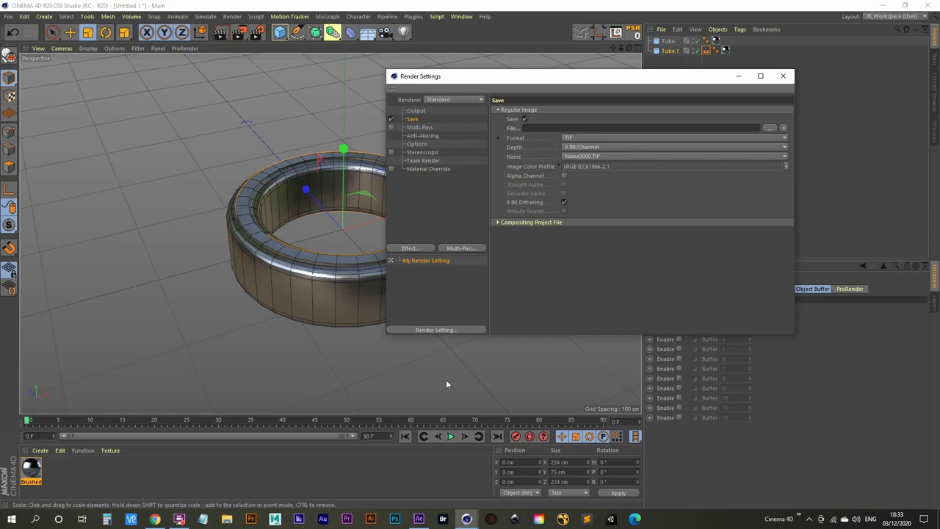
- Switch to After Effects and compare the seq_1 base render with the object buffer mask by soloing each layer in turn
left_click(418, 519)
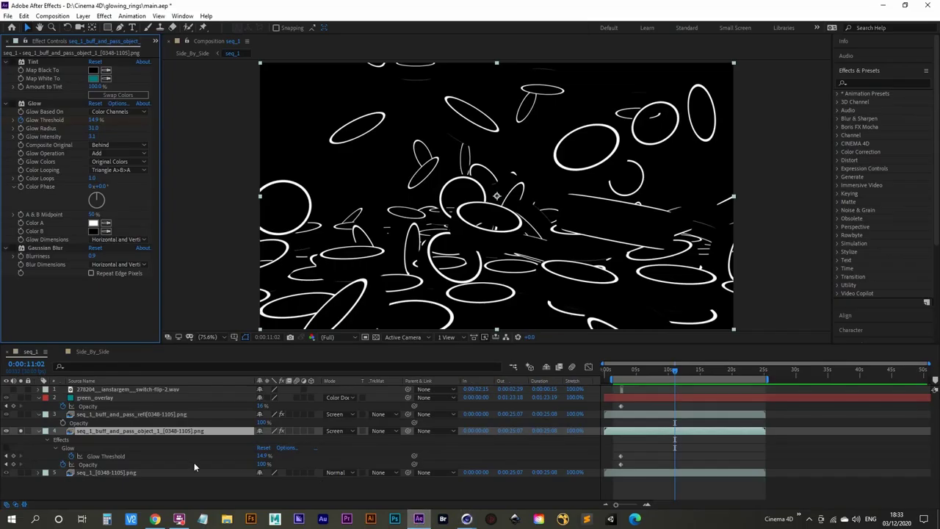
left_click(20, 474)
left_click(20, 476)
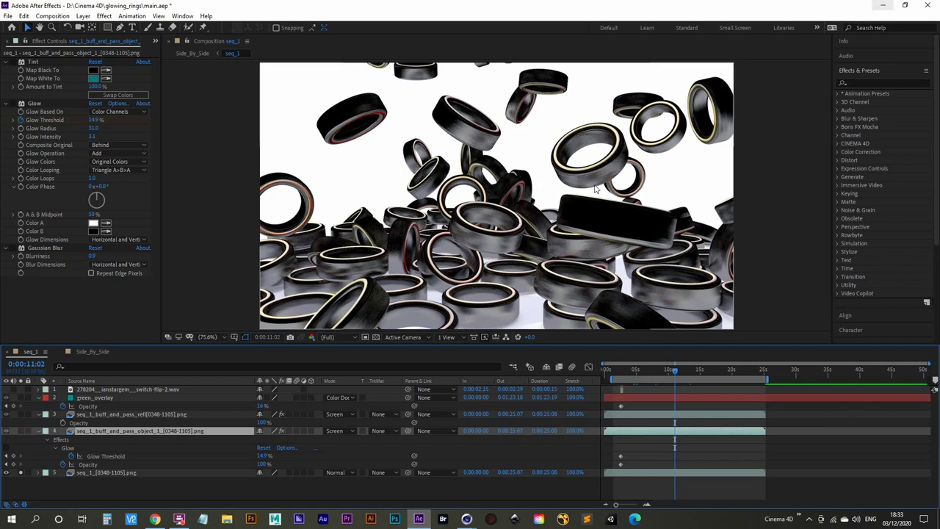
left_click(20, 474)
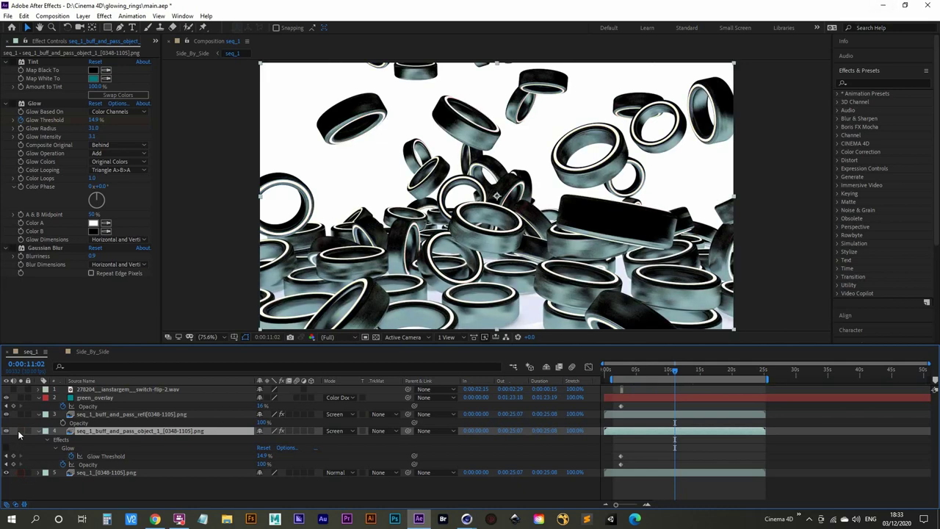
left_click(20, 432)
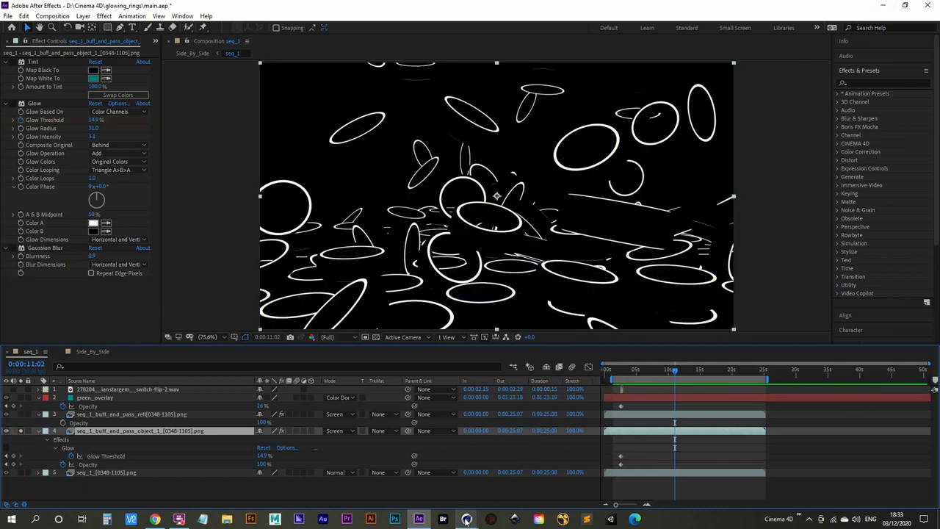
- Switch back to Cinema 4D and add an Object Buffer pass to the render settings
mouse_move(467, 518)
left_click(514, 476)
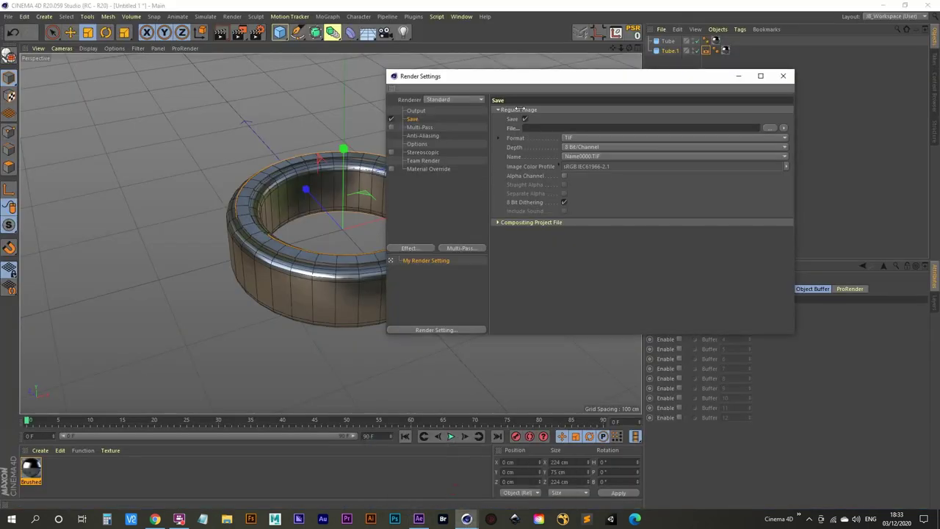
left_click_drag(536, 80, 476, 104)
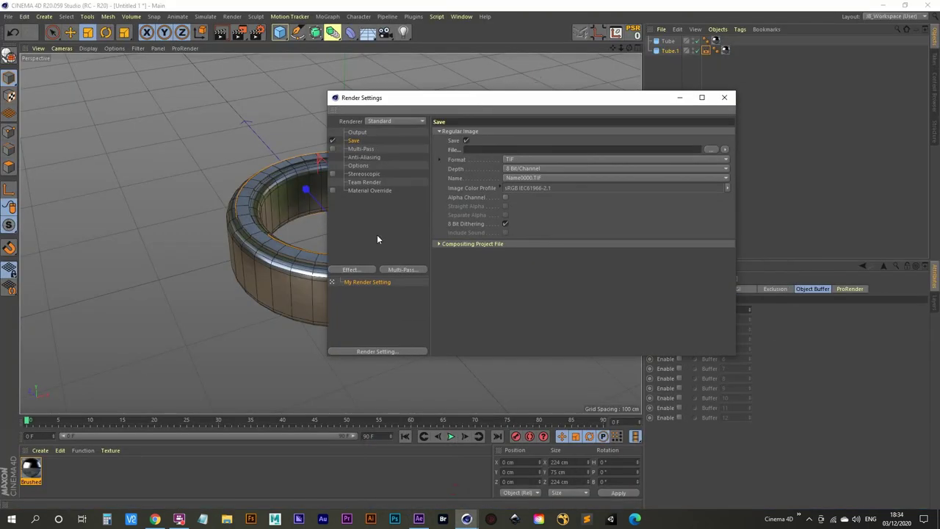
left_click(406, 270)
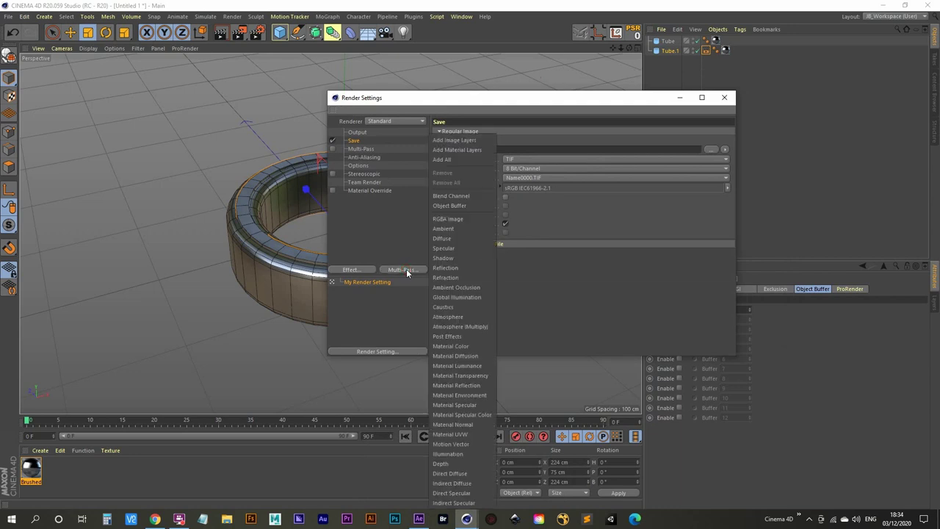
left_click(466, 206)
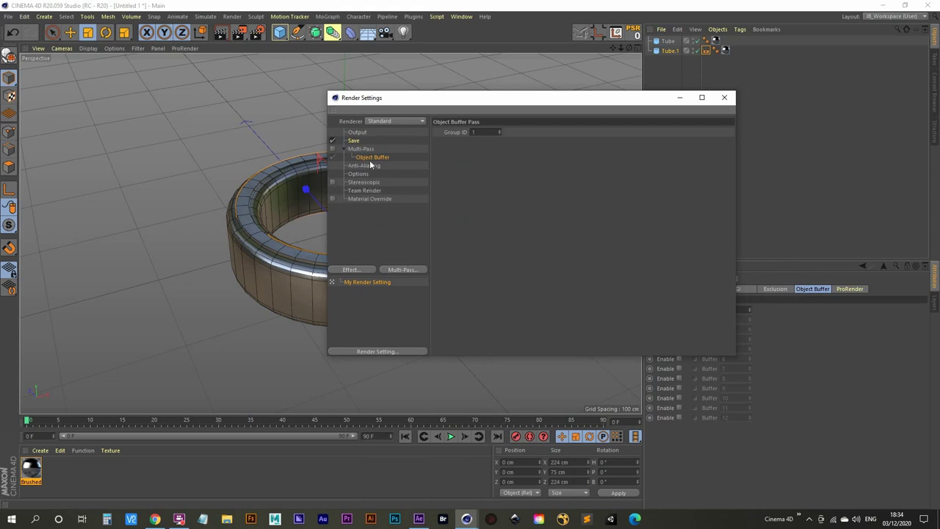
- Compare the buffer number in the duplicated tube's Compositing tag with the Object Buffer pass's Group ID
left_click_drag(580, 98, 394, 131)
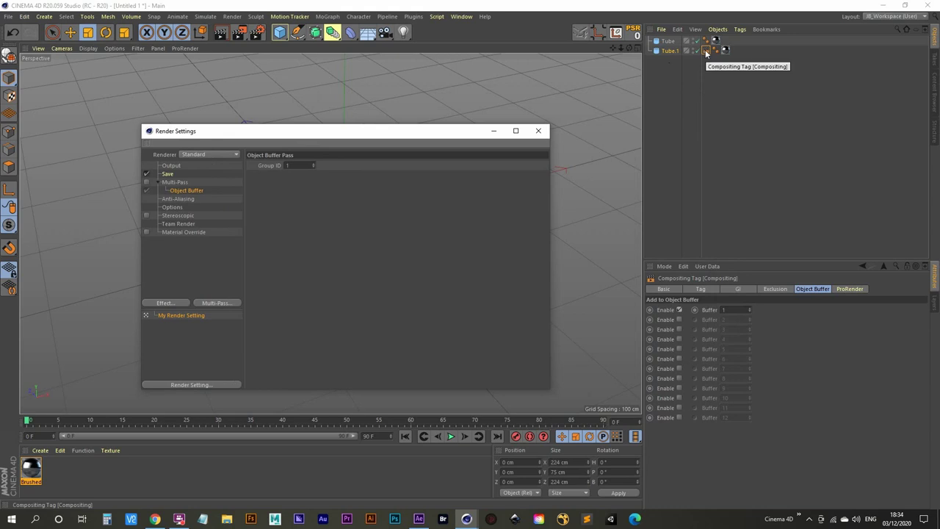
left_click(724, 310)
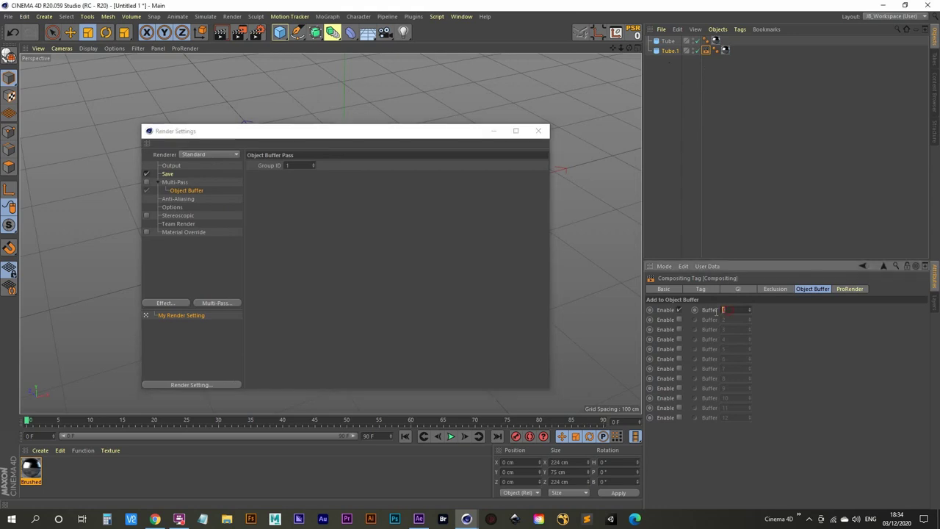
left_click_drag(334, 131, 417, 85)
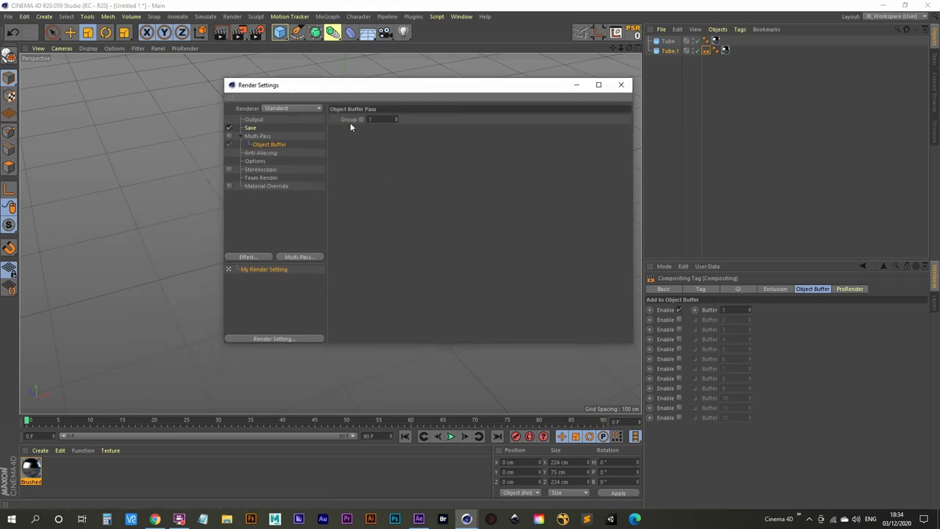
left_click(375, 118)
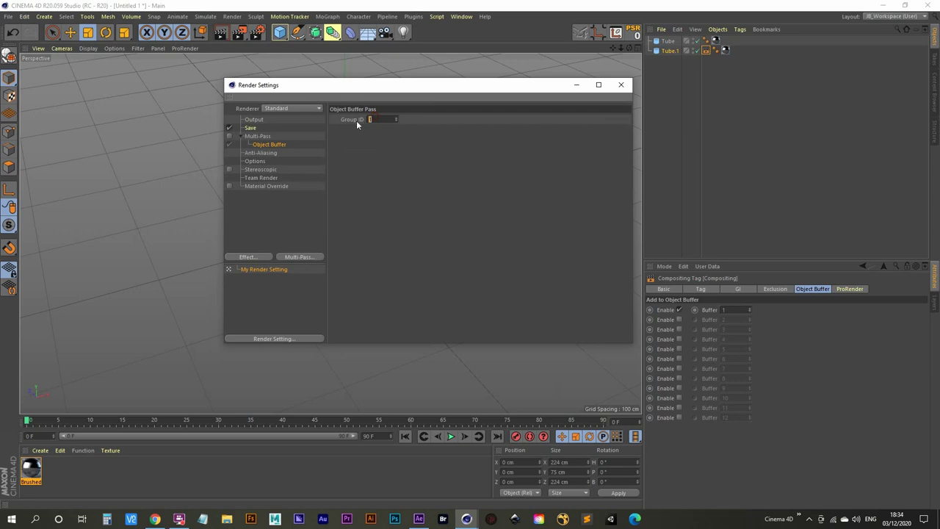
left_click(737, 309)
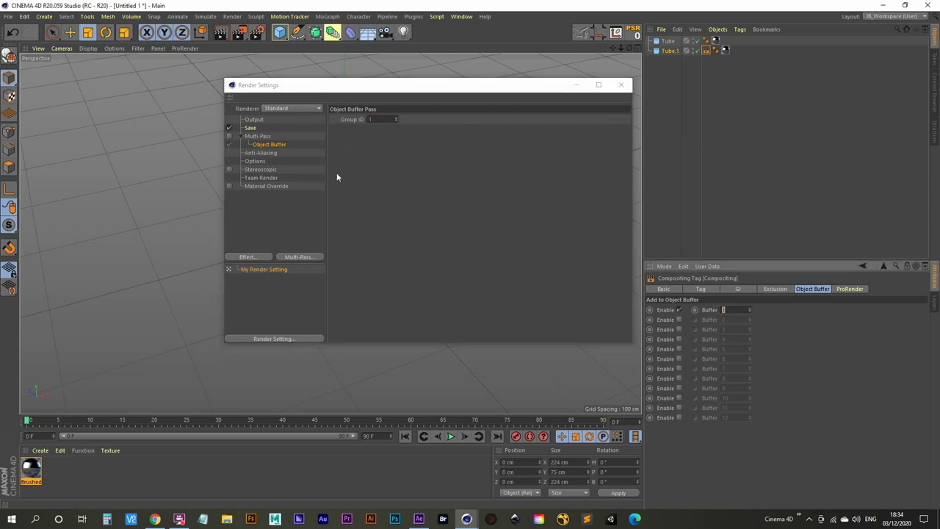
- Enable Multi-Pass rendering and add a Reflection pass alongside the Object Buffer pass
left_click(250, 129)
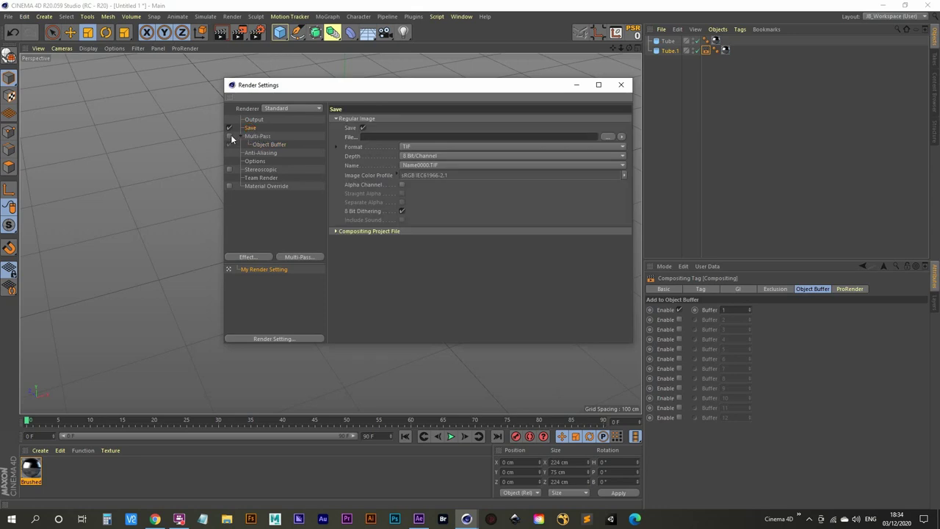
left_click(230, 136)
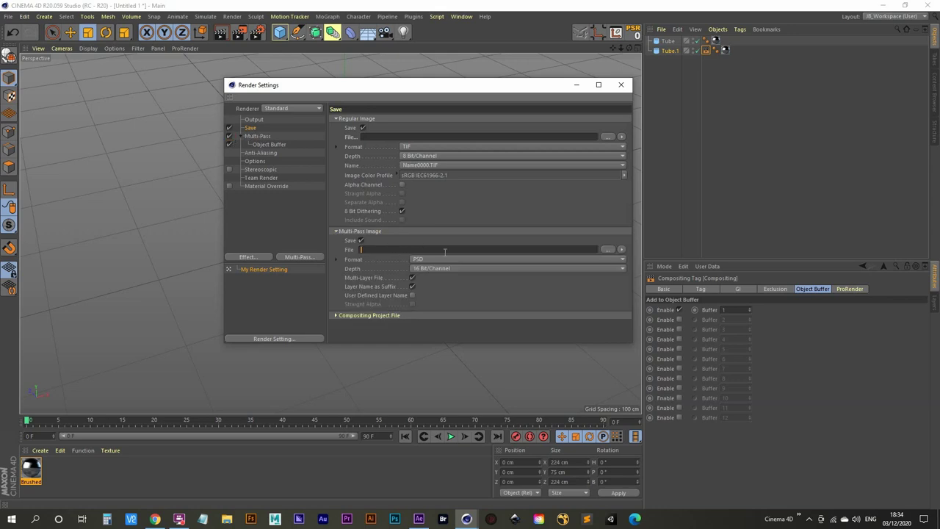
left_click(306, 258)
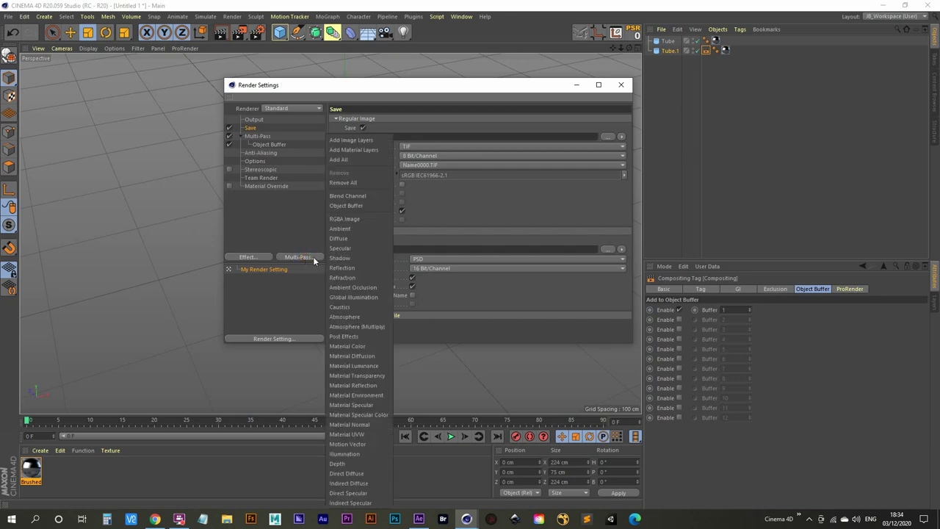
left_click(366, 267)
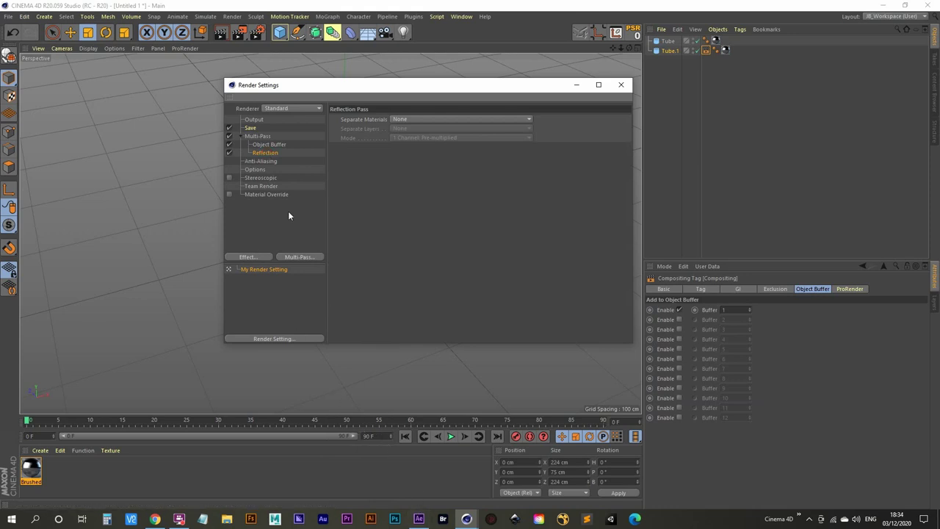
- Switch to After Effects and solo the reflection pass layer, comparing it with the object buffer mask and the full composite
left_click(418, 520)
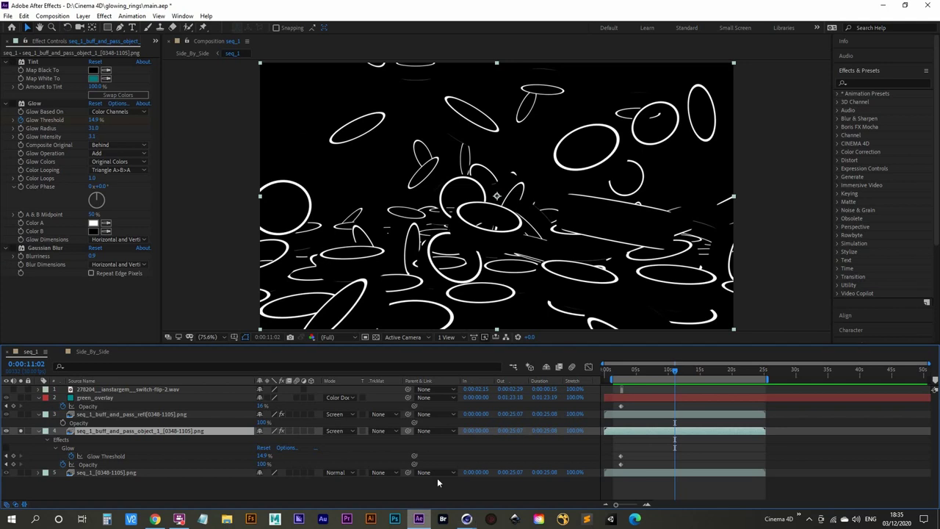
left_click(121, 415)
left_click(23, 415)
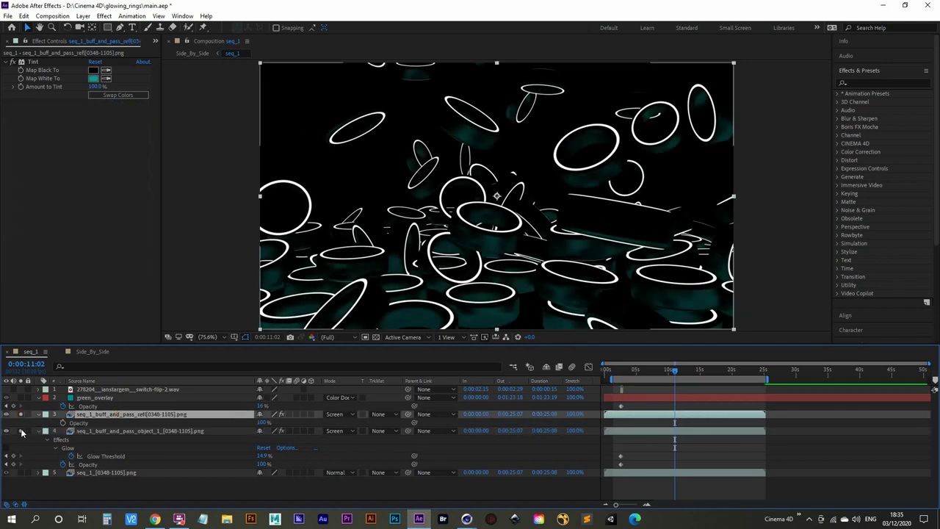
left_click(21, 431)
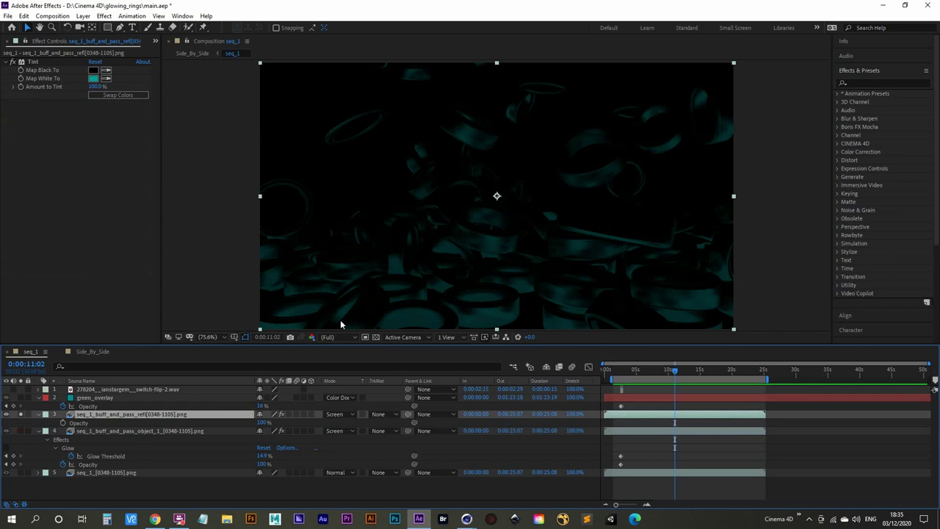
left_click(9, 414)
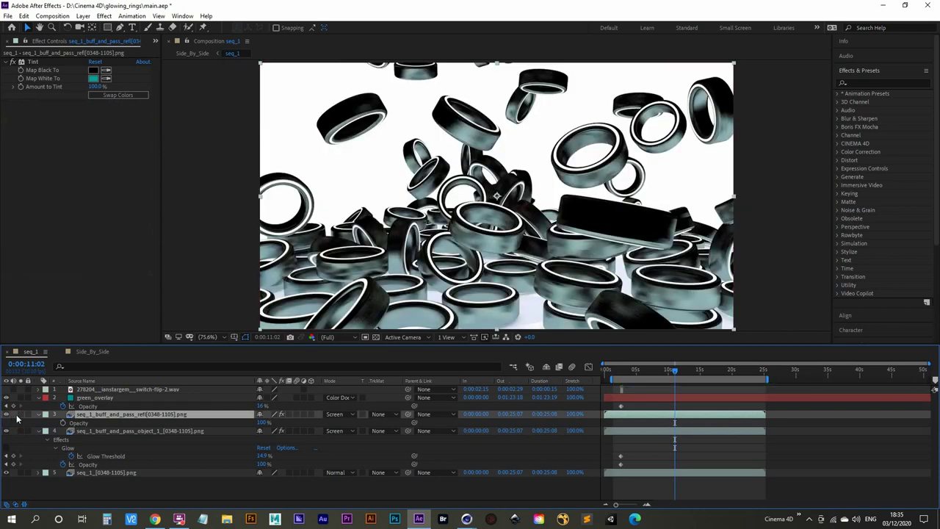
left_click(22, 414)
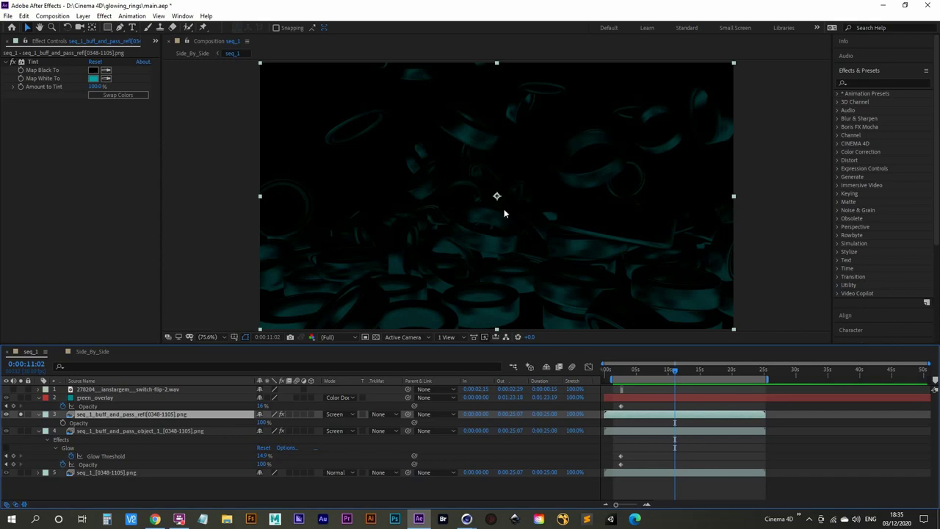
- Return to Cinema 4D, review the Object Buffer, Reflection and Save settings, and close the Render Settings
left_click(883, 6)
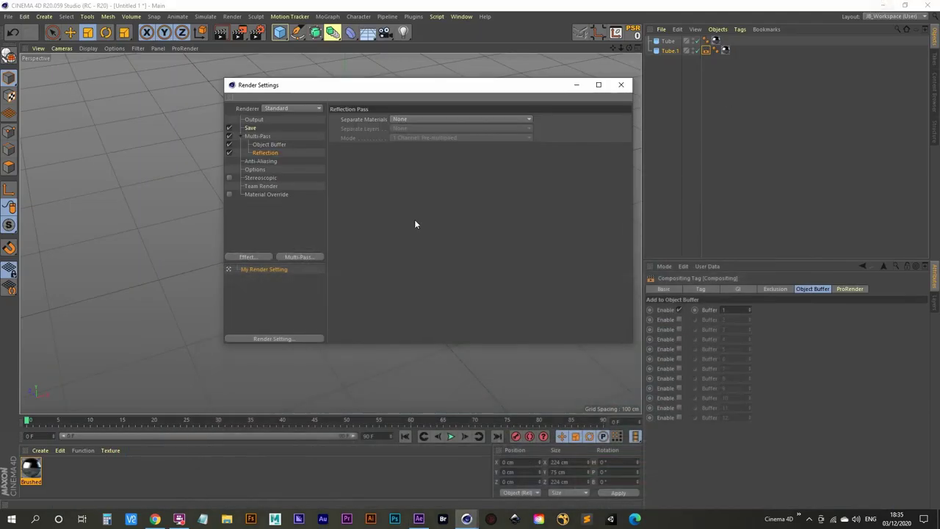
left_click(269, 146)
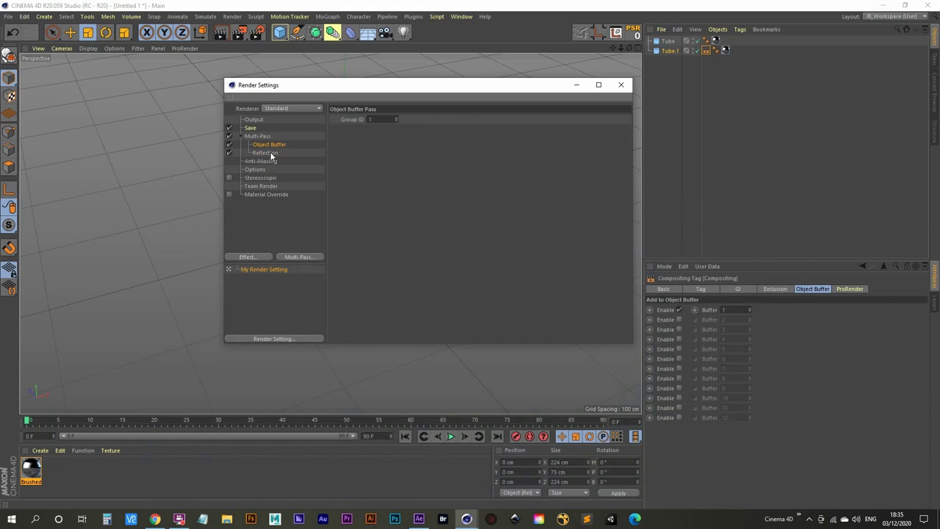
left_click(271, 154)
left_click(251, 127)
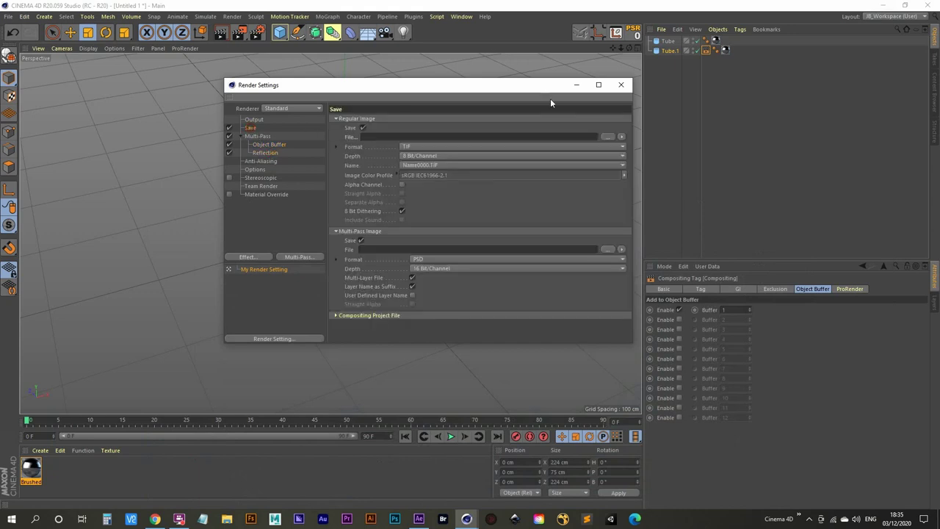
left_click(621, 84)
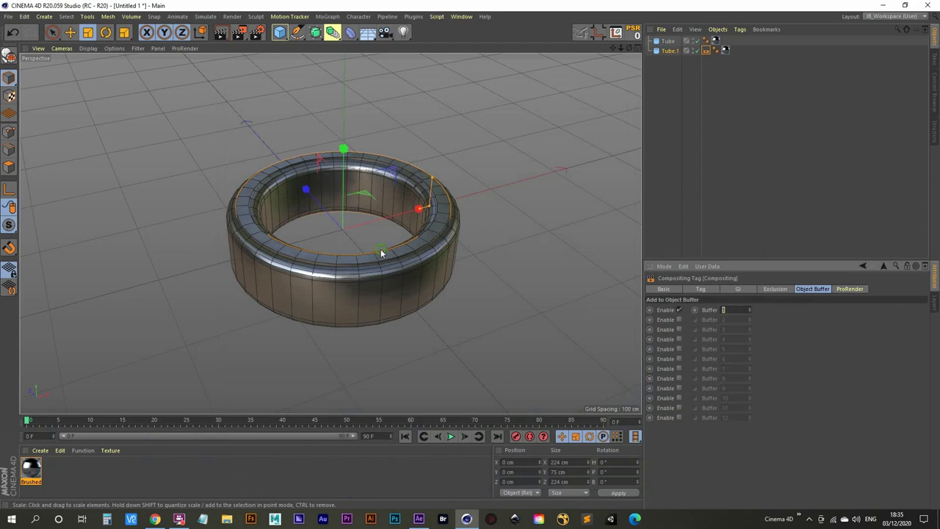
- Add a plane object to the ring scene and rename it Floor
left_click_drag(380, 249, 357, 197, "alt")
scroll(294, 242, "down", 5)
left_click_drag(294, 242, 430, 249, "alt")
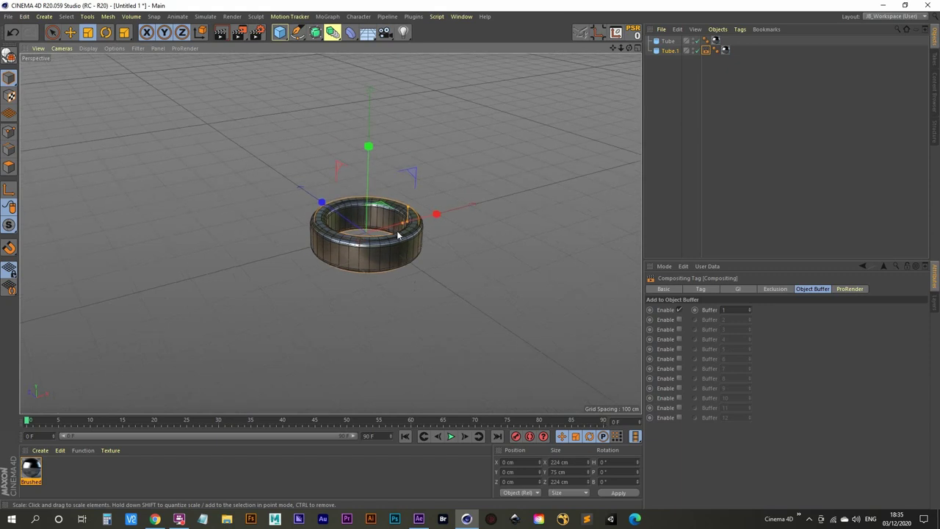
left_click_drag(382, 224, 350, 228, "alt")
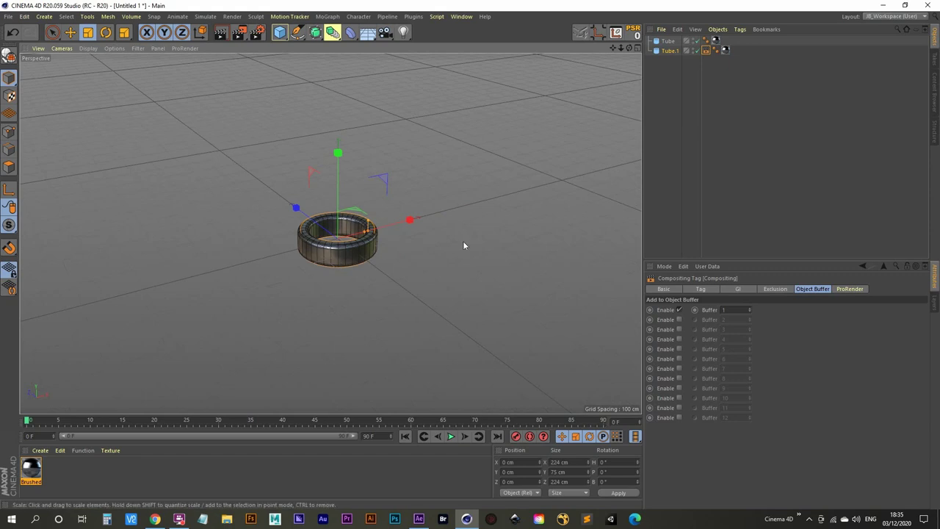
left_click(667, 110)
left_click_drag(376, 269, 344, 259, "alt")
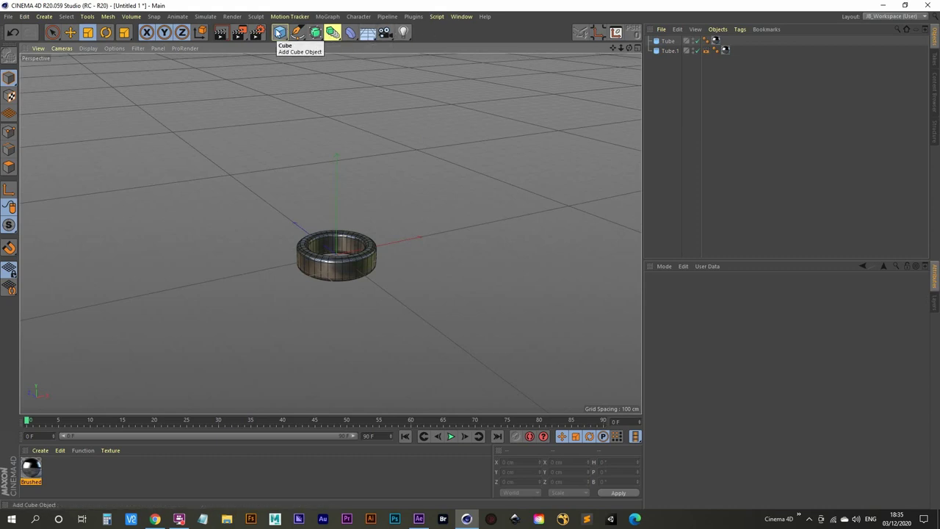
left_click_drag(279, 32, 374, 67)
double_click(669, 41)
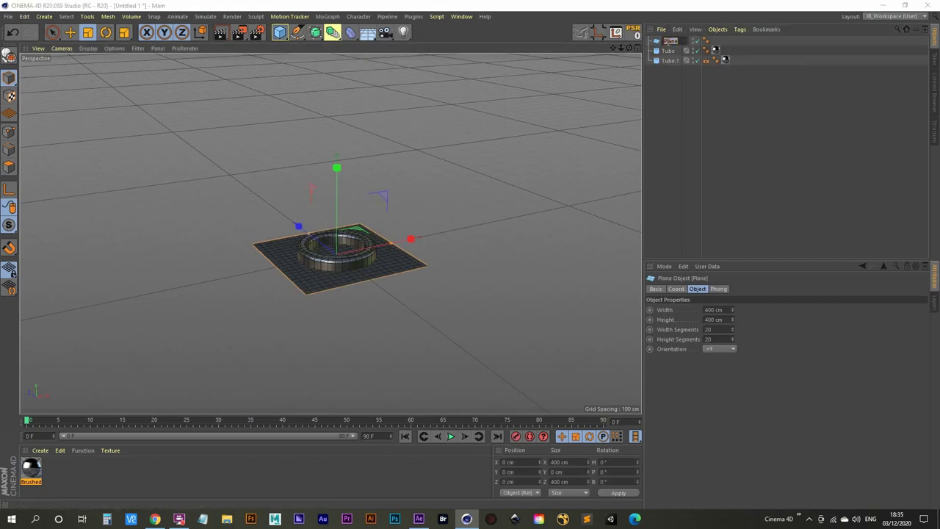
type("Floor")
key("Return")
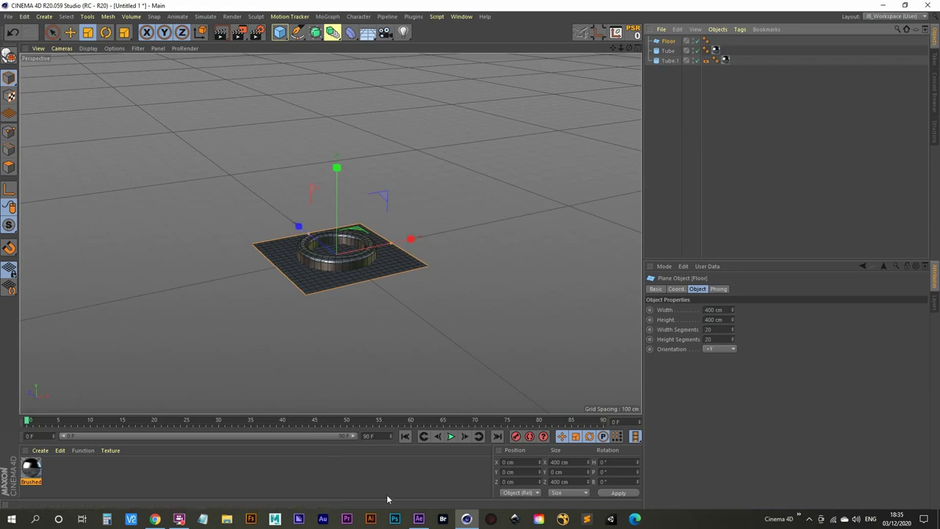
- Switch to After Effects, solo the seq_1 base render to examine its floor at 0:00:01:18, and return to Cinema 4D
left_click(424, 523)
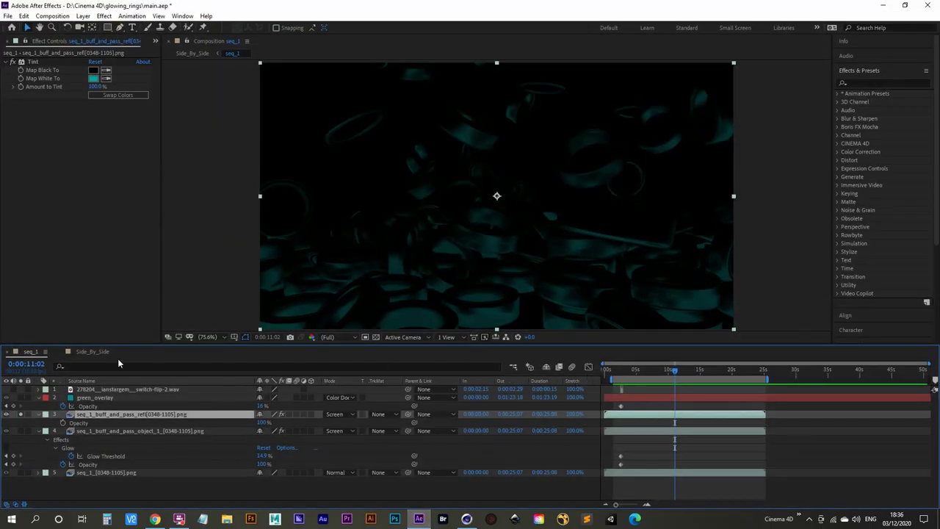
left_click(92, 352)
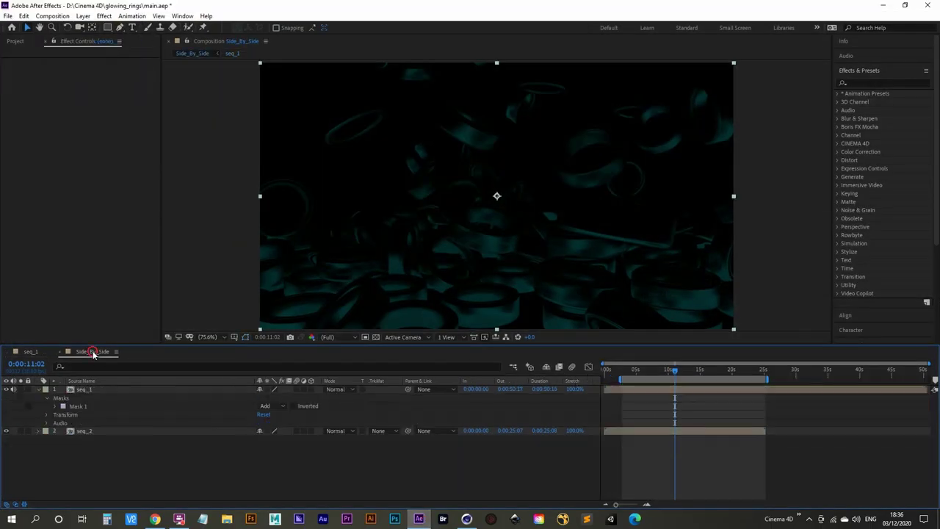
left_click(29, 352)
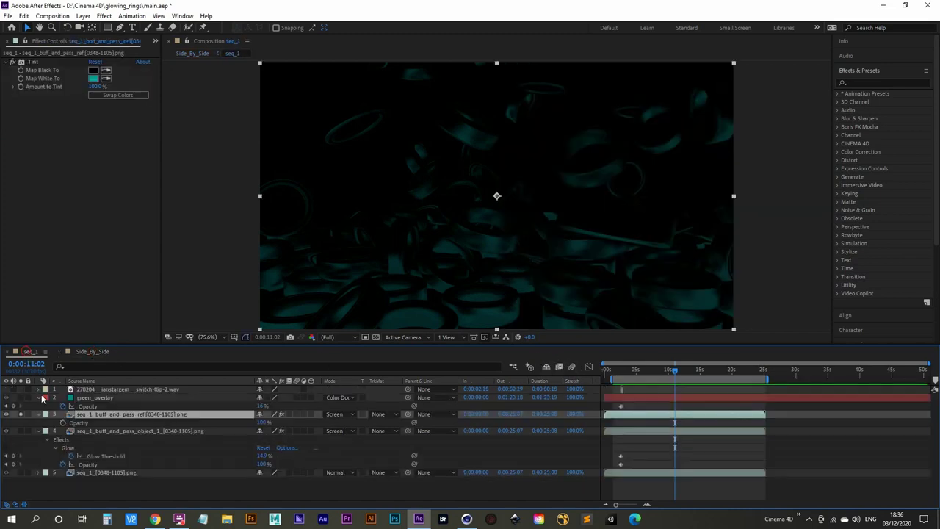
left_click(21, 473)
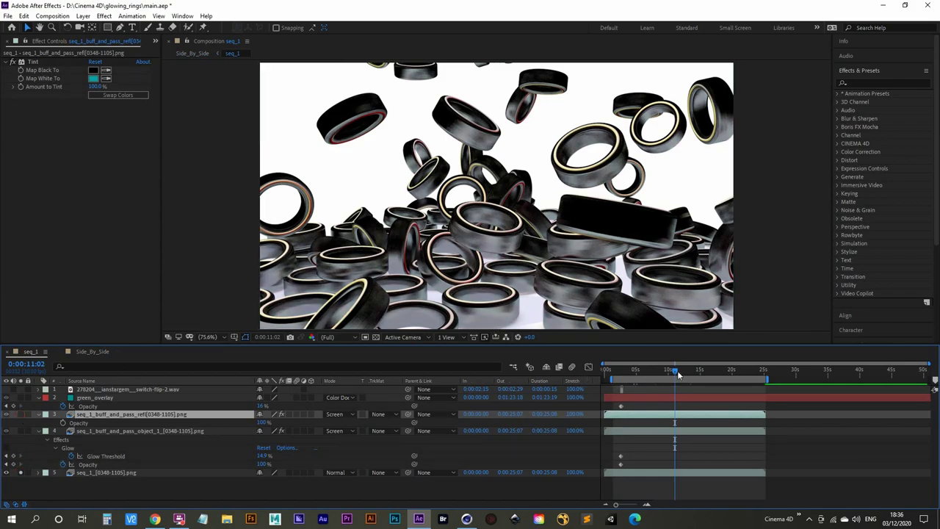
left_click_drag(675, 371, 614, 376)
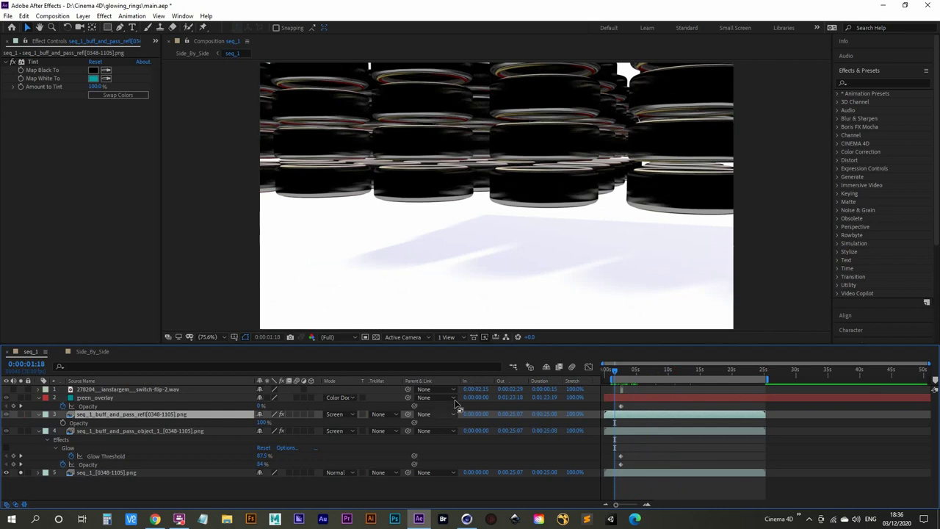
mouse_move(419, 519)
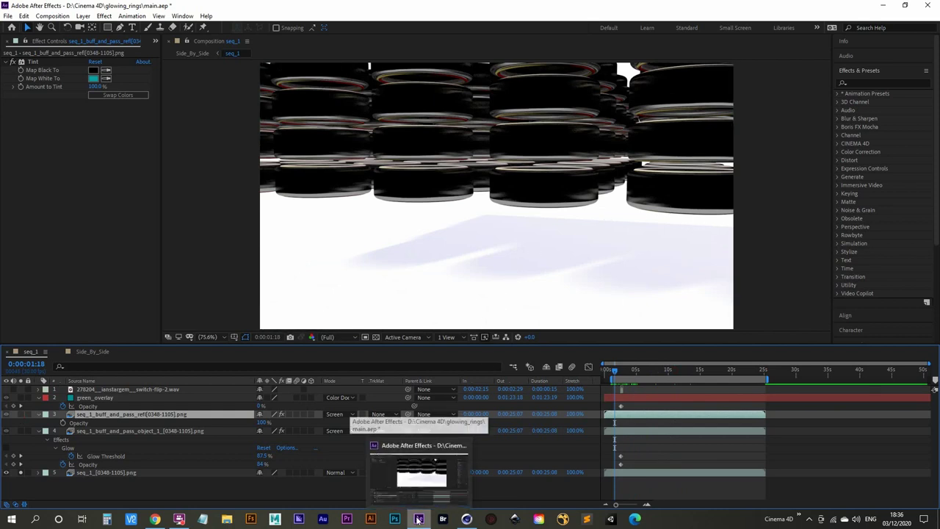
left_click(466, 519)
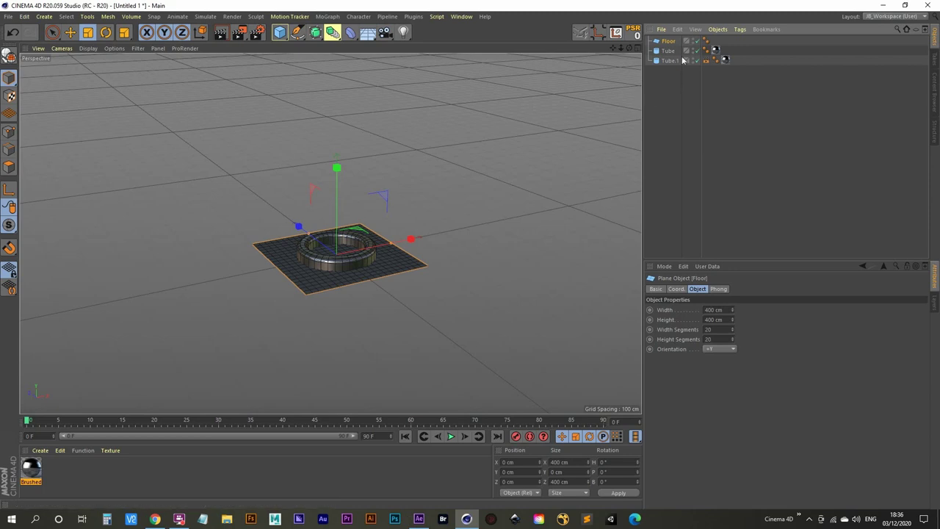
left_click_drag(338, 238, 342, 251)
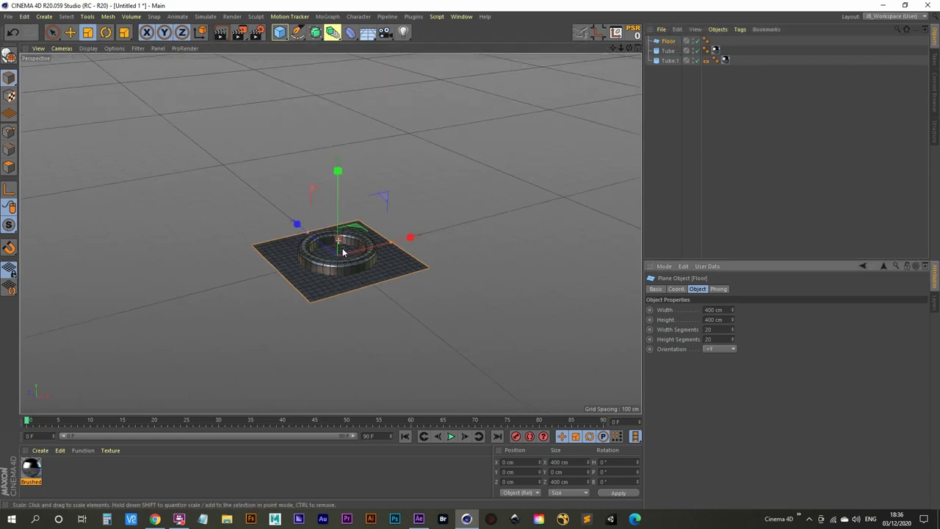
- Scale the Floor plane up uniformly to about 7050 cm in width and height
scroll(250, 345, "down", 5)
key("t")
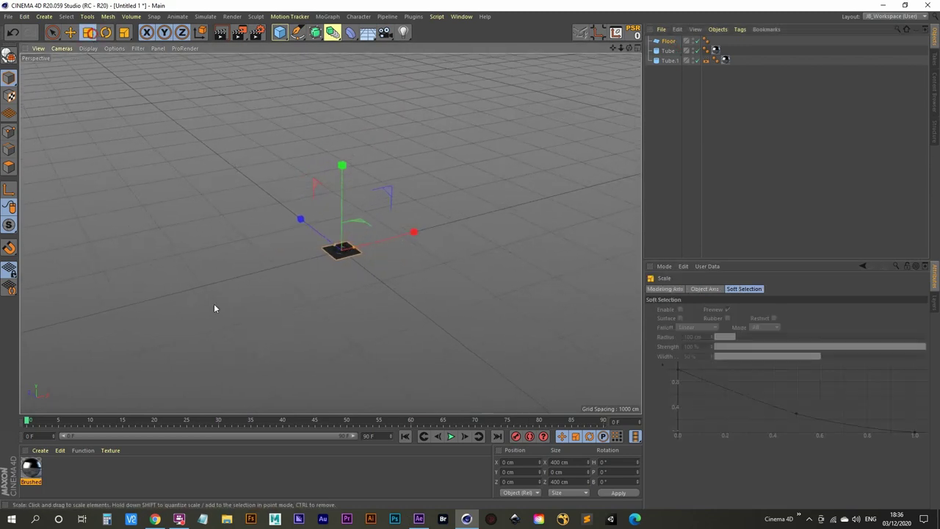
left_click_drag(214, 308, 496, 175)
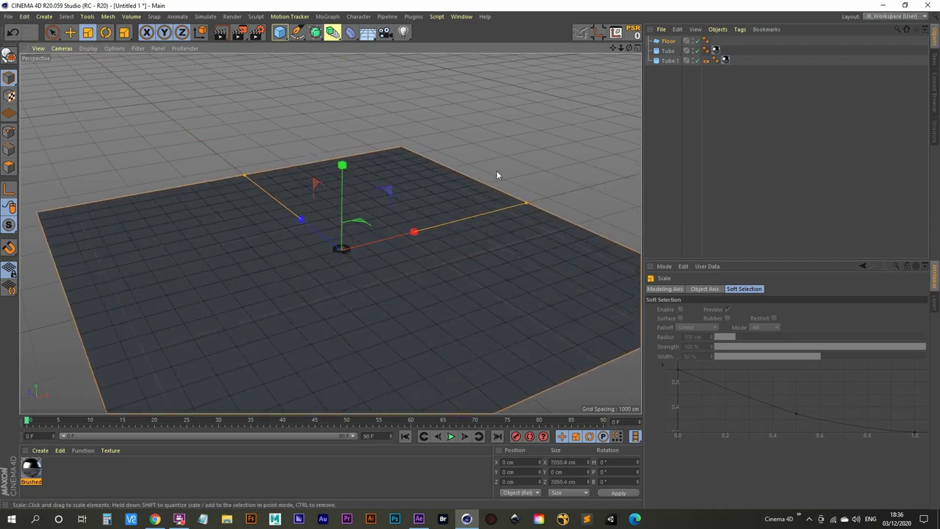
scroll(341, 257, "up", 2)
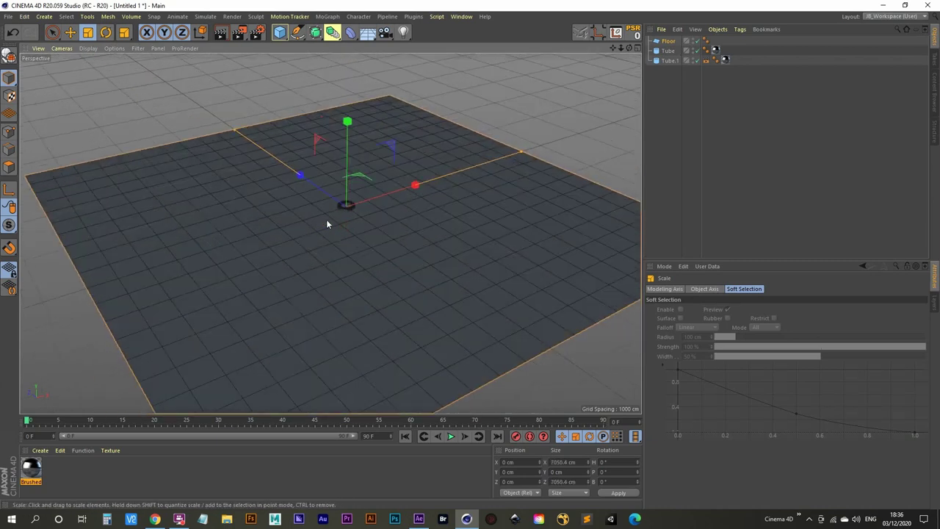
scroll(331, 226, "down", 1)
scroll(338, 245, "down", 1)
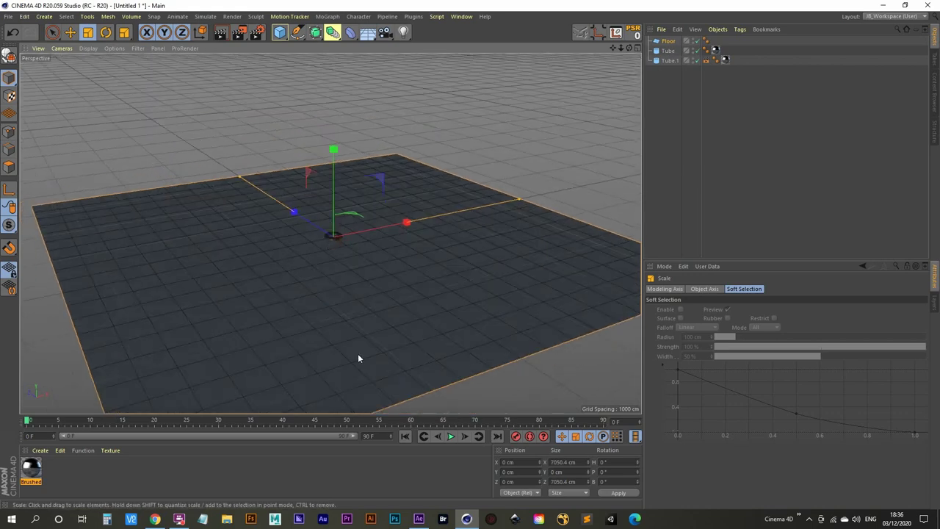
- Reduce the Floor plane's width and height segments to 1 each
left_click(669, 41)
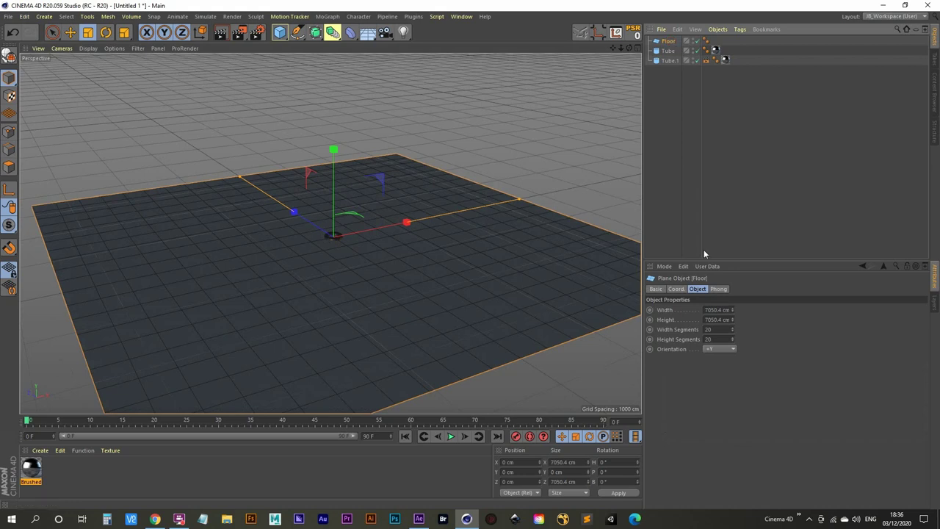
double_click(719, 329)
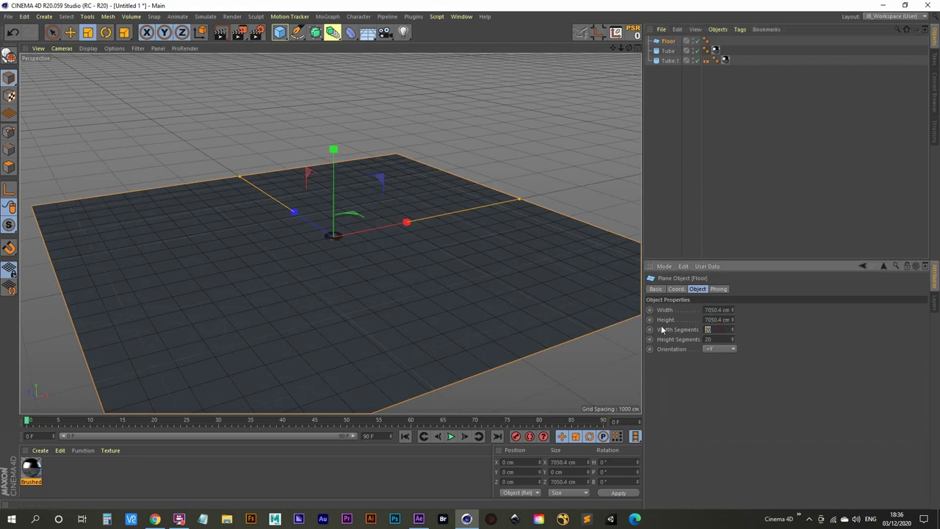
key("Return")
left_click_drag(368, 257, 356, 261, "alt")
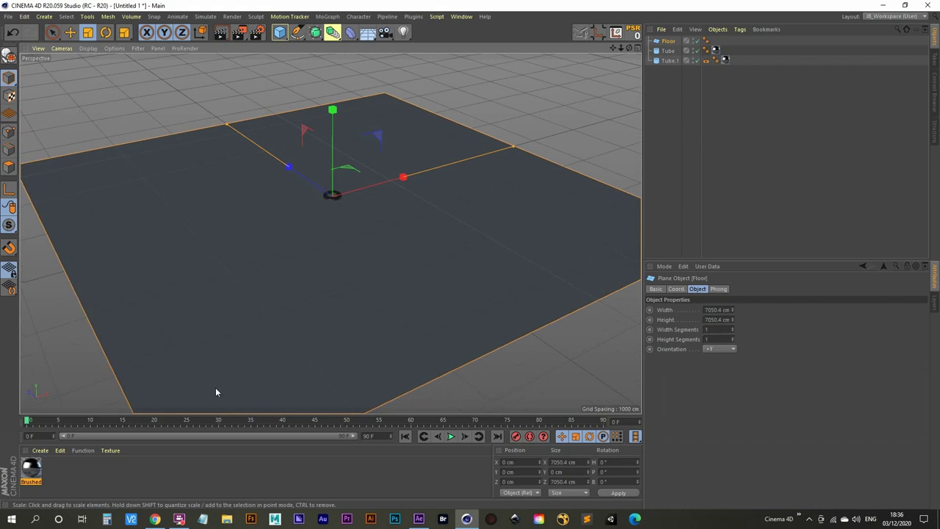
- Create a new material and name it Floor
double_click(71, 476)
double_click(27, 483)
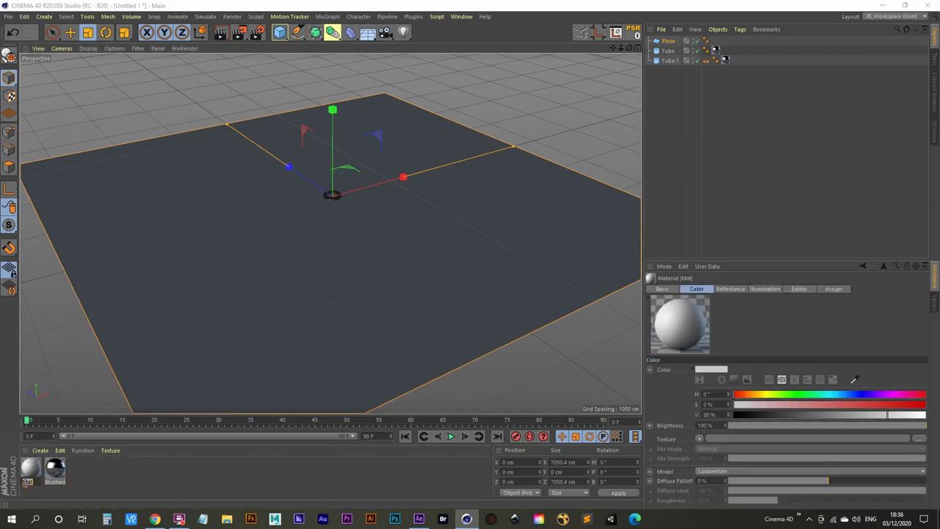
type("Floor")
key("Return")
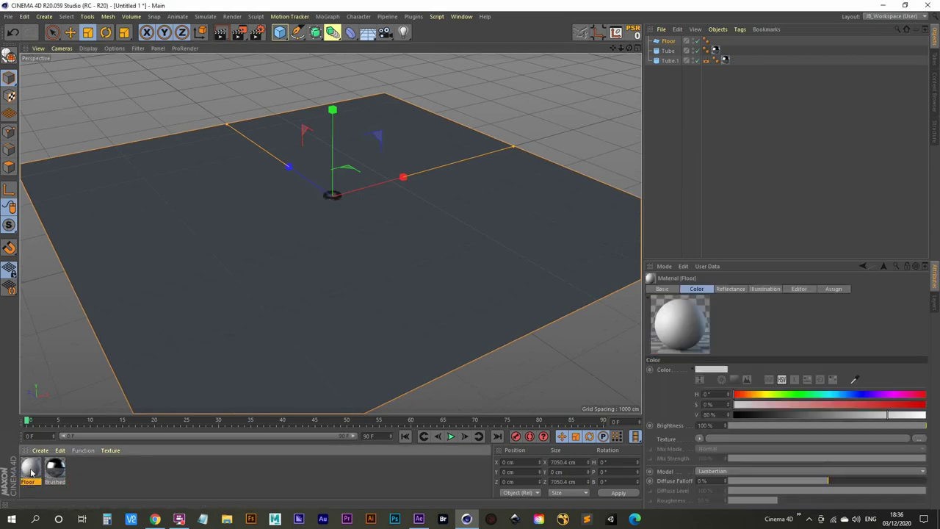
- Brighten the Floor material's colour to a V value of about 91% and apply the material to the Floor plane
double_click(32, 468)
left_click_drag(431, 145, 451, 147)
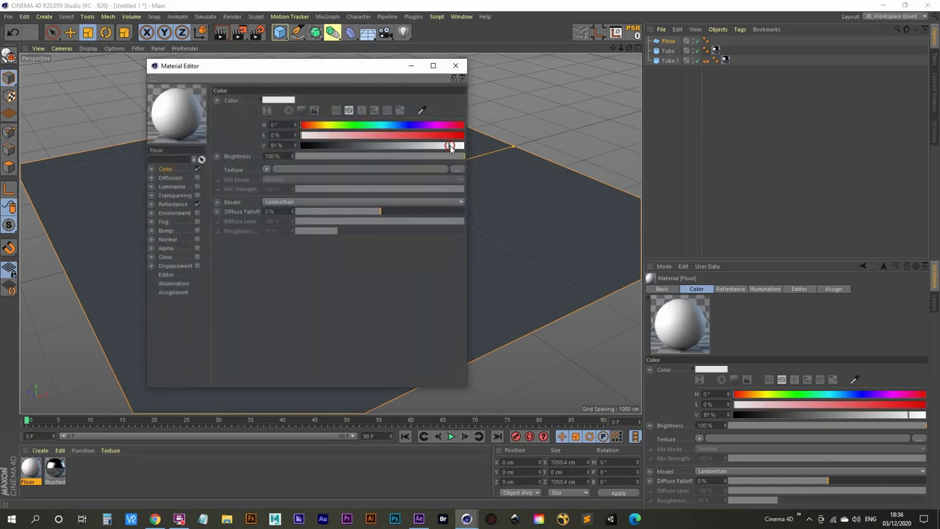
left_click(455, 66)
left_click_drag(30, 468, 298, 261)
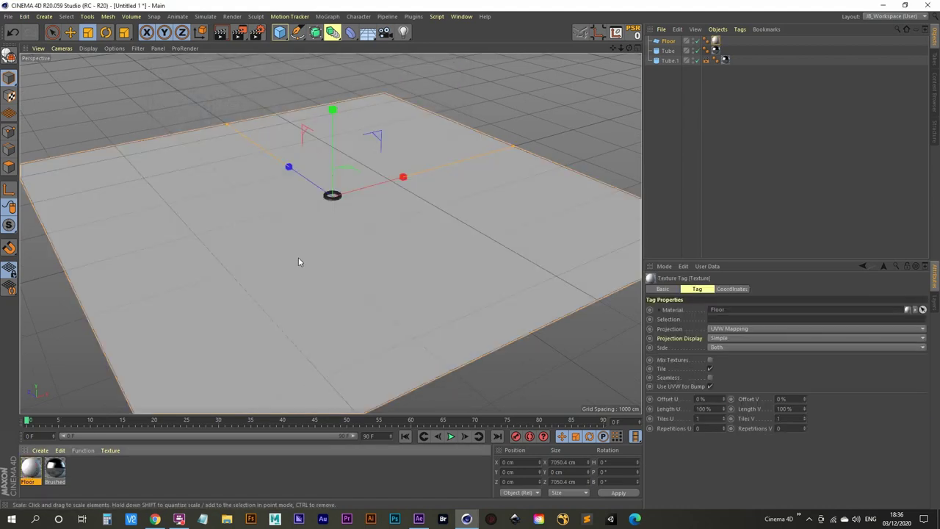
- Make Tube.1 a child of Tube in the object hierarchy
left_click(668, 50)
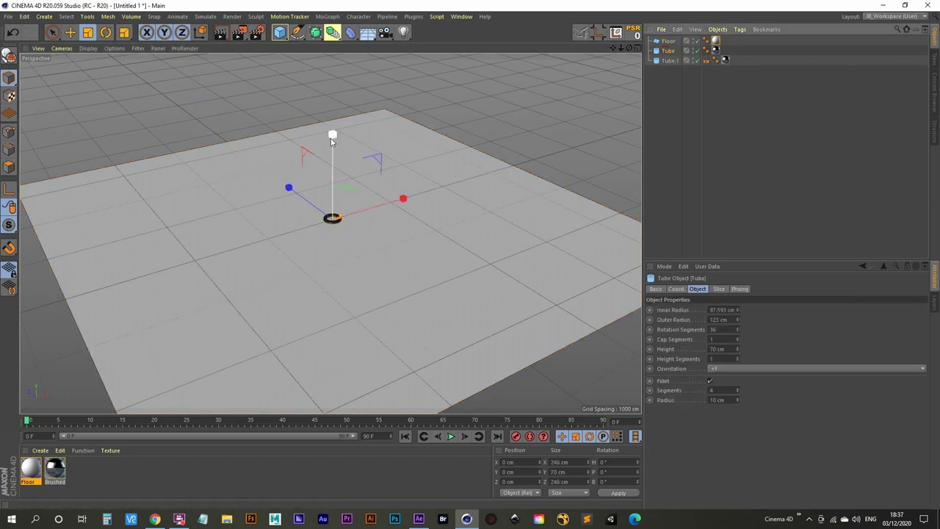
scroll(343, 260, "up", 5)
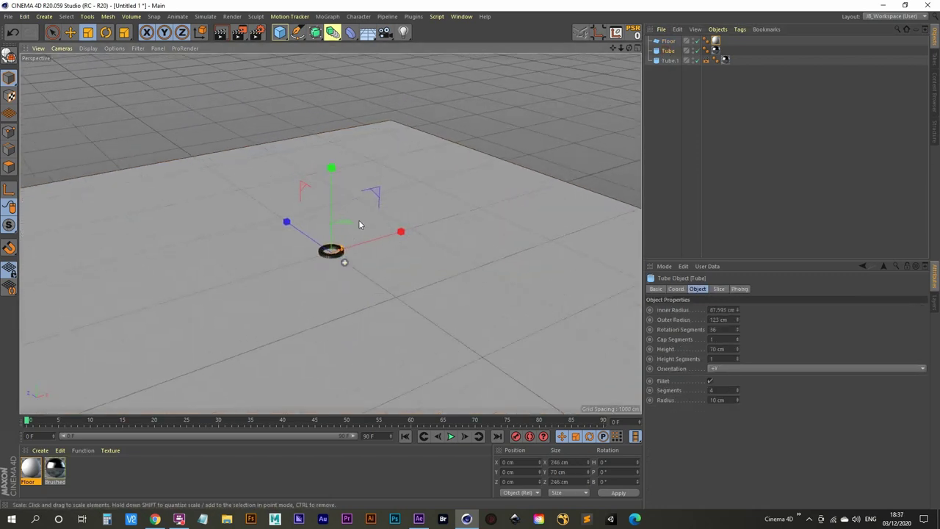
scroll(361, 205, "up", 5)
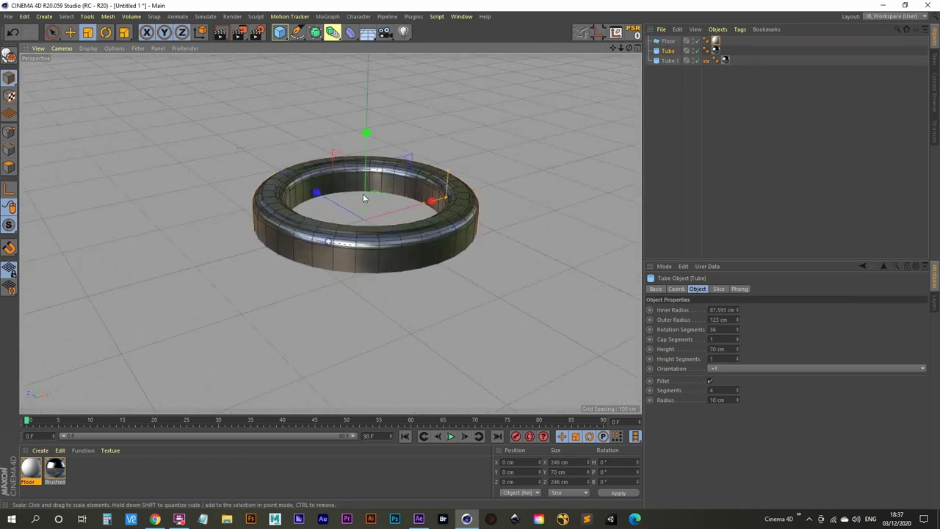
scroll(362, 197, "down", 3)
left_click(670, 61)
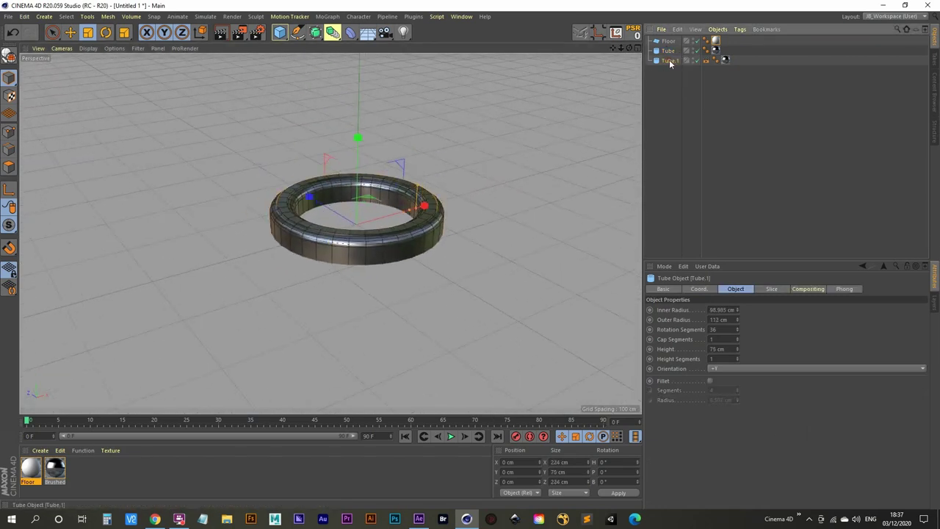
left_click_drag(670, 63, 668, 51)
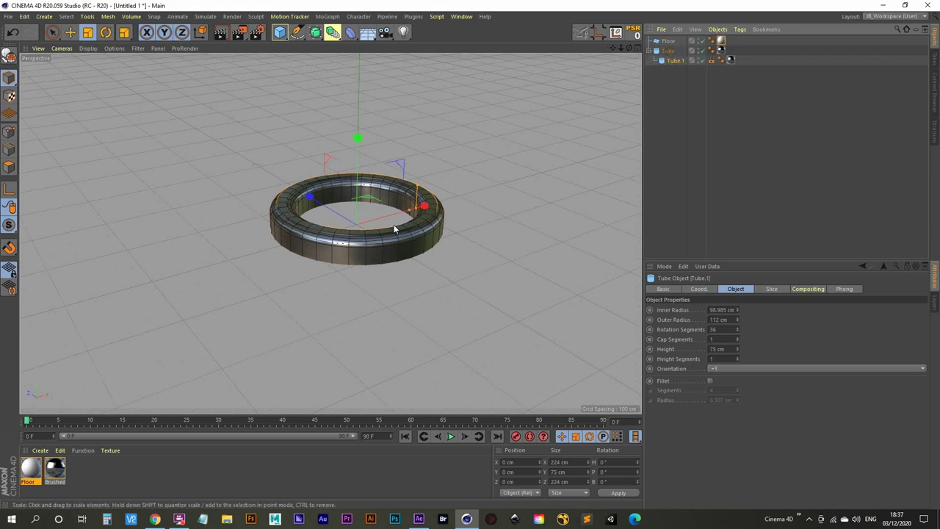
- Add a MoGraph Cloner as the parent of the Tube object
scroll(385, 207, "down", 4)
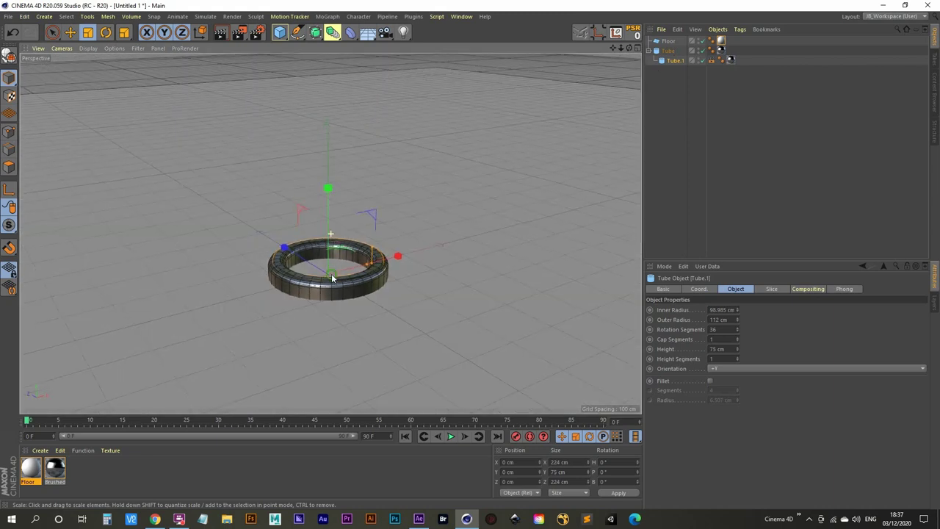
middle_click_drag(331, 274, 769, 99, "alt")
left_click(667, 51)
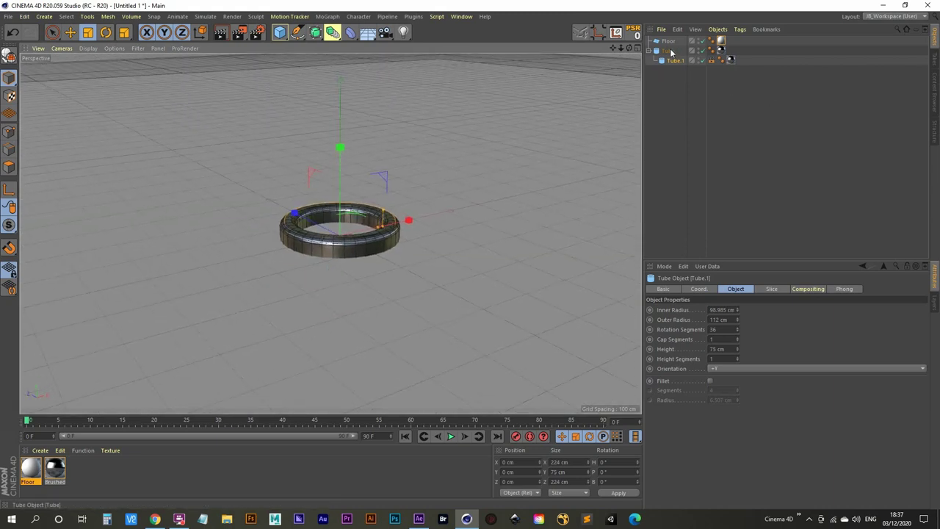
key("space")
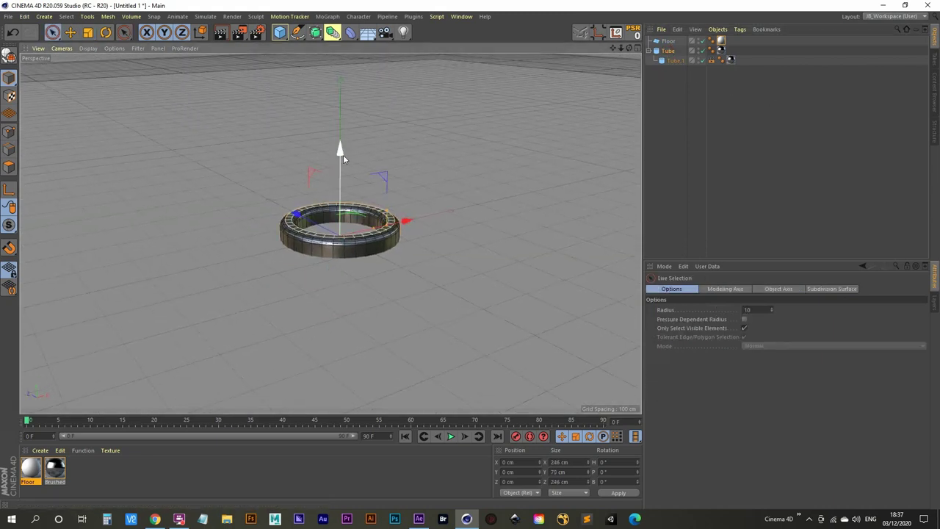
left_click(668, 51)
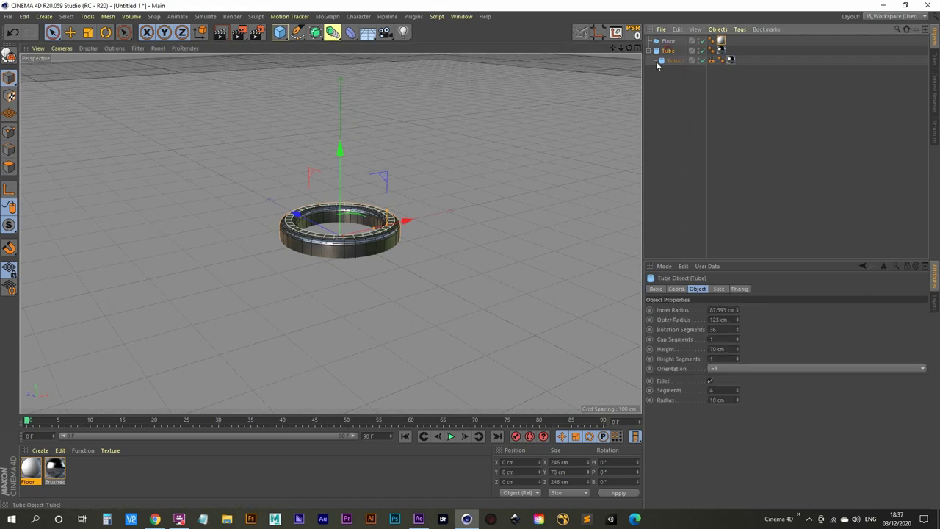
left_click(325, 18)
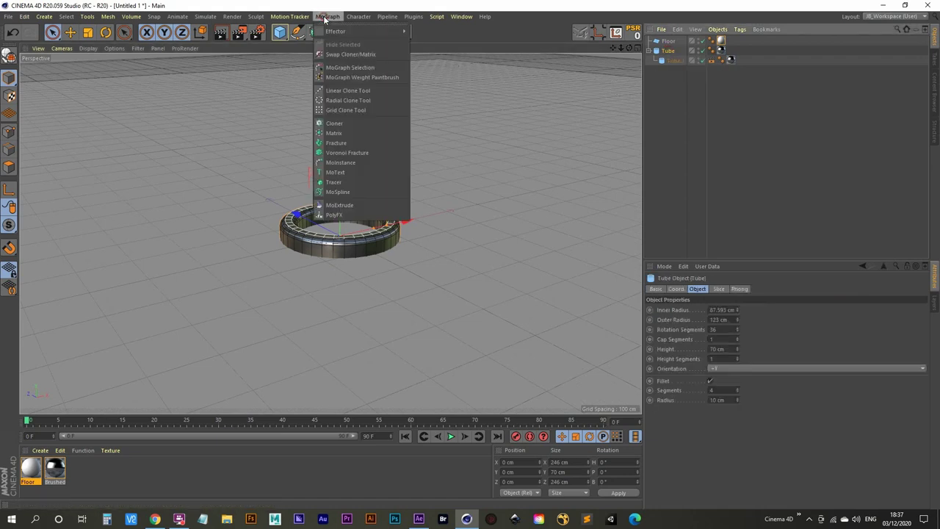
left_click(349, 124, "alt")
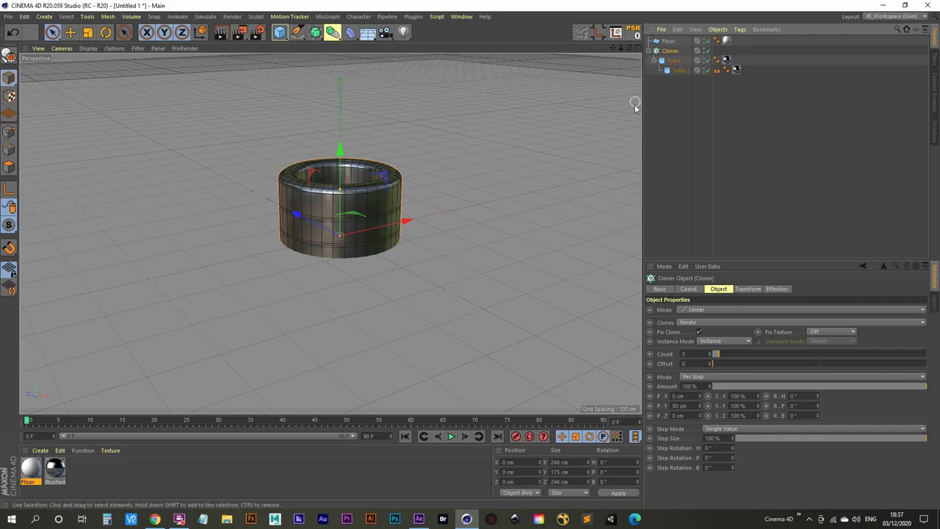
- Raise the Cloner to about 135 cm in Y and set its mode to Grid Array
left_click(340, 156)
left_click_drag(340, 156, 341, 88)
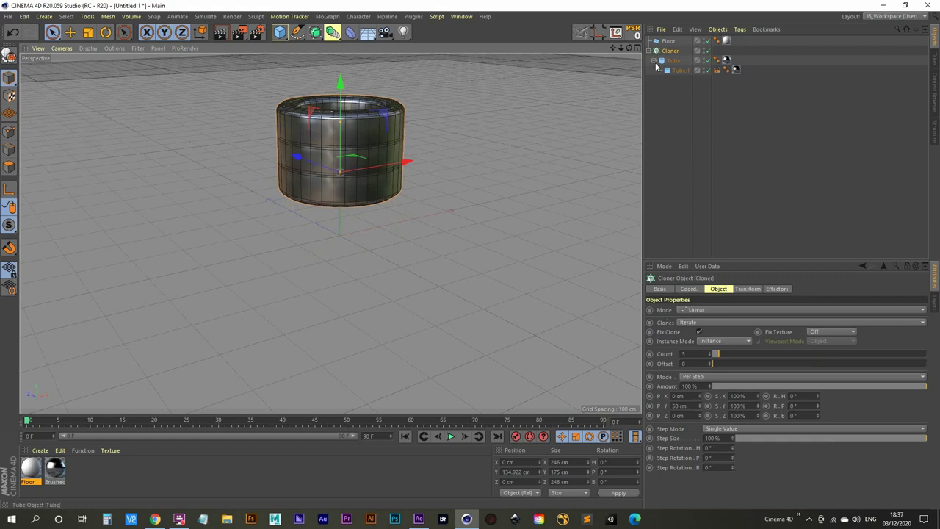
left_click(724, 288)
left_click(710, 310)
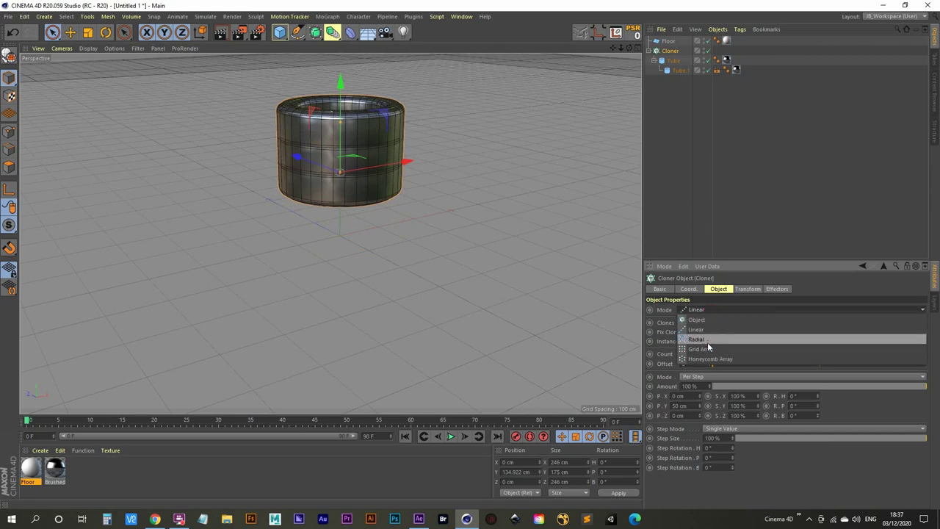
left_click(707, 350)
left_click_drag(408, 234, 357, 198, "alt")
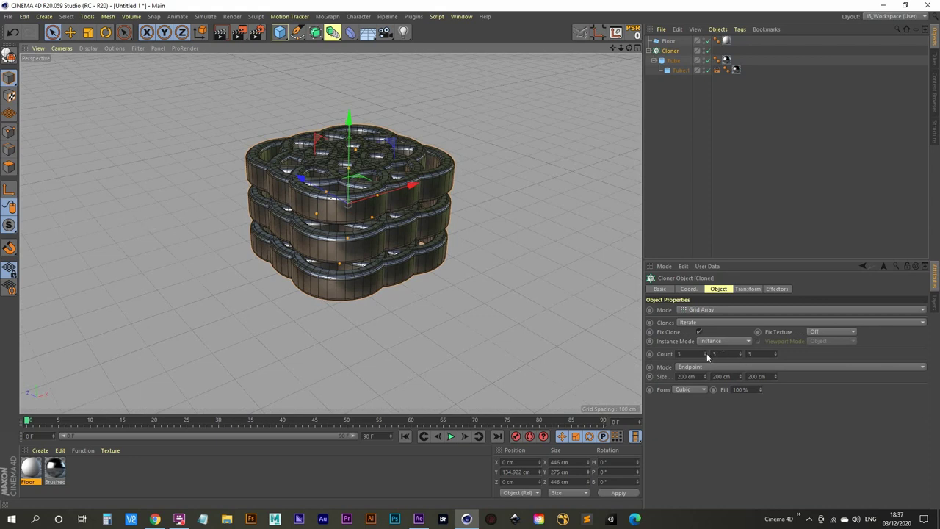
- Space out the grid clones by setting the Cloner size to about 520 cm in X, 158 cm in Y and 587 cm in Z
mouse_move(704, 377)
left_mouse_down()
mouse_move(767, 373)
mouse_move(740, 366)
mouse_move(741, 378)
mouse_move(819, 373)
mouse_move(804, 374)
left_mouse_up()
mouse_move(336, 268)
left_mouse_down("alt")
mouse_move(345, 219)
mouse_move(318, 252)
left_mouse_up("alt")
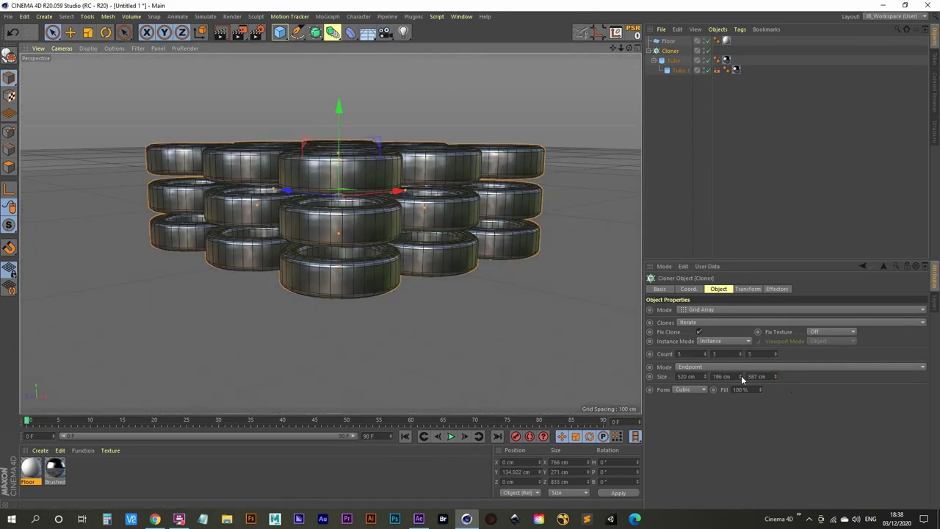
scroll(336, 168, "up", 6)
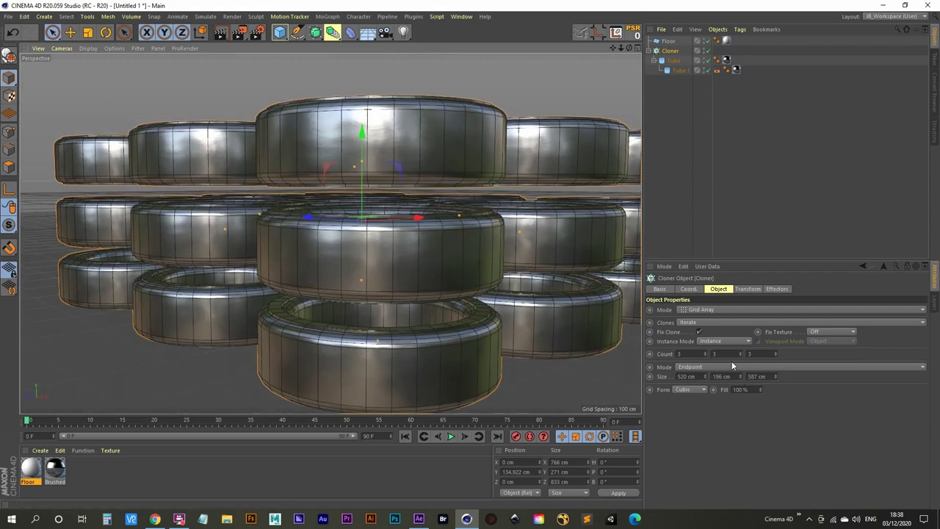
left_click_drag(741, 376, 741, 397)
scroll(338, 223, "down", 5)
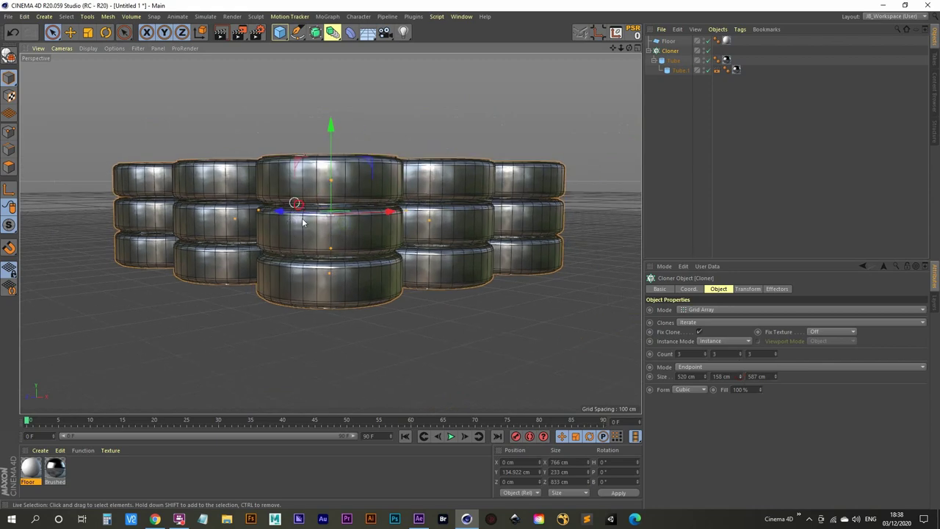
- Try an X count of 4 for the grid clones in Endpoint mode, and restore the count to 3
left_click_drag(303, 223, 334, 248, "alt")
scroll(283, 243, "down", 3)
scroll(321, 246, "up", 2)
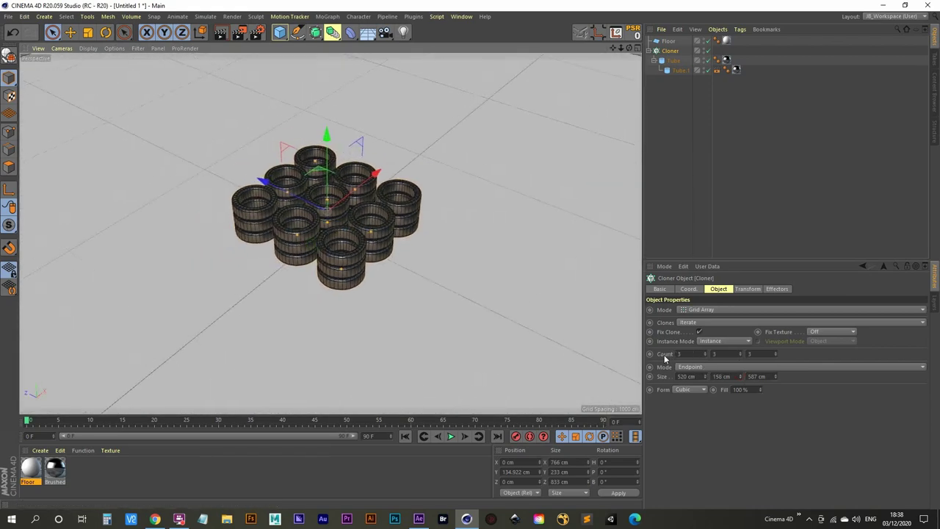
left_click(705, 355)
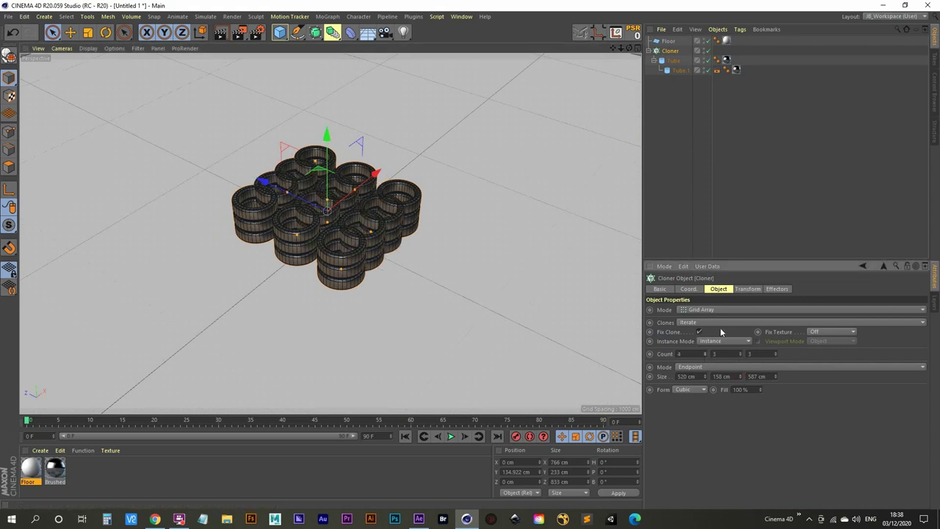
left_click(705, 356)
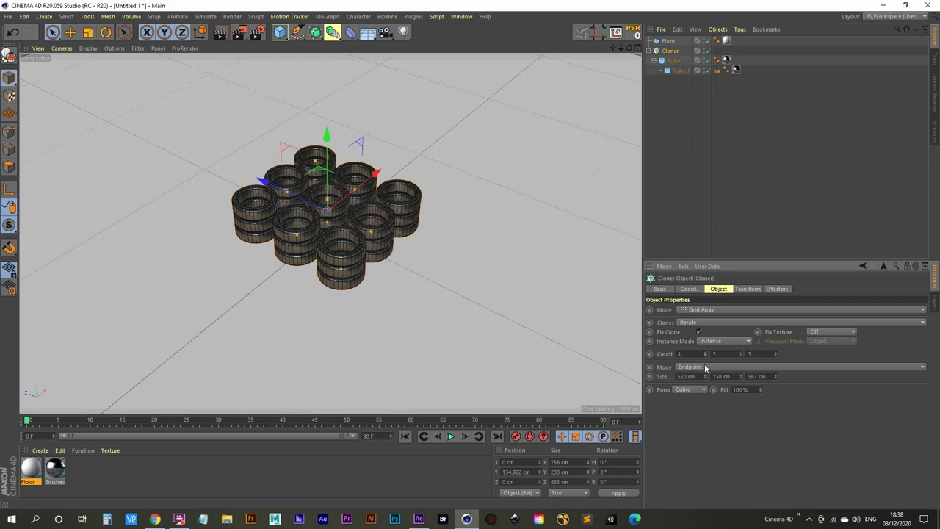
- Switch the Cloner's grid size mode to Per-Step, testing it with an X count of 4 and restoring the count to 3
left_click(705, 366)
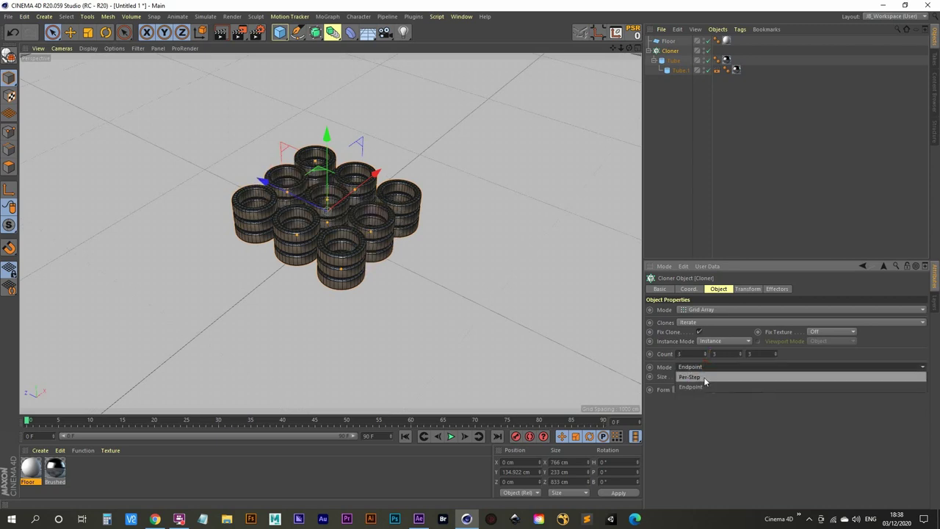
left_click(704, 378)
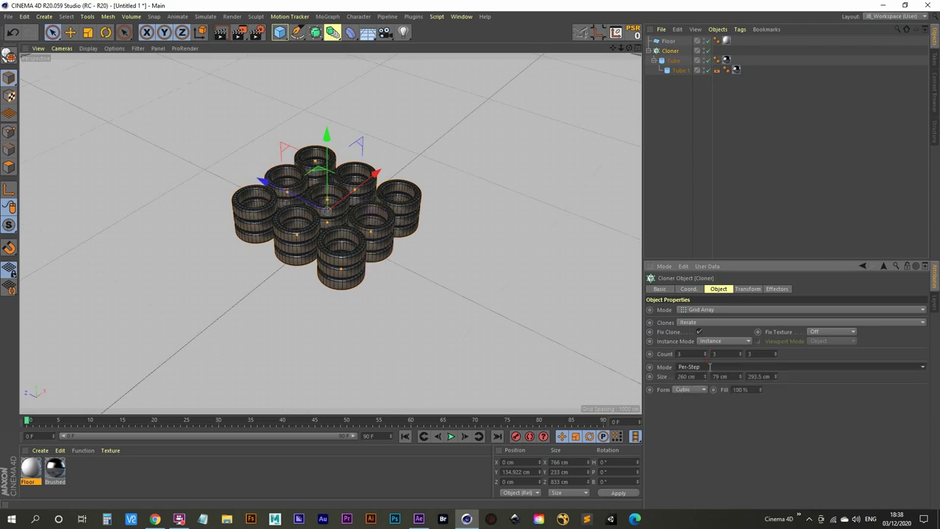
left_click(706, 354)
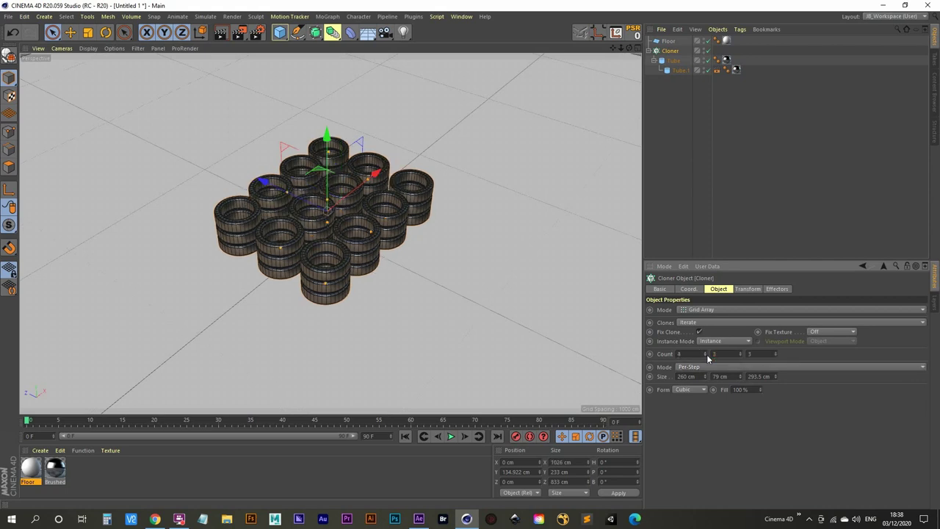
left_click(706, 356)
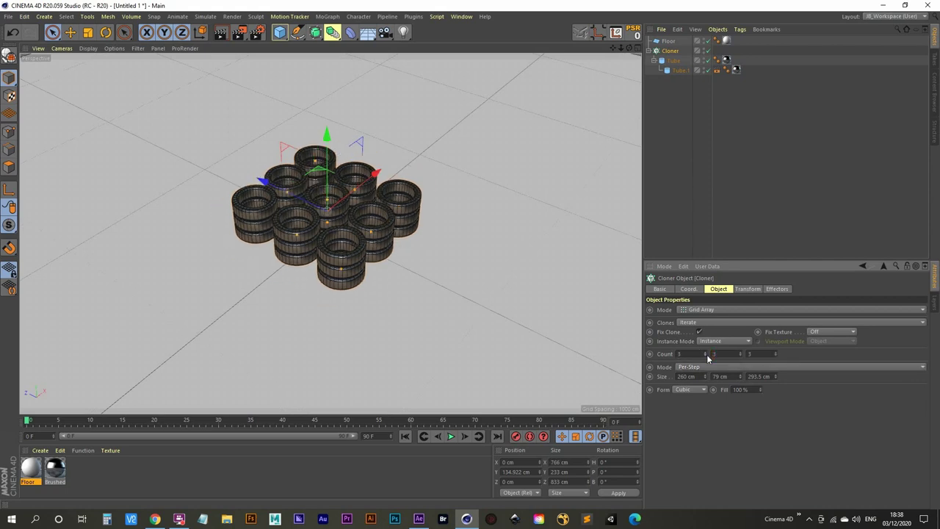
- Try the Cloner's Endpoint grid size mode with a different X count, and restore the count of 3 and Per-Step mode
left_click(694, 367)
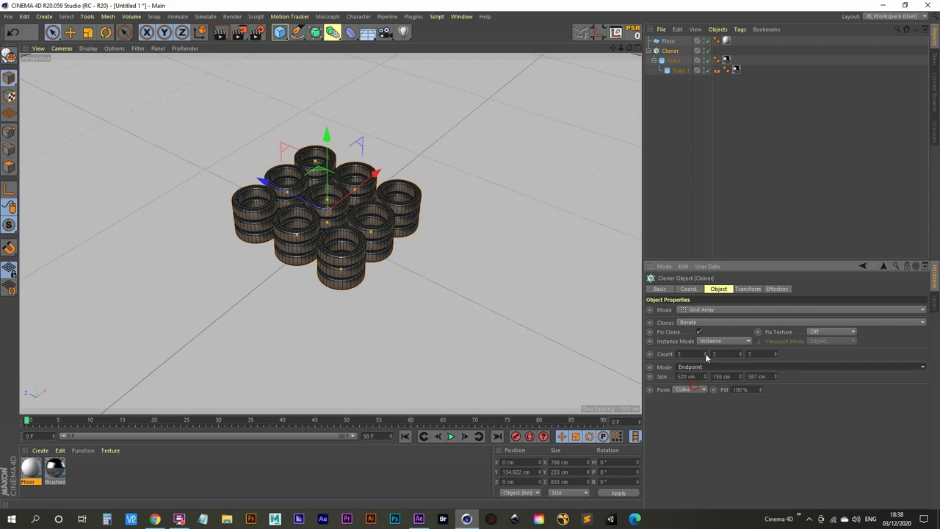
left_click(705, 352)
left_click(707, 356)
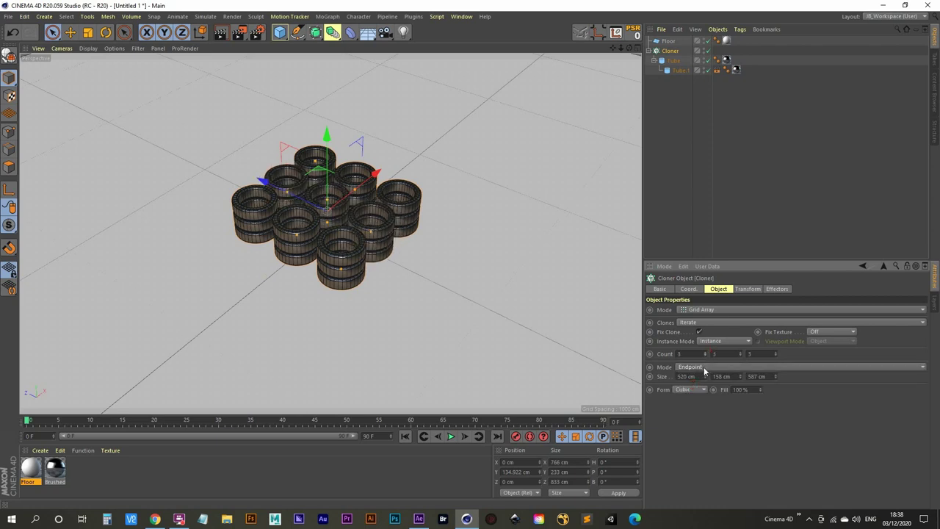
left_click(703, 368)
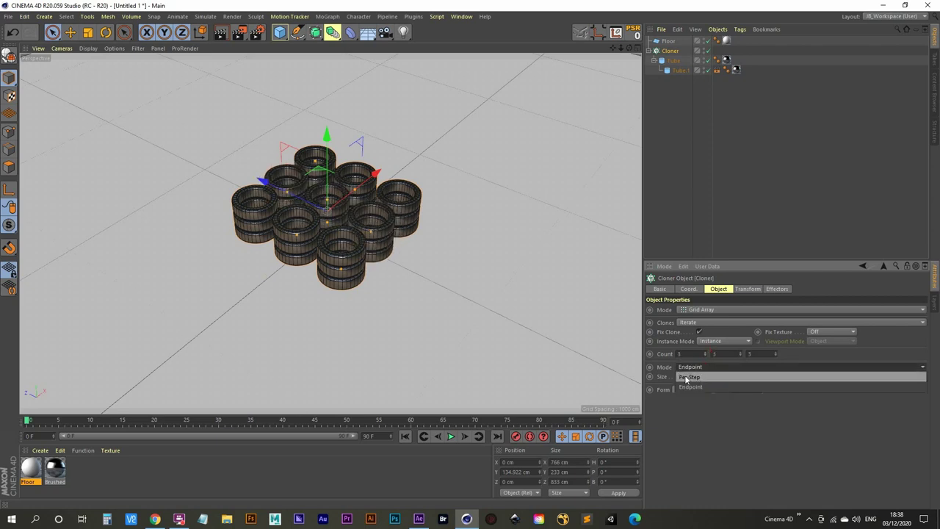
left_click(687, 378)
- Enlarge the Per-Step clone grid by setting the Cloner's count to 5 in X and 5 in Z
left_click(705, 354)
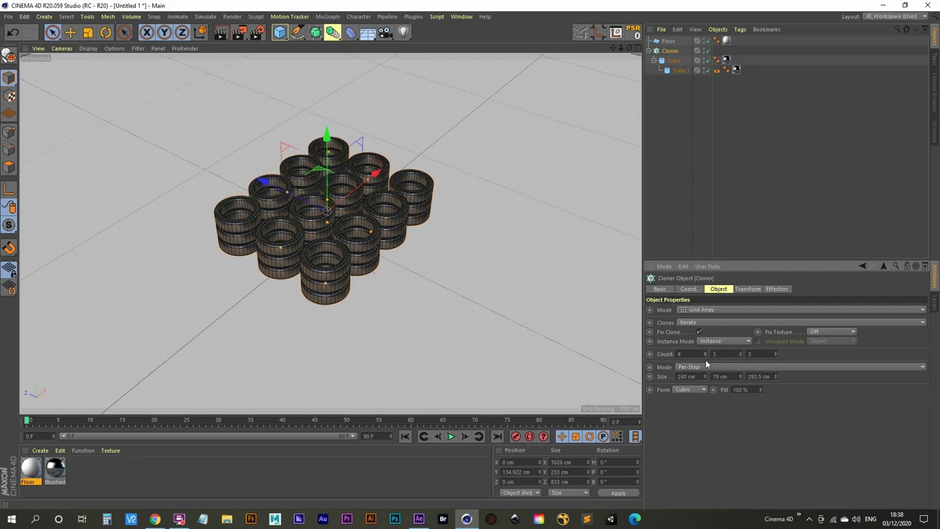
left_click(705, 353)
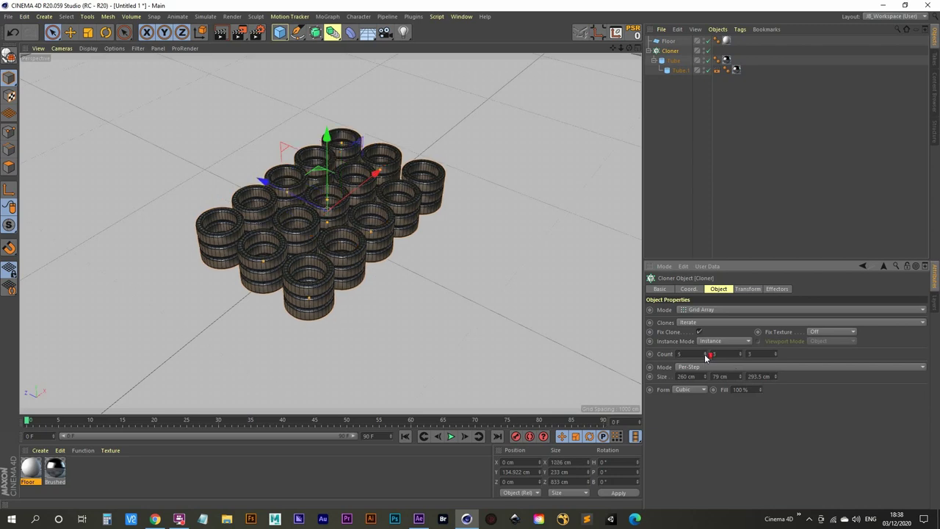
left_click(777, 351)
left_click(776, 352)
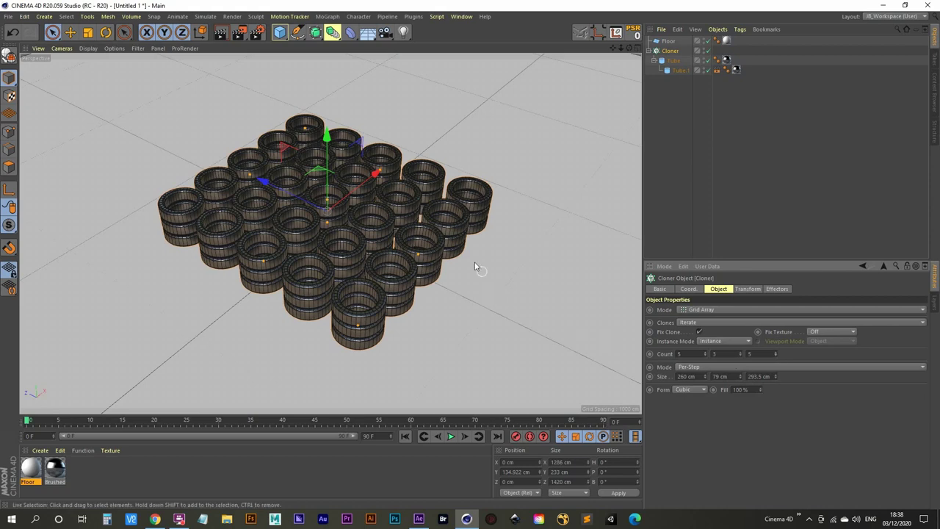
left_click_drag(352, 234, 374, 216, "alt")
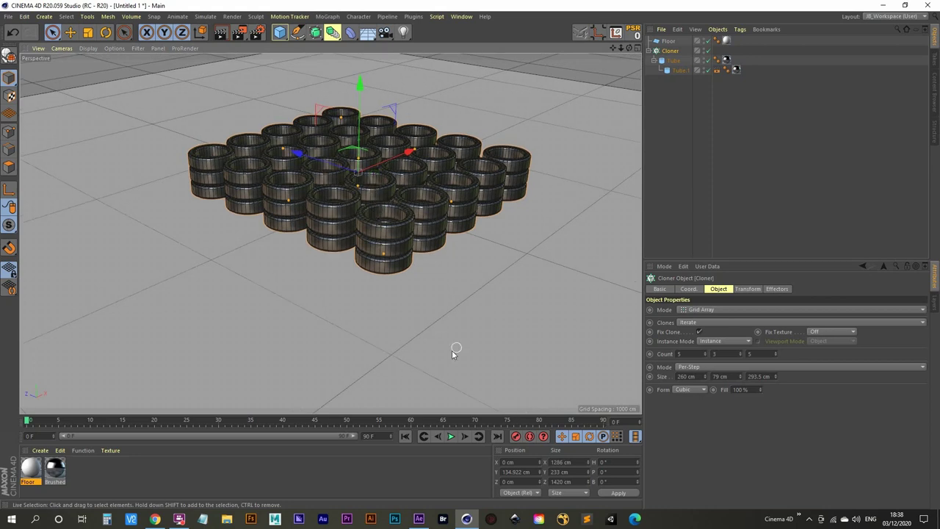
- Switch to After Effects to examine the ring stacks in the seq_1 reference composition around 0:00:02:04, and return to Cinema 4D
left_click(419, 519)
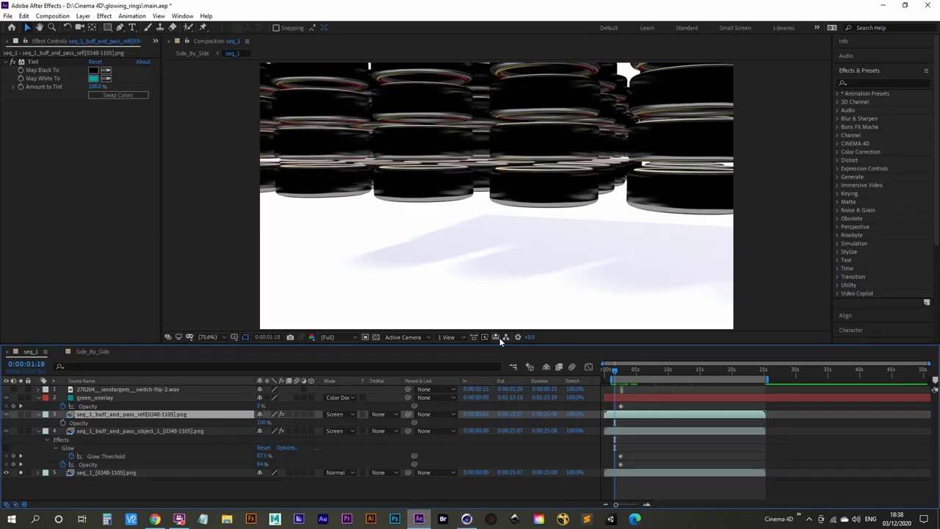
mouse_move(615, 370)
left_mouse_down()
mouse_move(637, 372)
mouse_move(625, 379)
mouse_move(663, 371)
mouse_move(618, 373)
left_mouse_up()
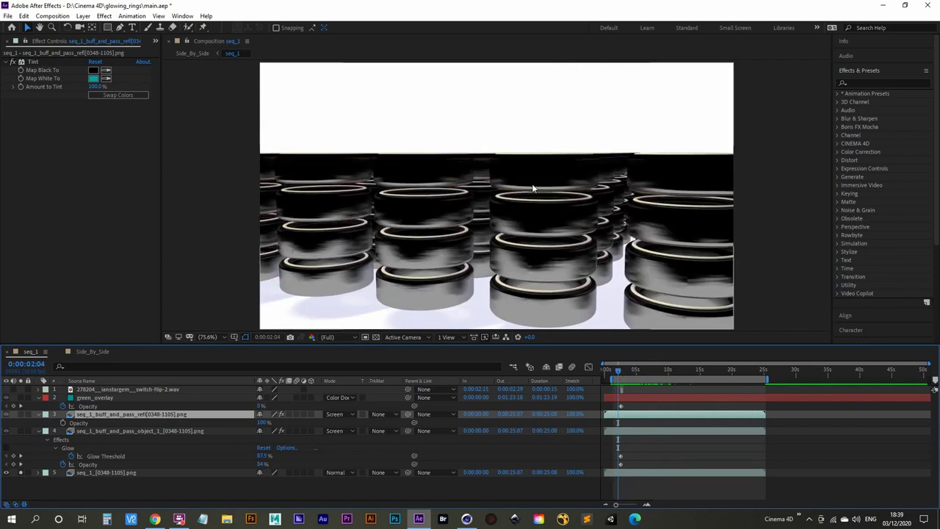
left_click(884, 9)
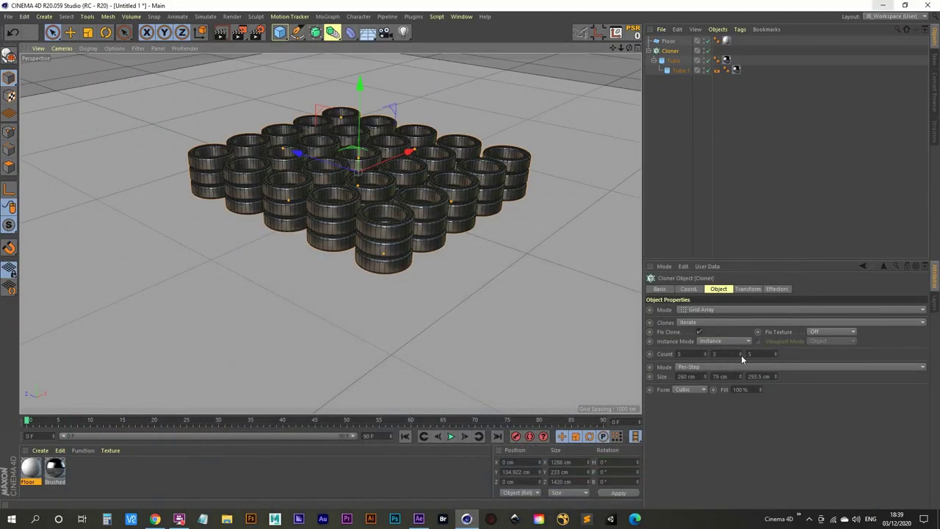
- Set the Cloner's Y count to 4 and its Instance Mode to Render Instance
left_click(741, 354)
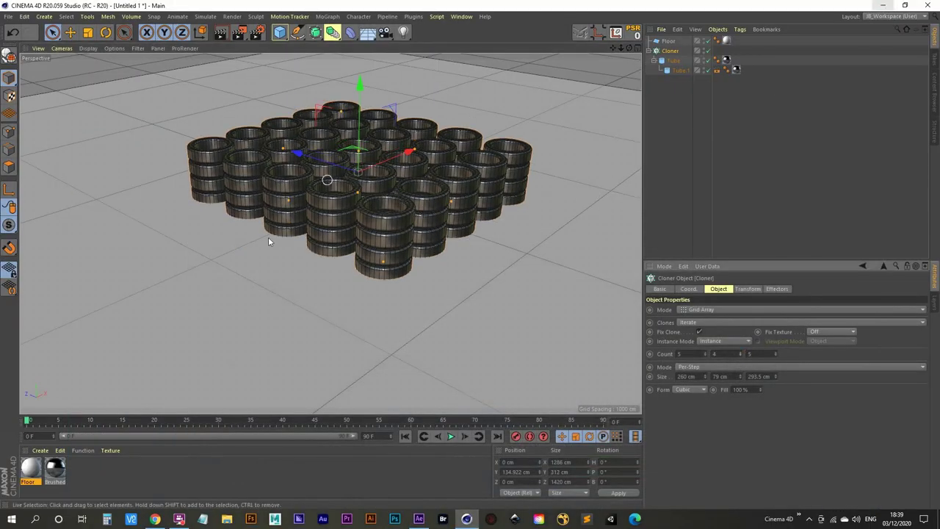
left_click_drag(489, 260, 340, 242, "alt")
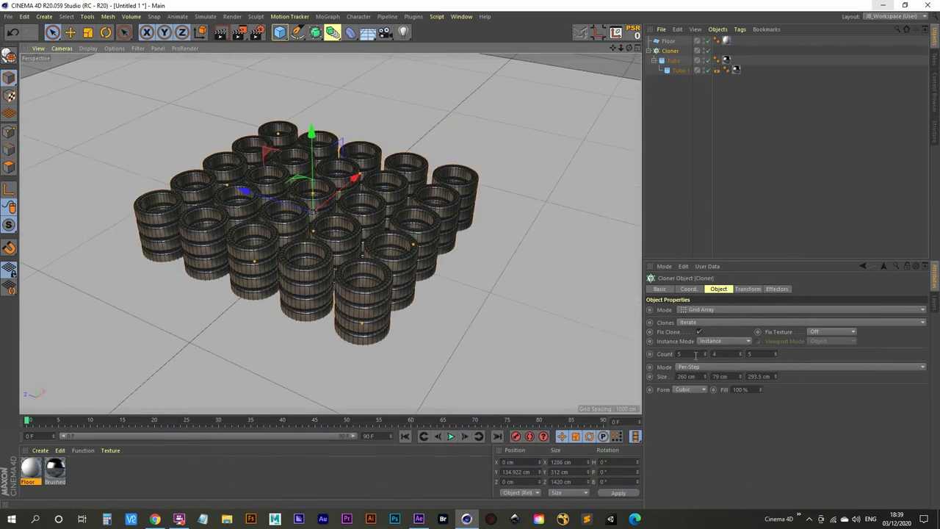
left_click_drag(315, 205, 337, 235, "alt")
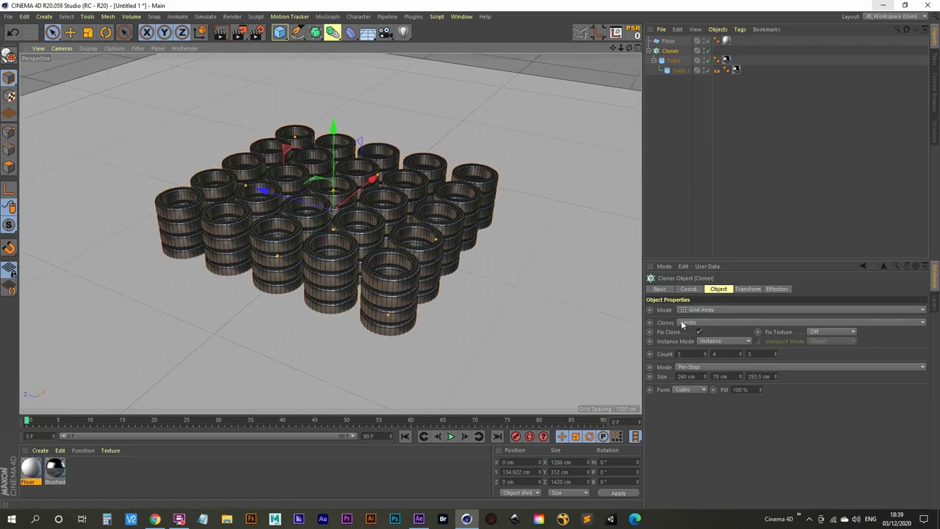
left_click(700, 331)
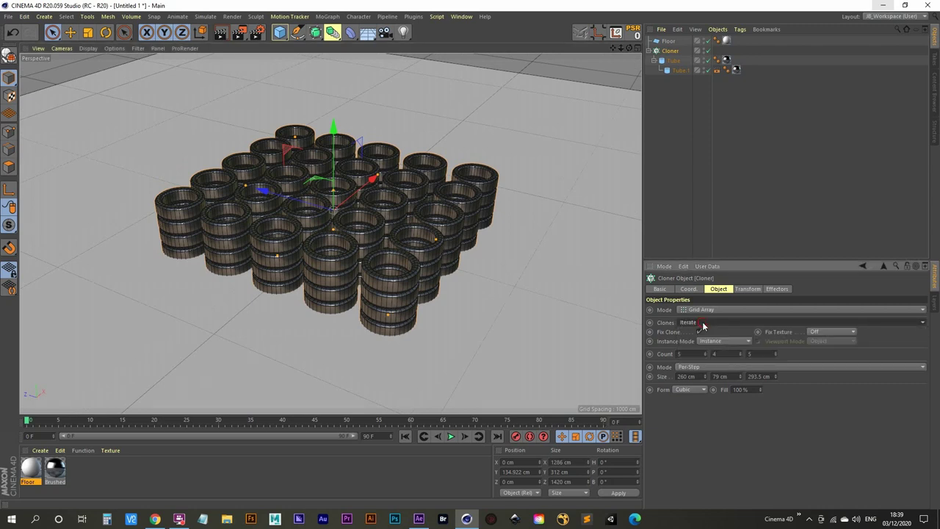
left_click(712, 341)
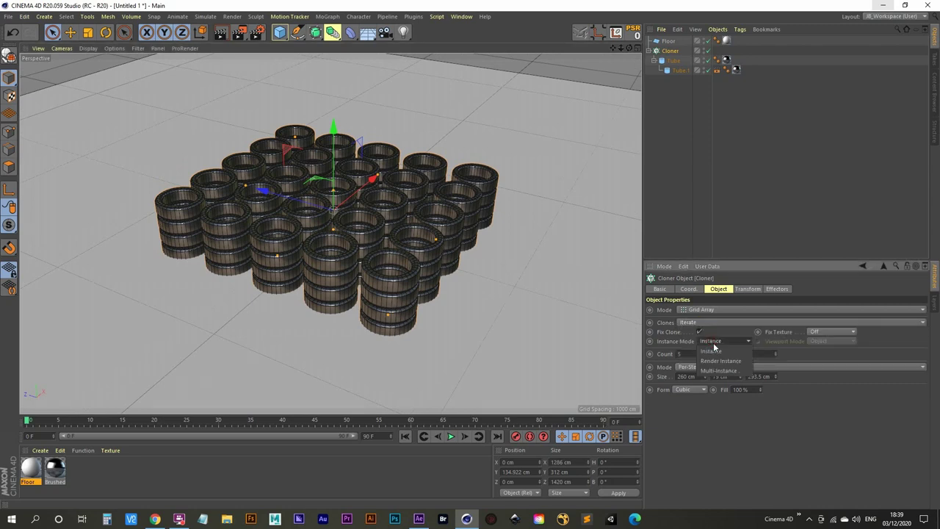
left_click(723, 361)
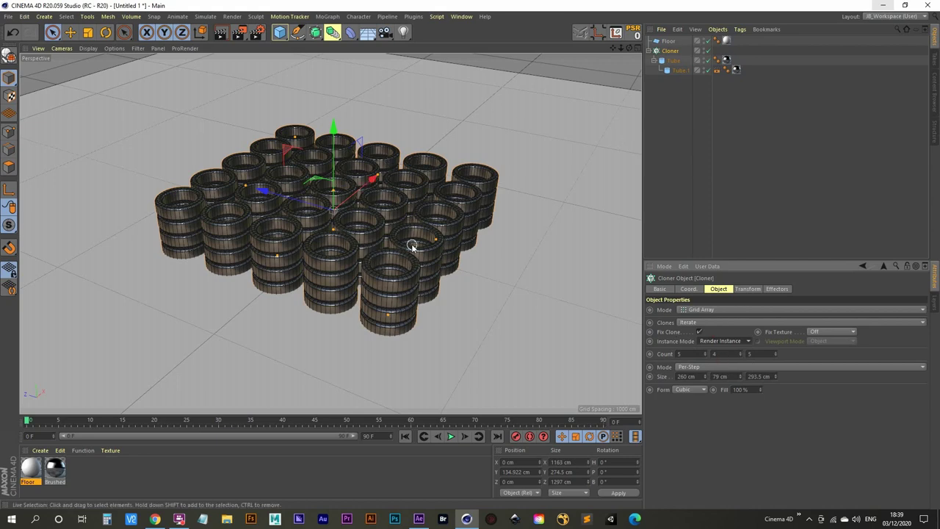
- Raise the Cloner high above the floor to a Y position of about 1435 cm
scroll(343, 209, "down", 5)
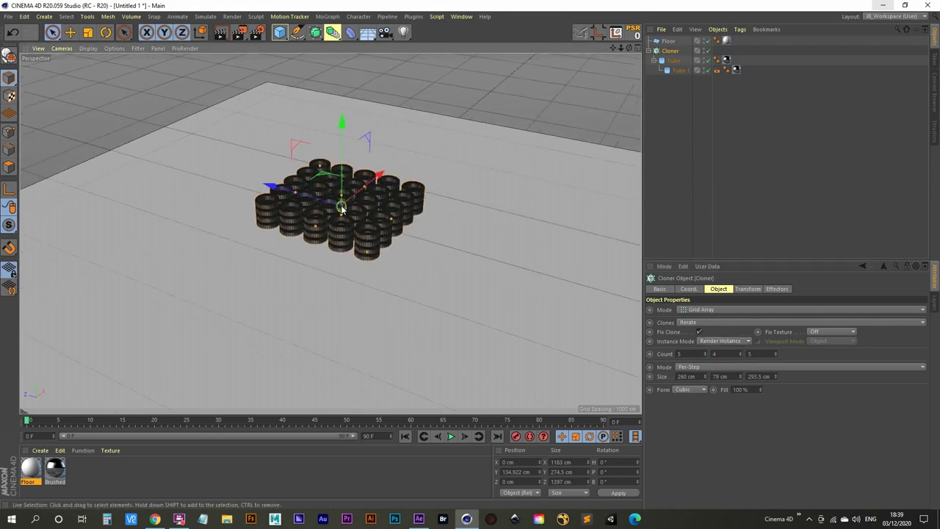
left_click_drag(342, 208, 363, 224, "alt")
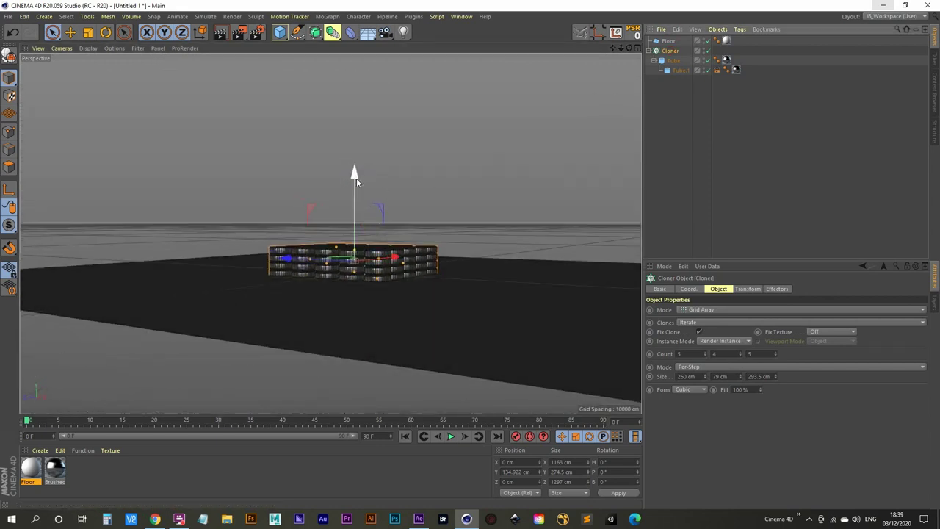
left_click_drag(356, 178, 358, 199)
left_click(690, 289)
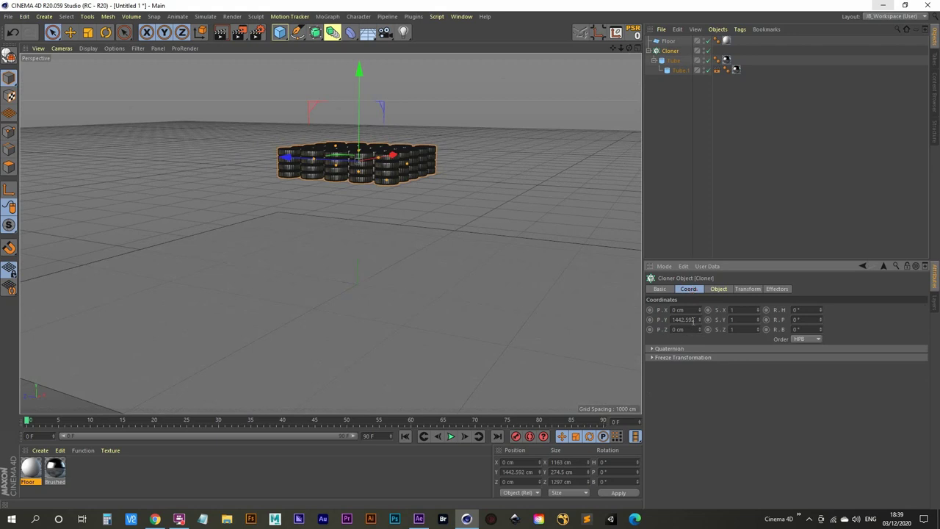
double_click(694, 319)
left_click_drag(700, 321, 700, 326)
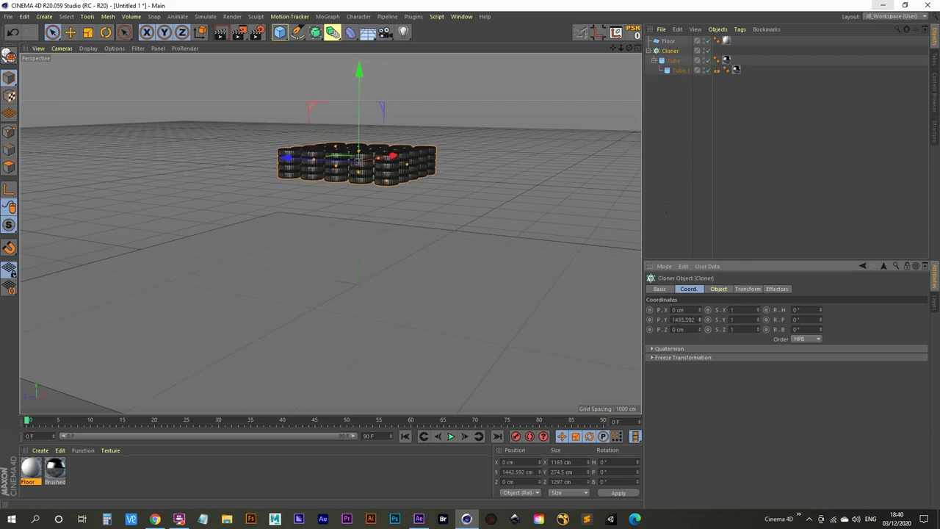
left_click(668, 87)
- Add a Collider Body simulation tag to the Floor plane
left_click_drag(420, 209, 377, 193, "alt")
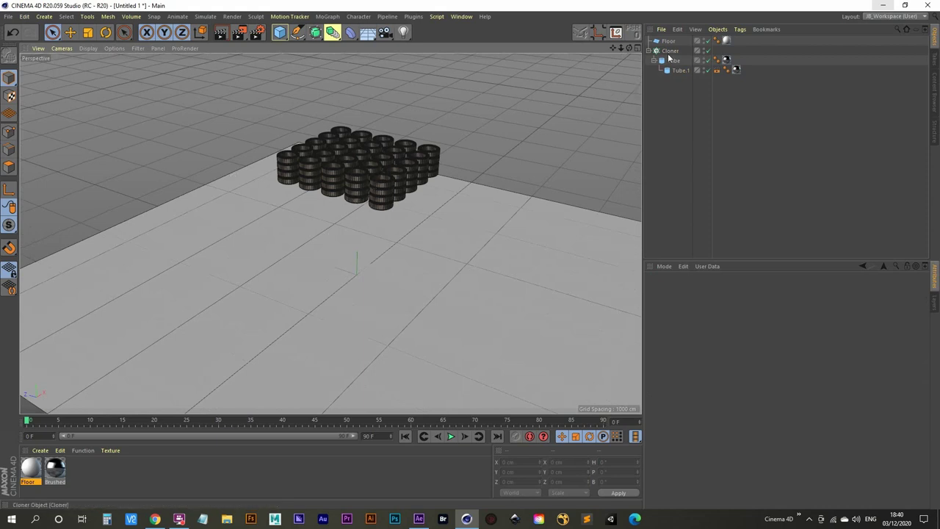
left_click_drag(343, 193, 342, 244, "alt")
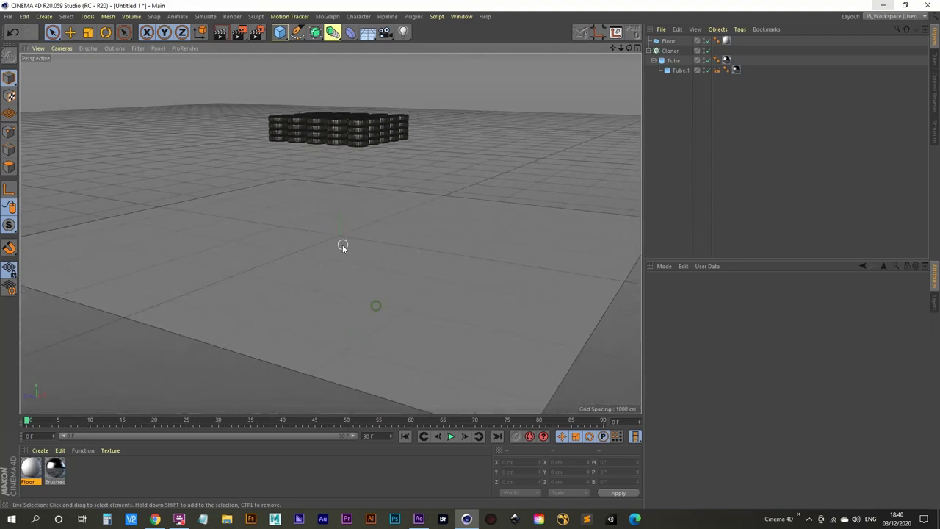
left_click(669, 42)
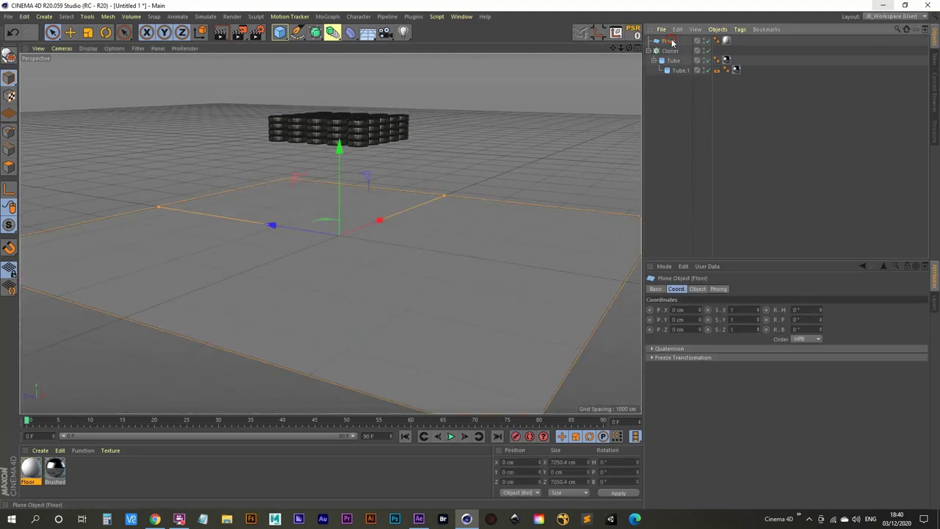
right_click(671, 42)
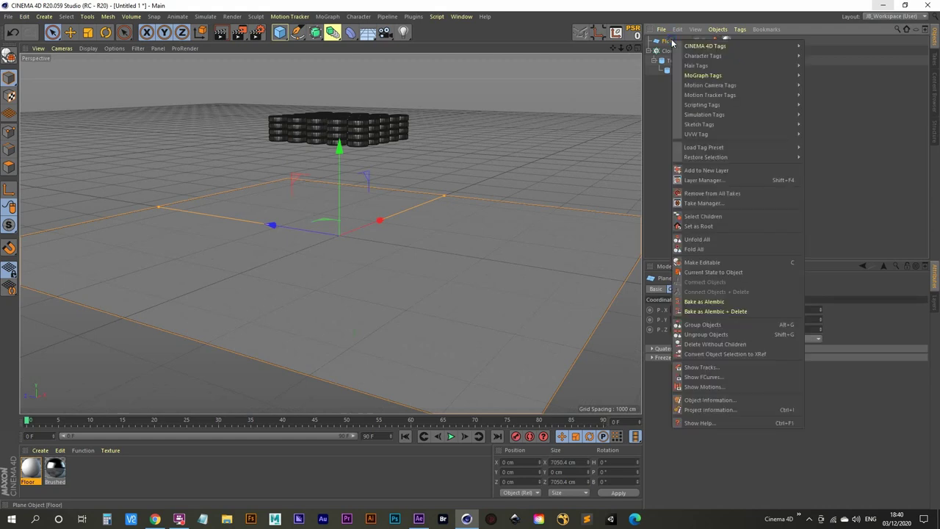
mouse_move(739, 48)
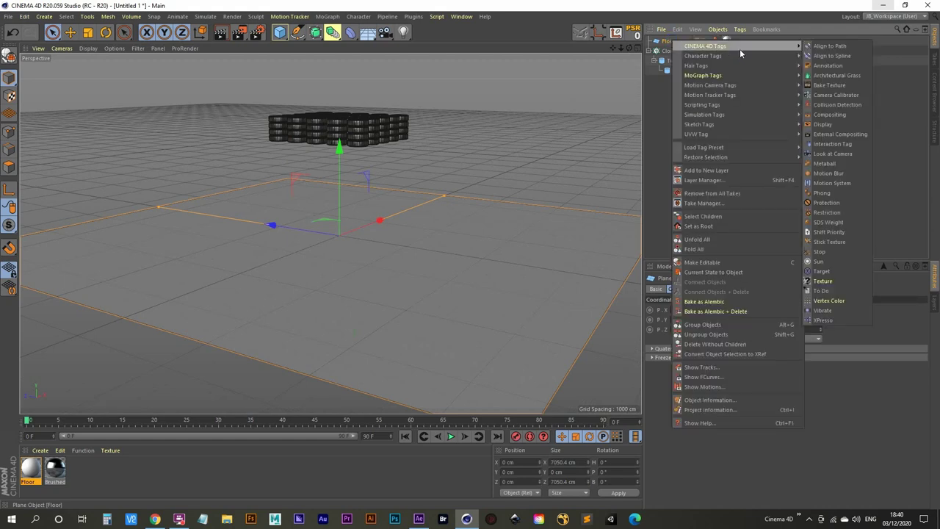
mouse_move(747, 114)
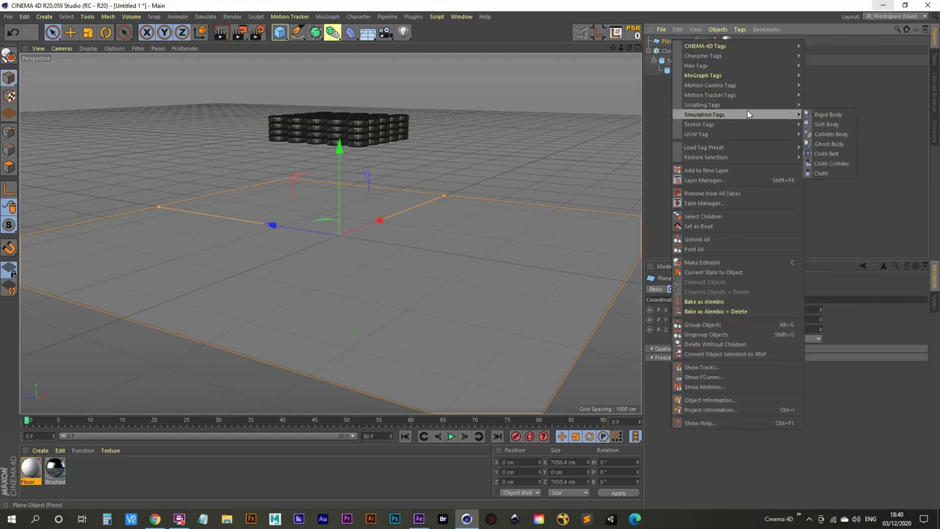
left_click(832, 134)
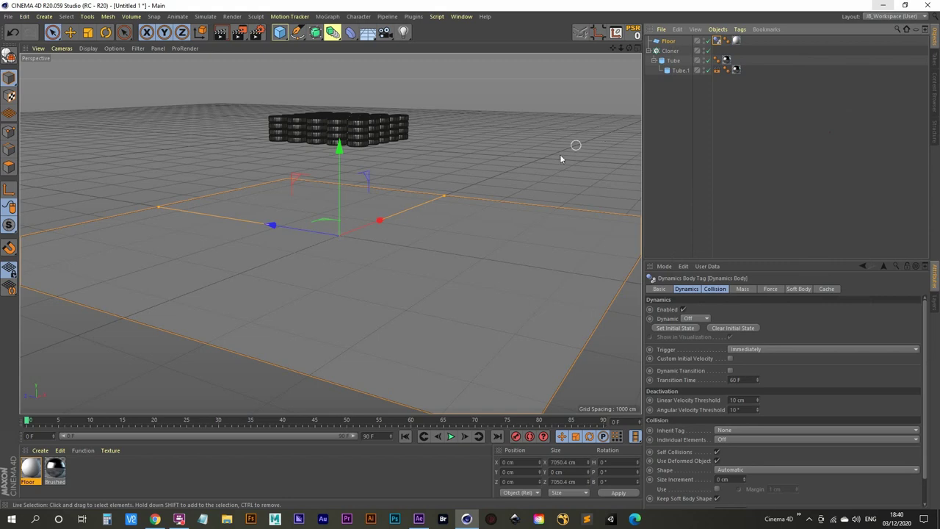
- Add a Rigid Body simulation tag to the Cloner
mouse_move(348, 243)
left_mouse_down("alt")
mouse_move(355, 254)
mouse_move(362, 215)
left_mouse_up("alt")
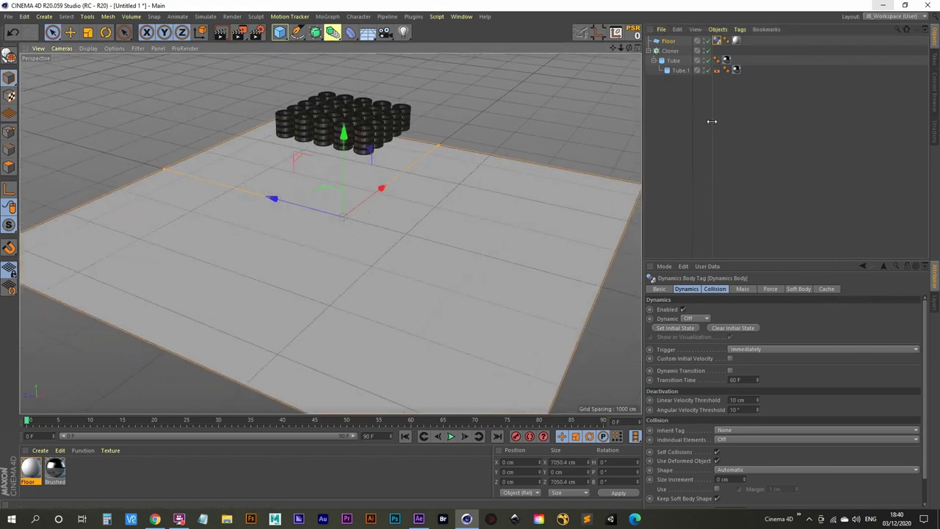
left_click(670, 51)
left_click_drag(346, 176, 380, 188, "alt")
right_click(670, 53)
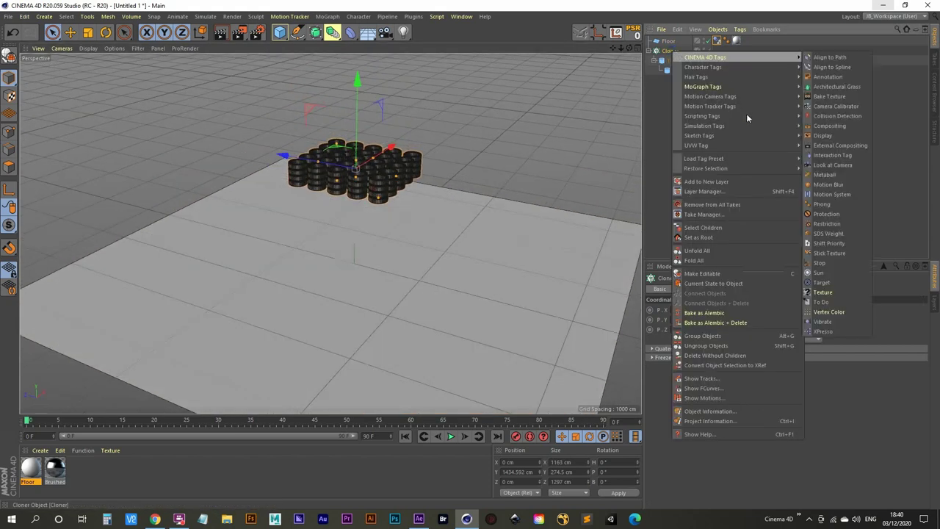
mouse_move(748, 125)
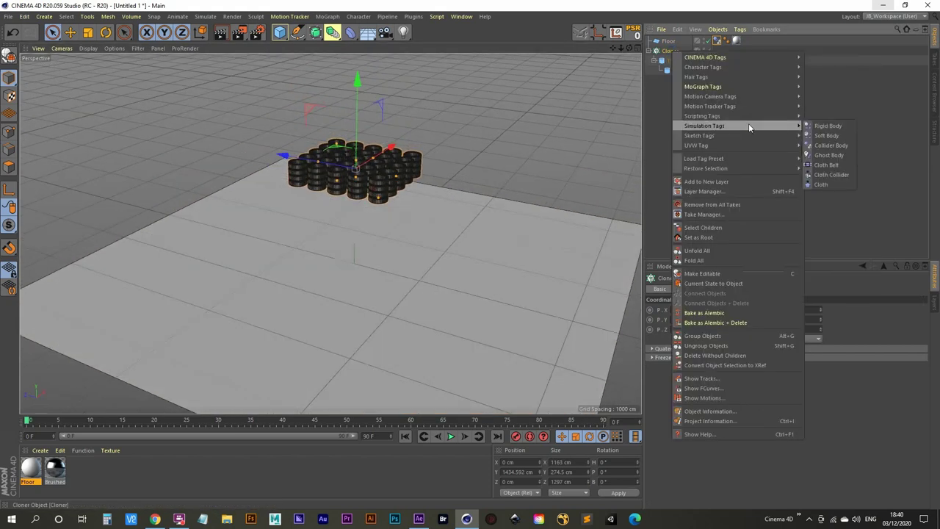
left_click(829, 126)
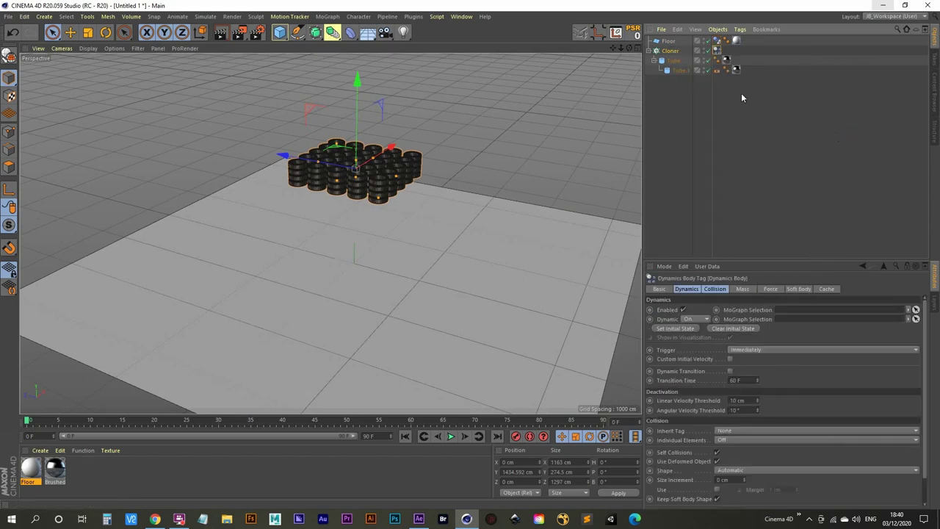
- Play the ring drop simulation and extend the timeline's end frame and preview range to 1500 F
left_click_drag(439, 316, 421, 259, "alt")
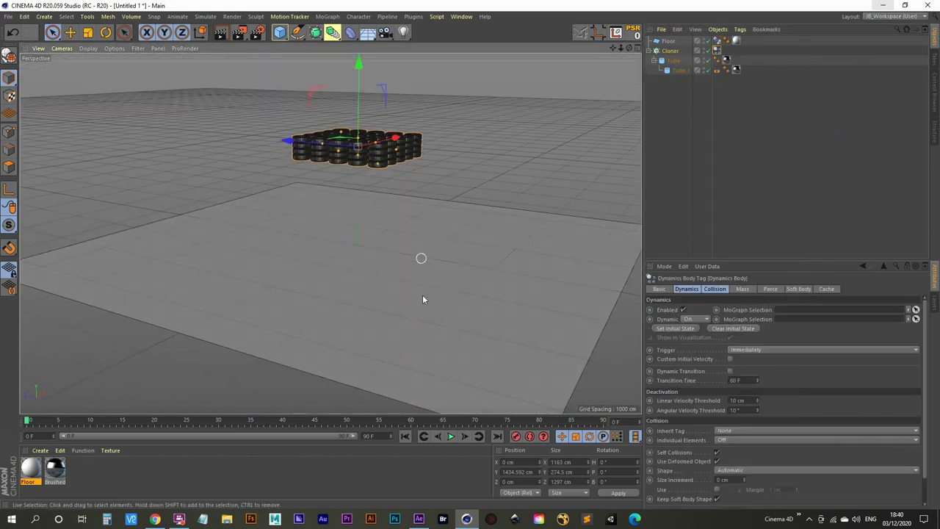
left_click(451, 436)
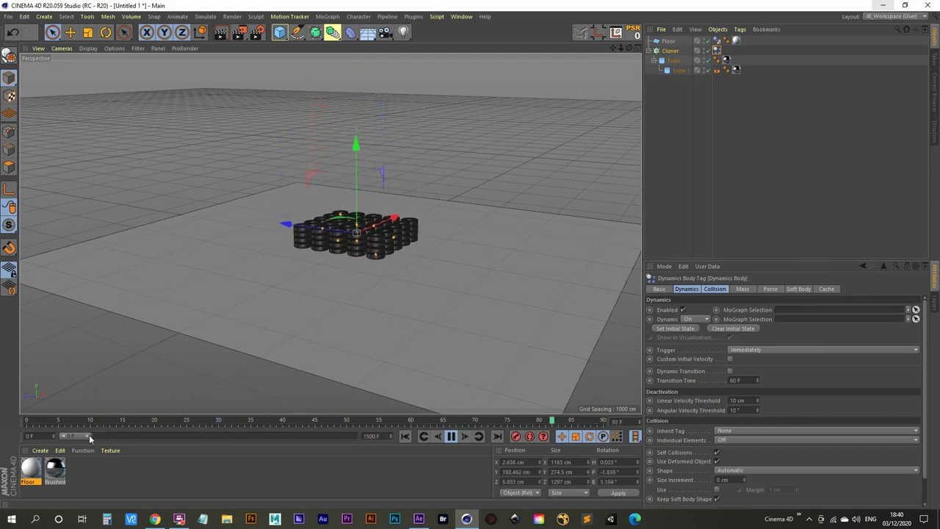
left_click_drag(86, 435, 358, 435)
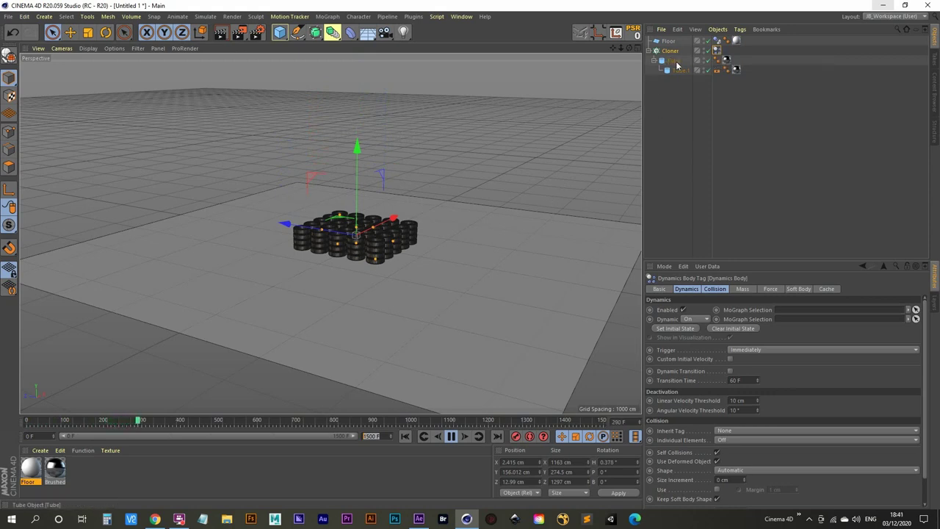
left_click(405, 437)
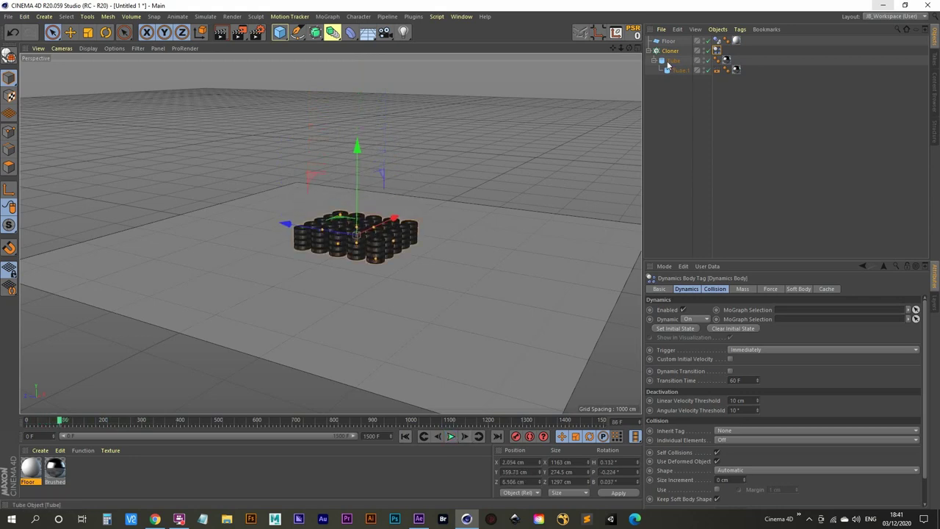
- Set Individual Elements to Top Level in the collision settings of the Cloner's Rigid Body tag
scroll(365, 237, "up", 5)
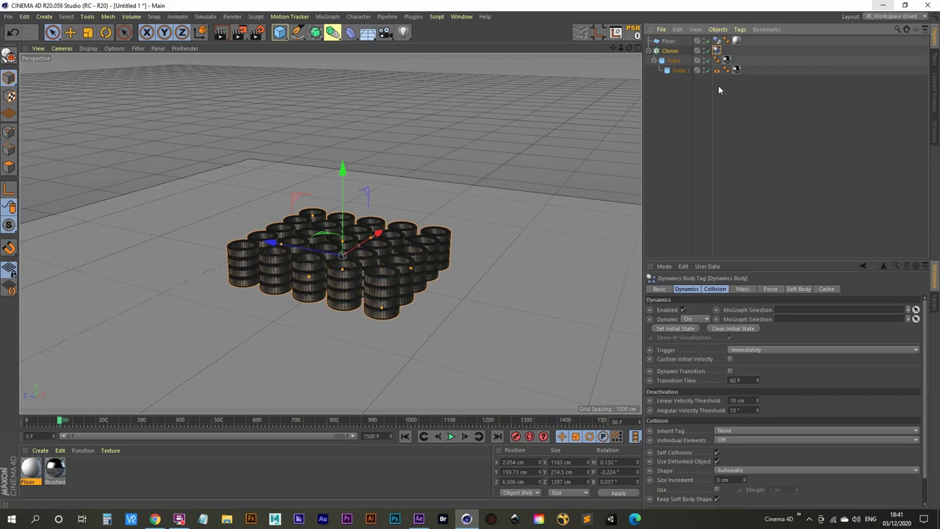
left_click(715, 288)
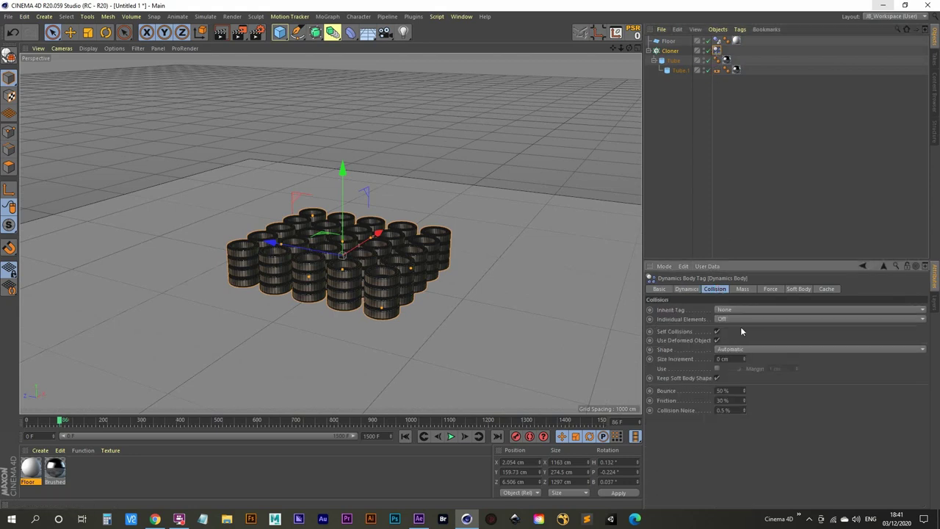
left_click(740, 319)
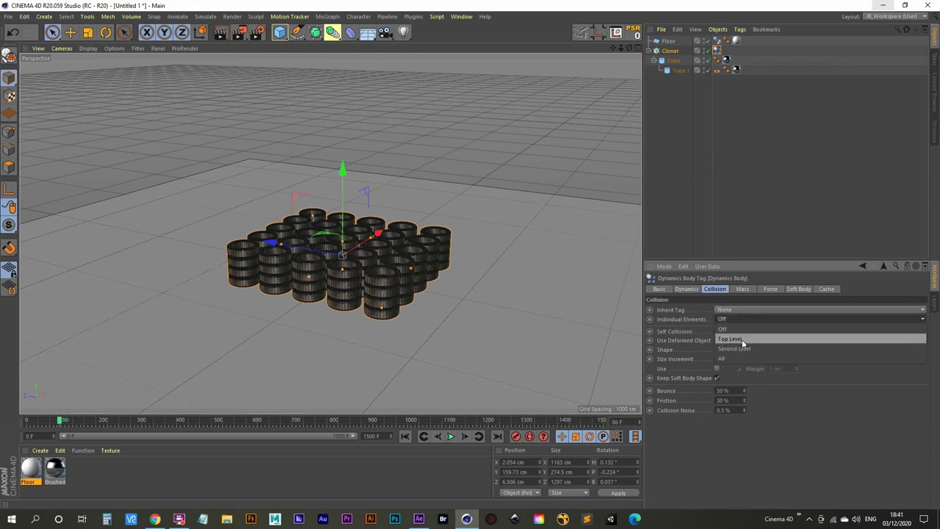
left_click(742, 339)
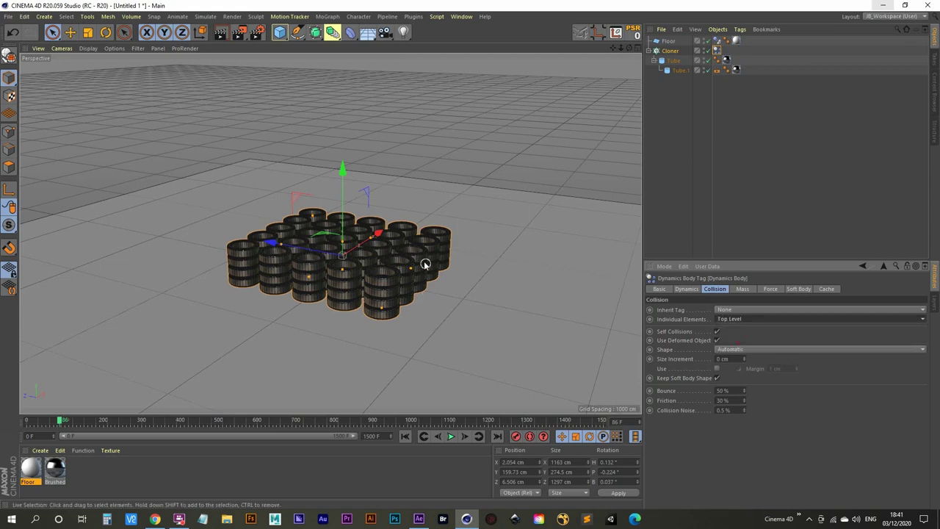
scroll(396, 249, "down", 3)
scroll(381, 241, "up", 3)
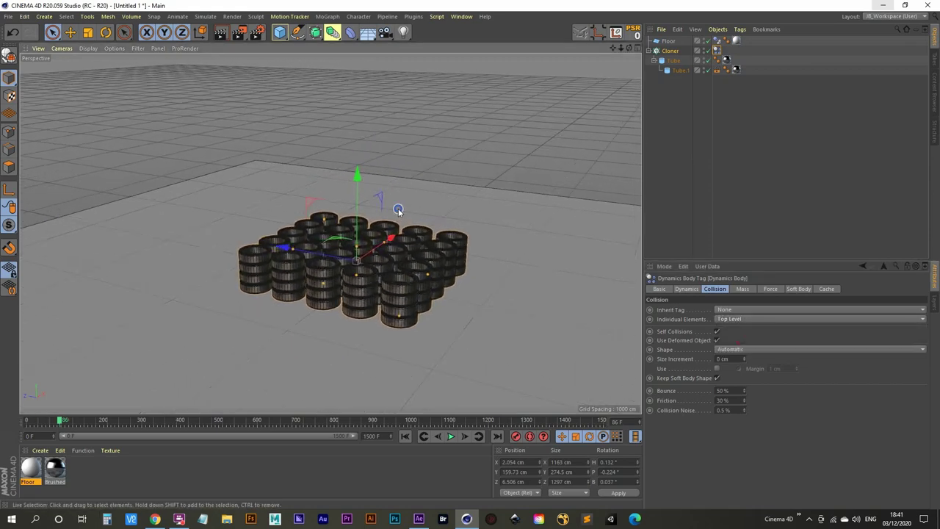
left_click(748, 320)
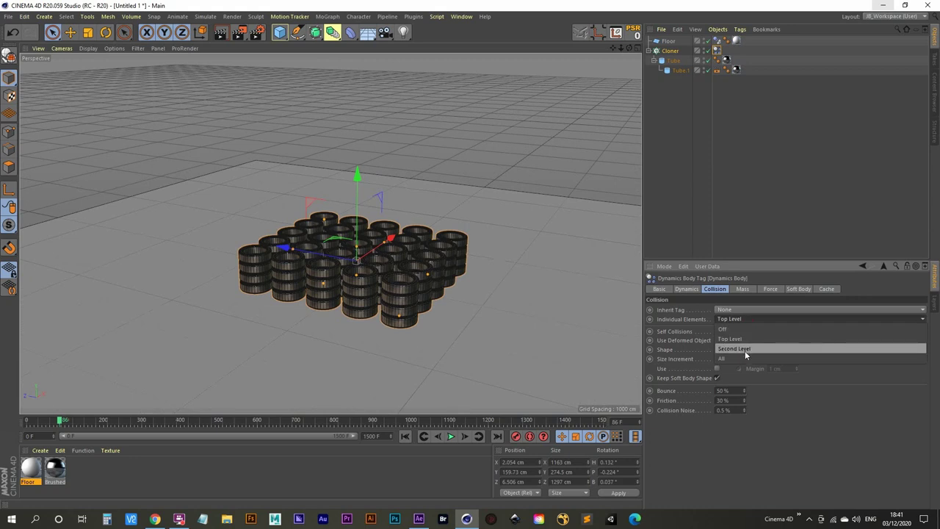
left_click(744, 339)
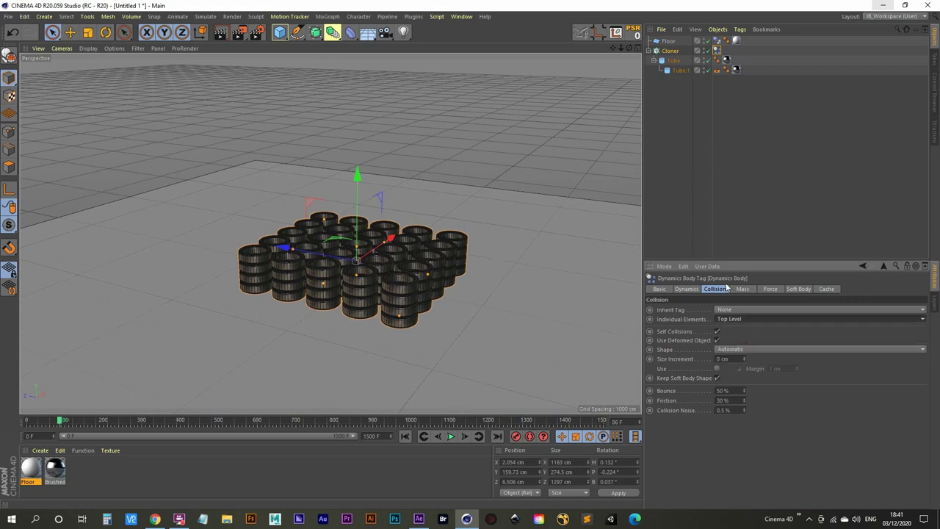
- Play the ring drop simulation from the start to check how the individual rings collide and scatter
left_click(674, 61)
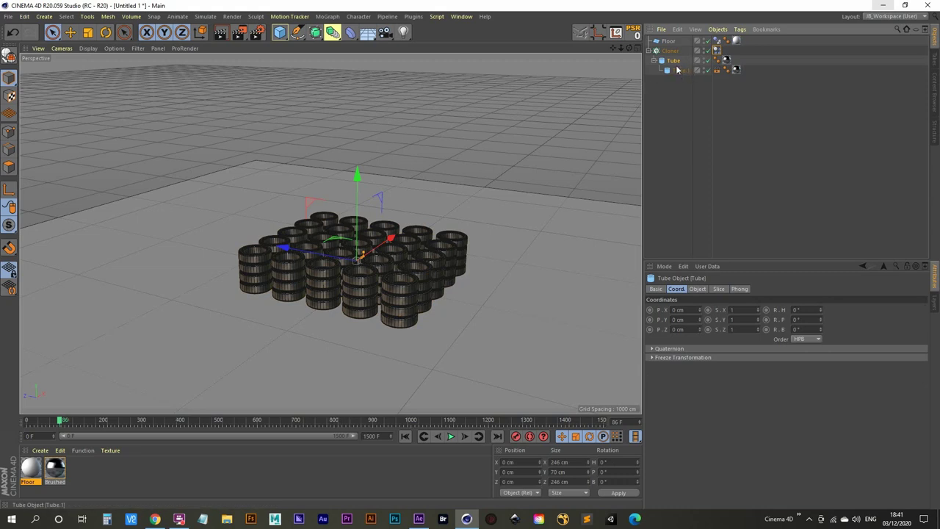
scroll(338, 283, "down", 2)
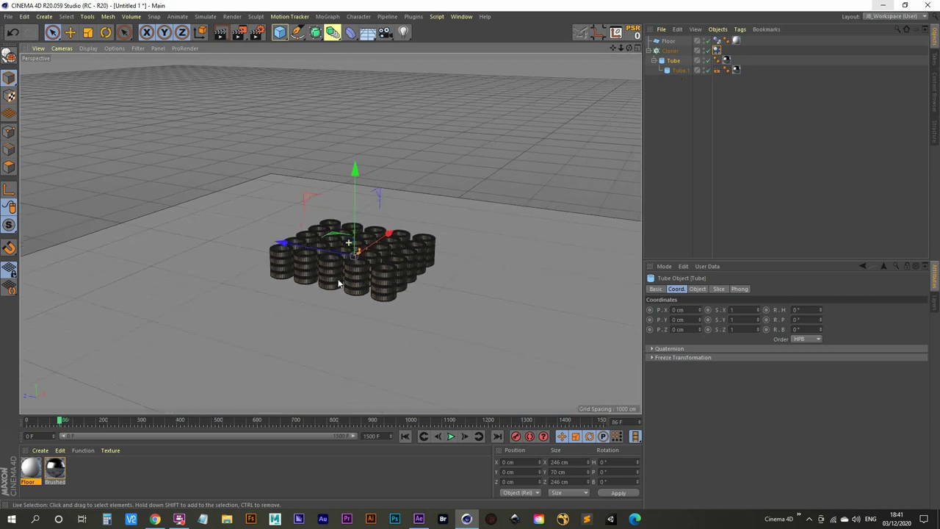
left_click(406, 436)
left_click(451, 436)
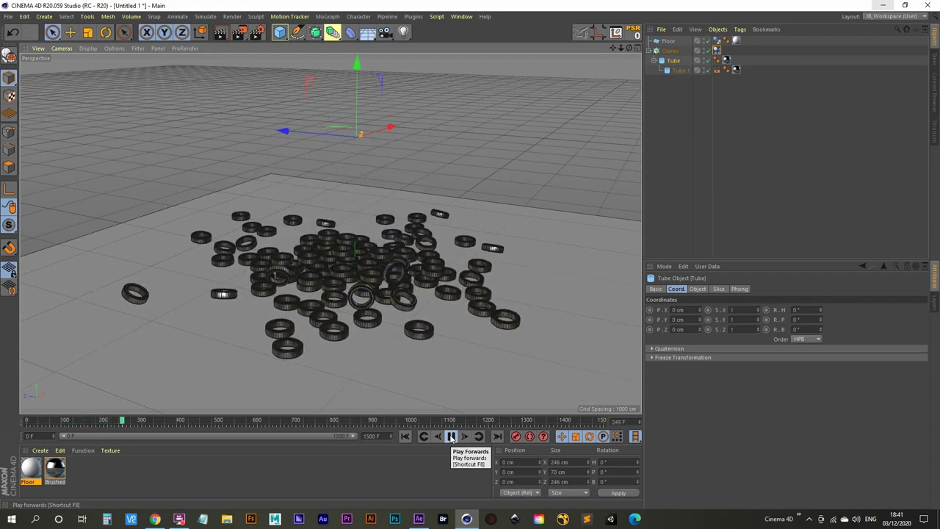
left_click(451, 436)
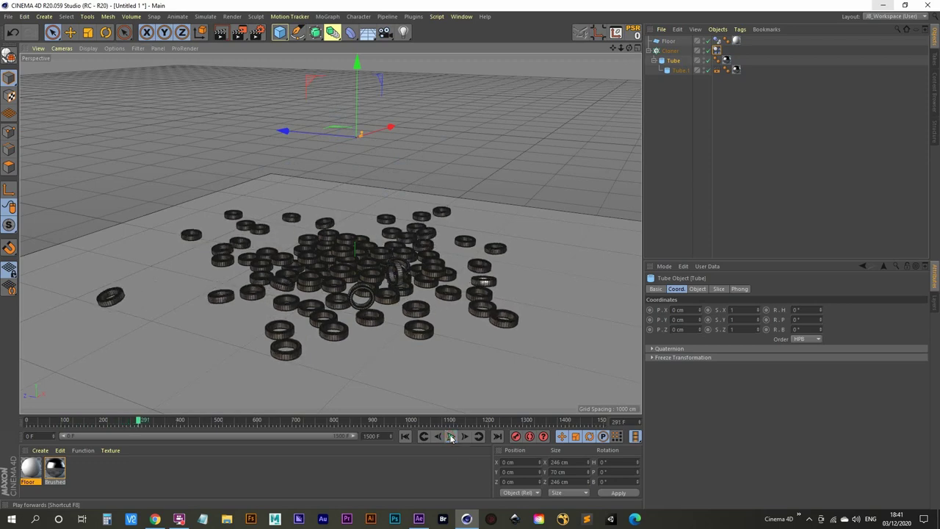
- Switch to After Effects, preview the seq_1 composition as a motion reference, and return to Cinema 4D
left_click(417, 518)
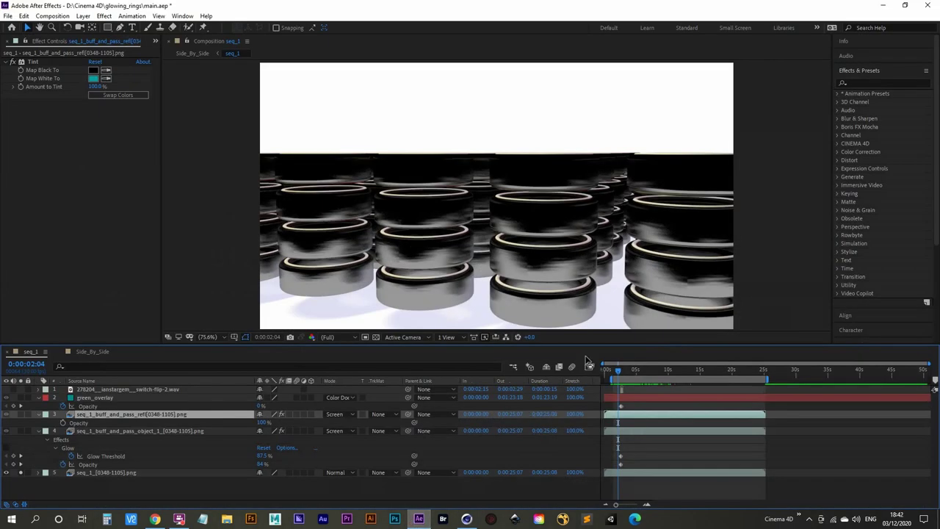
key("space")
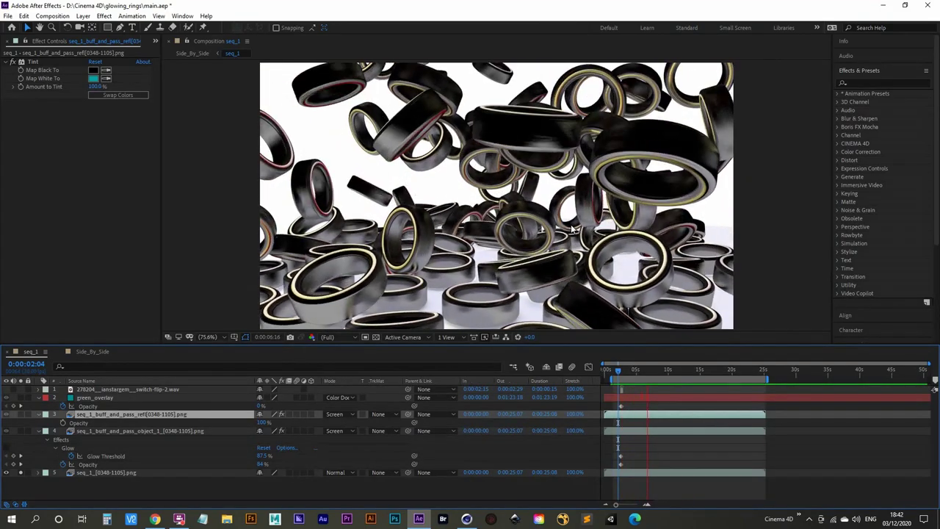
key("space")
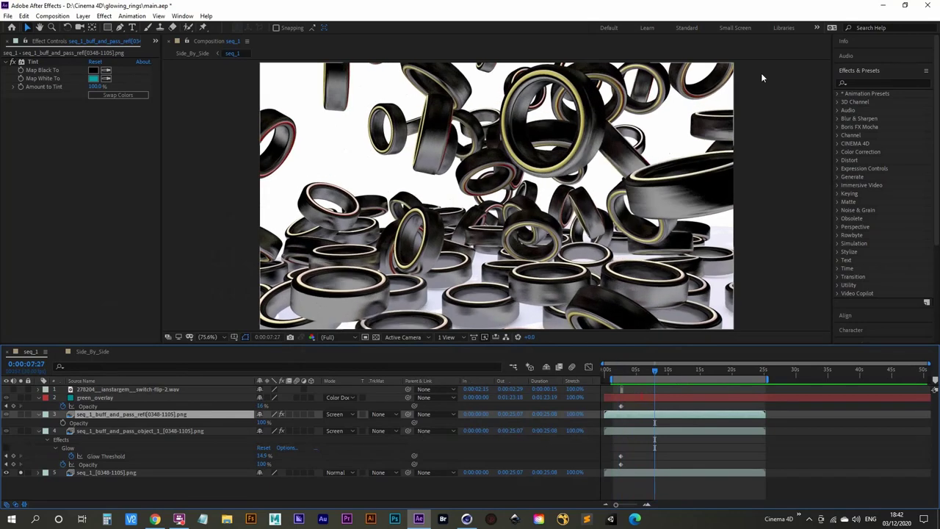
left_click(880, 5)
- Set the project's dynamics Time Scale to 30% and replay the drop from the start
left_click(672, 169)
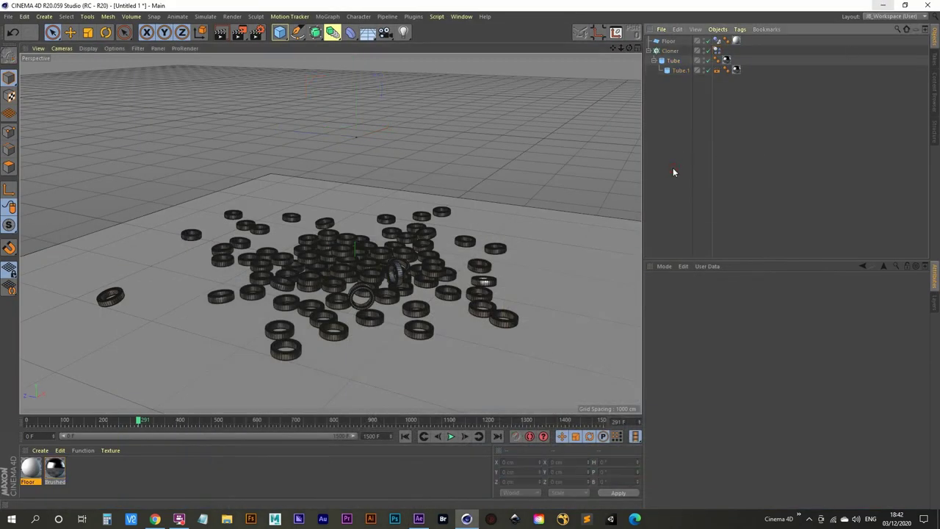
key("ctrl+d")
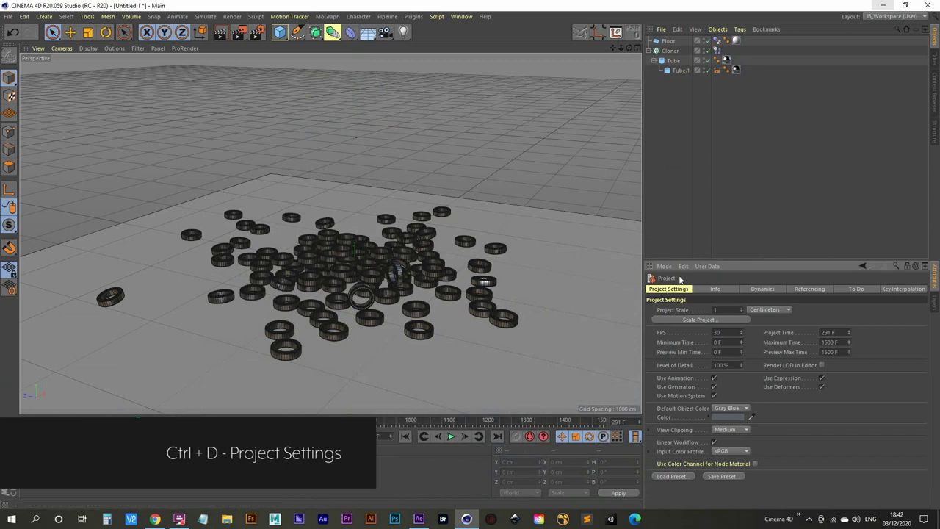
left_click(762, 289)
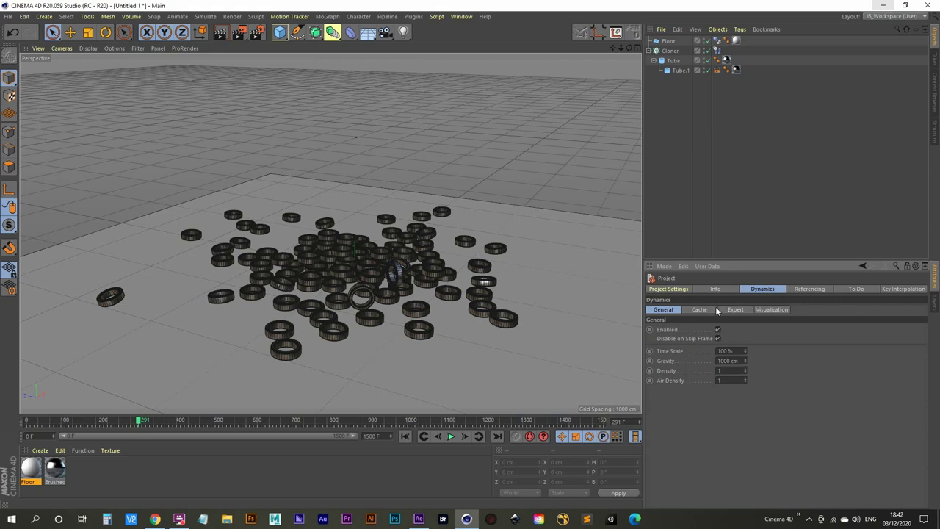
left_click(739, 349)
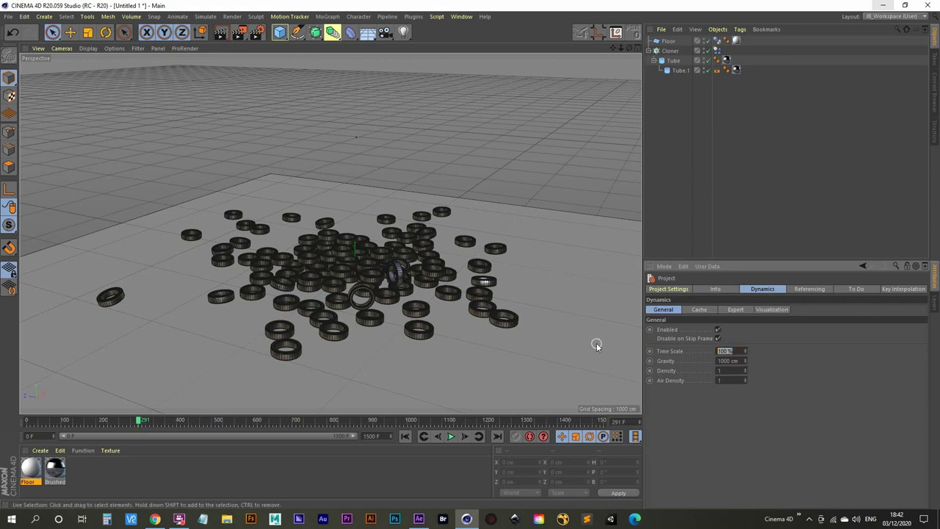
left_click(404, 436)
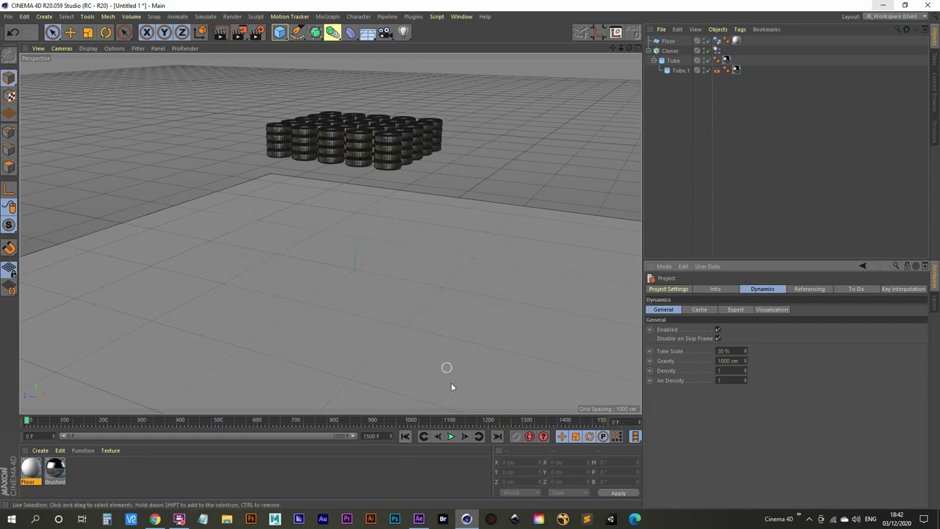
left_click(451, 436)
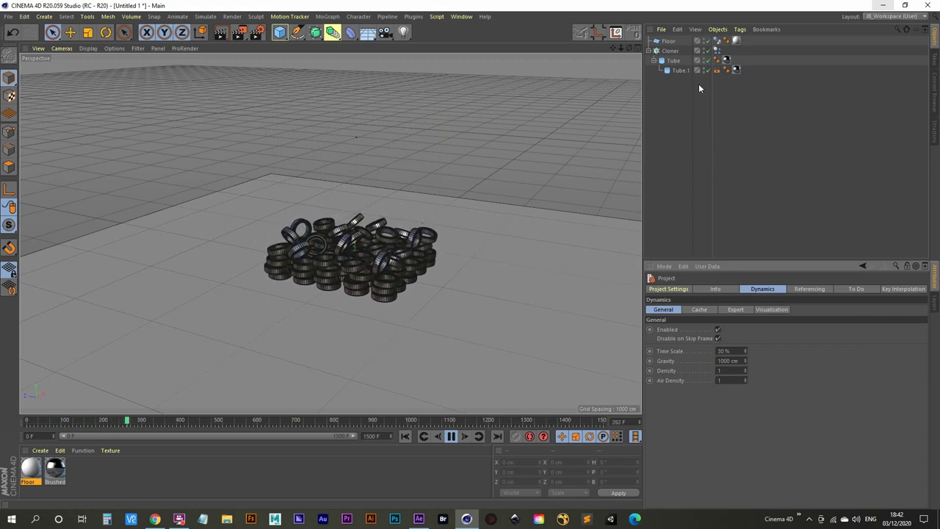
- Try a collision Bounce of 90% on the Cloner's Rigid Body tag and replay the simulation from the start
left_click(717, 52)
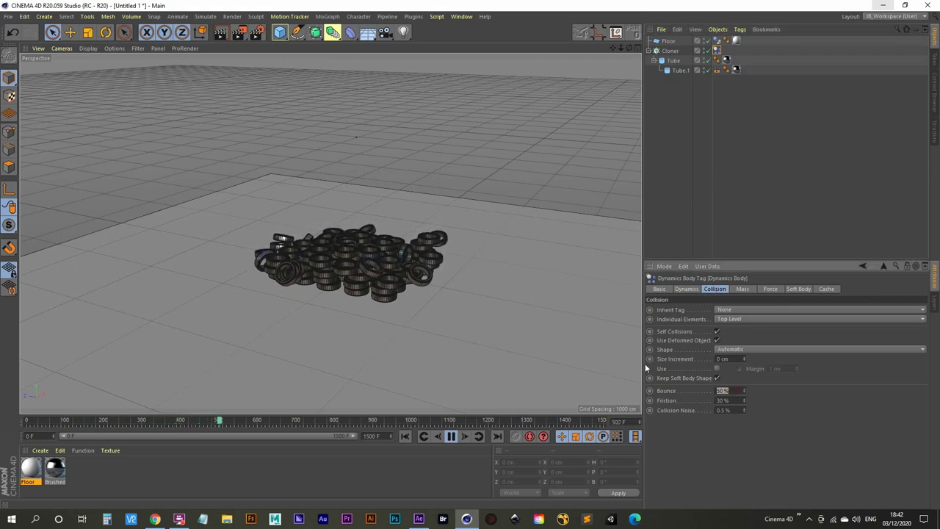
type("90")
key("Return")
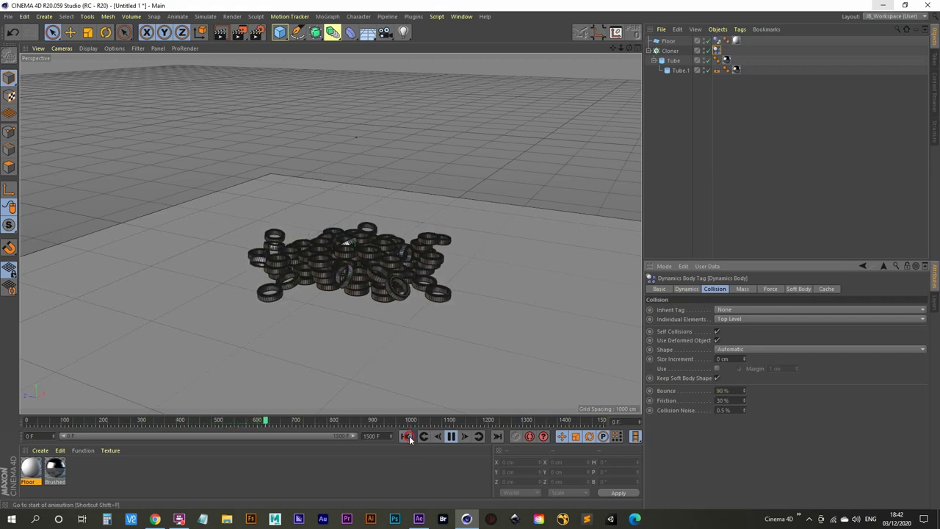
key("shift+f")
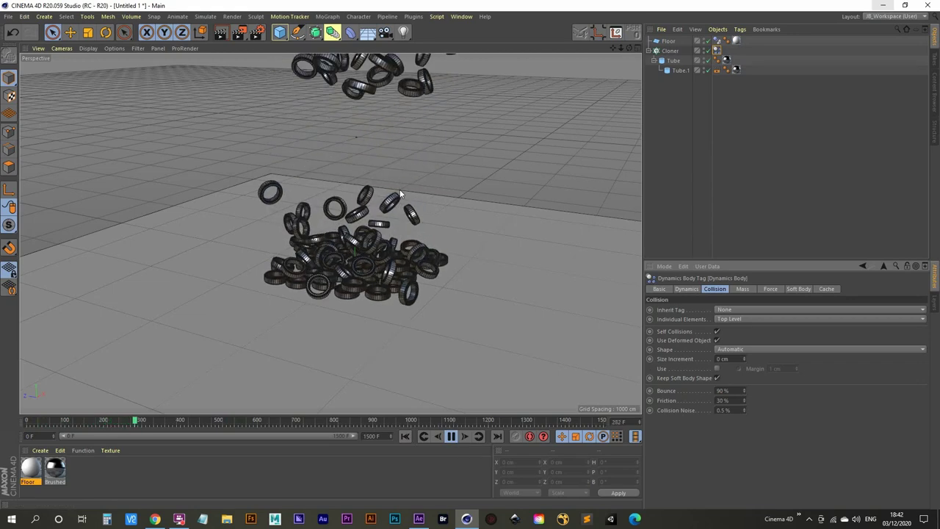
- Set the Rigid Body tag's Bounce to 80%, replay the drop to check it up close, and return to the first frame
double_click(724, 390)
type("80")
key("Return")
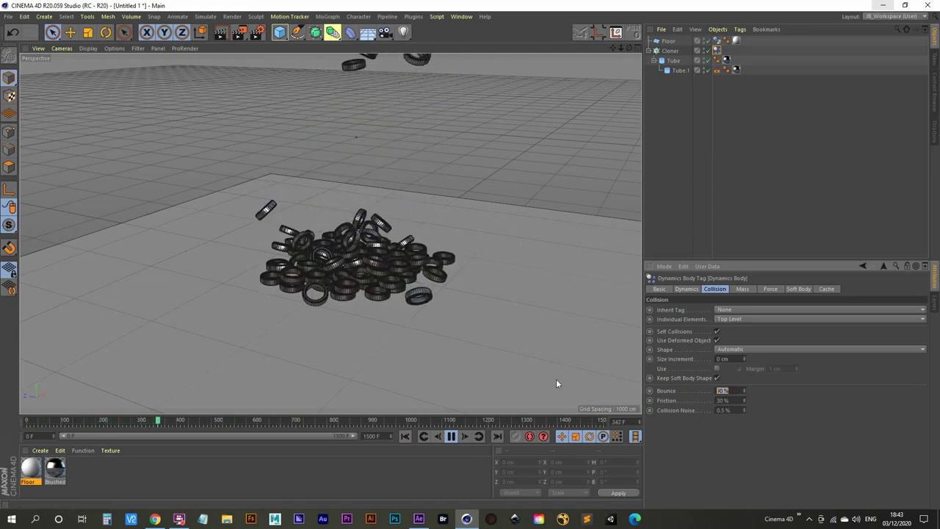
left_click(404, 436)
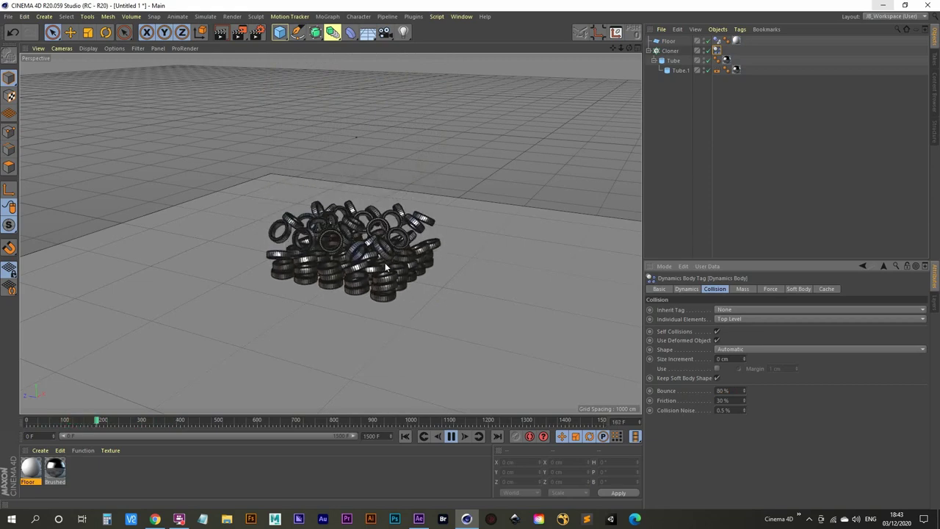
left_click_drag(389, 265, 462, 255, "alt")
scroll(470, 228, "up", 3)
mouse_move(481, 203)
left_mouse_down("alt")
mouse_move(387, 326)
mouse_move(384, 306)
left_mouse_up("alt")
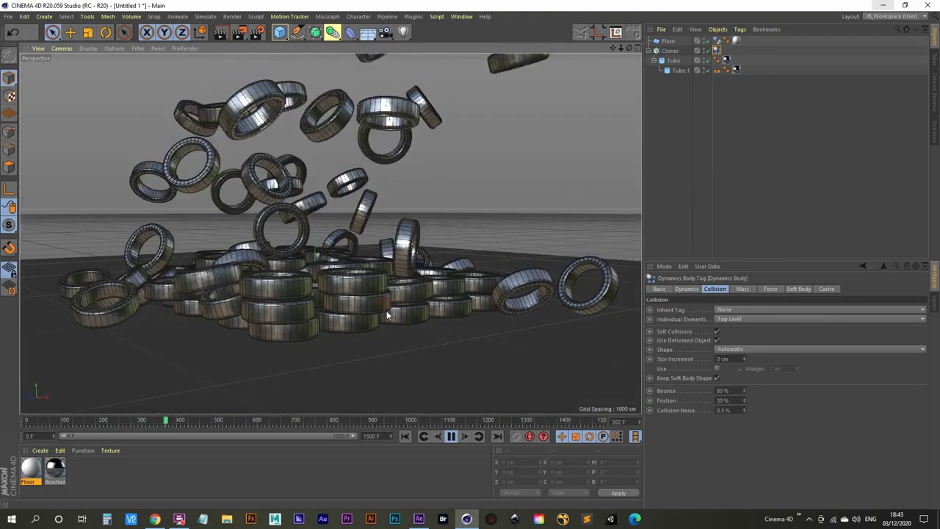
left_click(451, 436)
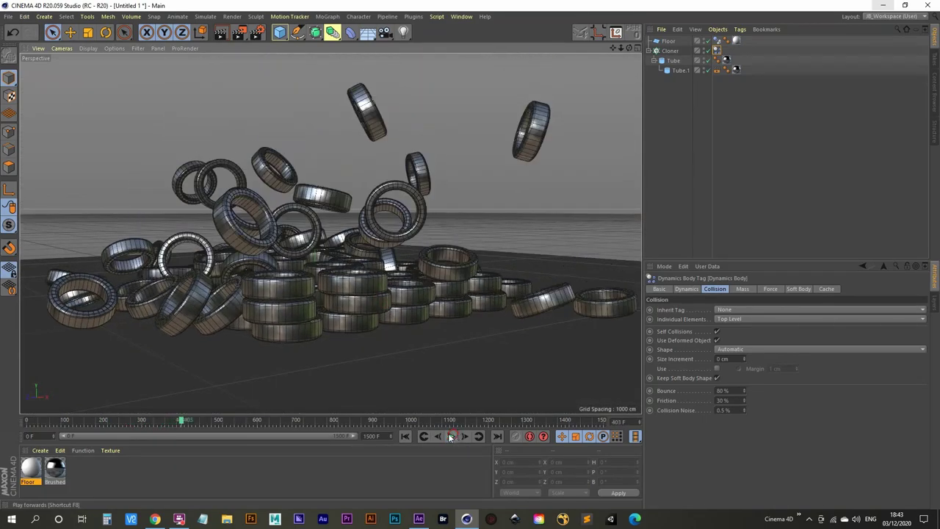
left_click(404, 436)
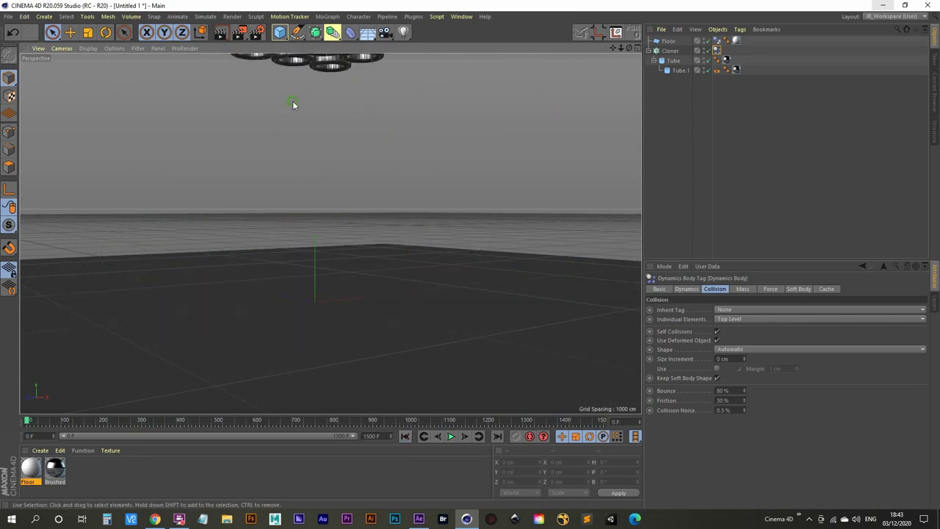
- Increase the Cloner's vertical grid spacing to 96 cm per step and play the drop simulation
left_click_drag(292, 104, 335, 196, "alt")
scroll(304, 199, "up", 6)
left_click(670, 50)
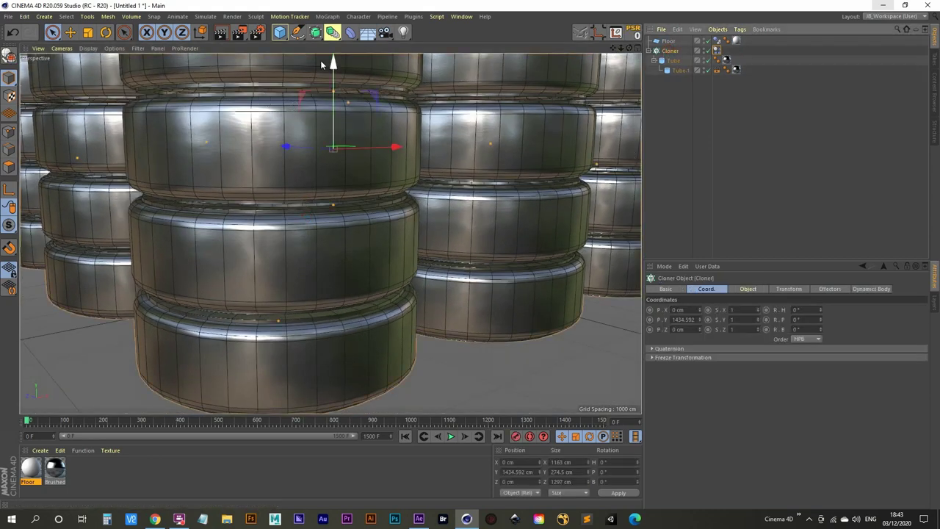
left_click_drag(290, 218, 274, 198, "alt")
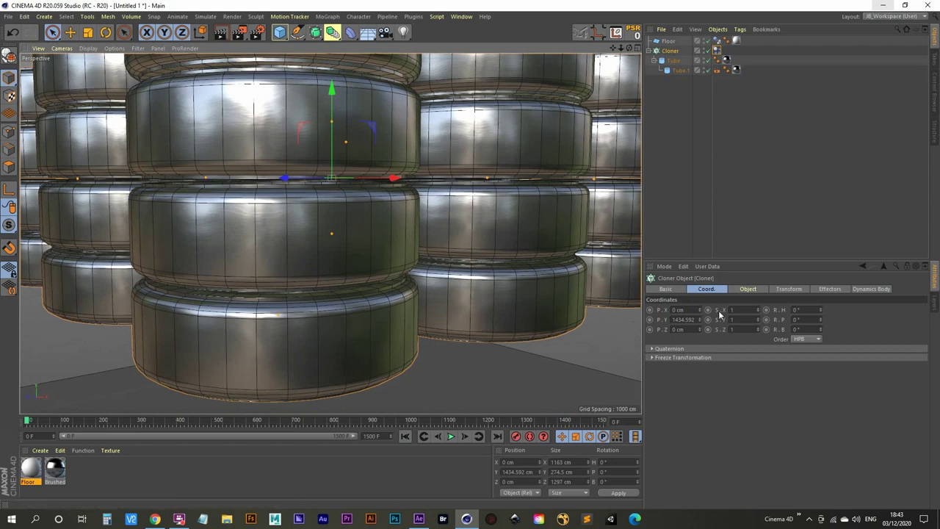
left_click(749, 289)
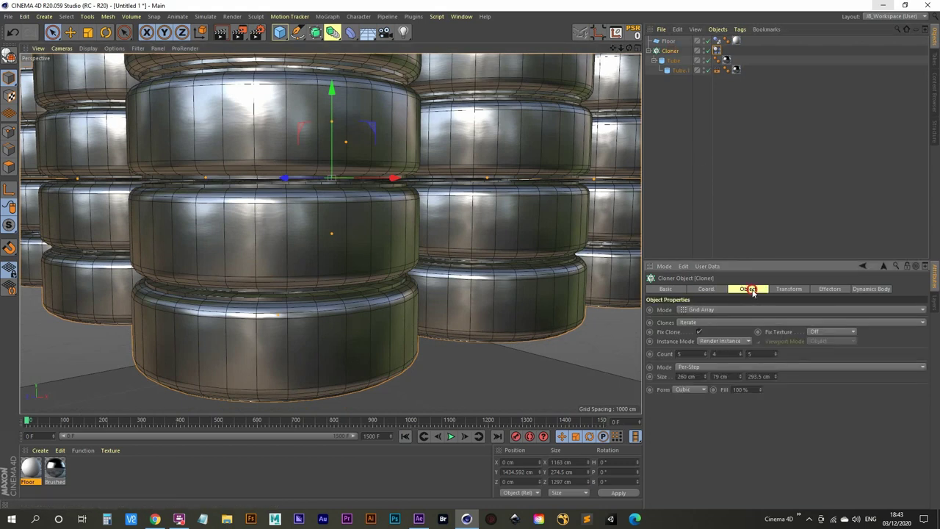
left_click_drag(740, 376, 740, 356)
scroll(374, 174, "down", 10)
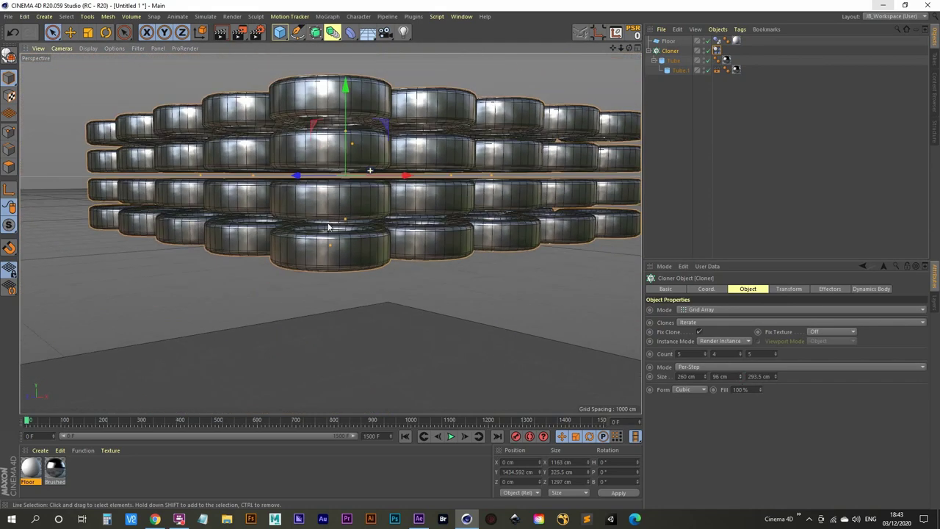
left_click_drag(370, 180, 352, 234, "alt")
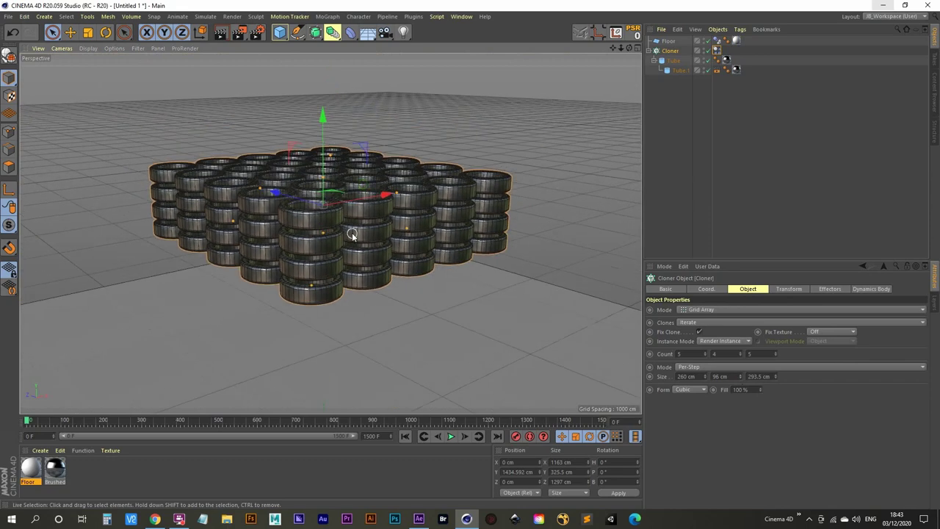
scroll(395, 261, "down", 6)
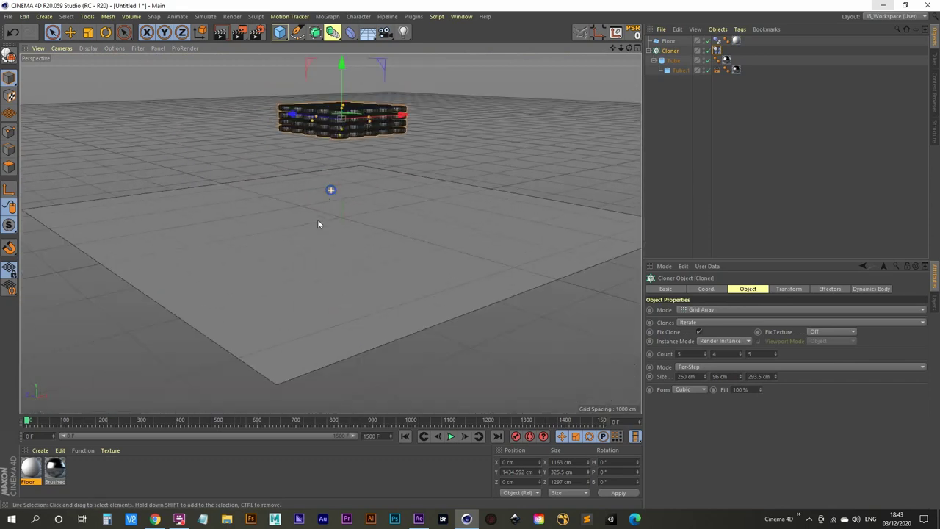
left_click(451, 436)
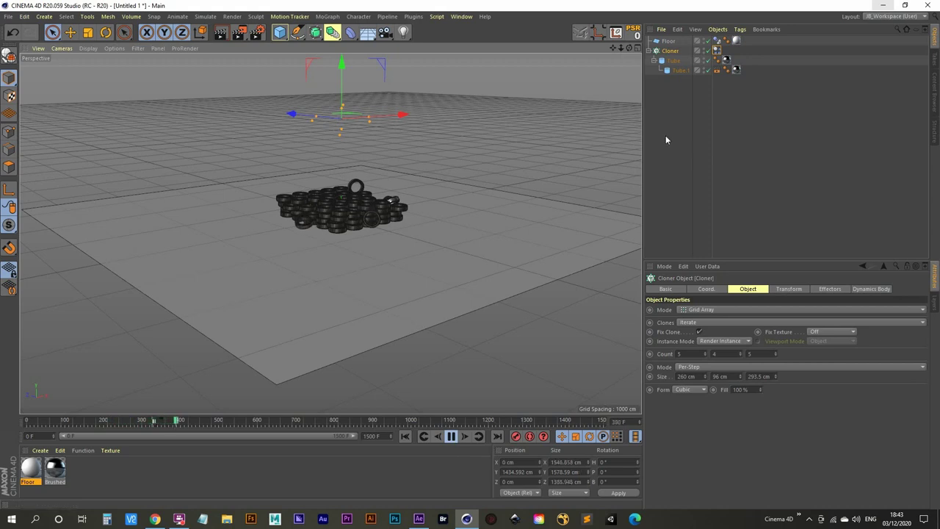
- Set the Cloner's Rigid Body collision Bounce to 100%, play the drop, inspect the pile up close, and return to the first frame
left_click(451, 436)
left_click(405, 436)
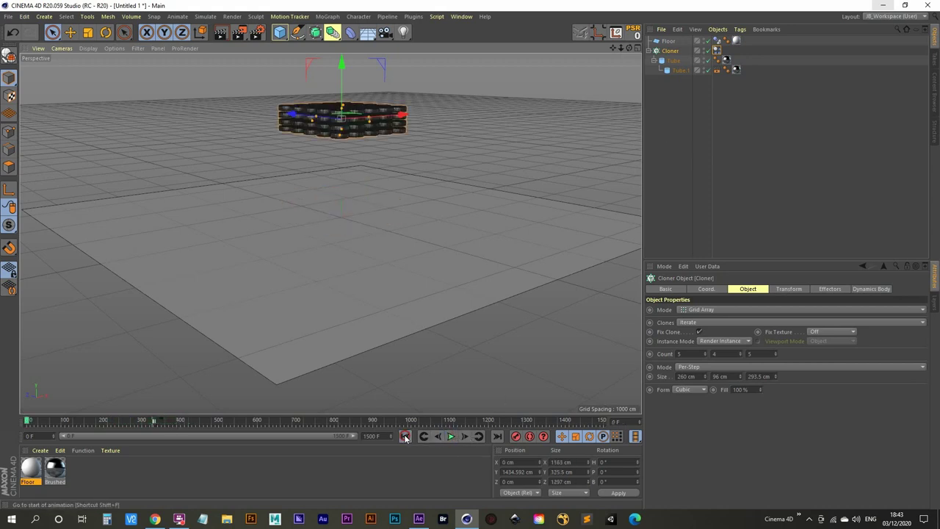
left_click(717, 51)
left_click(734, 390)
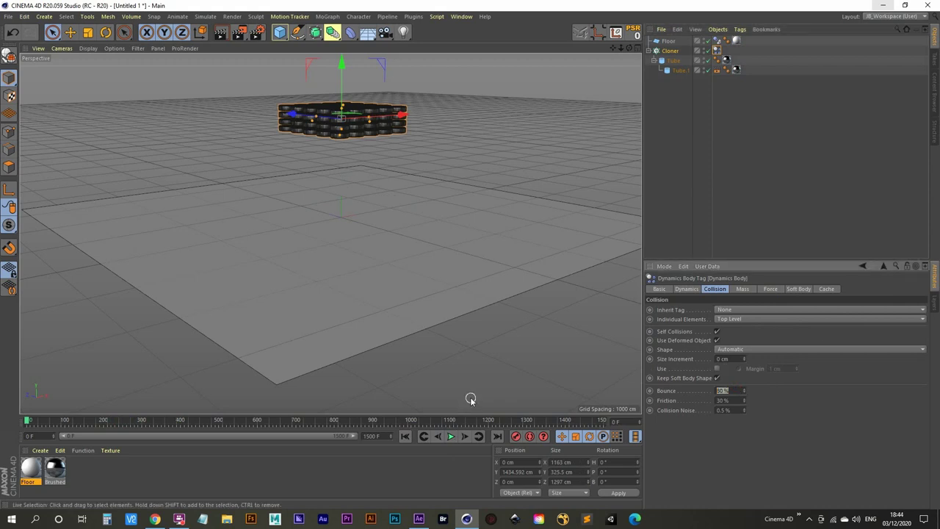
left_click(450, 436)
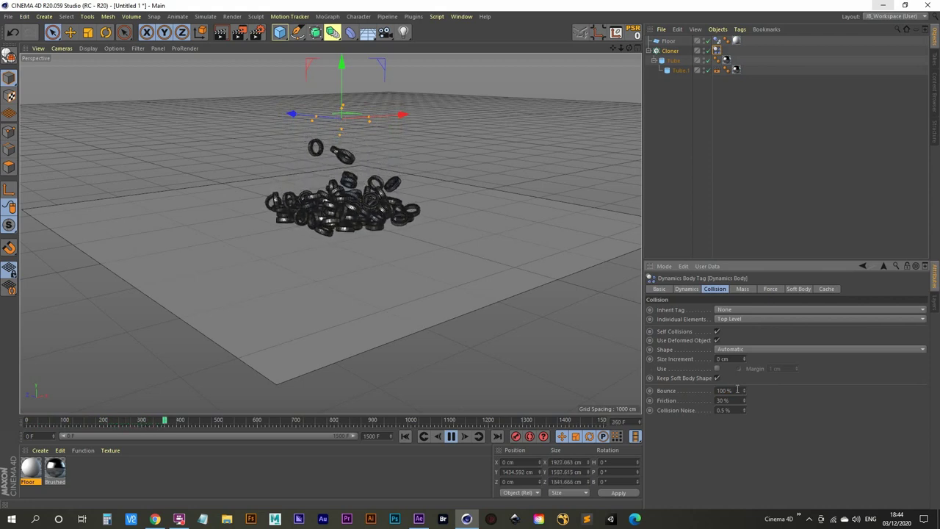
left_click(451, 435)
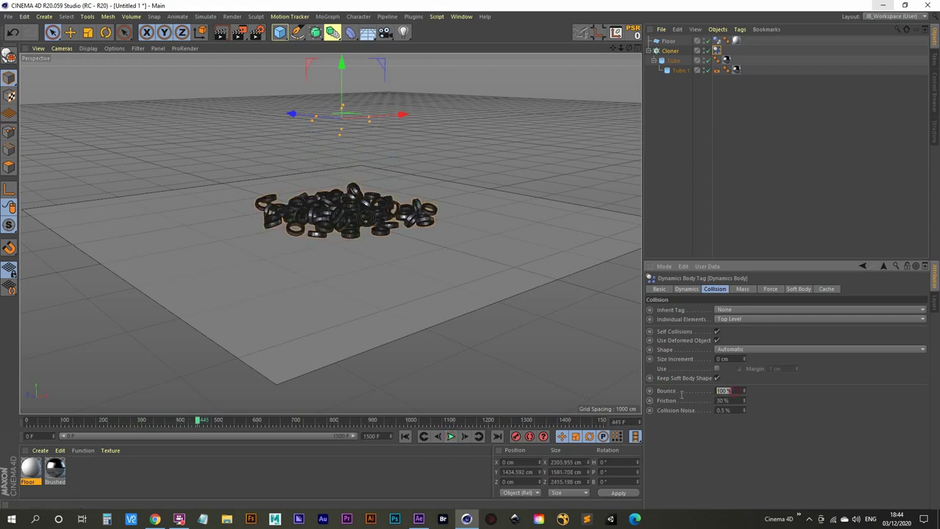
scroll(387, 167, "up", 8)
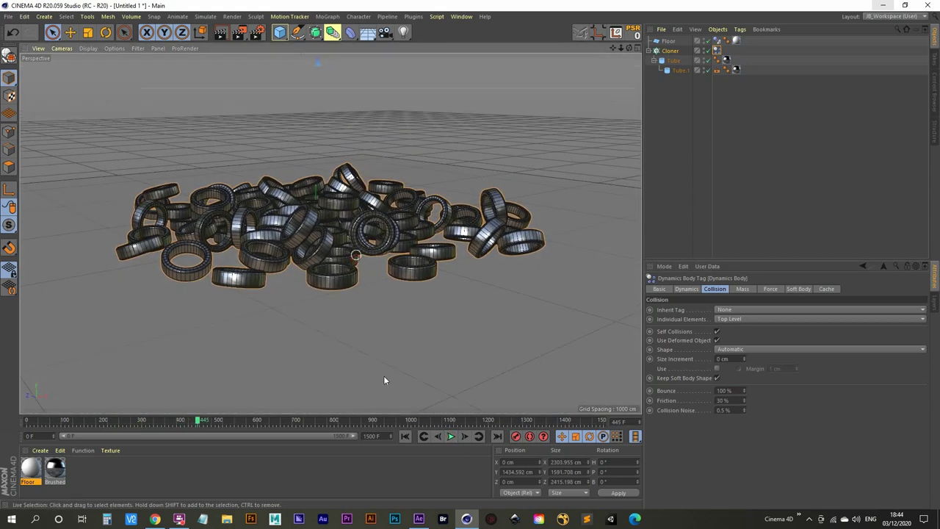
left_click(405, 436)
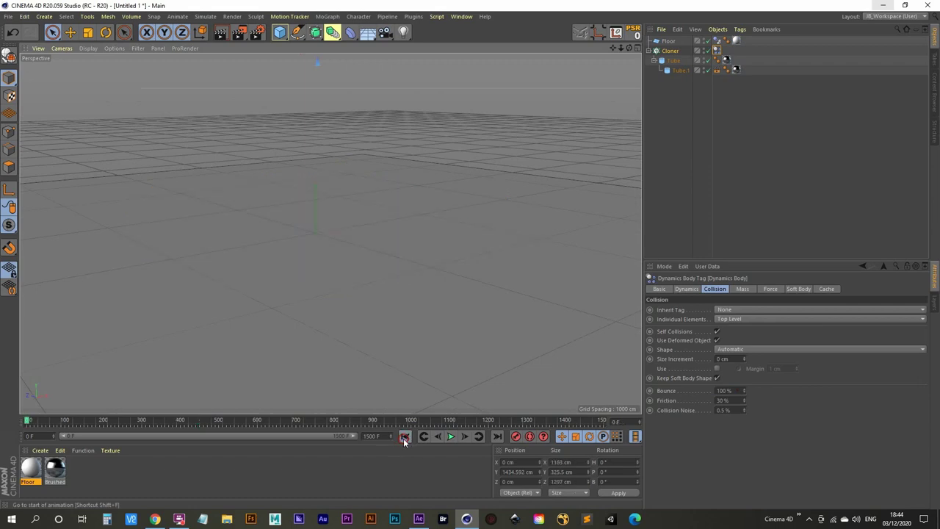
- Replay the drop and frame the perspective view low and close on the bouncing rings
left_click(450, 436)
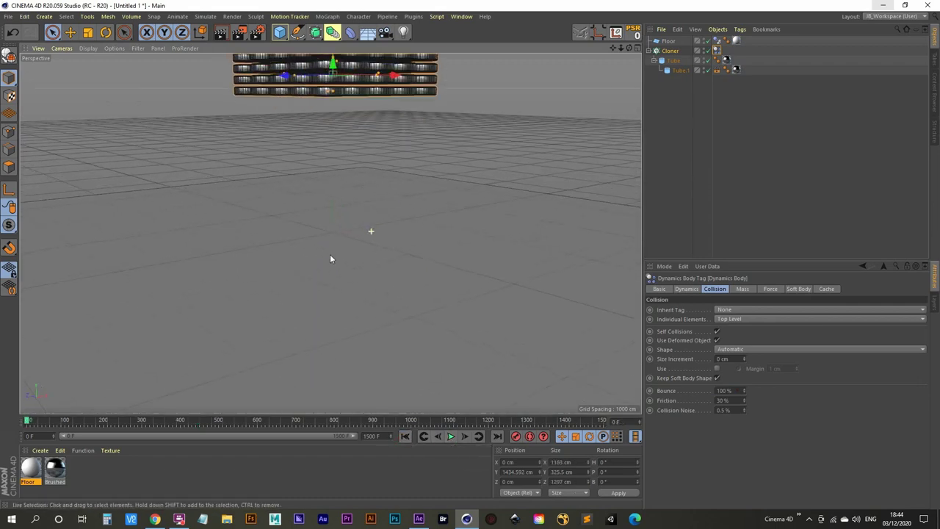
scroll(329, 259, "down", 5)
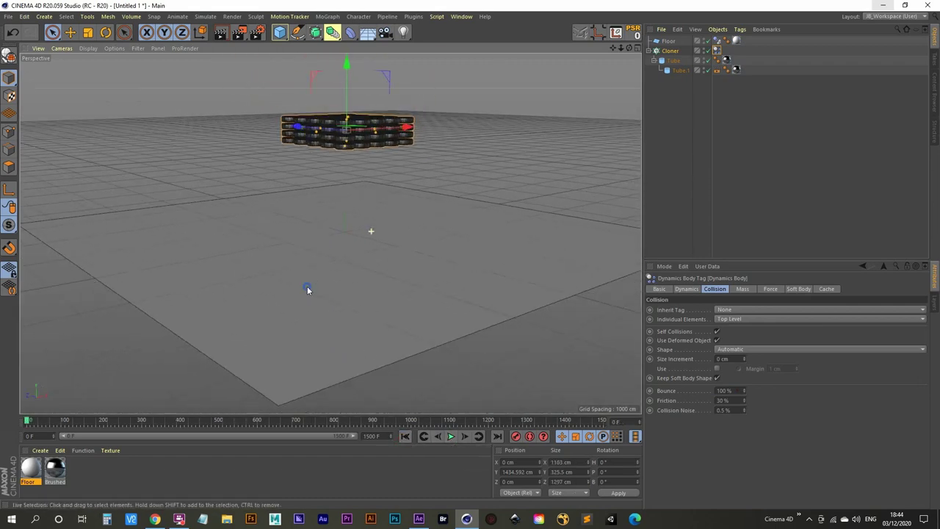
left_click(451, 436)
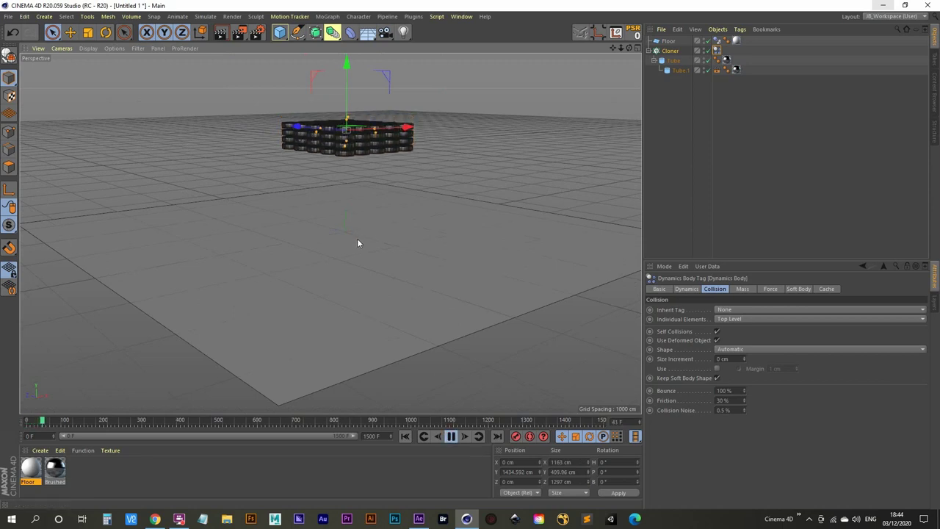
scroll(357, 240, "up", 5)
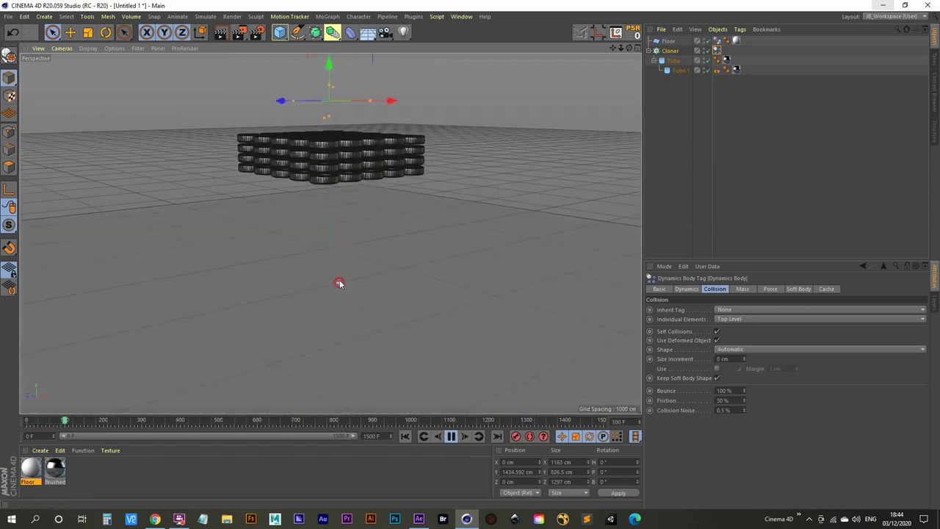
scroll(338, 276, "up", 5)
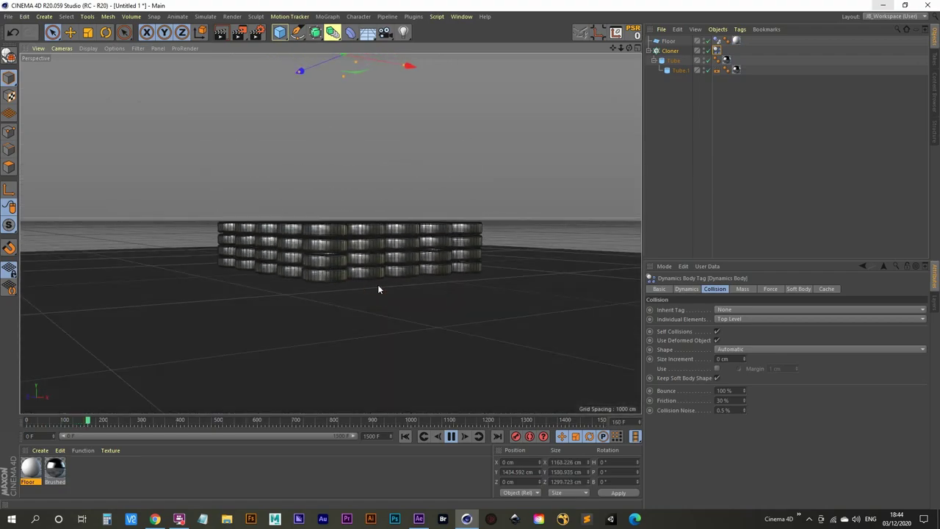
scroll(383, 269, "up", 6)
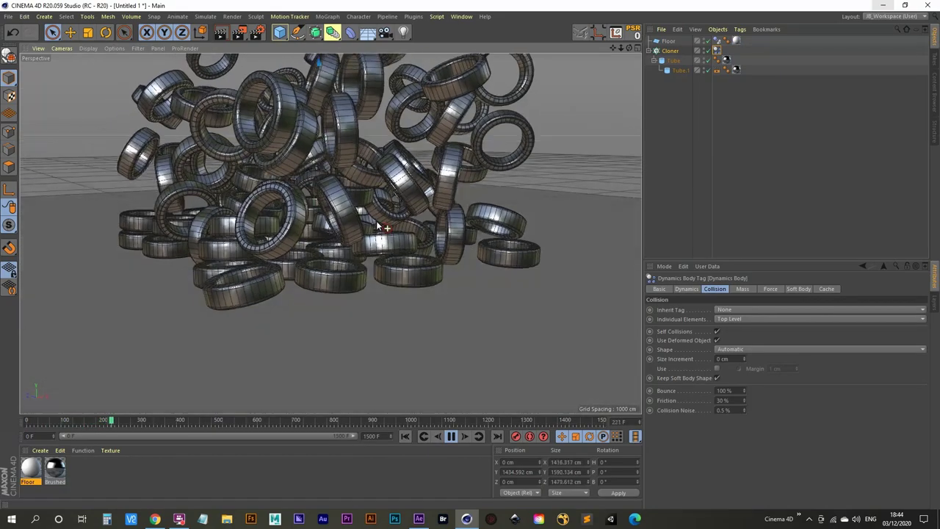
scroll(377, 218, "up", 3)
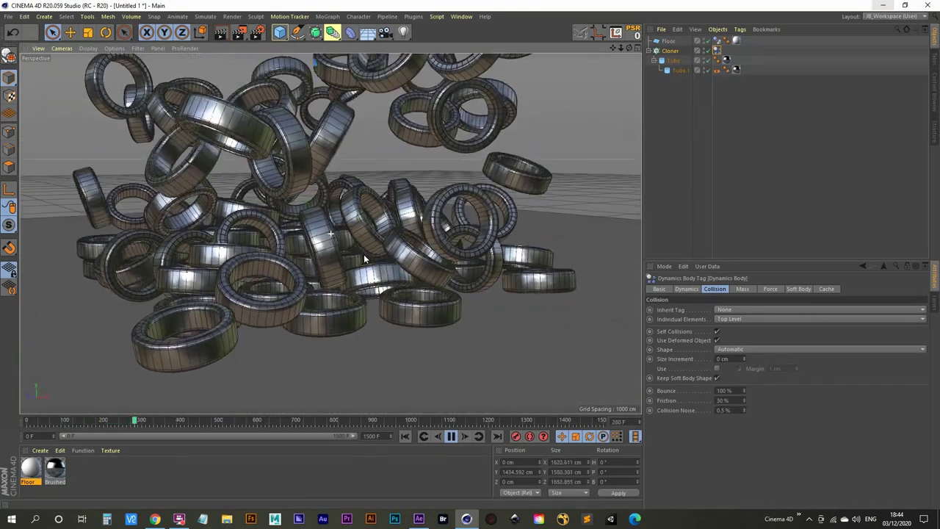
scroll(362, 270, "up", 4)
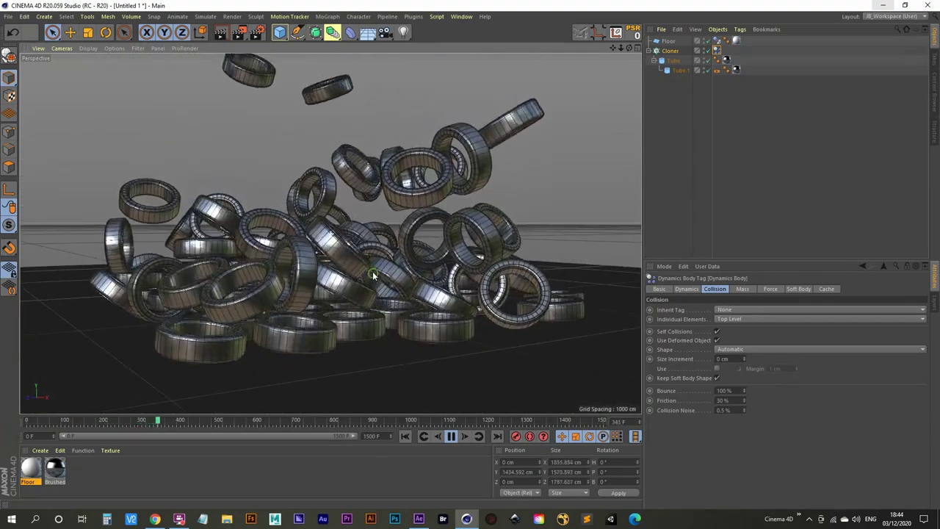
scroll(367, 271, "up", 4)
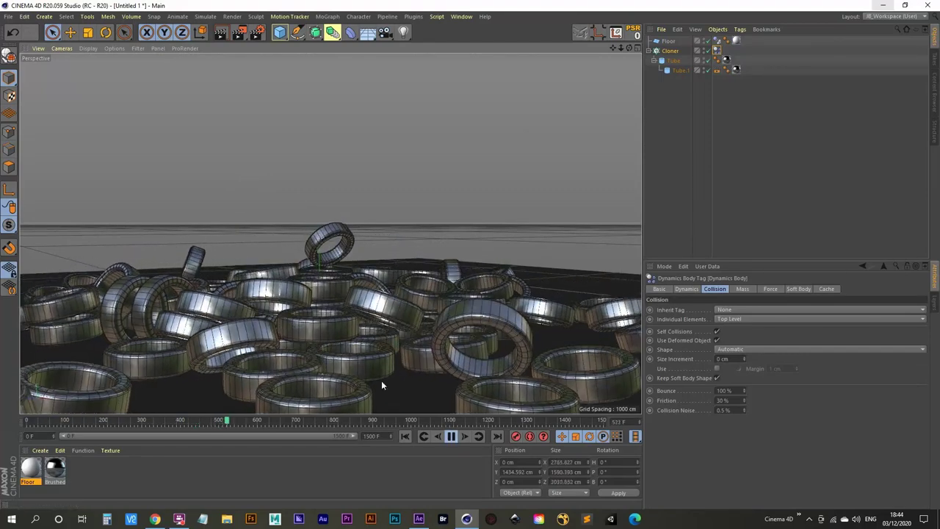
- Add a camera from the current view, look through it, lock it with a Protection tag, and return to the first frame
left_click(385, 31)
left_click(668, 42)
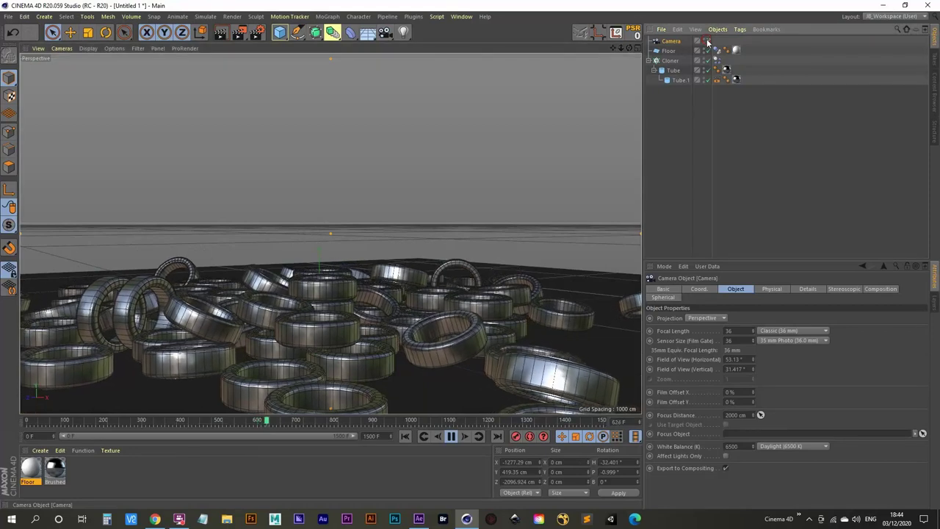
right_click(668, 42)
mouse_move(746, 45)
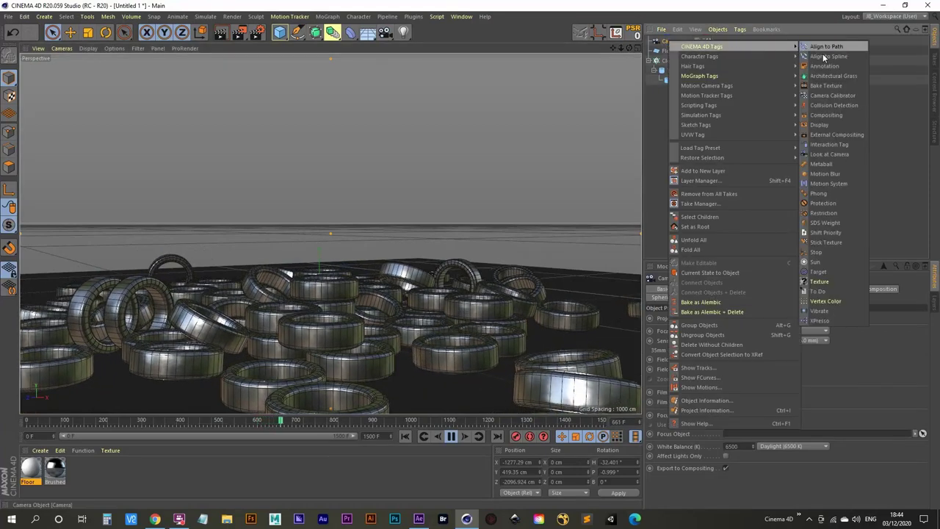
left_click(845, 204)
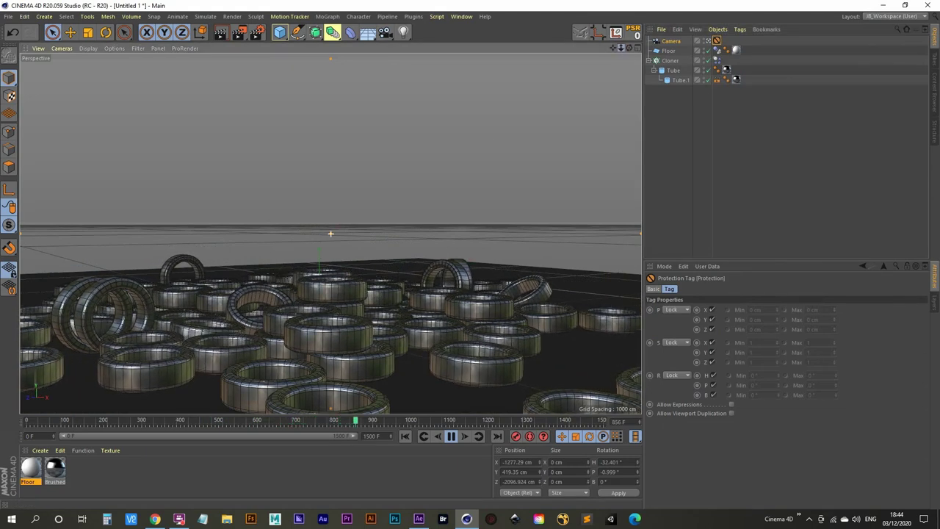
left_click_drag(630, 48, 630, 49)
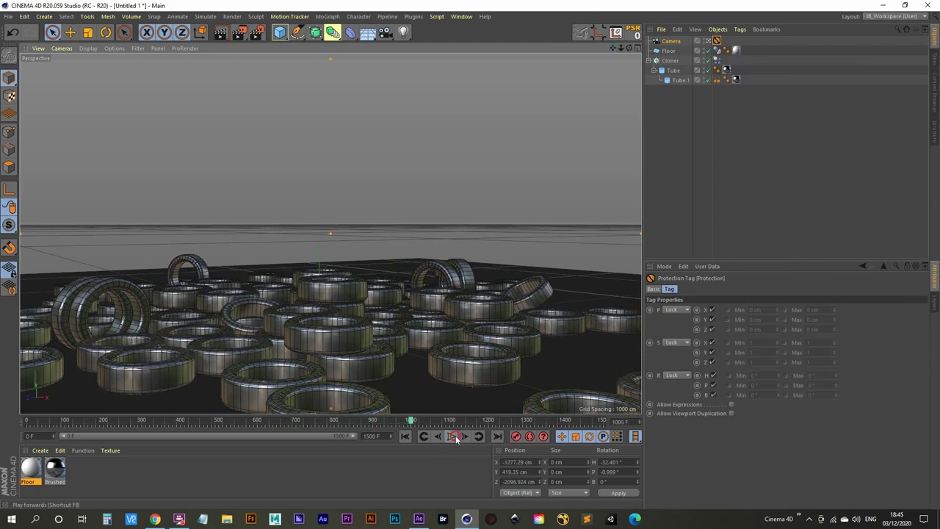
left_click(404, 437)
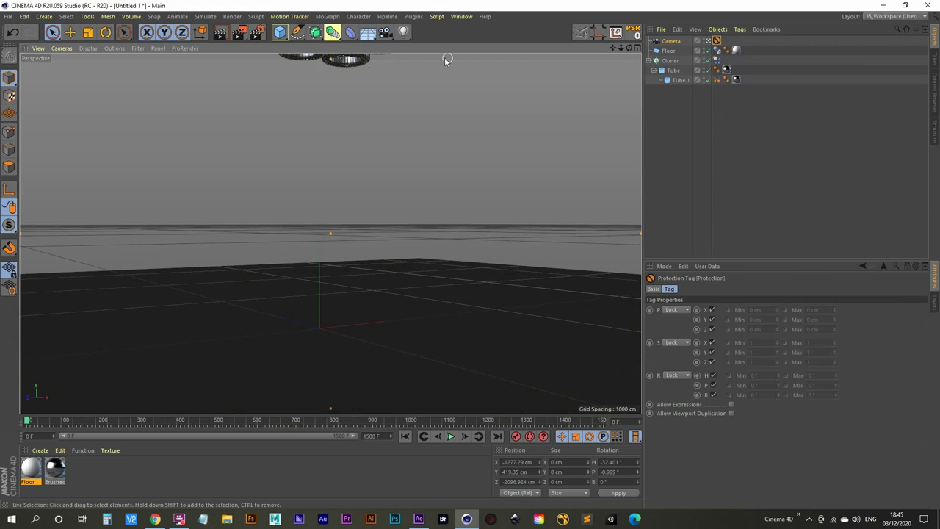
- Remove the camera's Protection tag, reframe the shot from about 529 cm high, and lock the camera again with a new Protection tag
left_click(715, 41)
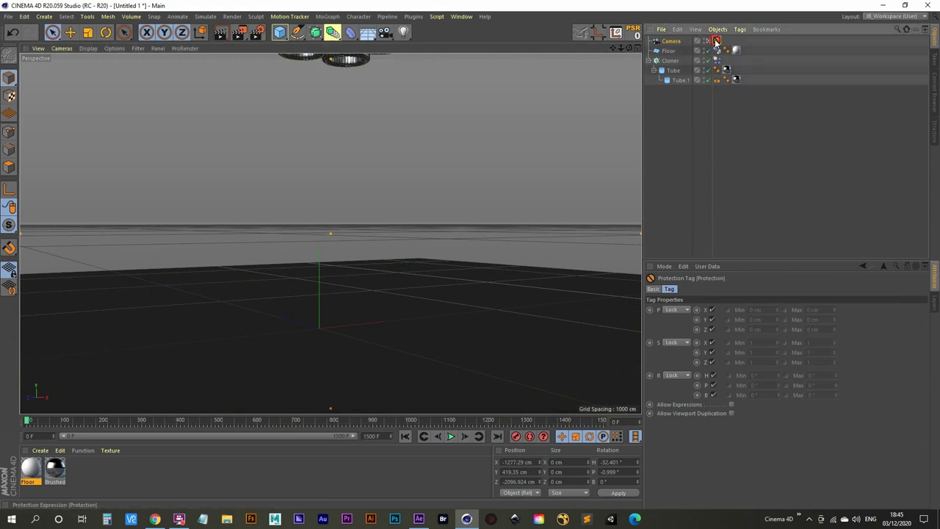
key("Delete")
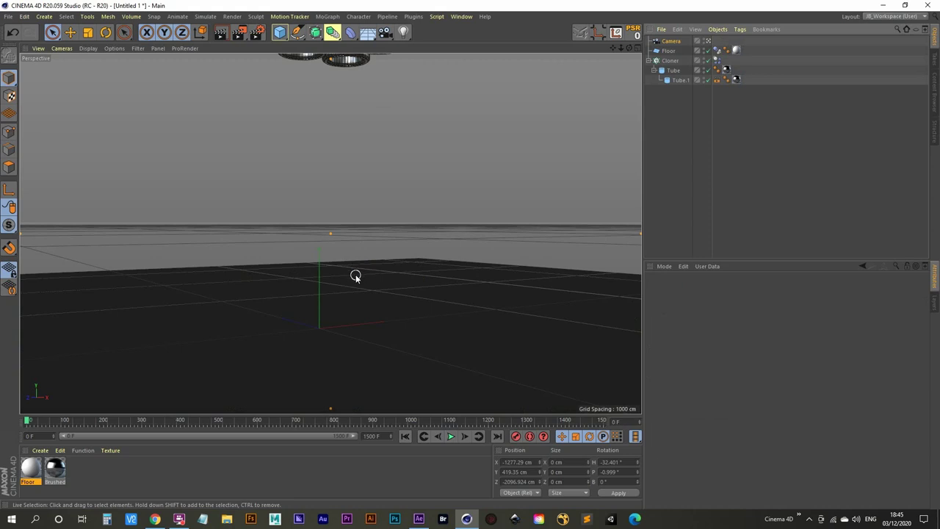
left_click_drag(353, 280, 382, 392, "alt")
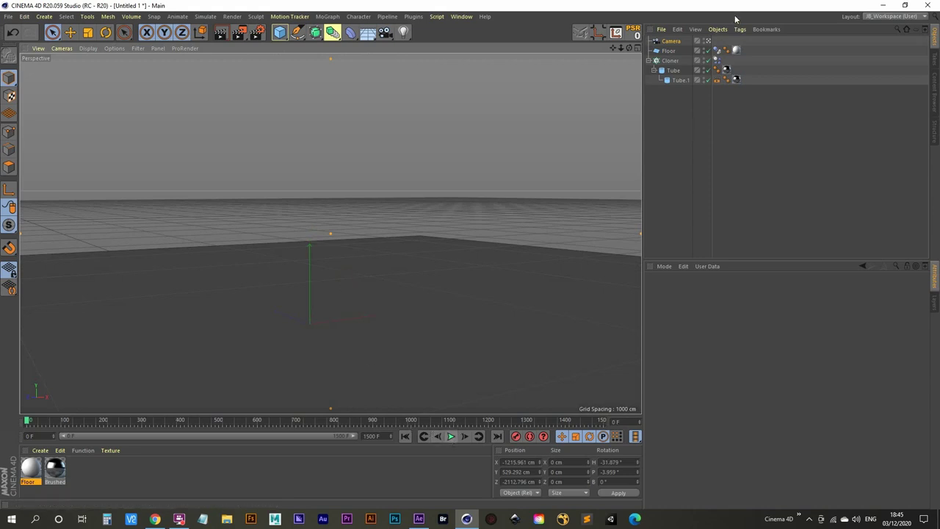
right_click(670, 46)
mouse_move(746, 48)
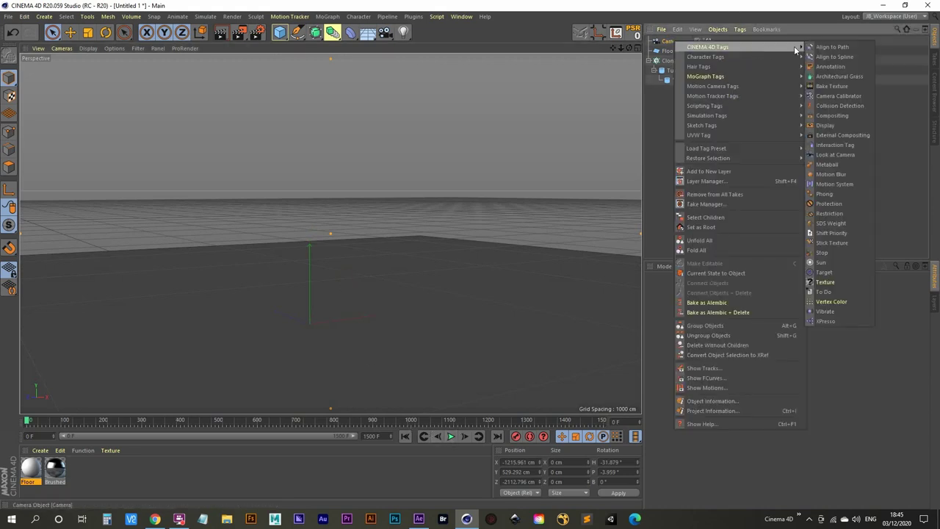
left_click(827, 204)
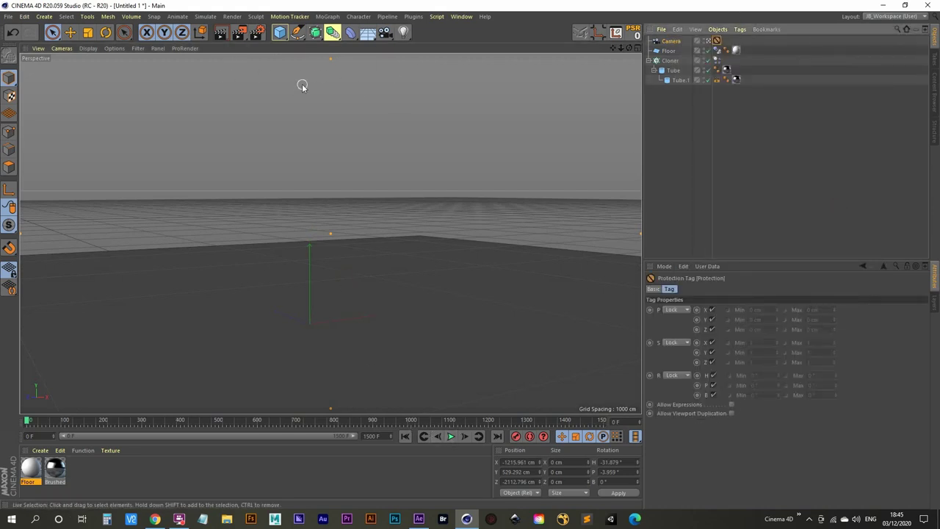
- Play the ring drop through the locked camera, stop it mid-bounce, and return to the first frame
left_click(451, 437)
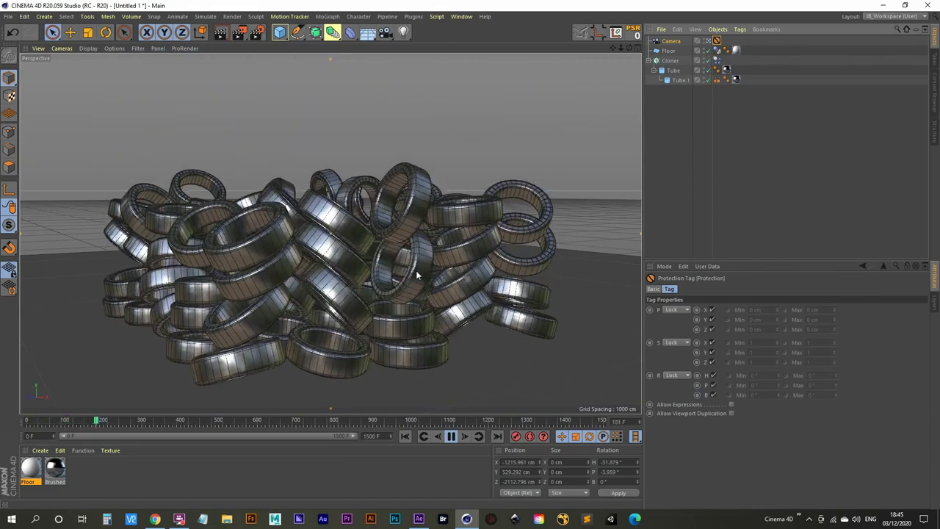
left_click(451, 436)
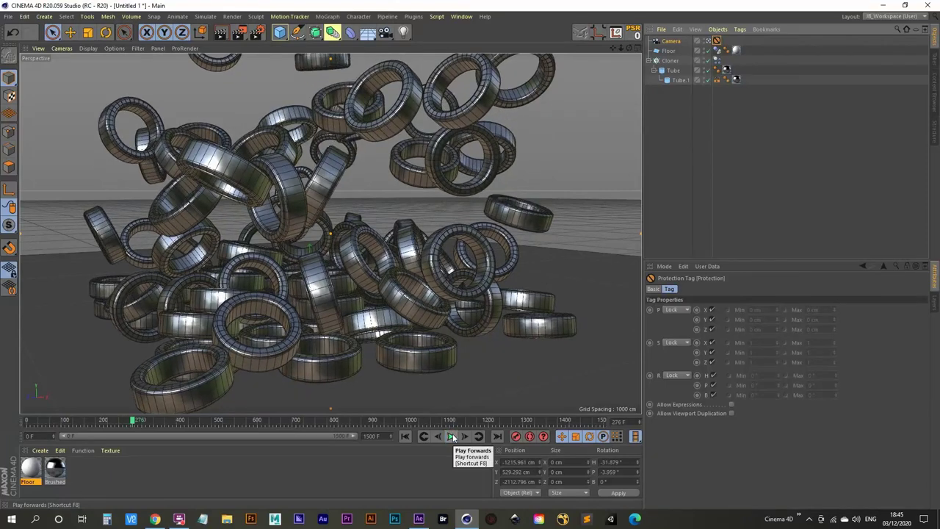
left_click(404, 437)
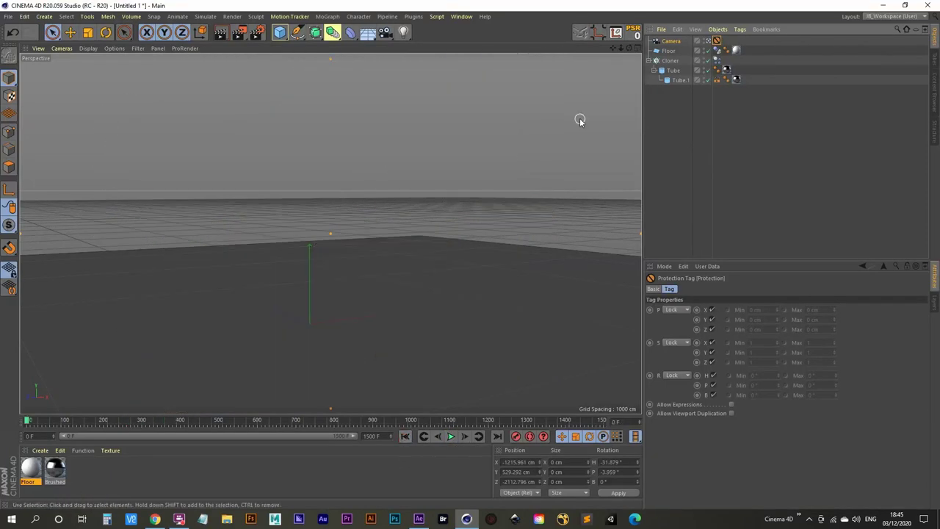
- Bake all dynamics into the cache from the Cloner's Dynamics Body tag, starting at the first frame
left_click(717, 61)
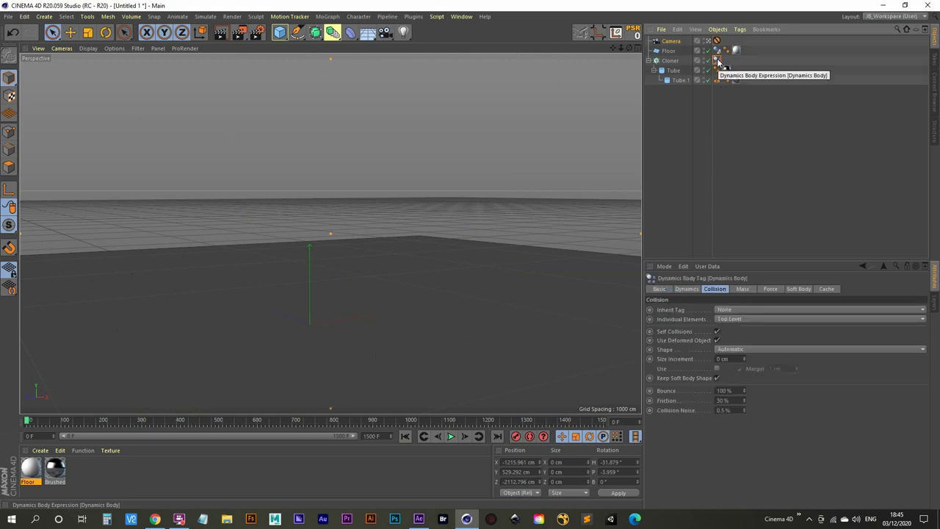
left_click(826, 288)
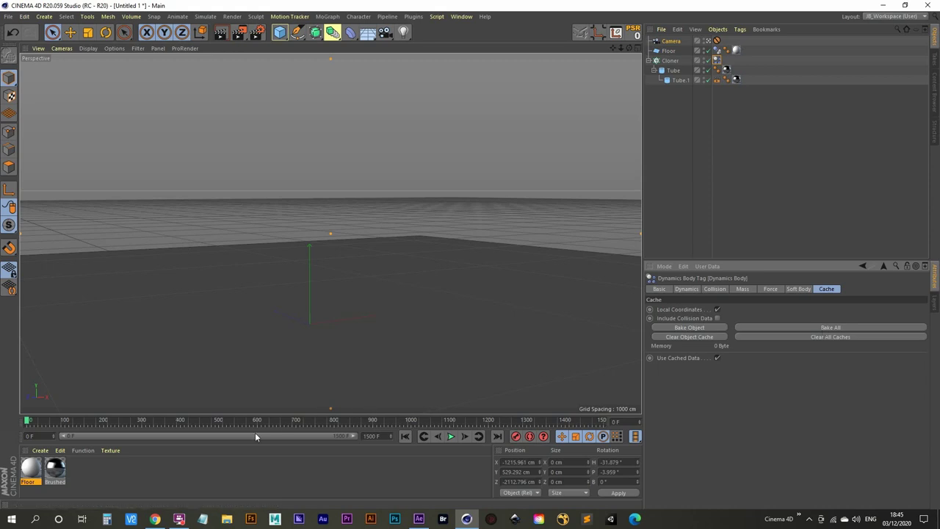
left_click_drag(28, 421, 51, 420)
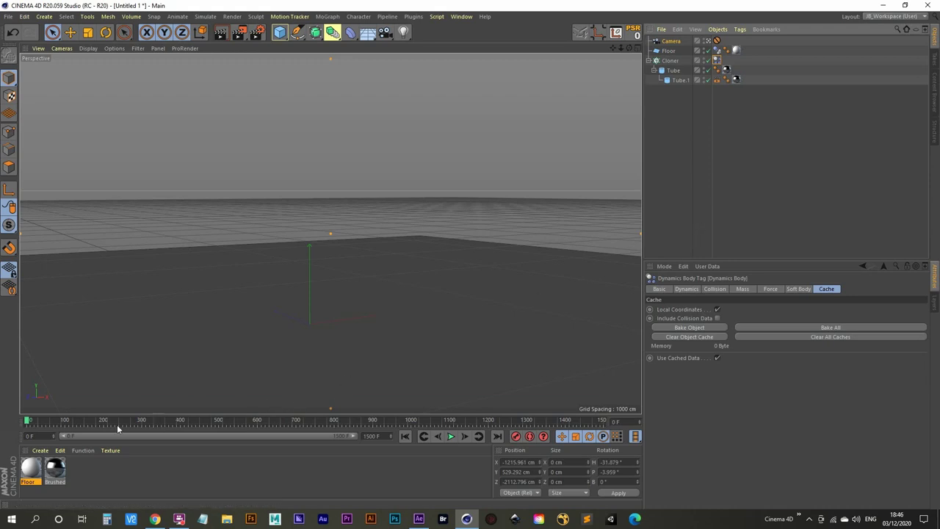
left_click(404, 436)
left_click(813, 328)
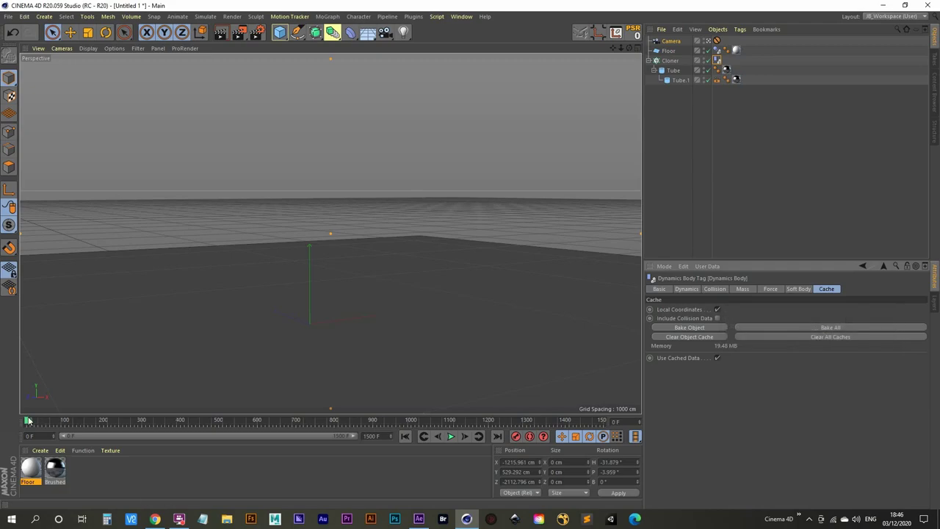
- Scrub through the baked ring drop and trim the project's frame range to start at 145 F and end at 900 F
left_click_drag(28, 420, 83, 421)
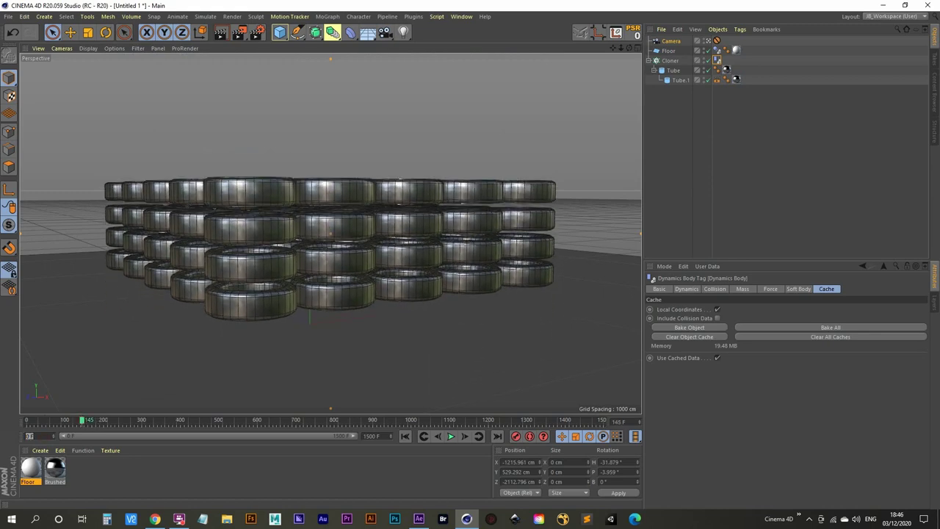
key("Return")
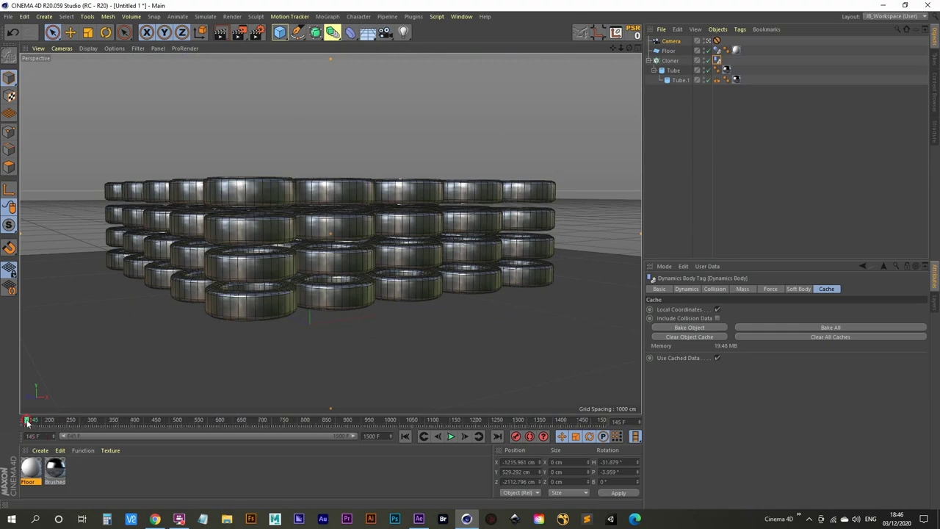
left_click_drag(27, 420, 352, 422)
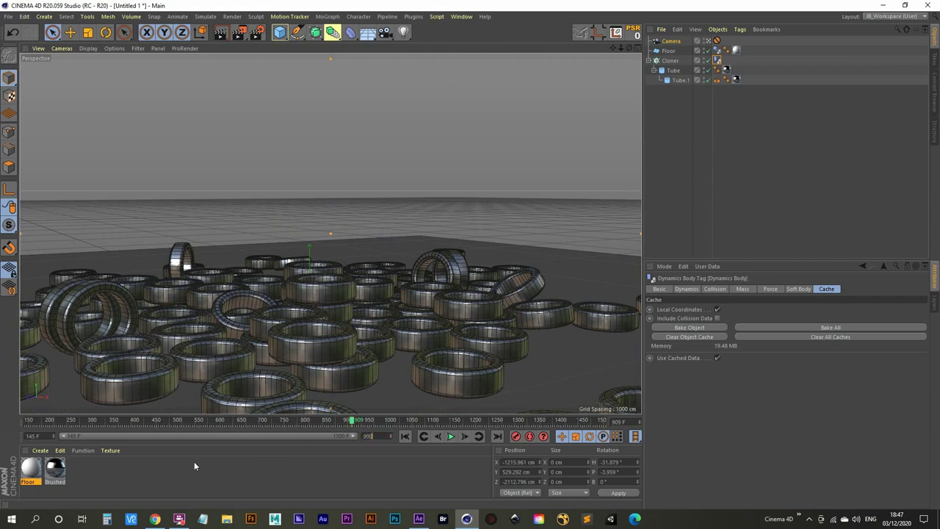
key("Return")
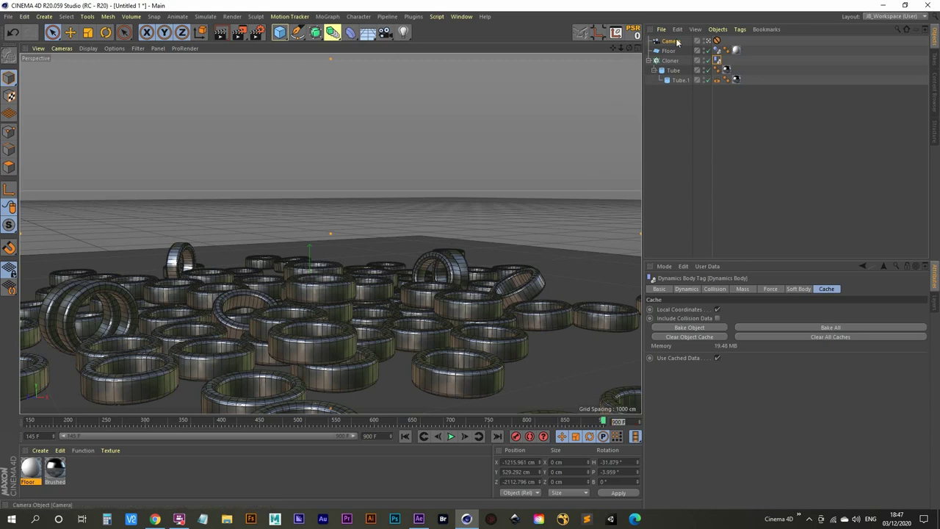
- Leave the camera view, add a light, and place it high beside the rings at about X -2670, Y 1781, Z 416 cm
left_click(715, 41)
left_click_drag(321, 306, 344, 251, "alt")
scroll(326, 290, "down", 5)
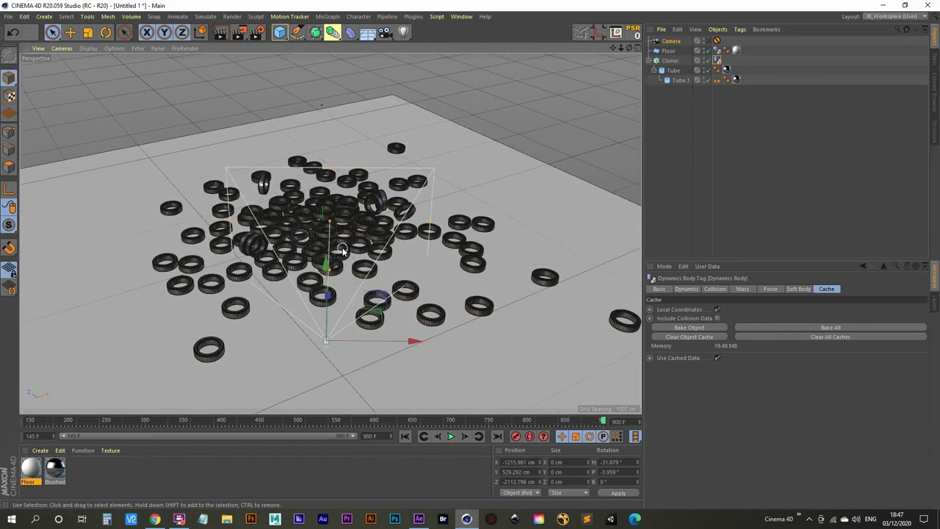
left_click(402, 32)
left_click_drag(355, 229, 311, 255, "alt")
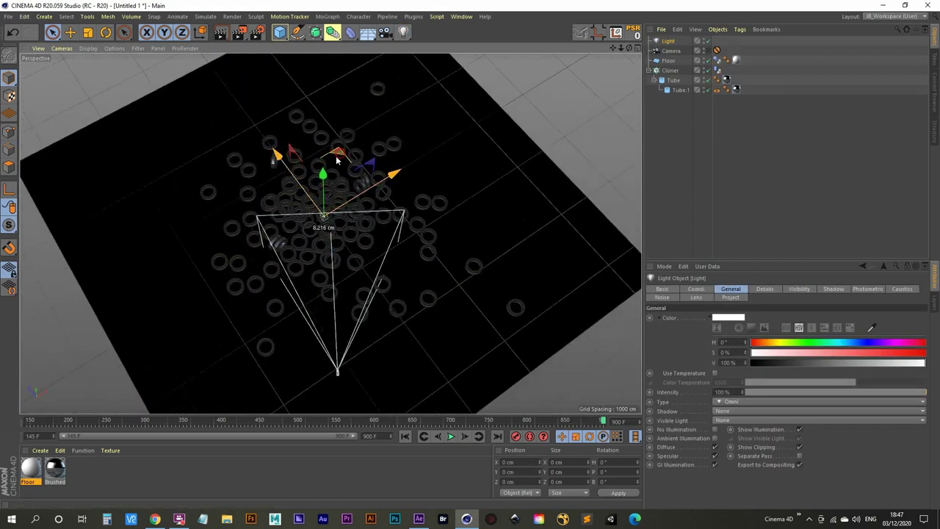
left_click_drag(339, 156, 132, 70)
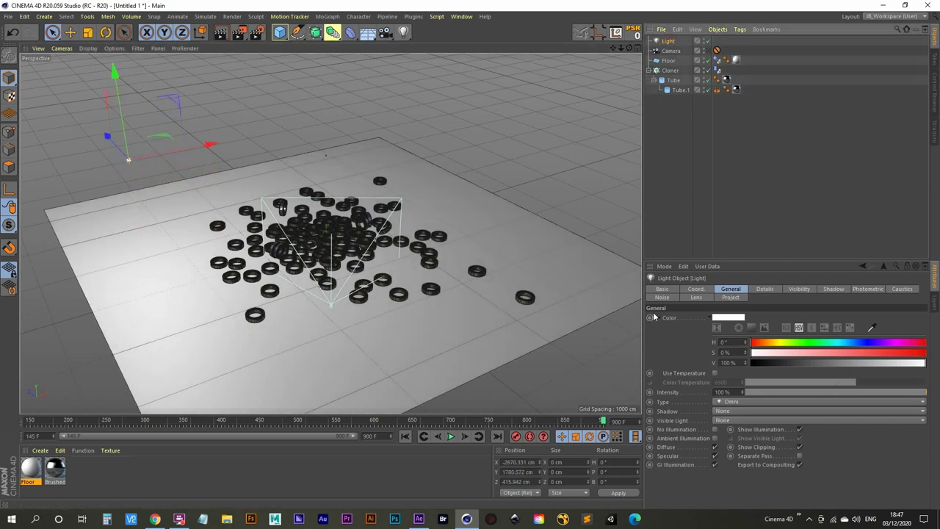
- Give the light an Area shadow with 80% density
left_click(832, 290)
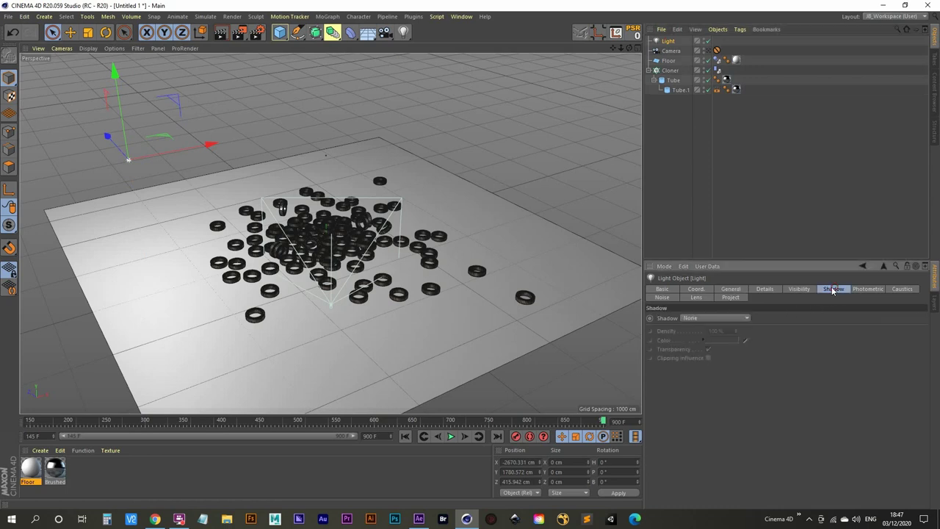
left_click(723, 317)
left_click(702, 358)
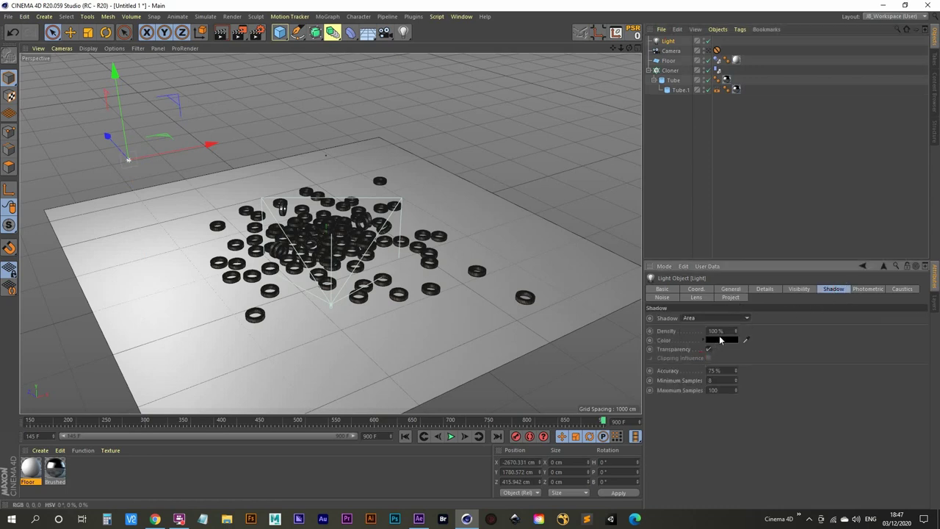
left_click(718, 331)
type("50")
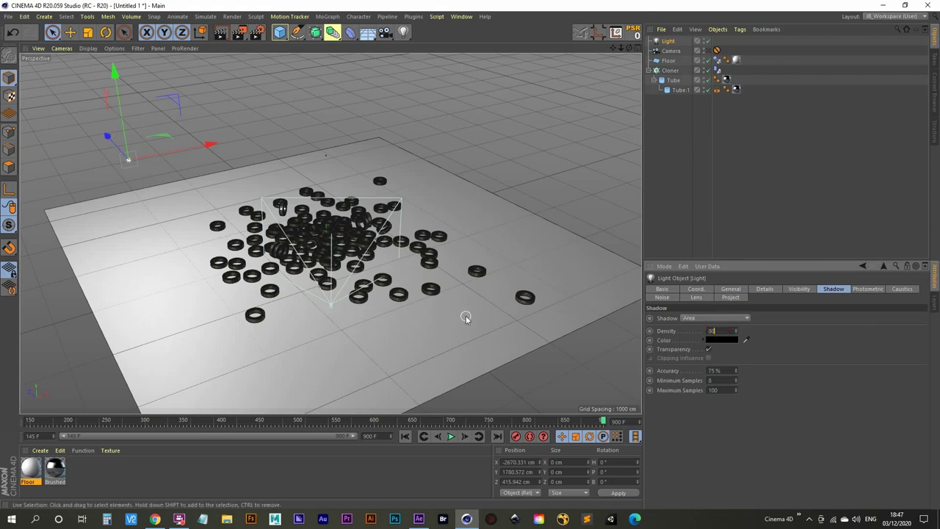
- Look through the scene camera and start an Interactive Render Region enlarged to cover the whole viewport
scroll(356, 263, "up", 3)
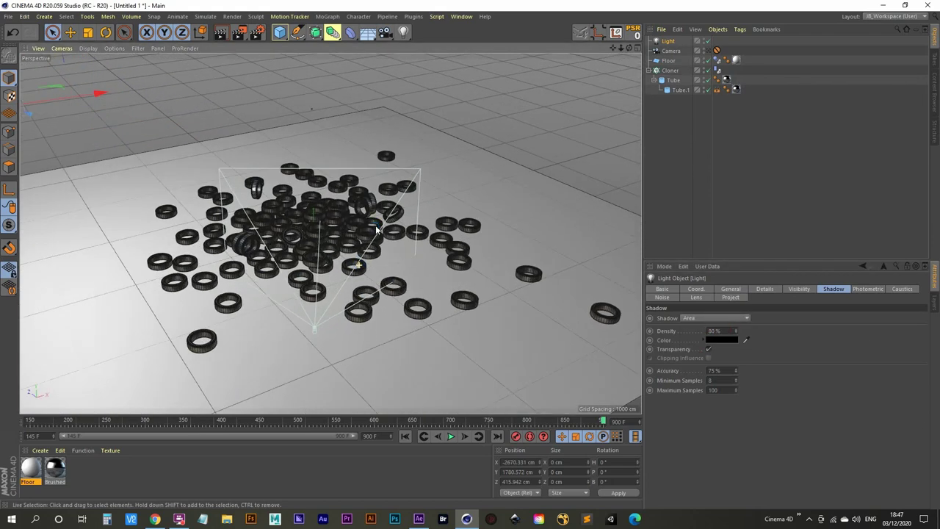
left_click(709, 50)
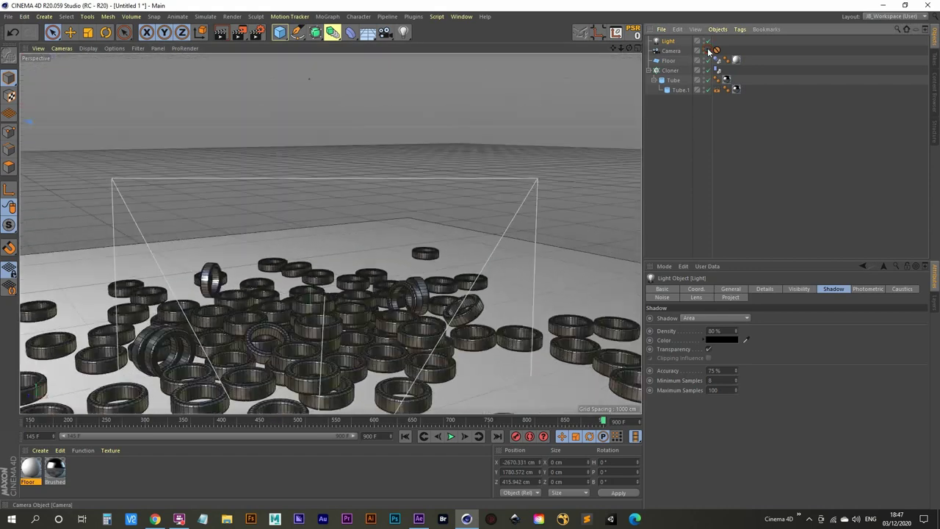
key("alt+r")
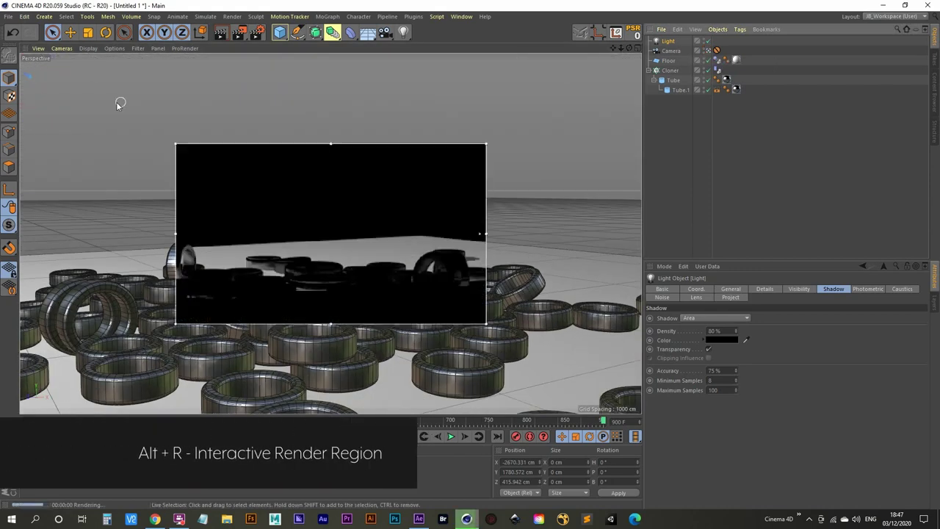
left_click_drag(174, 144, 3, 32)
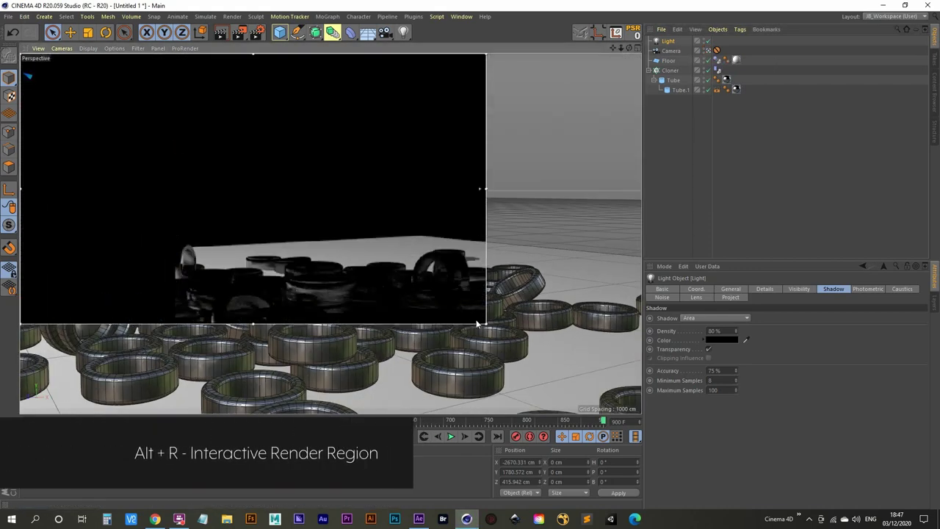
left_click_drag(486, 323, 663, 470)
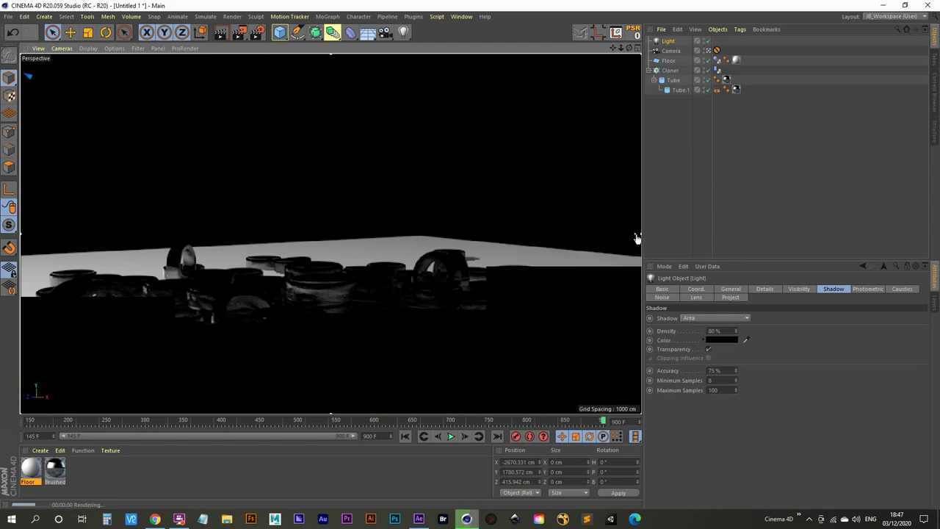
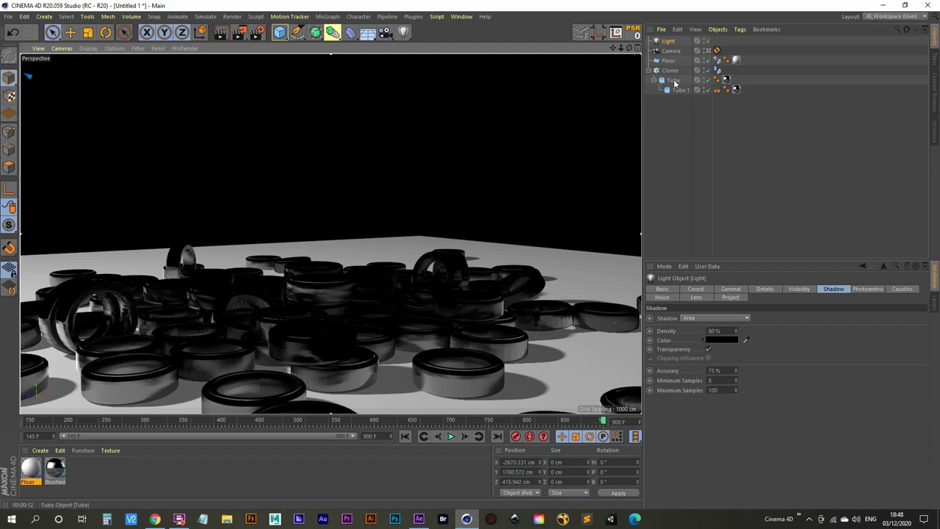
- Replace the brushed-metal texture on Tube.1 with a new default material and check its compositing tag's object buffer
left_click(737, 90)
key("Delete")
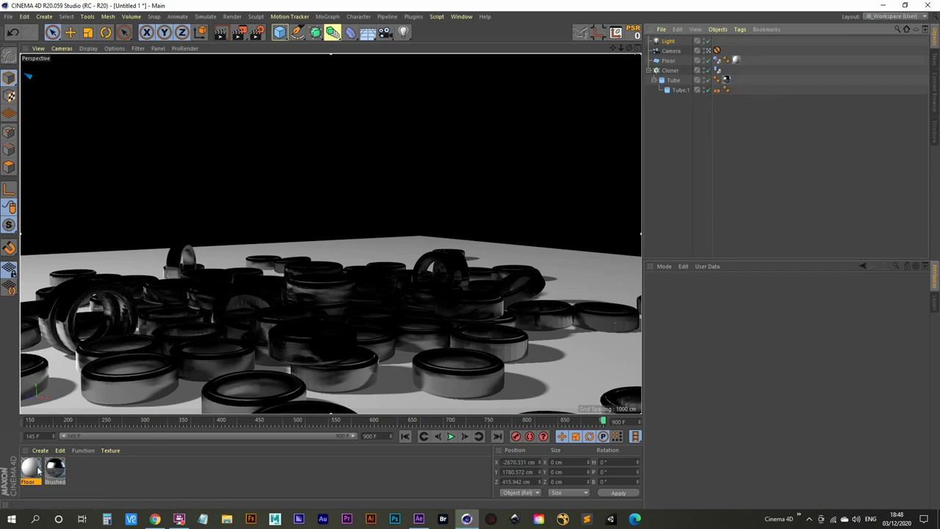
double_click(78, 467)
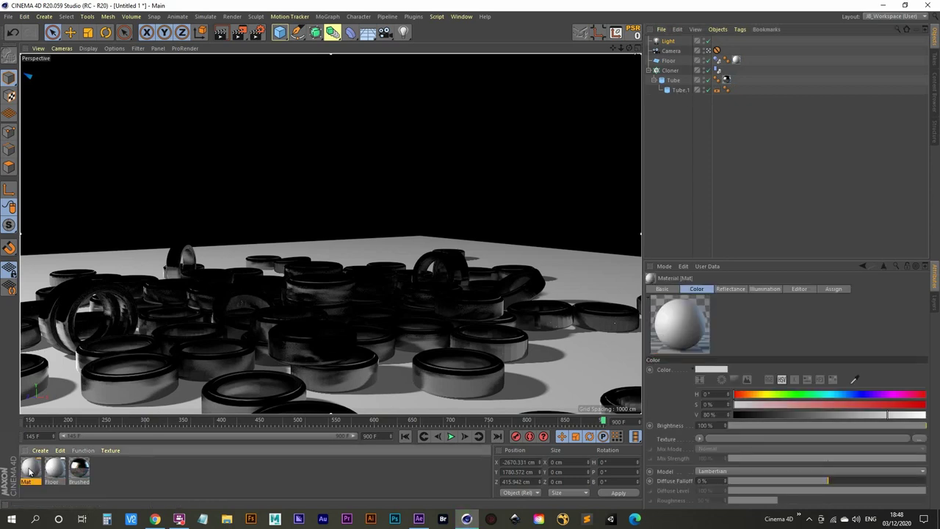
left_click_drag(610, 185, 683, 90)
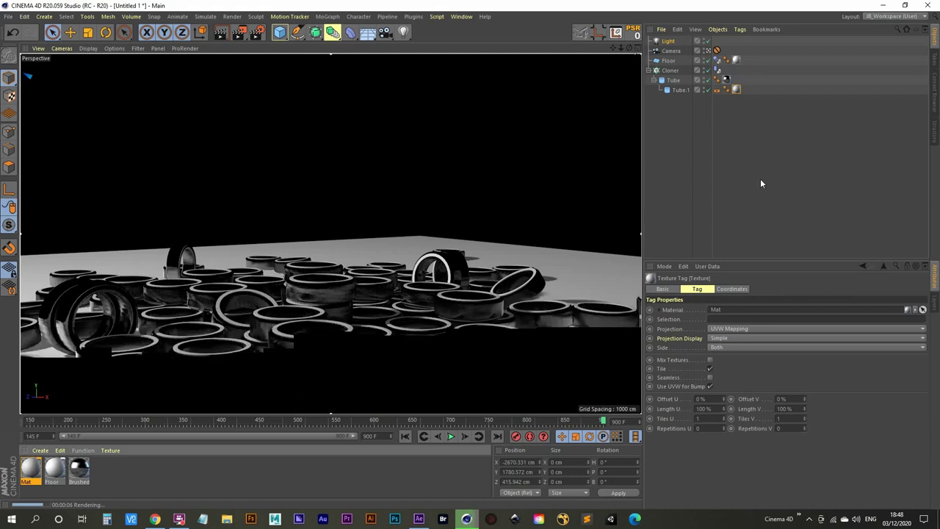
left_click(716, 90)
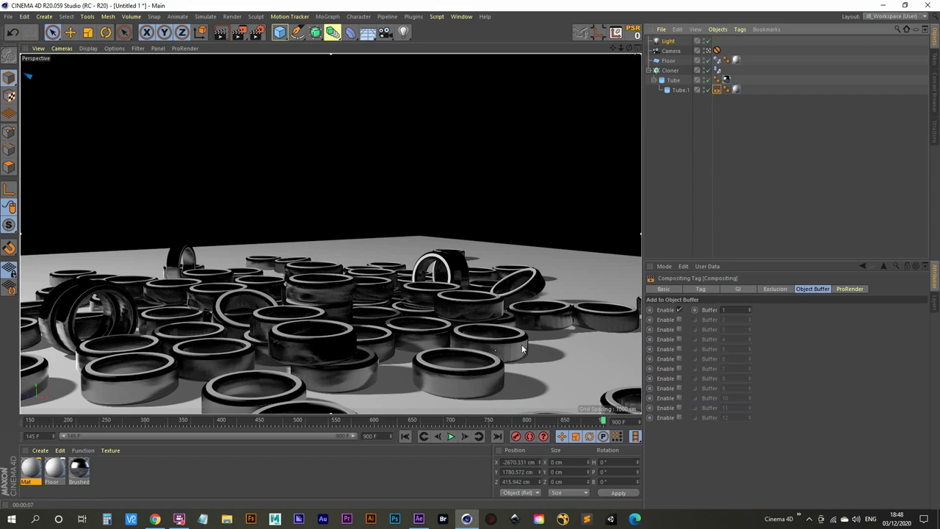
- Set the projection of the Tube's Brushed Metal 01 texture to Cubic and re-render the view
left_click(726, 79)
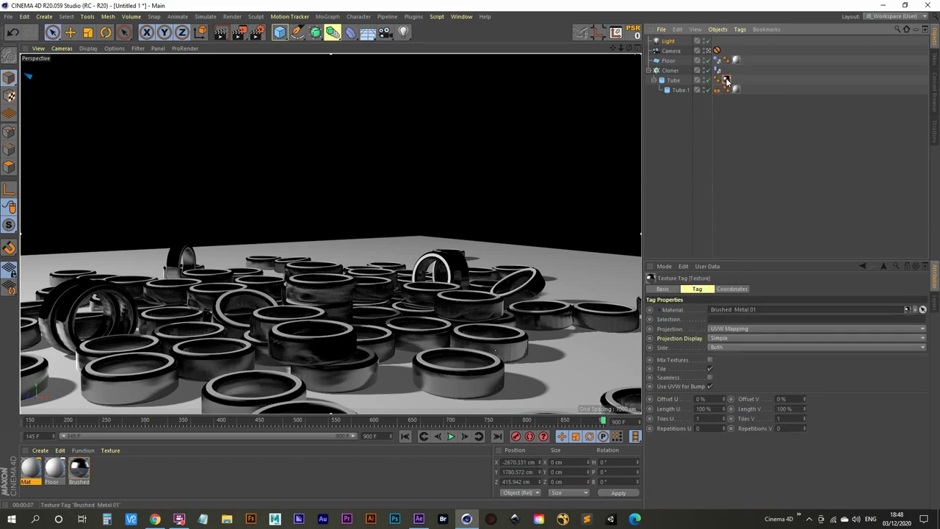
left_click(751, 328)
left_click(742, 367)
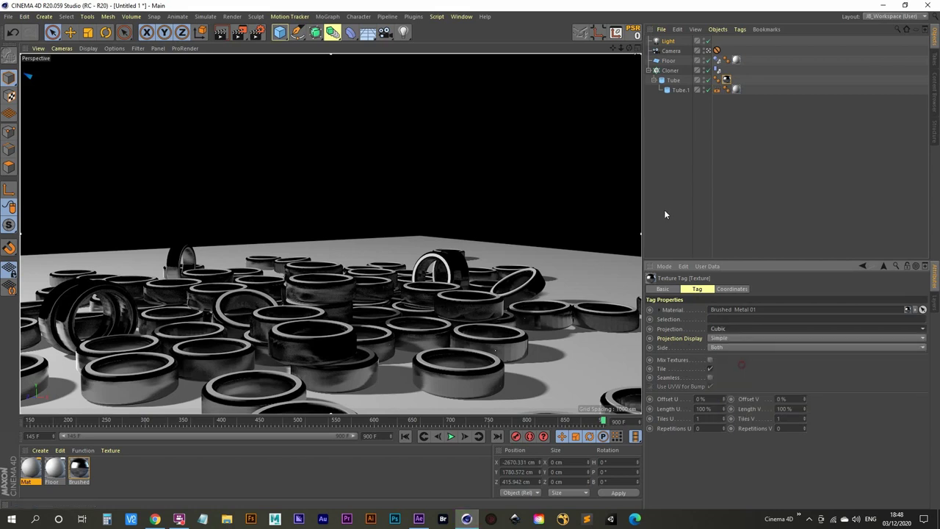
key("ctrl+r")
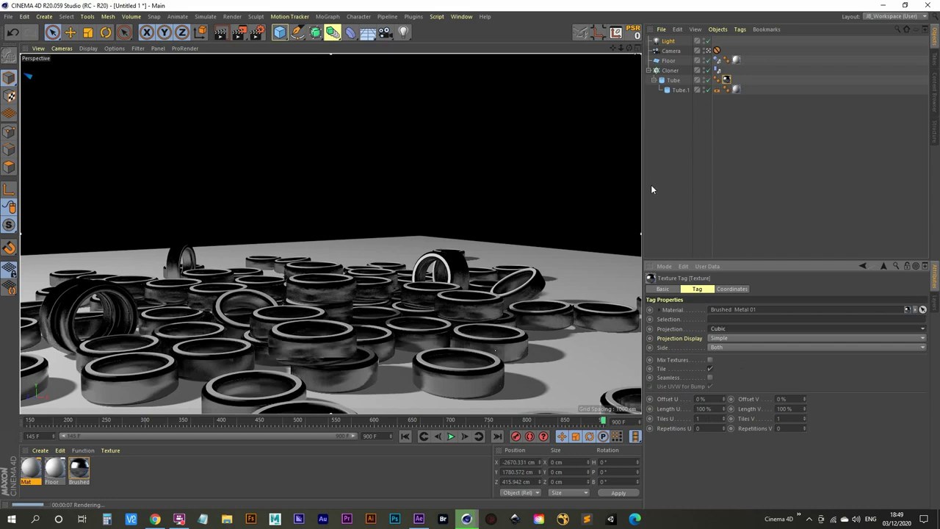
- Open the selection of floor, sky and environment objects
left_click(368, 33)
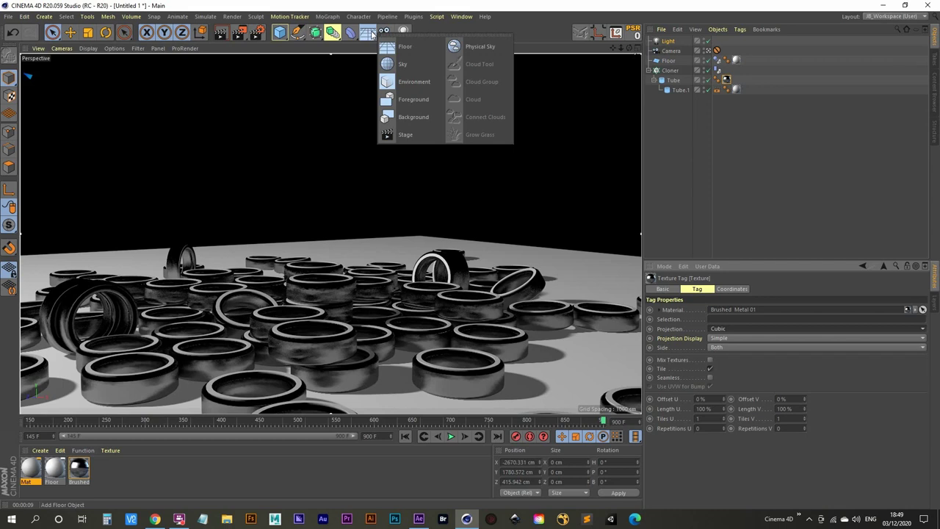
- Add a Background object to the scene and apply the Floor material to it
left_click(420, 123)
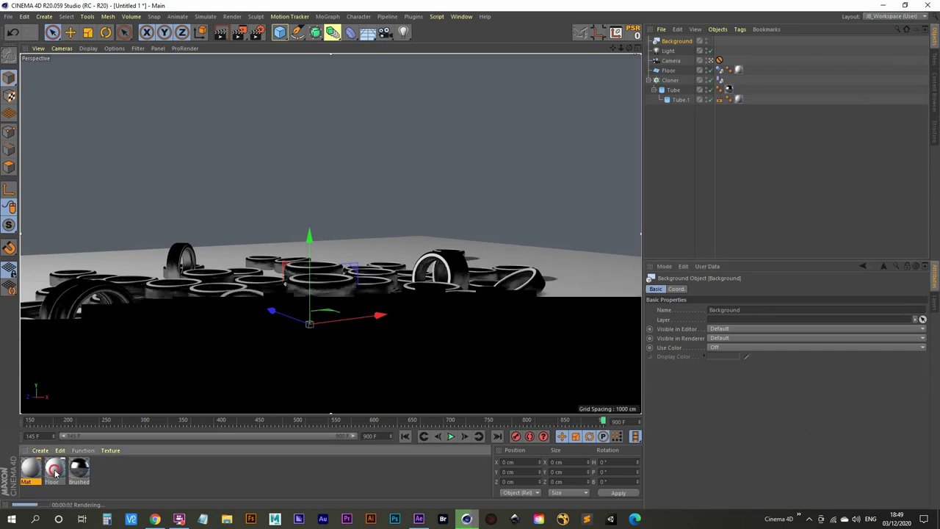
left_click_drag(55, 474, 680, 42)
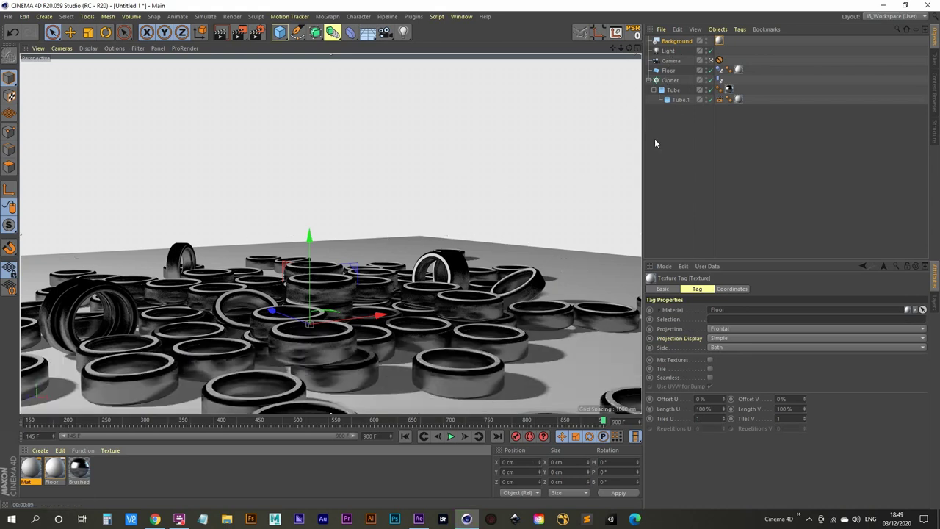
- Add a Compositing tag to the Floor object and enable Compositing Background on it
left_click(669, 71)
right_click(670, 74)
mouse_move(793, 79)
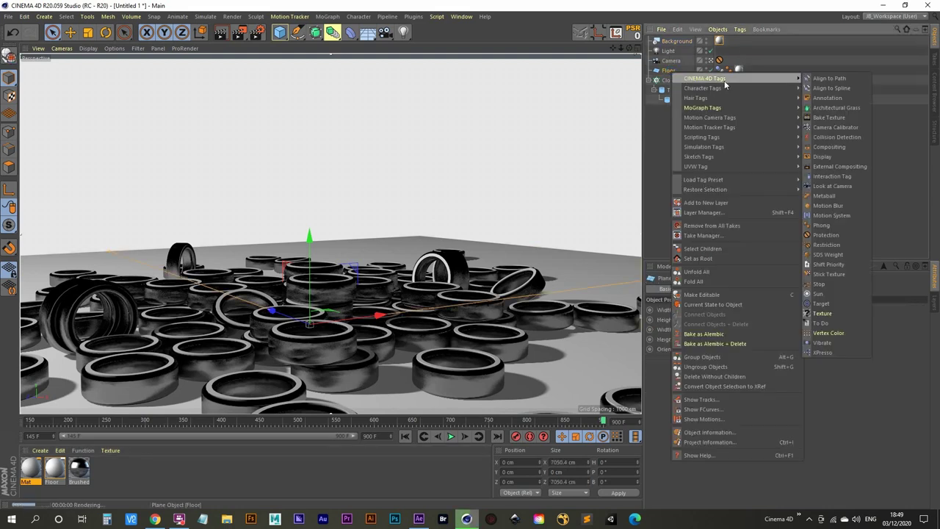
left_click(844, 147)
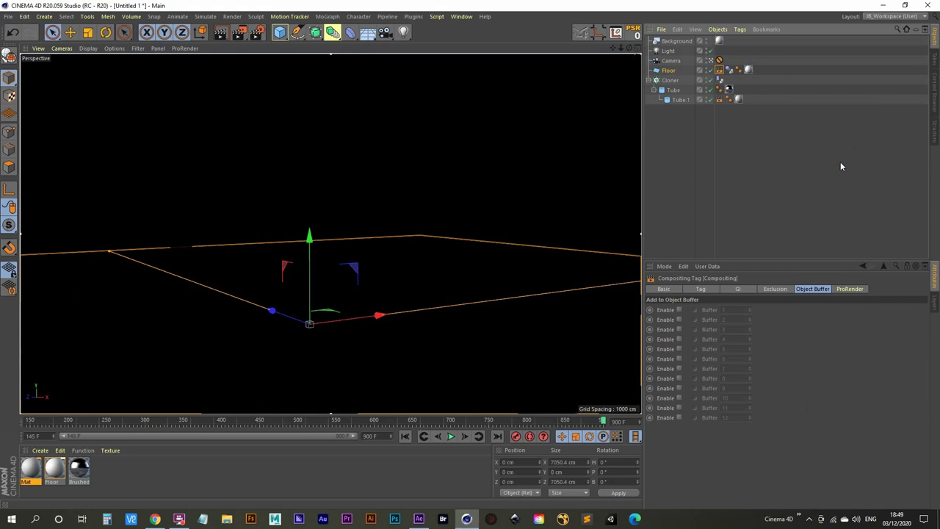
left_click(702, 288)
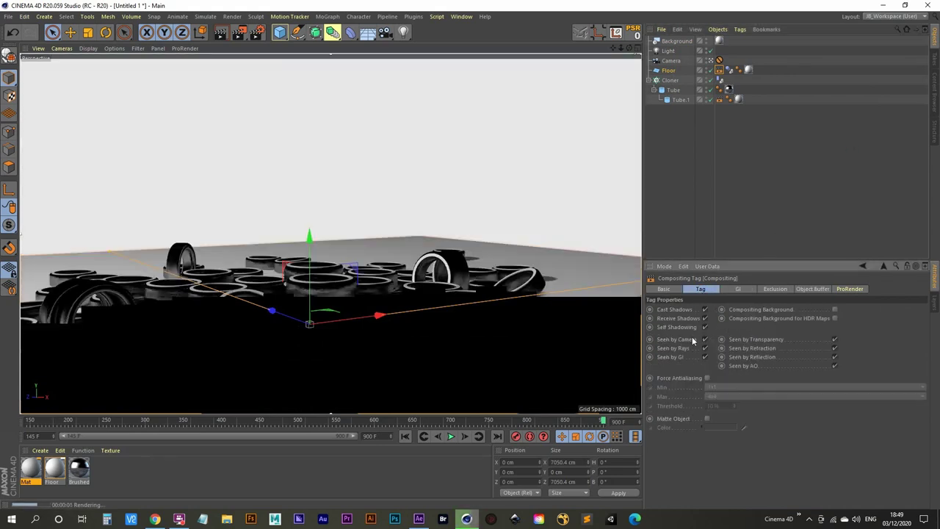
left_click(834, 309)
left_click(674, 179)
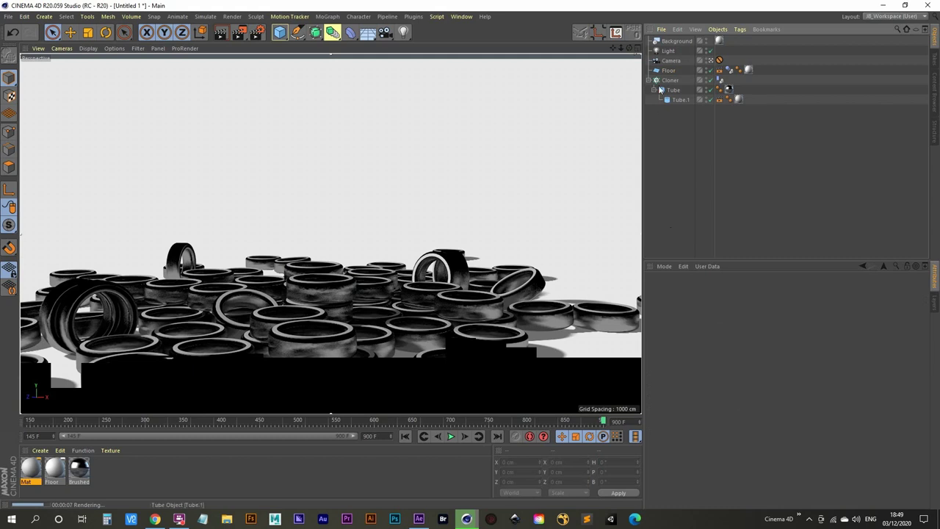
- Move the light above Background in the object hierarchy, and place a copy of it at about X 4076, Z -1852 cm in the top view
left_click(668, 51)
left_click_drag(670, 55, 683, 38)
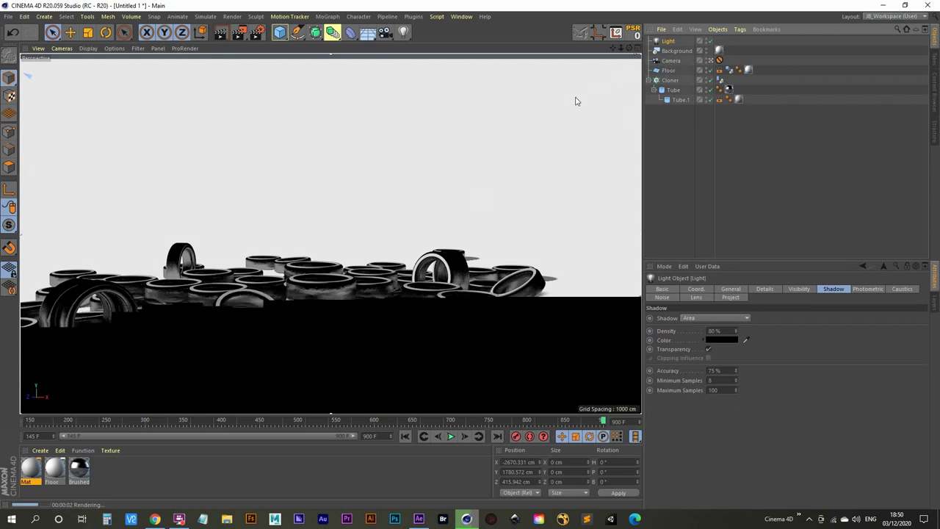
key("alt+r")
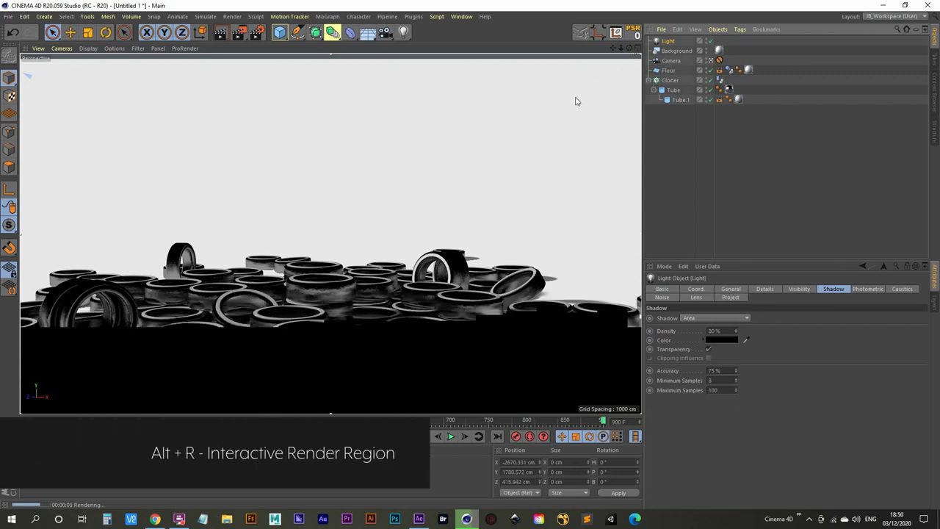
left_click(719, 60)
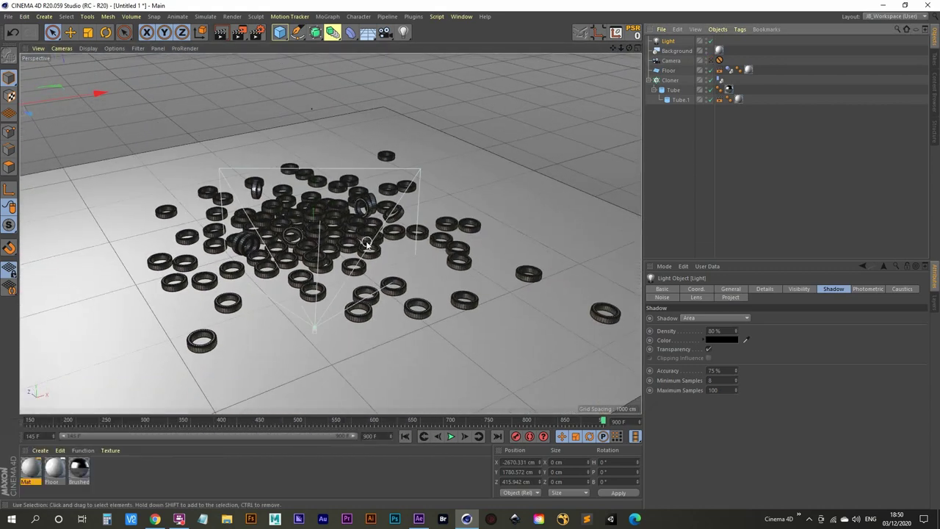
right_click(365, 242)
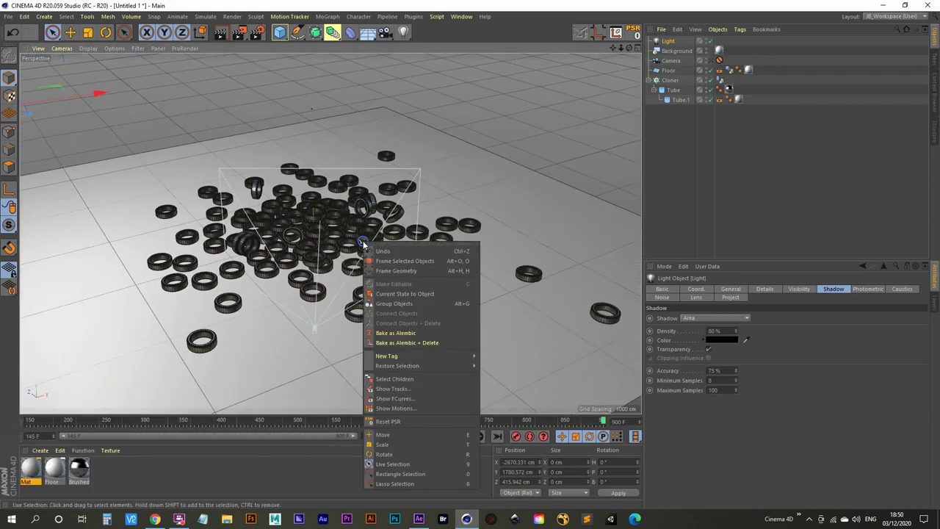
middle_click(403, 223)
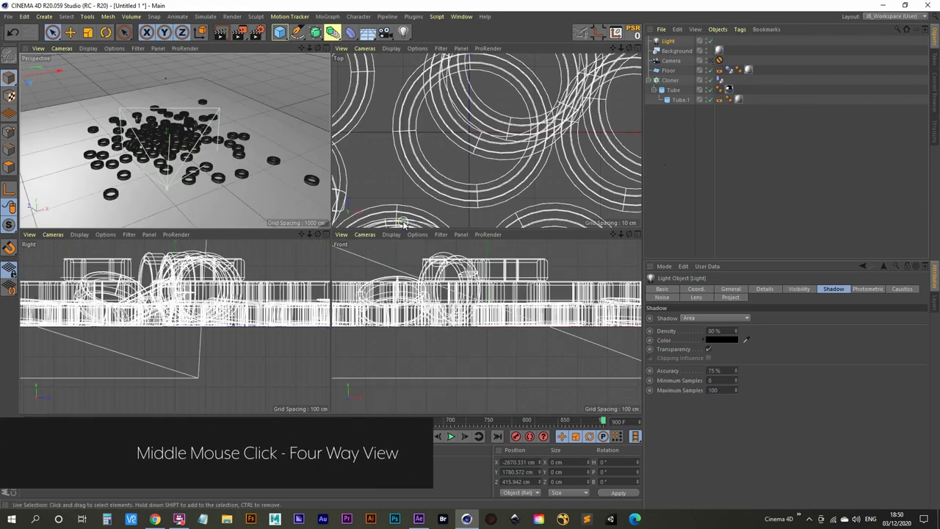
middle_click(478, 142)
scroll(332, 213, "down", 5)
scroll(271, 256, "down", 10)
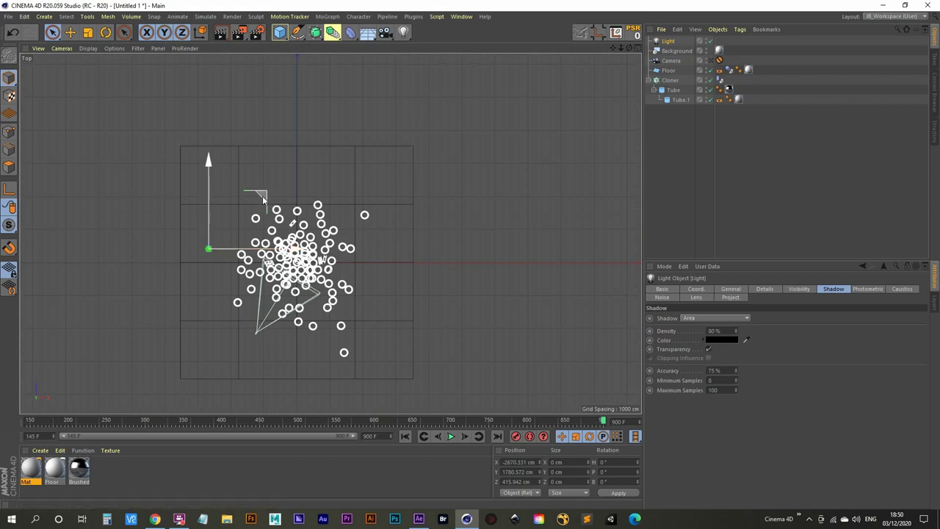
left_click_drag(263, 198, 487, 276)
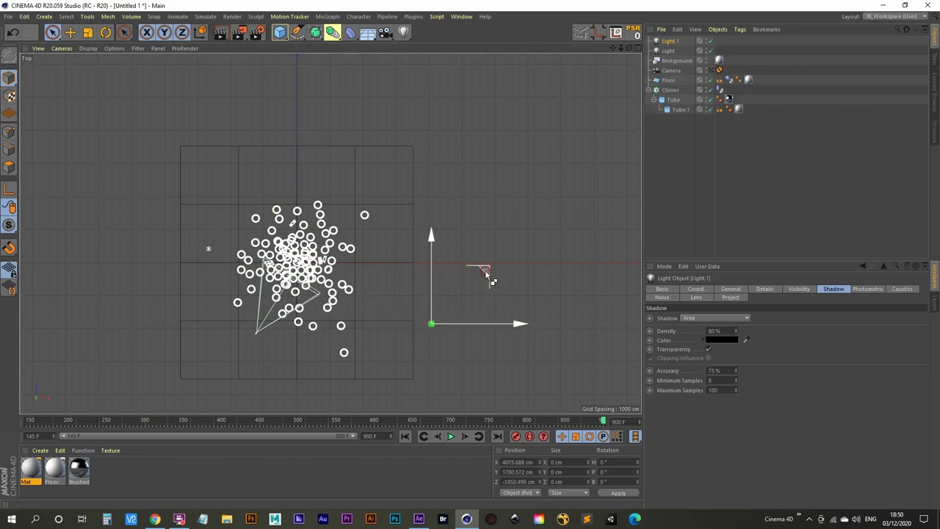
- Rename the original light as key and the duplicated light as fill
double_click(670, 50)
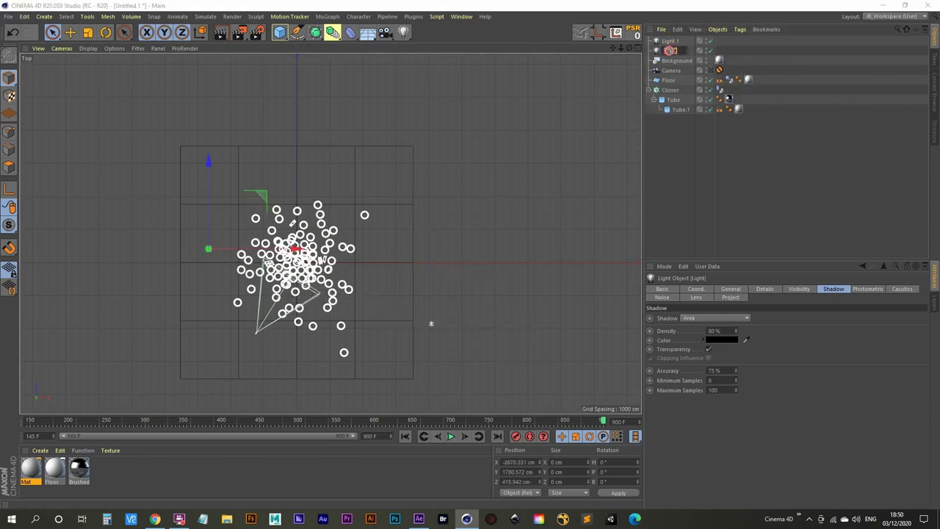
type("ley")
double_click(674, 41)
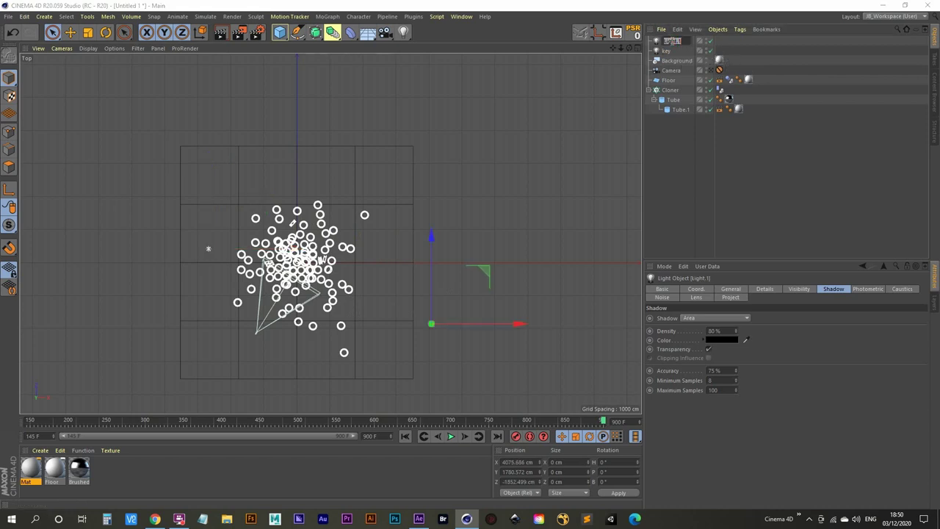
type("fill")
key("Return")
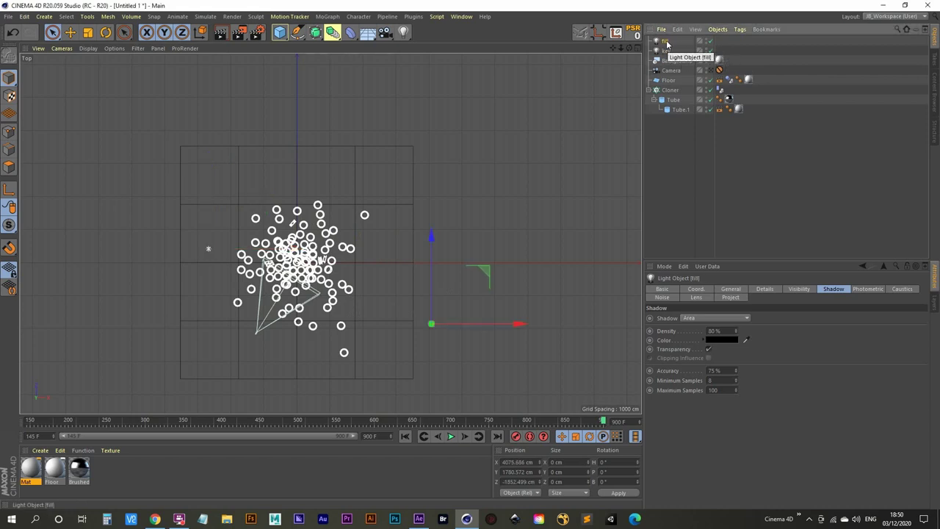
- Set the fill light's shadow to None and its intensity to 60%
left_click(726, 318)
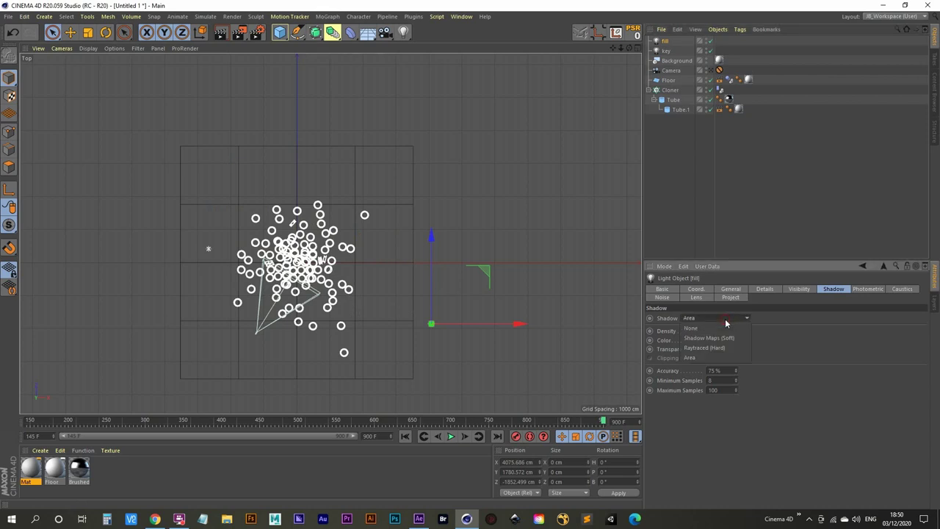
left_click(725, 331)
left_click(730, 289)
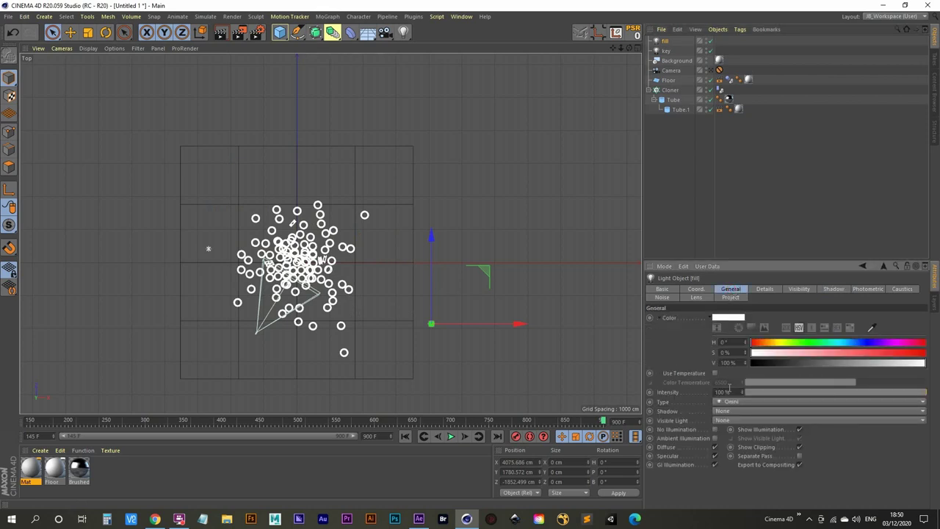
left_click(735, 391)
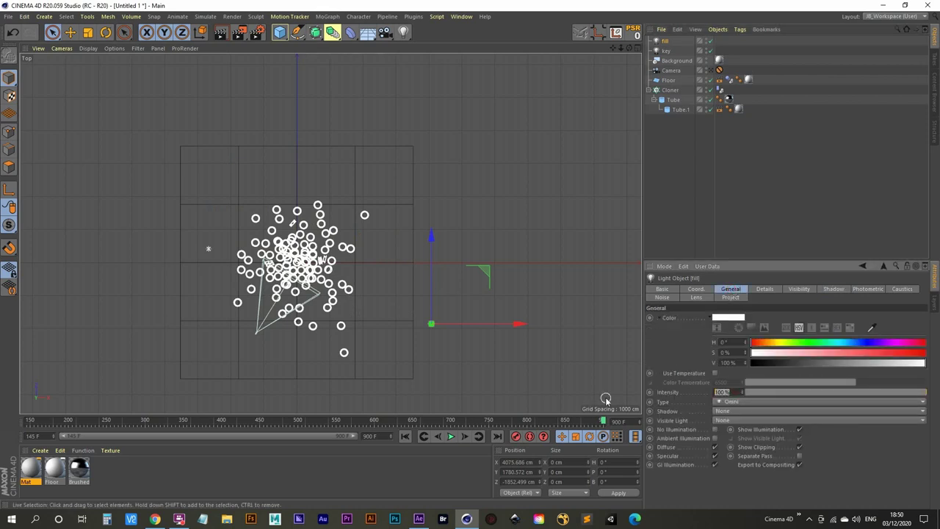
type("60")
key("Return")
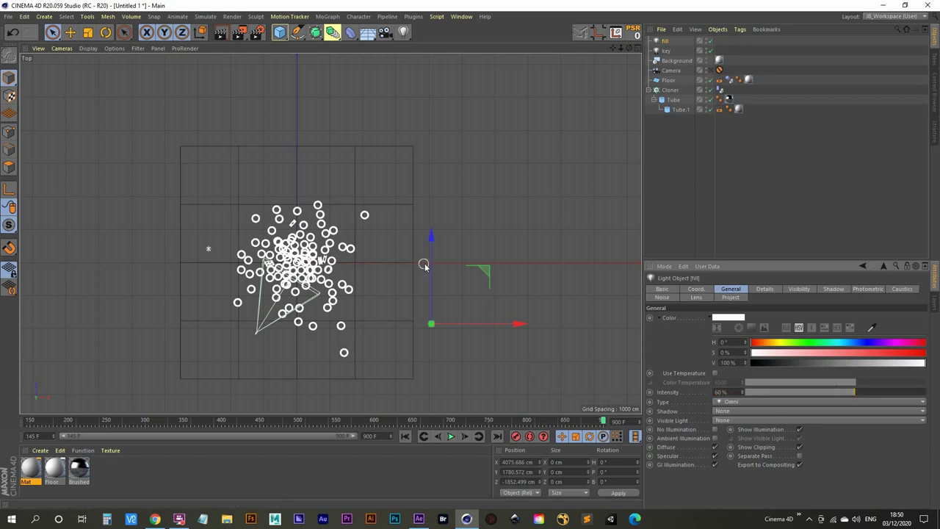
- Return to the perspective view through the scene camera and play the ring simulation to frame 223
middle_click(353, 251)
middle_click(207, 160)
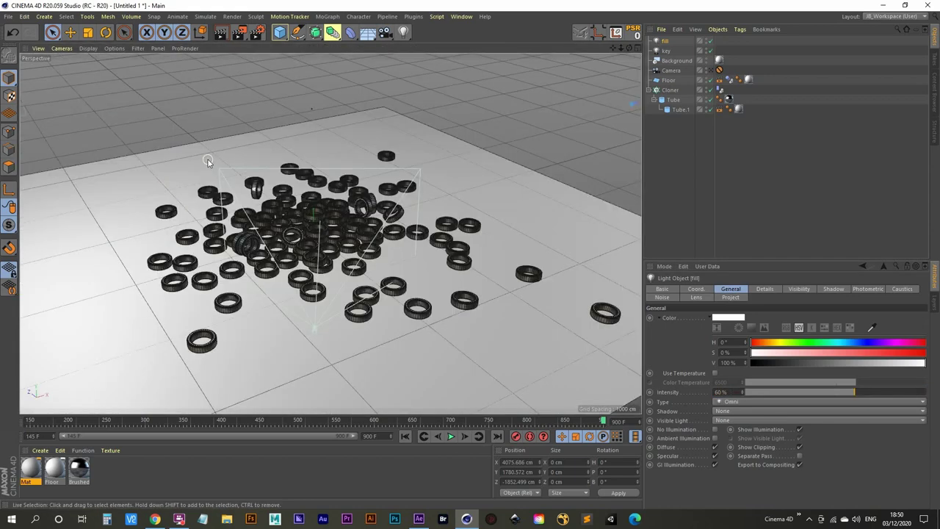
left_click(717, 70)
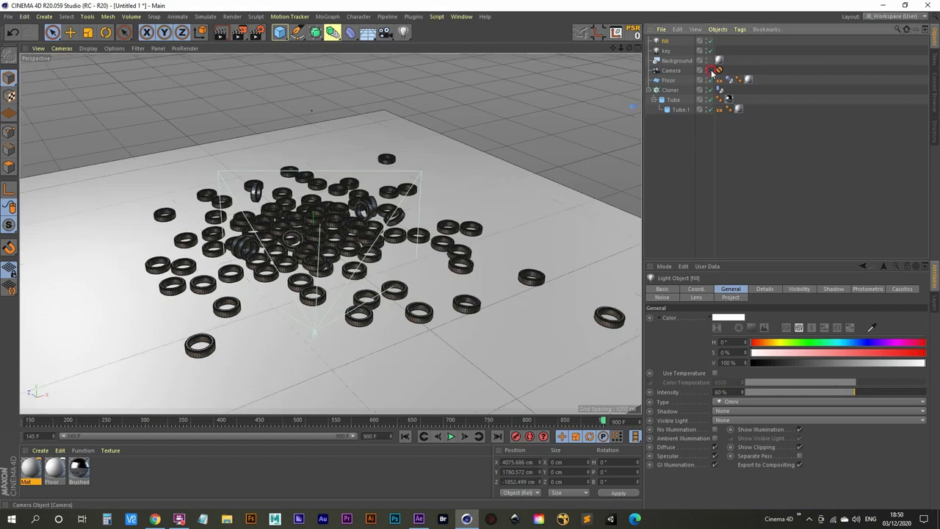
key("alt+r")
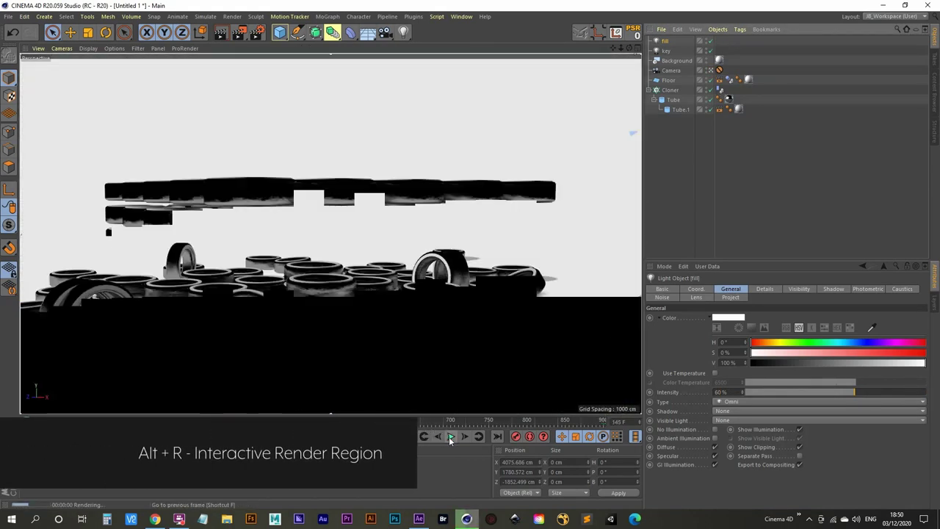
key("F8")
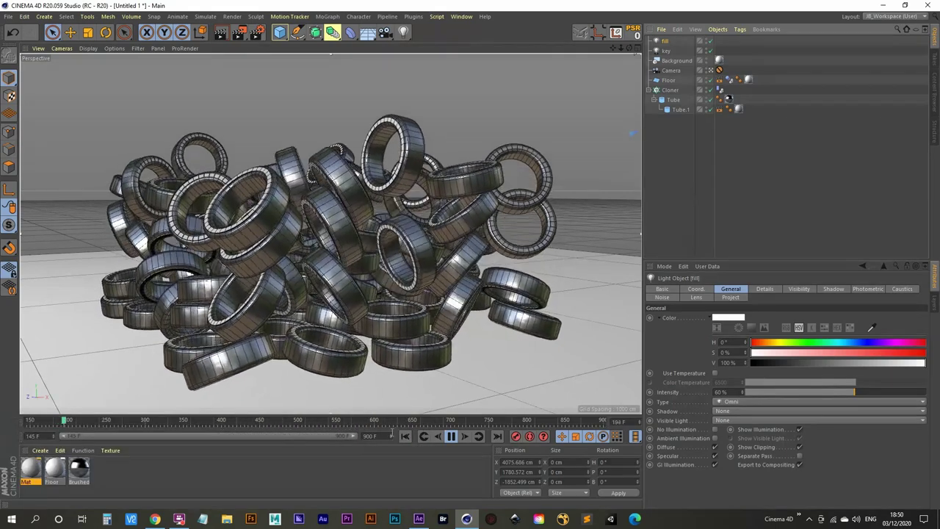
- Preview the lit rings at frame 223 in the interactive render region
key("ctrl+r")
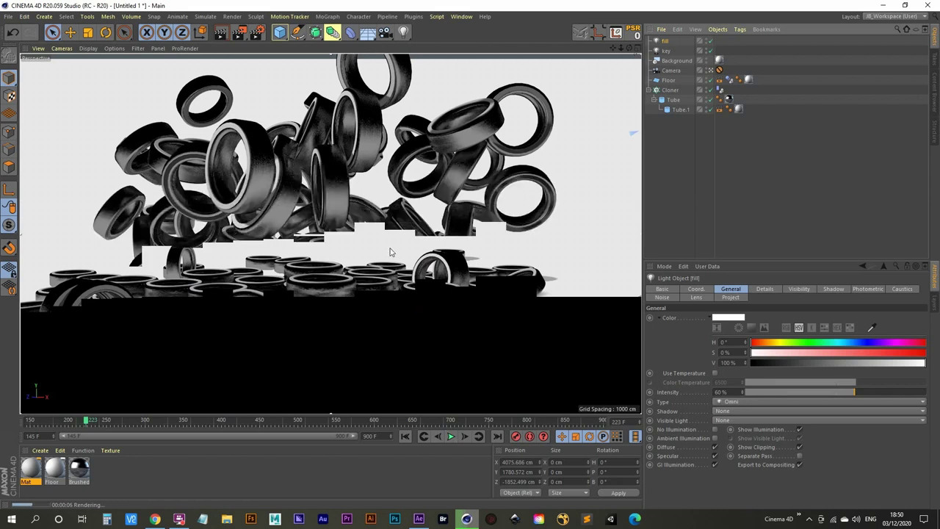
key("shift+r")
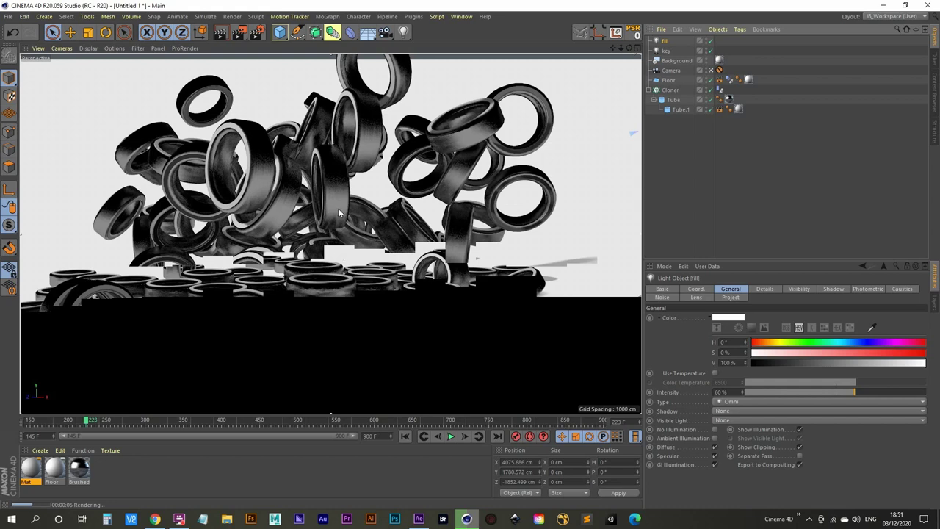
key("Escape")
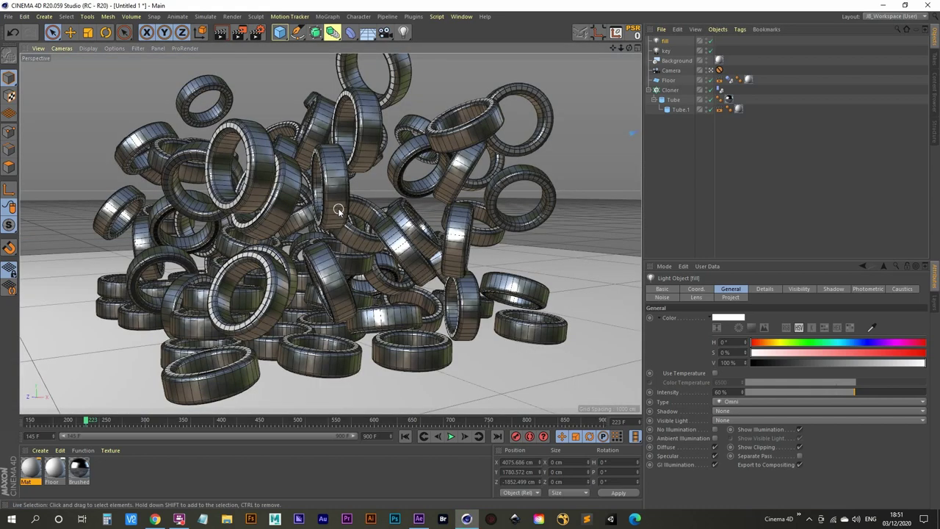
key("ctrl+r")
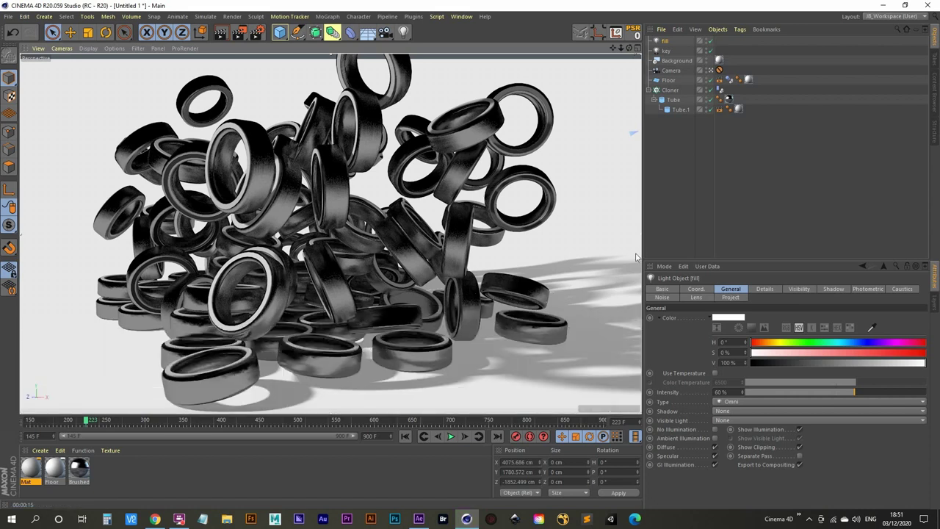
- Set the key light's Y position to 2300 cm
left_click(667, 51)
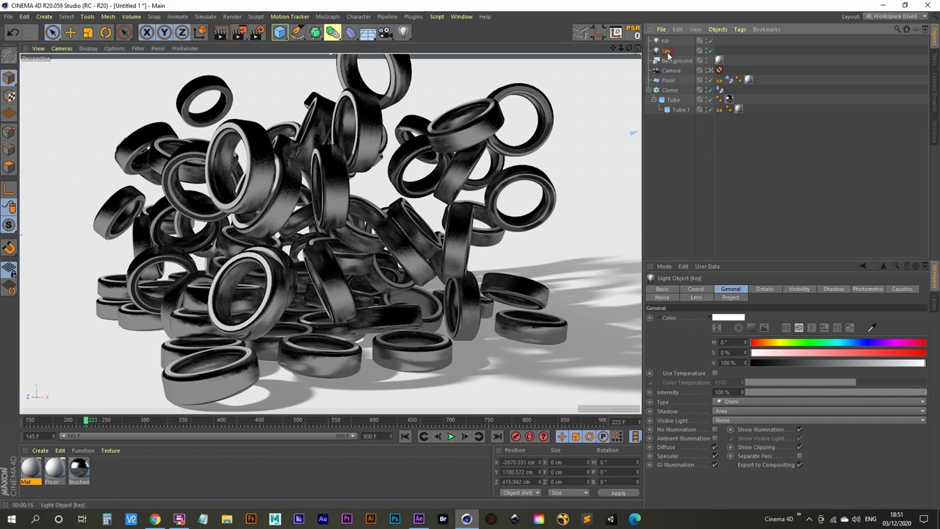
left_click(695, 289)
key("ctrl+r")
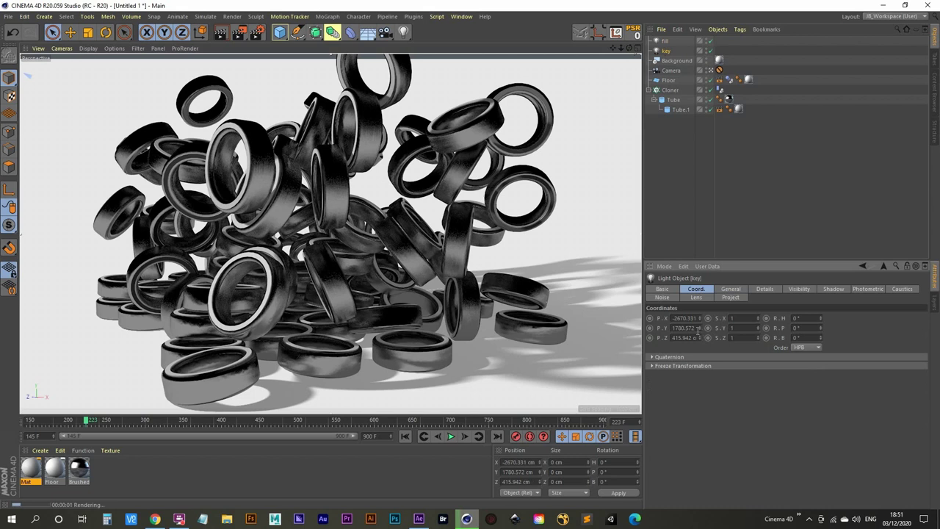
double_click(696, 329)
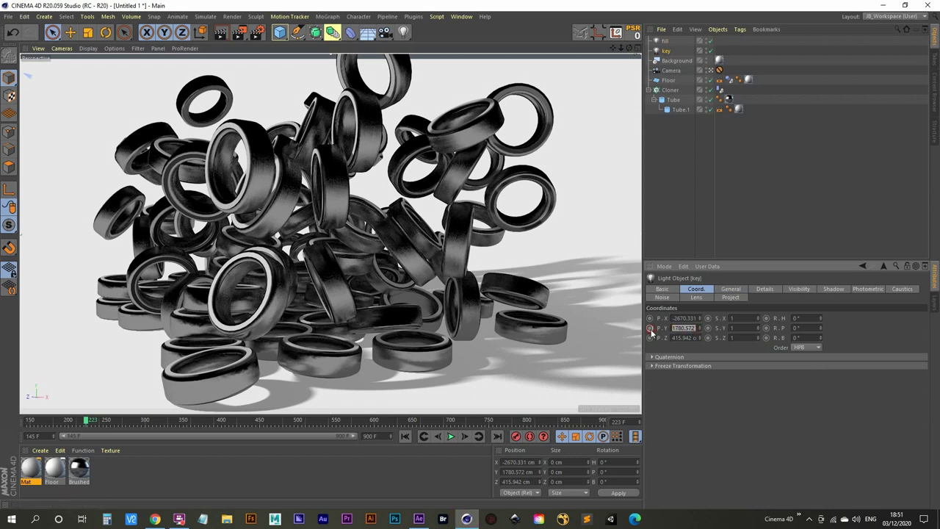
type("25")
key("Return")
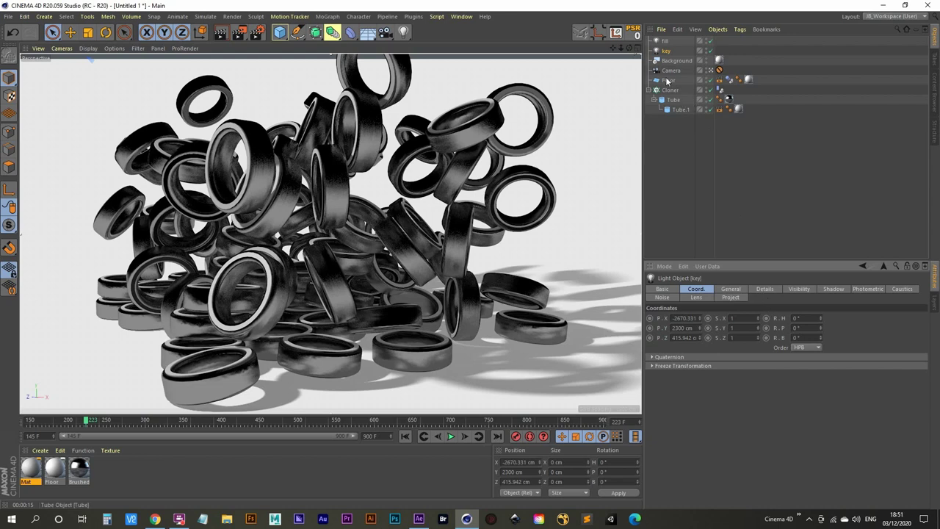
- Turn off the interactive render region and add a new light to the scene
left_click(665, 41)
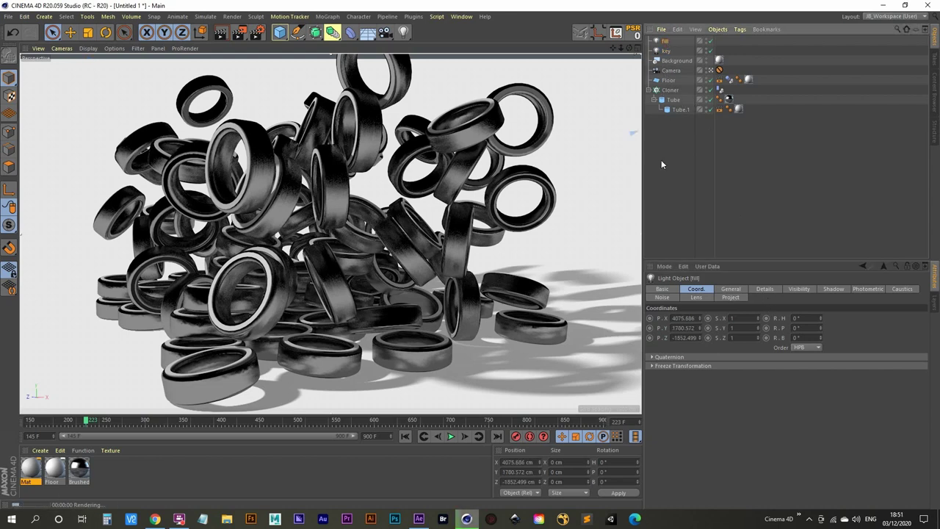
key("Escape")
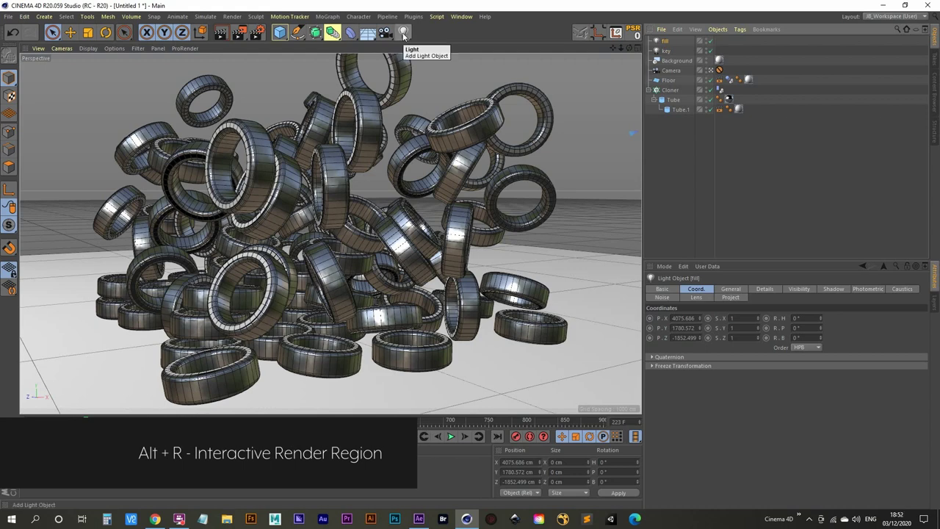
left_click(403, 33)
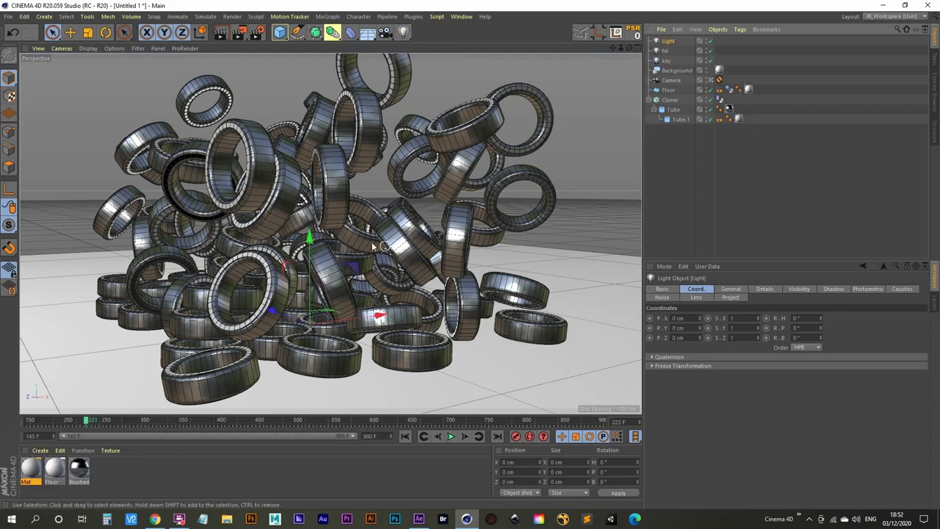
- Set the new light's Y position to 3000 cm
double_click(692, 328)
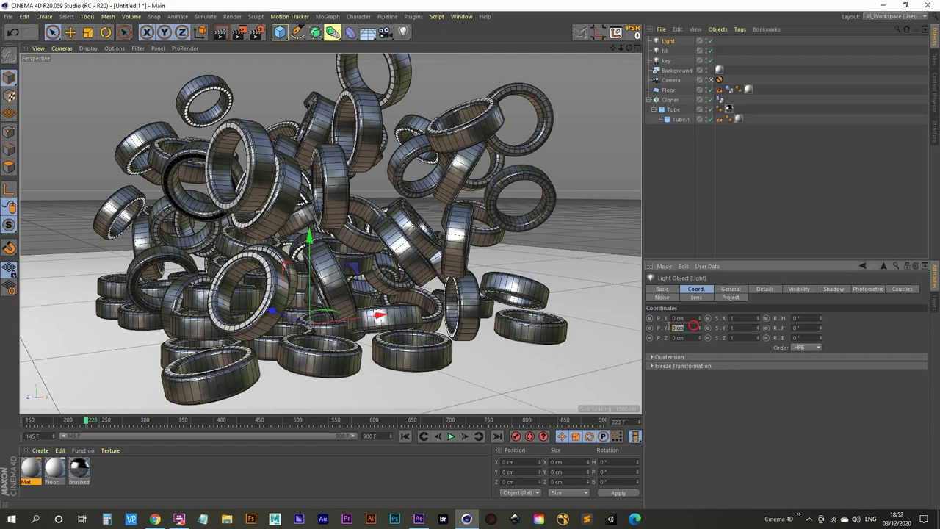
type("3000")
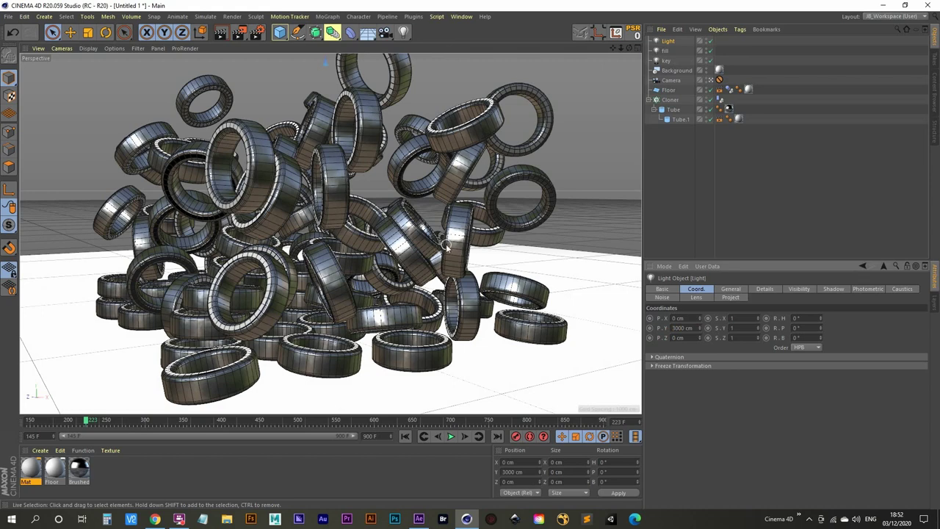
- Disable Save and Multi-Pass in the render settings and check the output size
left_click(256, 33)
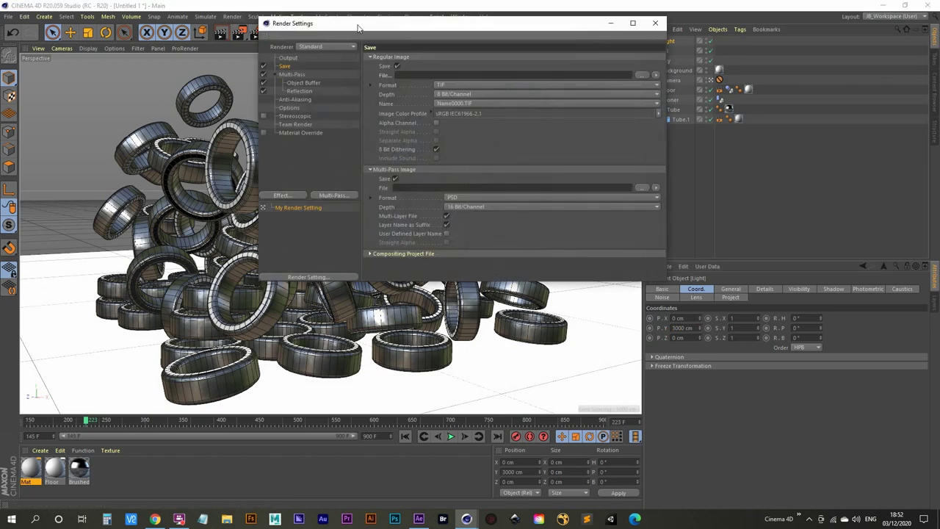
left_click_drag(358, 27, 374, 91)
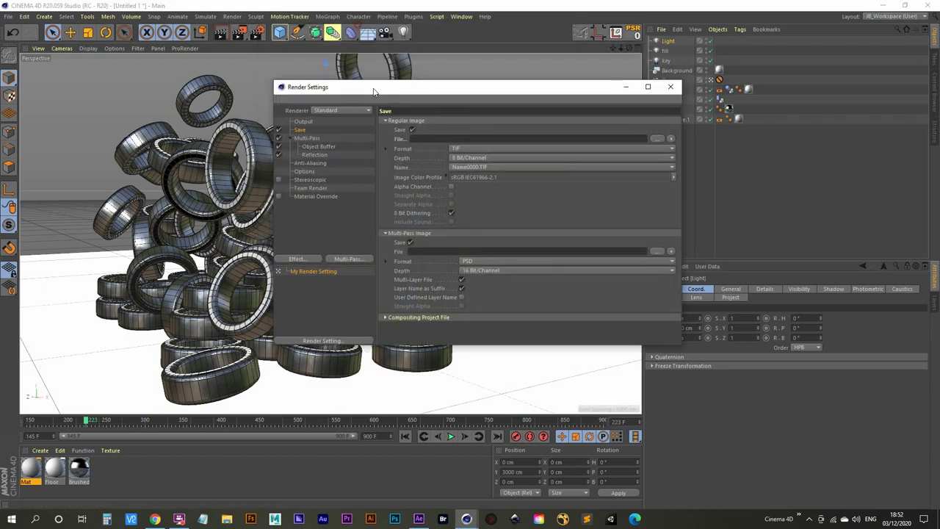
left_click(278, 130)
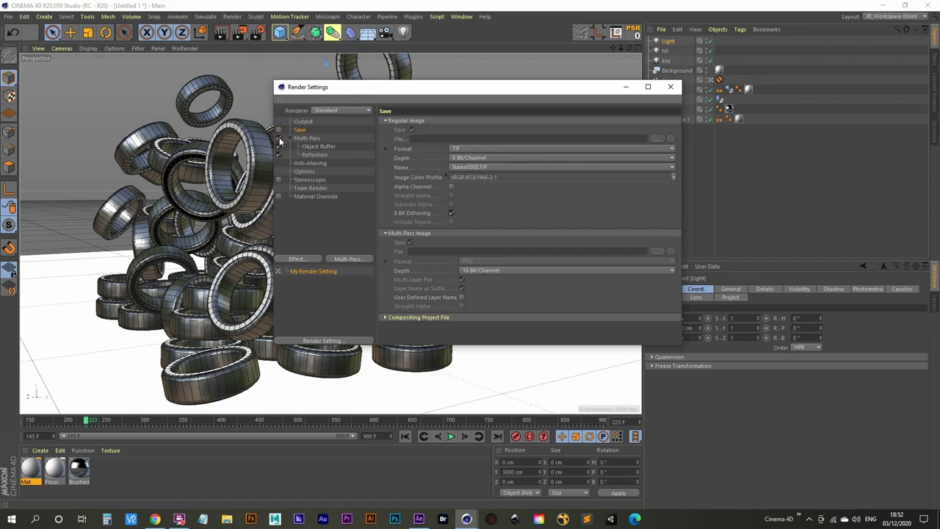
left_click(279, 138)
left_click(301, 122)
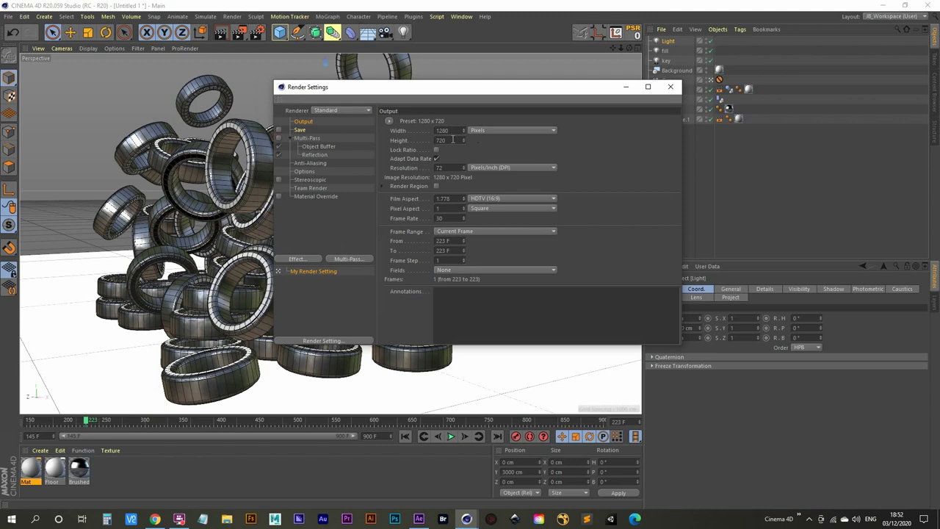
left_click(671, 88)
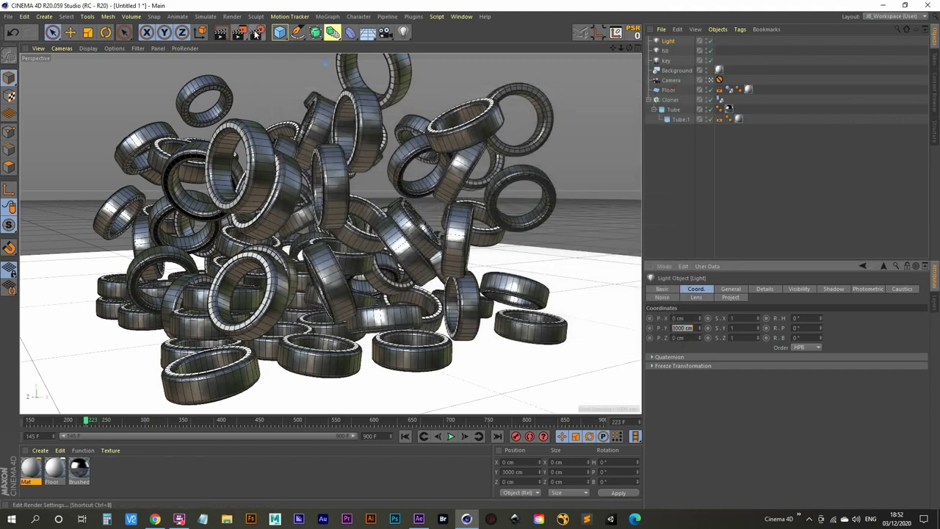
- Render frame 223 to a maximized Picture Viewer, leaving it rendering while returning to the scene
left_click(239, 32)
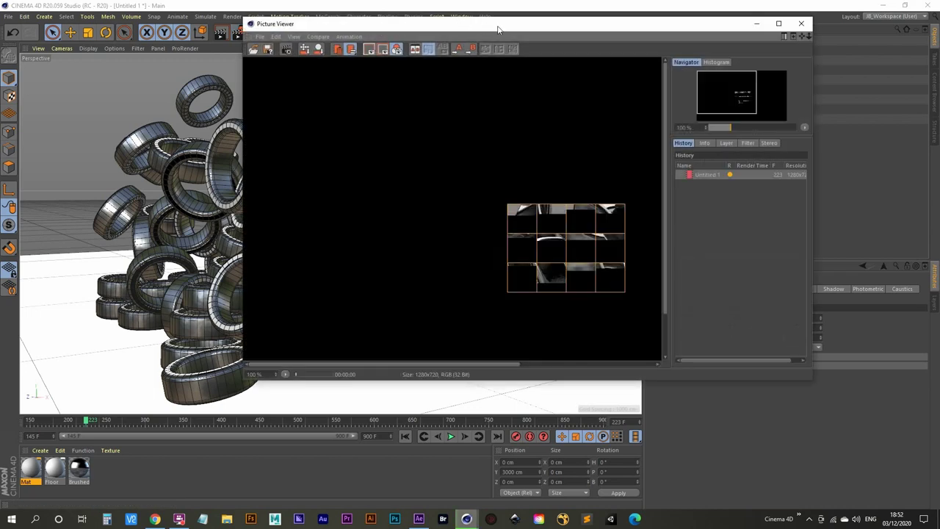
double_click(497, 30)
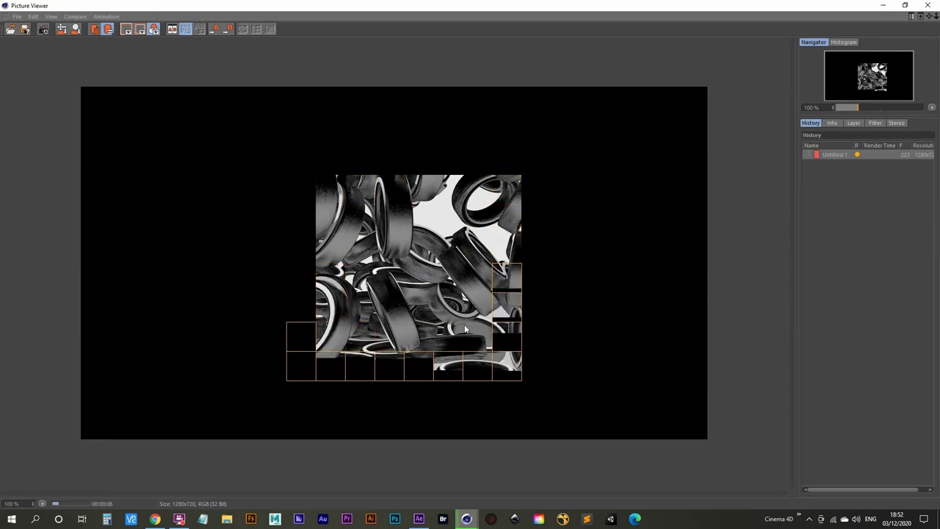
left_click(883, 5)
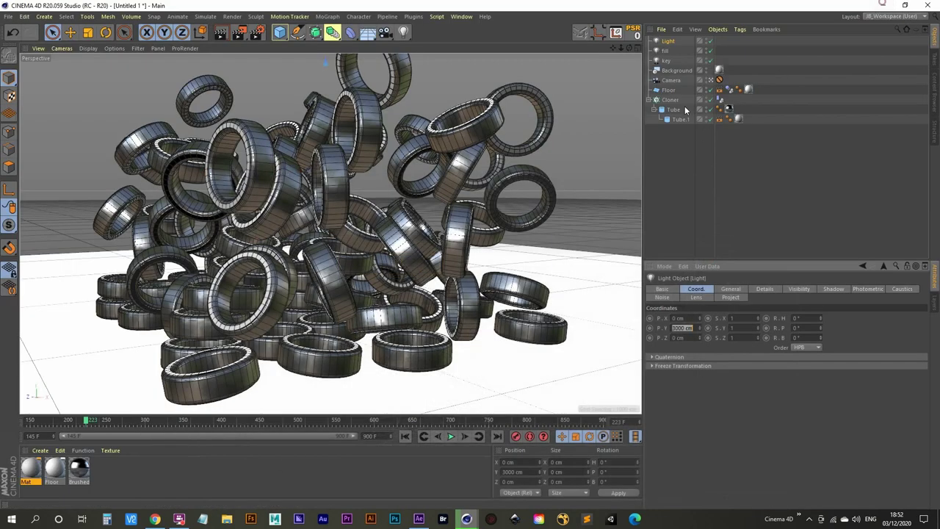
- Move the new light behind and above the rings, to about X 756, Y 3670 and Z 979 cm
middle_click(451, 227)
middle_click(470, 168)
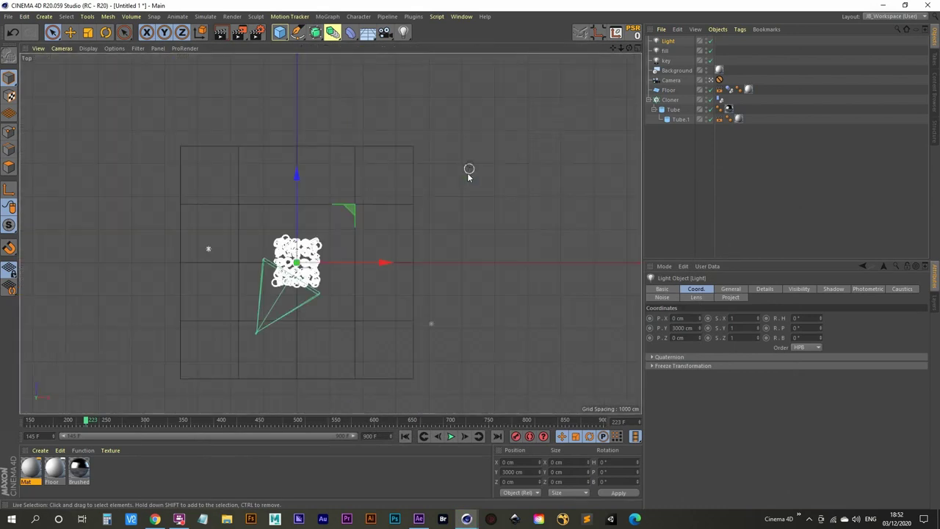
left_click_drag(352, 210, 377, 179)
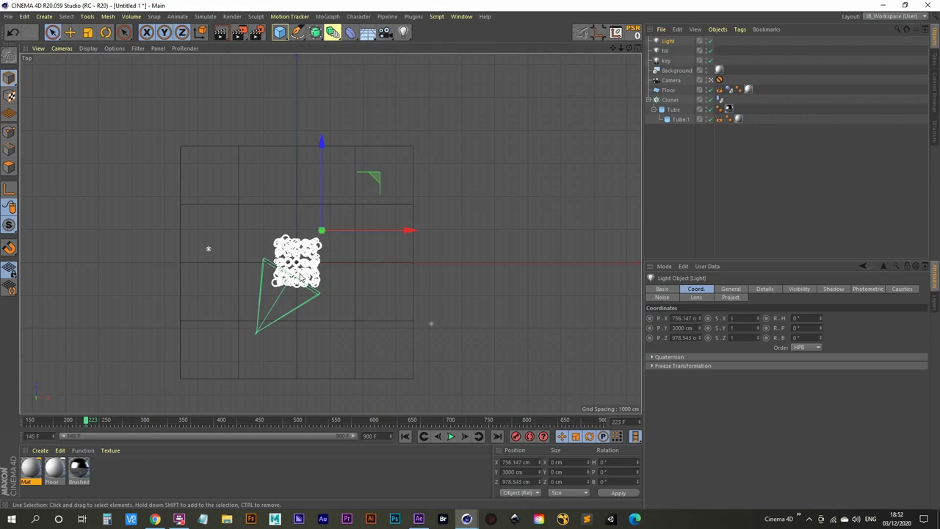
middle_click(345, 268)
right_click_drag(156, 346, 223, 267, "alt")
left_click_drag(223, 267, 220, 243)
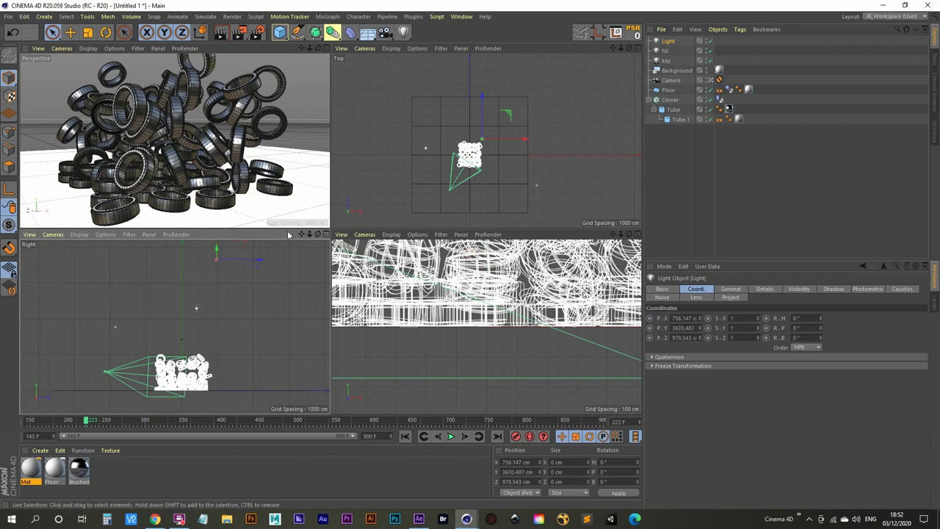
- Review the finished render of the rings in the Picture Viewer
mouse_move(466, 518)
left_click(519, 473)
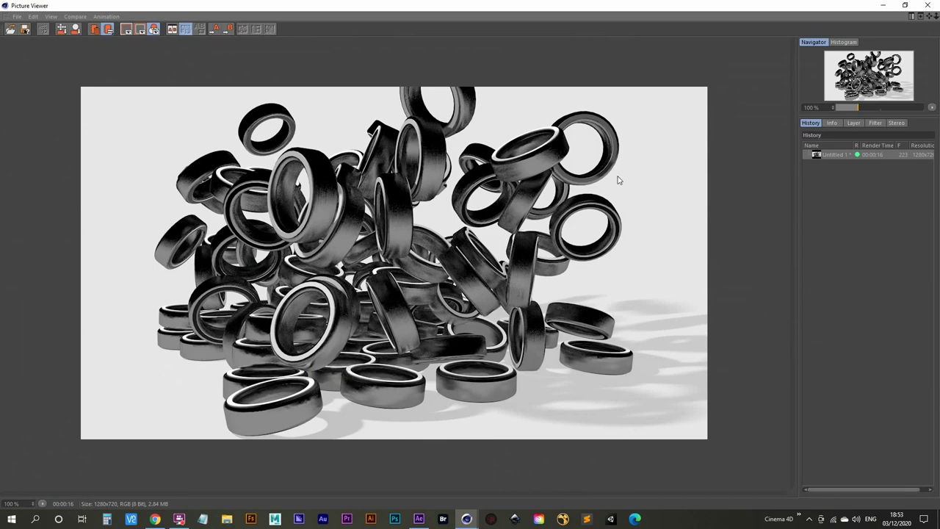
left_click(883, 5)
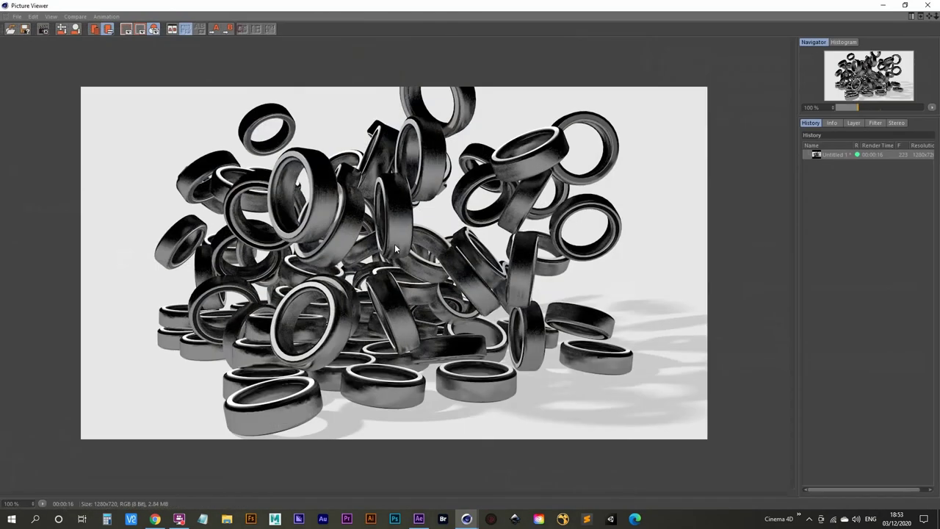
- Render the frame with the repositioned light and compare it with the previous render in the history
key("shift+r")
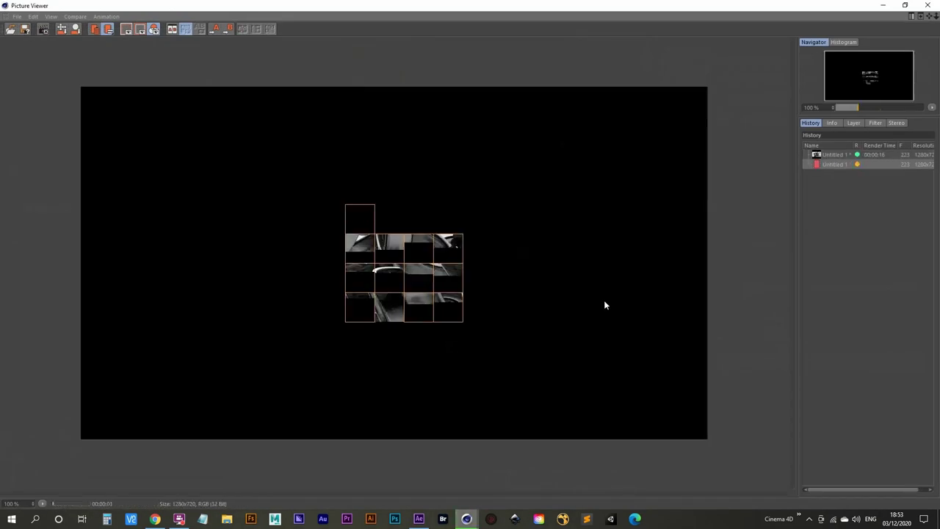
left_click(834, 155)
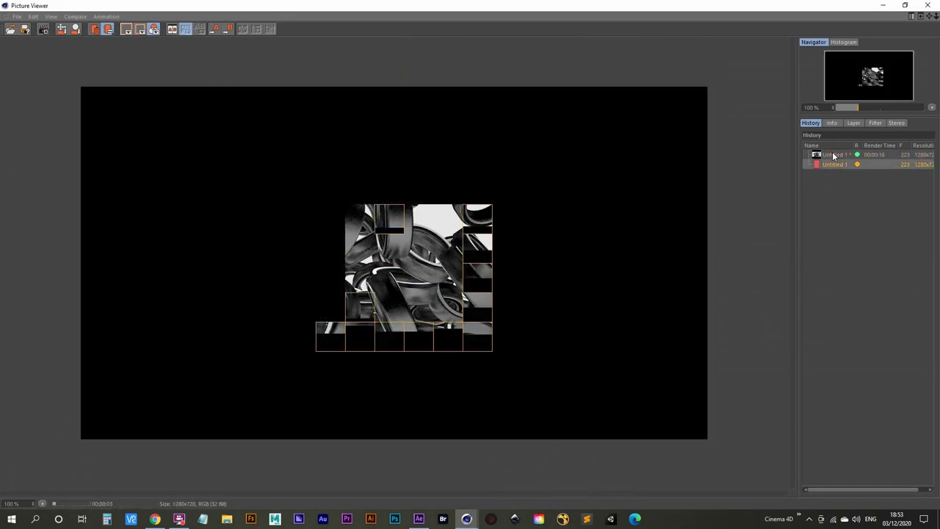
left_click(834, 156)
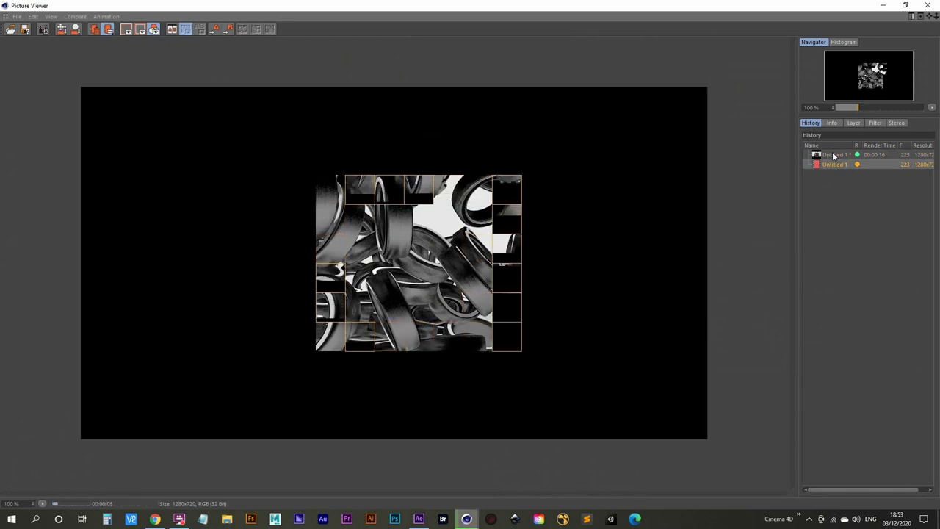
left_click(833, 155)
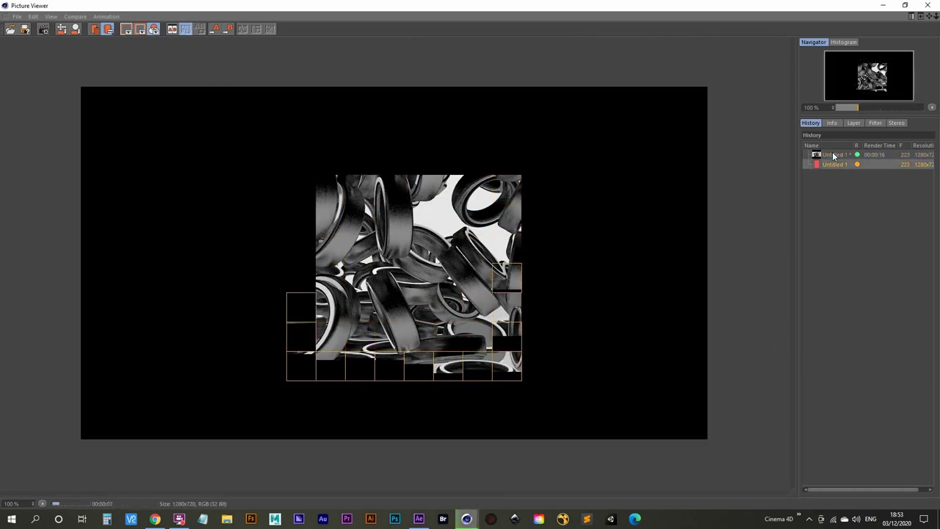
left_click(834, 156)
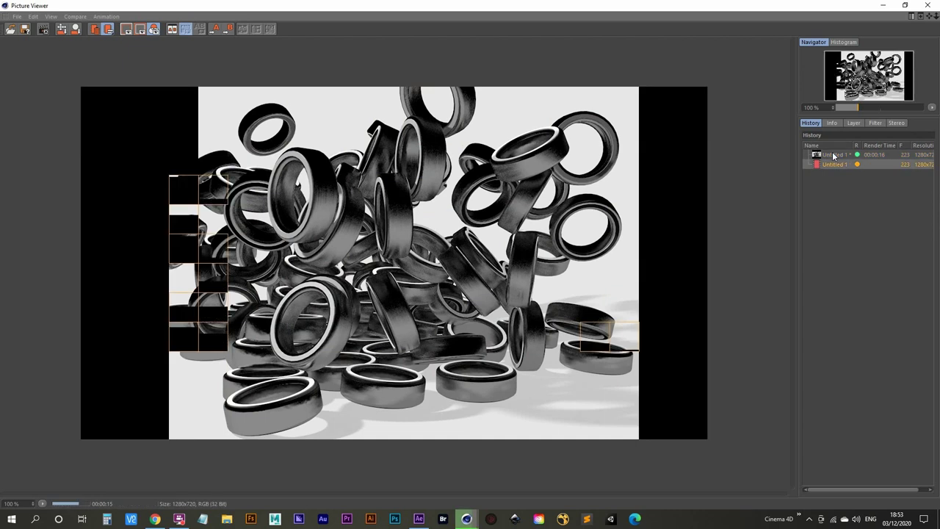
left_click(834, 156)
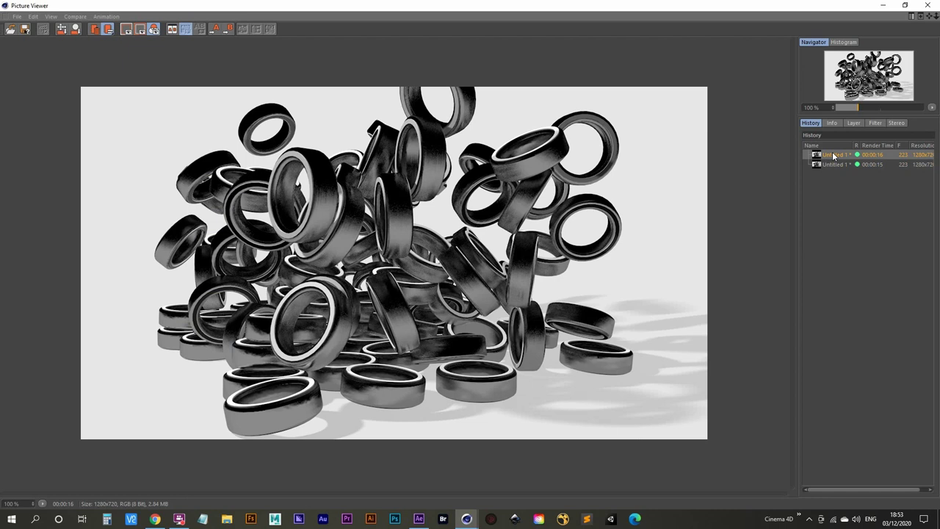
key("Down")
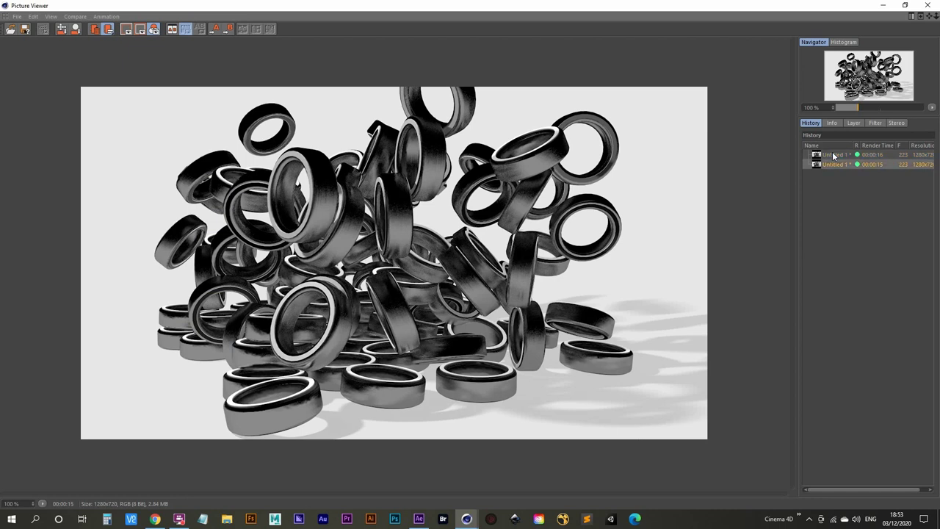
key("Up")
key("Down")
left_click(884, 6)
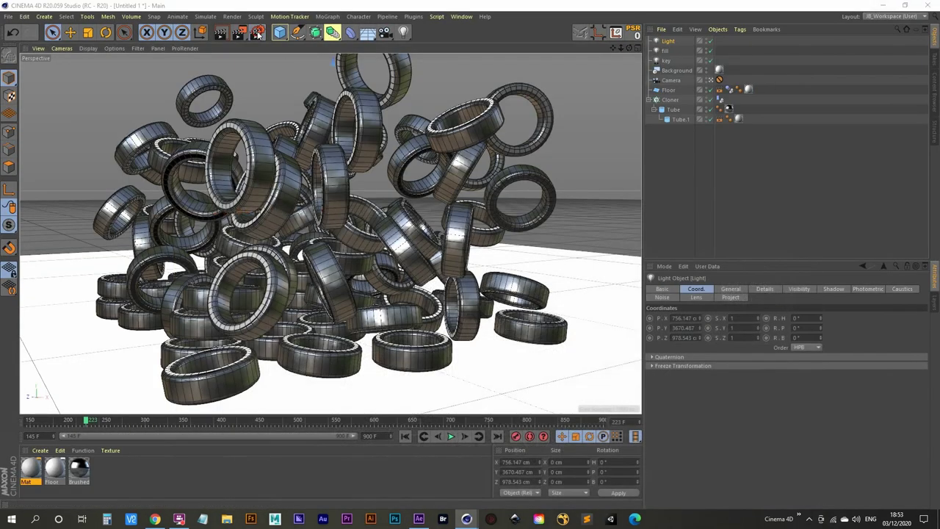
- Add the Ambient Occlusion effect with its default values to the render settings
left_click(258, 33)
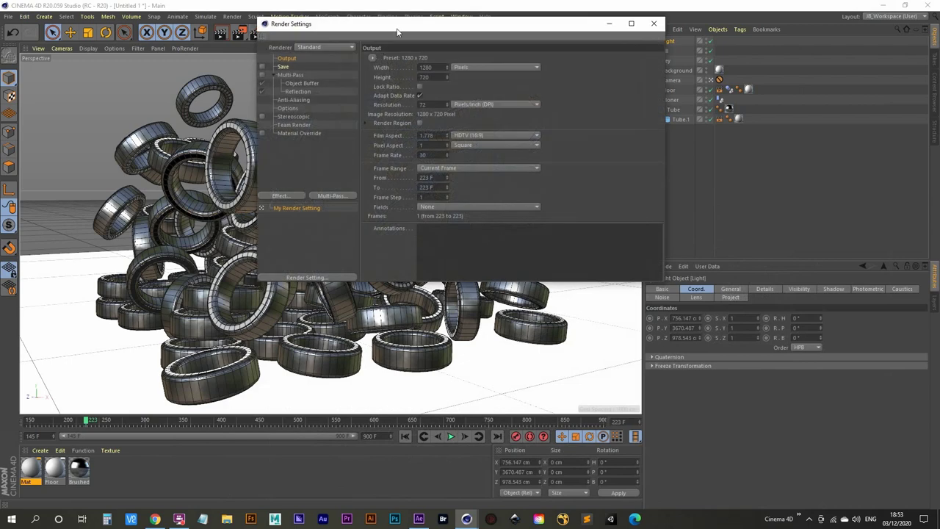
left_click_drag(397, 32, 444, 76)
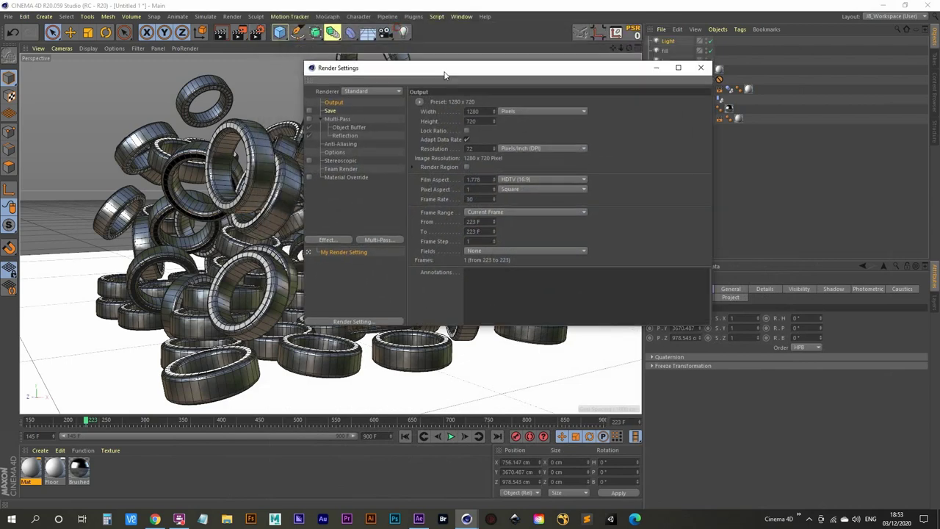
left_click(332, 241)
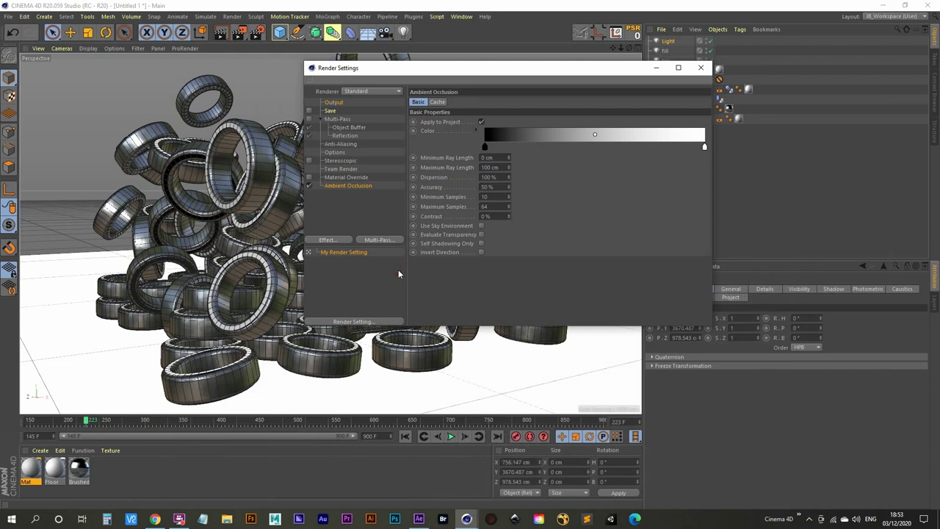
left_click(700, 68)
- Render the frame with Ambient Occlusion and compare it repeatedly with the render made without it
left_click(238, 32)
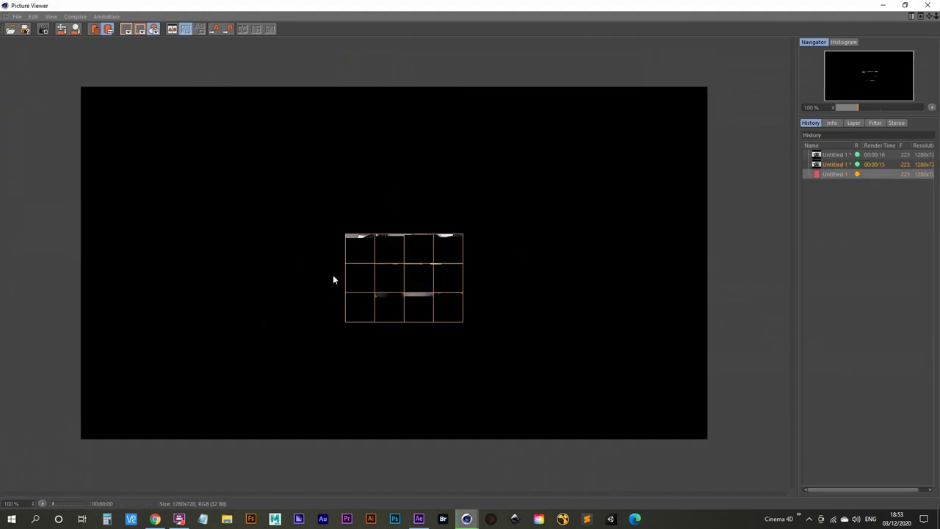
left_click(843, 168)
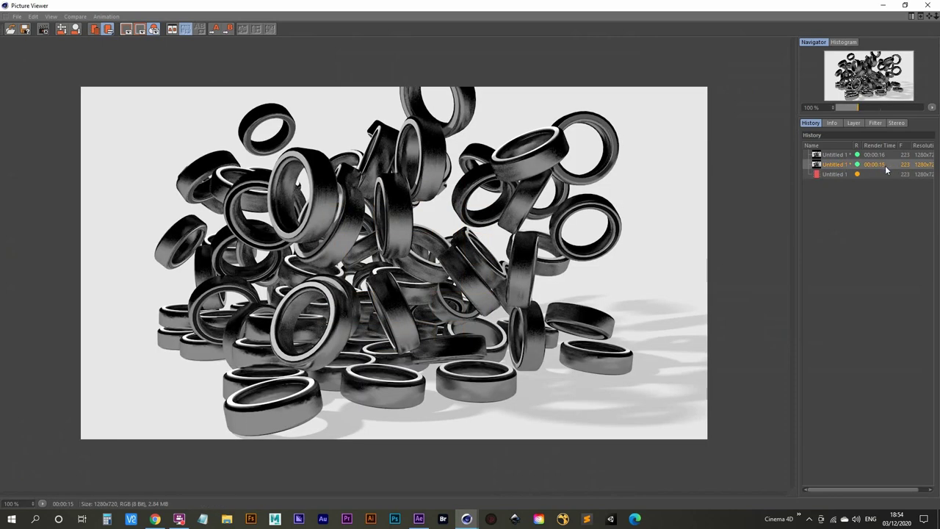
left_click(833, 176)
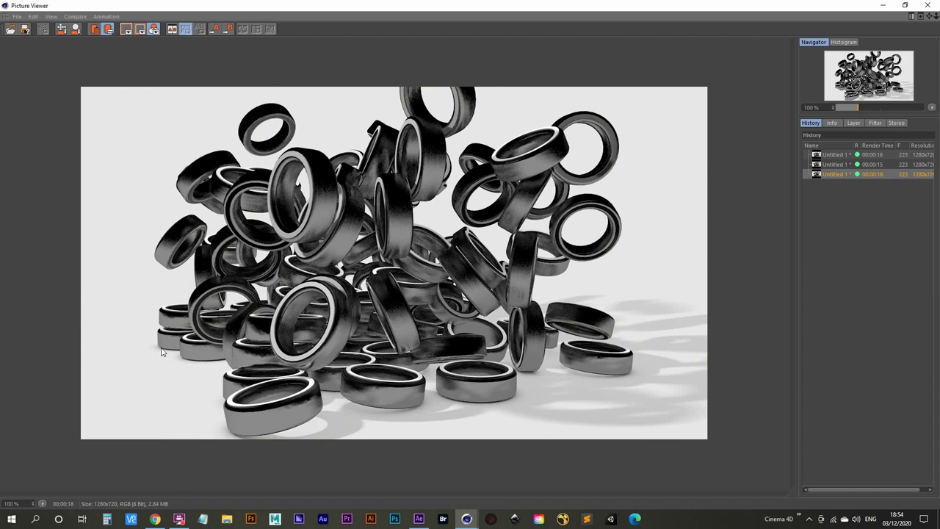
left_click(834, 166)
key("Down")
key("Up")
key("Down")
key("Up")
key("Down")
key("Up")
key("Down")
left_click(883, 5)
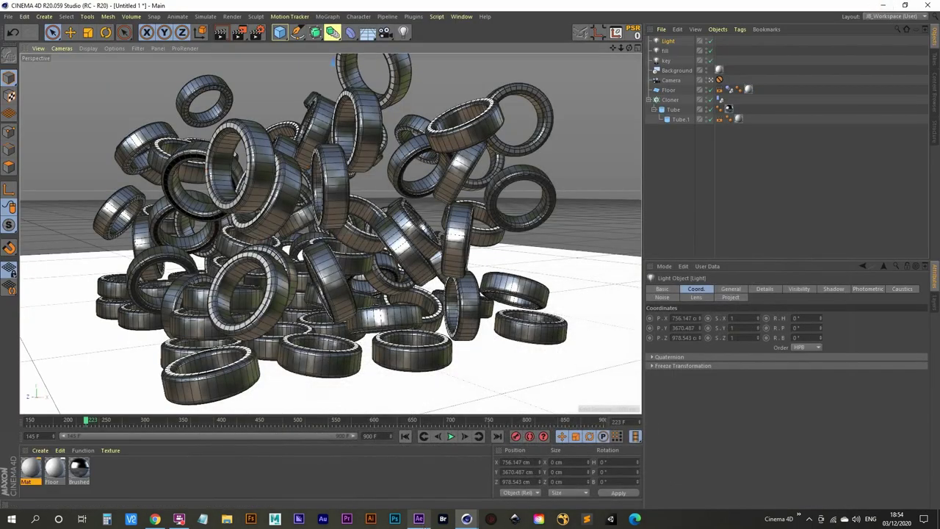
- Switch to After Effects and examine the reference ring animation in the seq_1 composition around 0:00:06:22
left_click(418, 518)
left_click(110, 472)
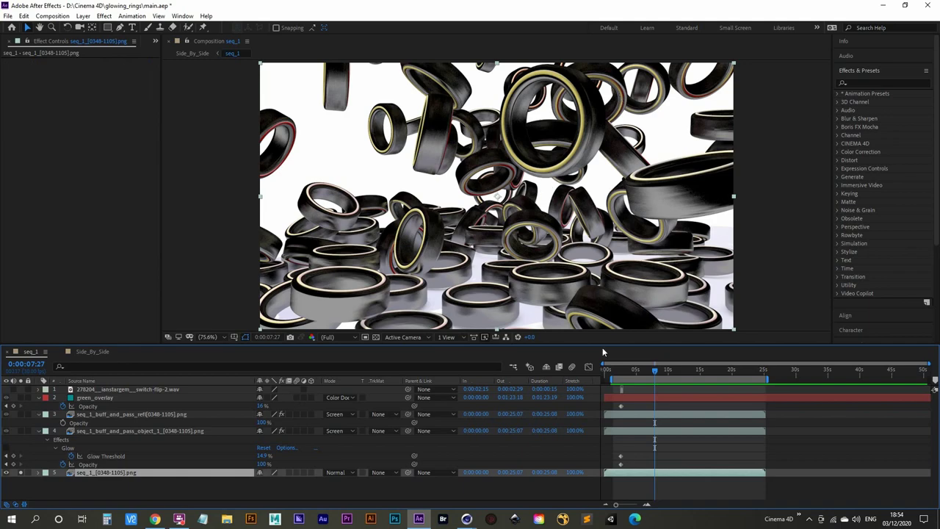
mouse_move(656, 372)
left_mouse_down()
mouse_move(669, 368)
mouse_move(647, 374)
left_mouse_up()
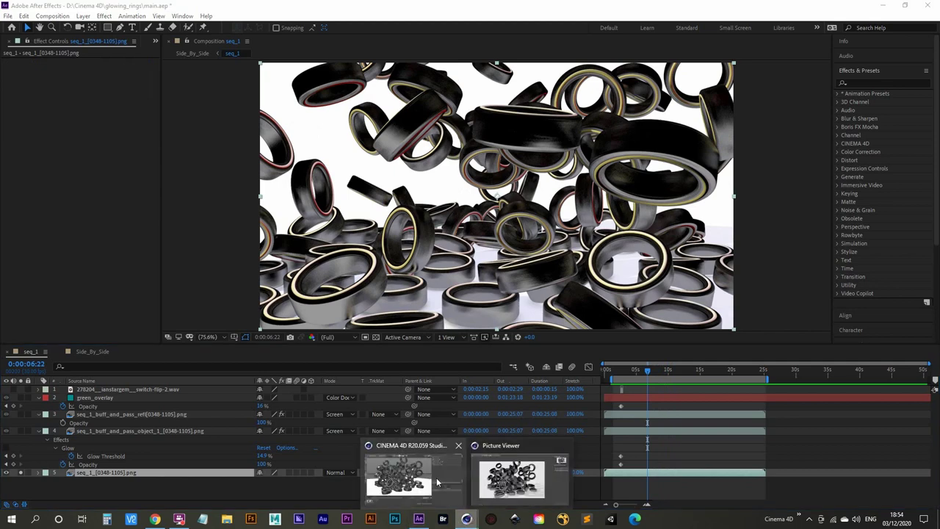
- Return to Cinema 4D and examine the general color and intensity settings of the key and fill lights
left_click(435, 478)
left_click(666, 60)
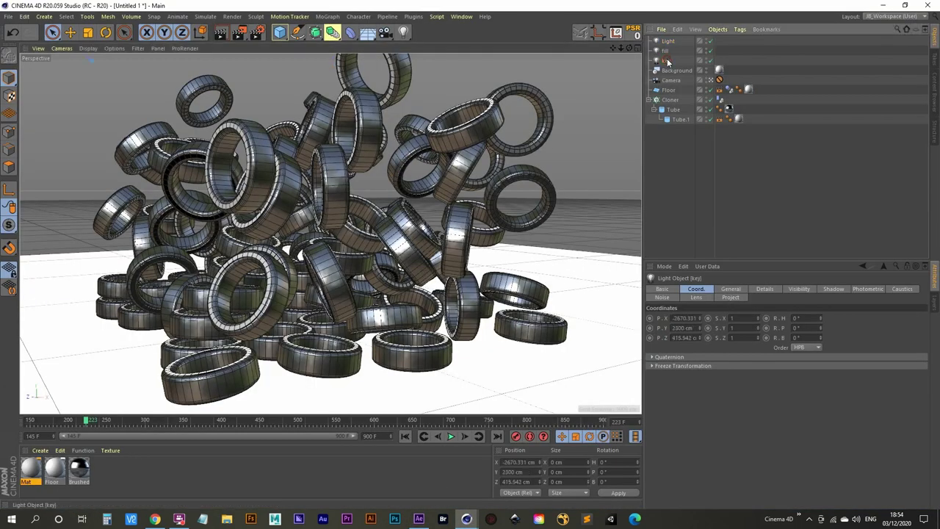
left_click(731, 288)
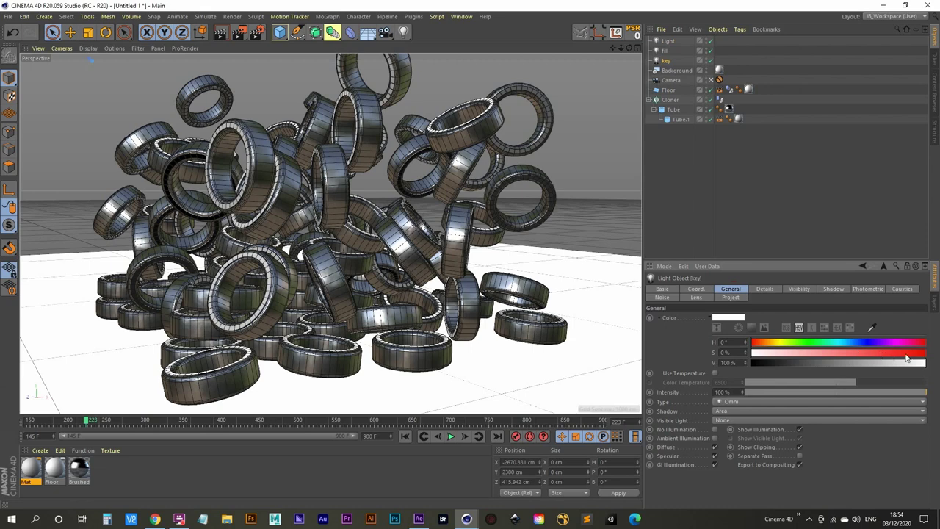
left_click(666, 51)
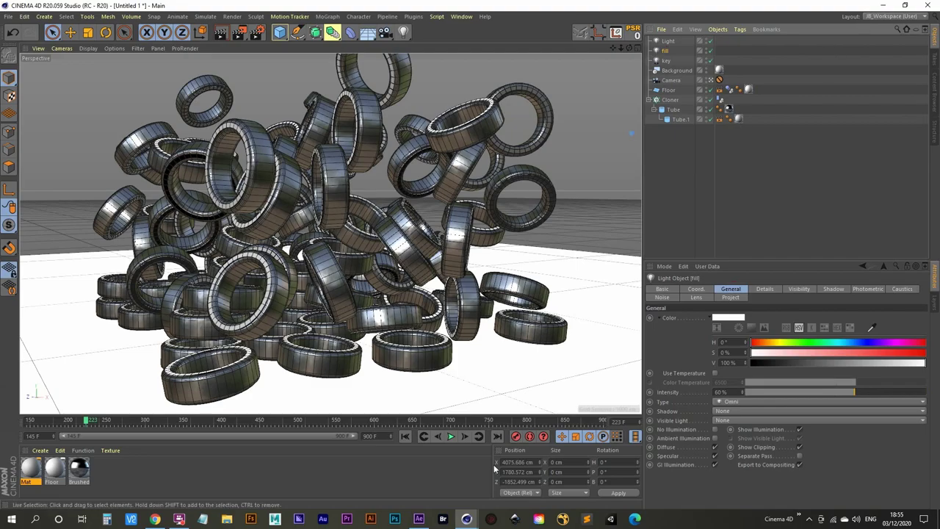
- Switch to After Effects, go to 0:00:07:13, solo the seq_1_buff_and_pass_object_1 layer and enable its Tint, Glow and Gaussian Blur effects
left_click(418, 519)
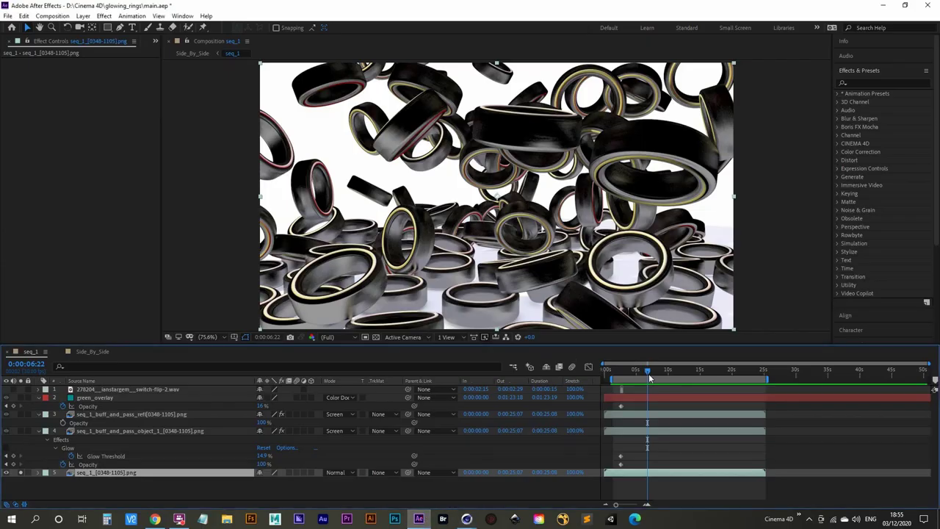
left_click_drag(646, 369, 651, 370)
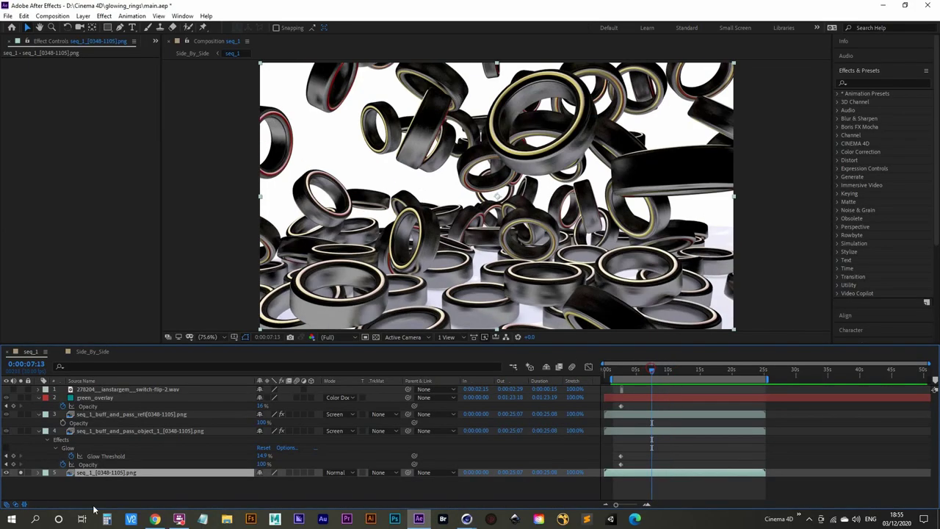
left_click(20, 432)
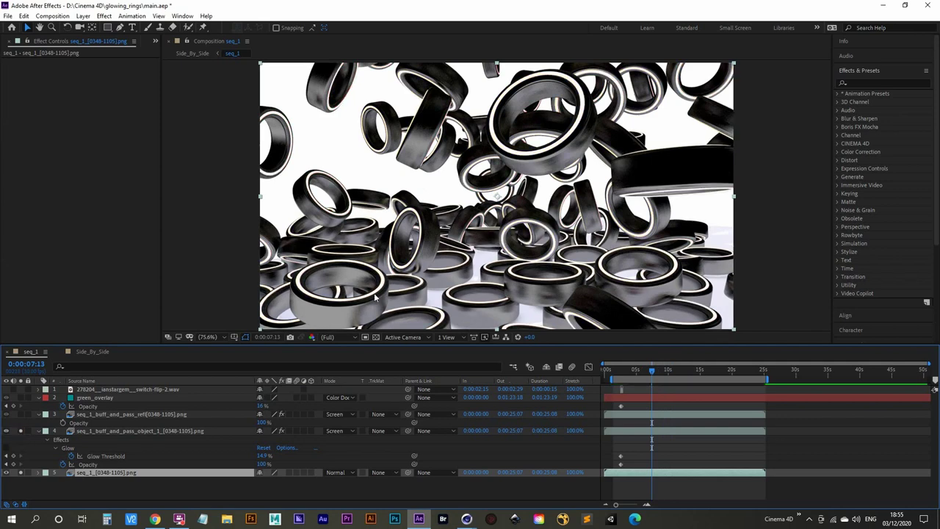
left_click(77, 431)
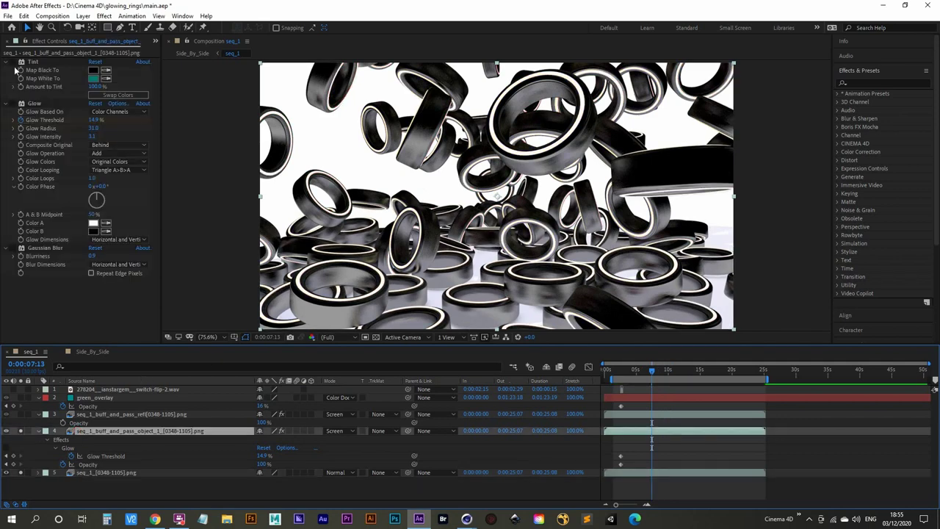
left_click(11, 103)
left_click(11, 103)
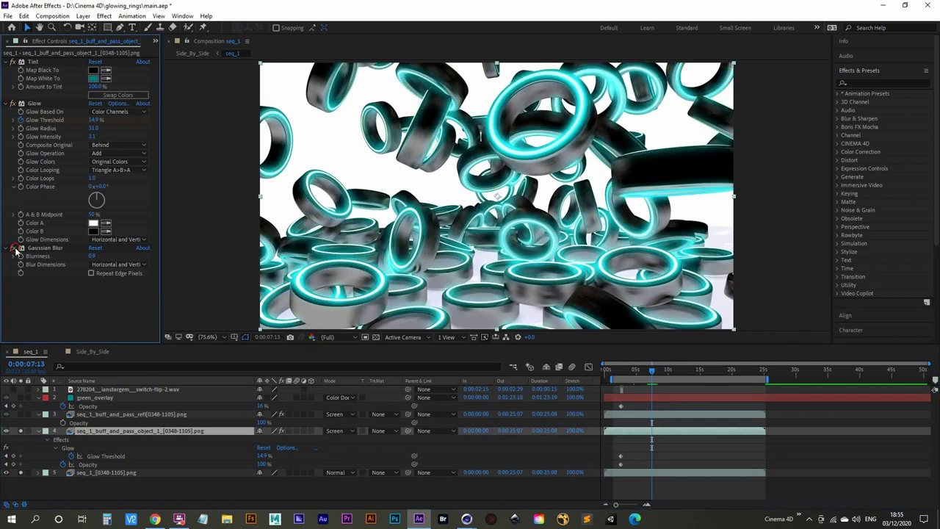
- Compare the Cinema 4D test render with the object buffer, reflection and main sequence layers in After Effects, and return to the Cinema 4D scene
left_click(882, 6)
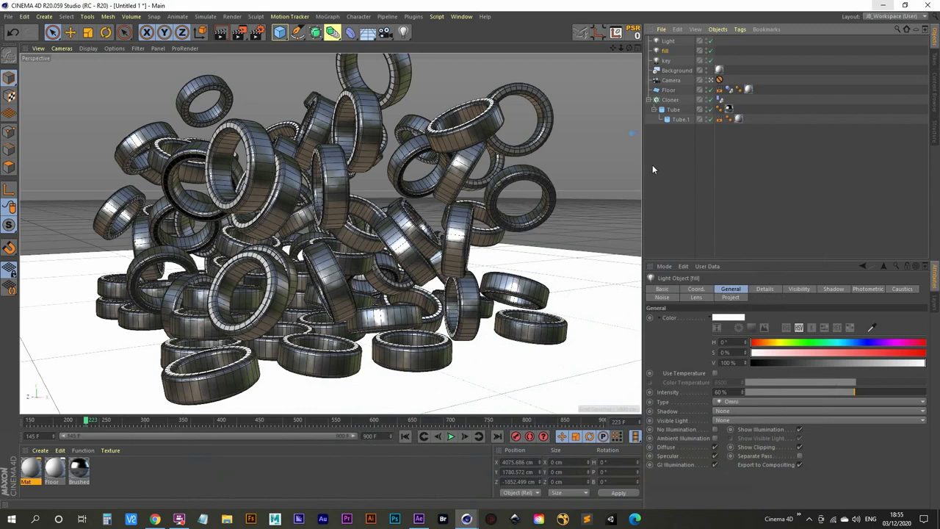
mouse_move(467, 518)
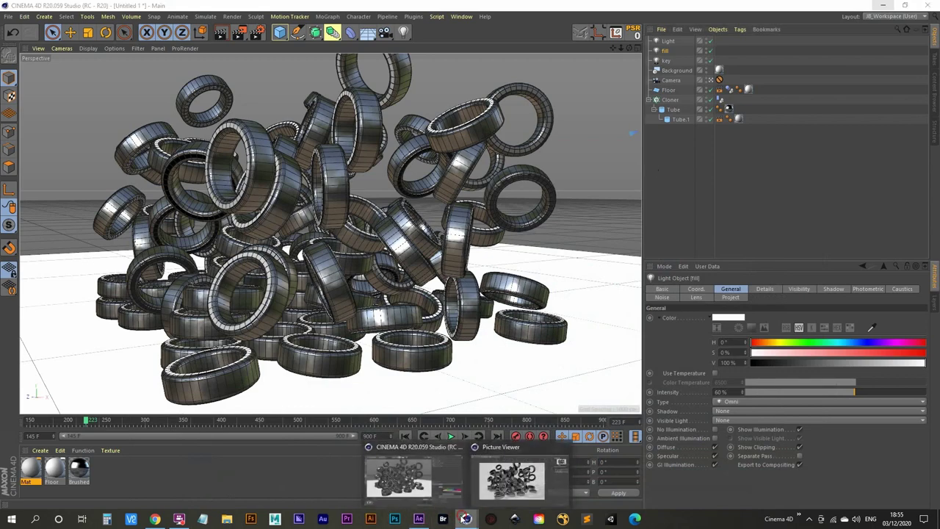
left_click(517, 483)
left_click(418, 518)
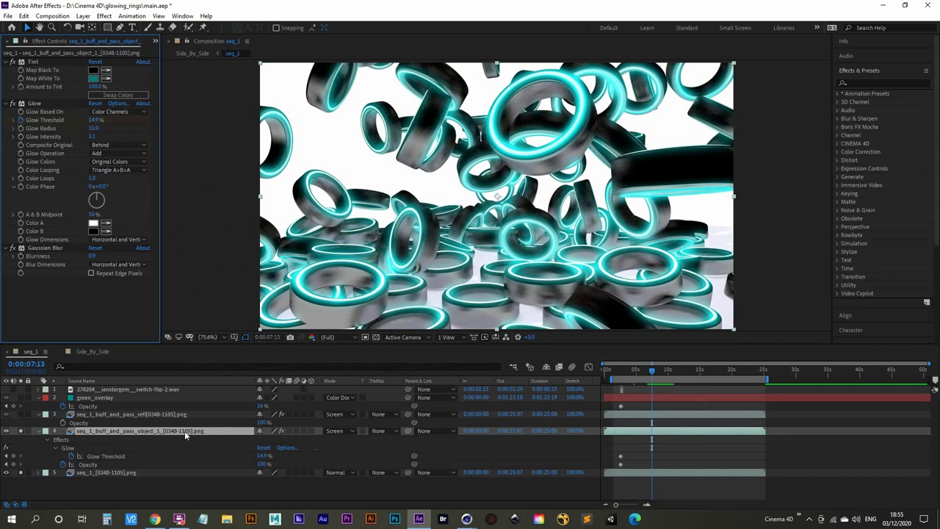
left_click(130, 415)
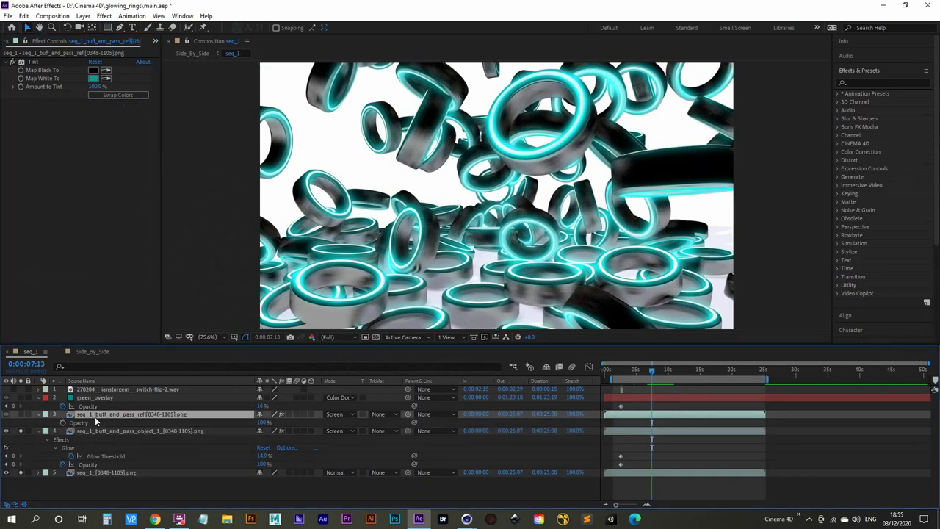
left_click(111, 472)
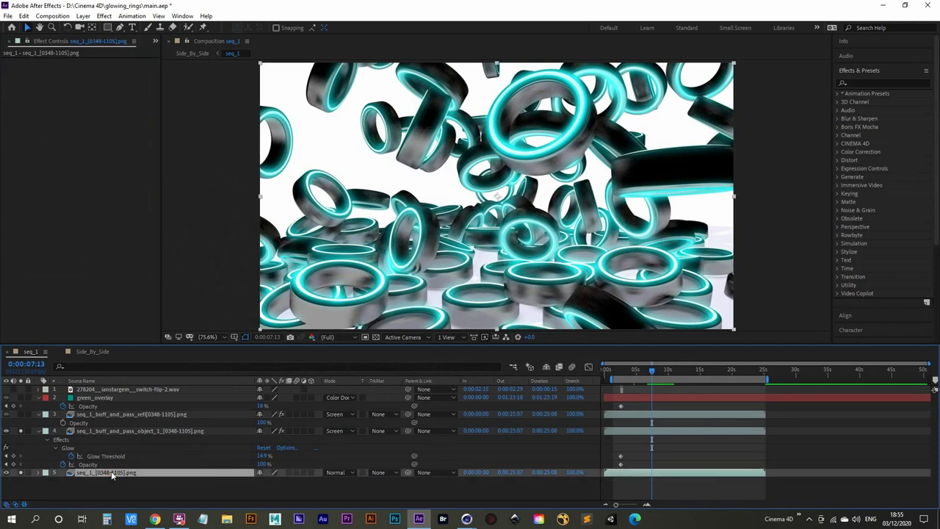
left_click(881, 7)
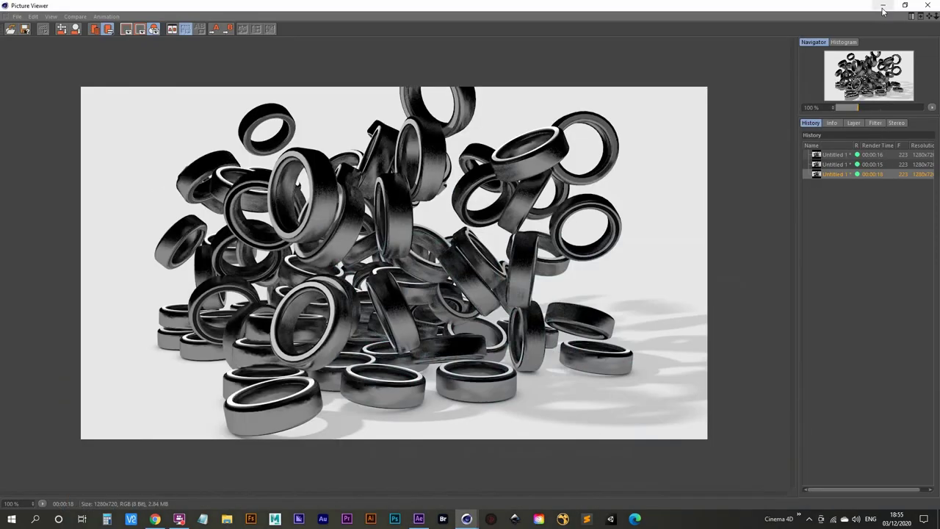
left_click(882, 6)
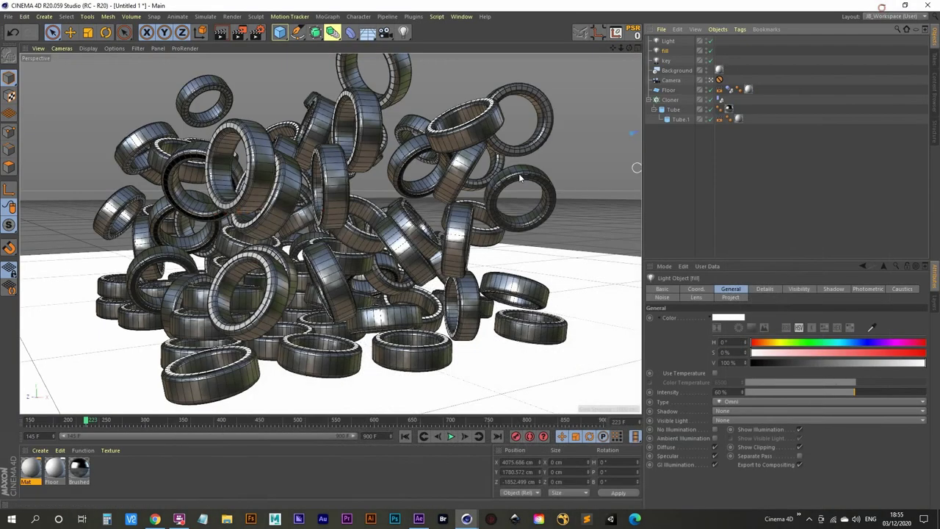
- Set the render output resolution to 1920 x 1080 pixels
left_click(258, 33)
left_click_drag(389, 22, 423, 82)
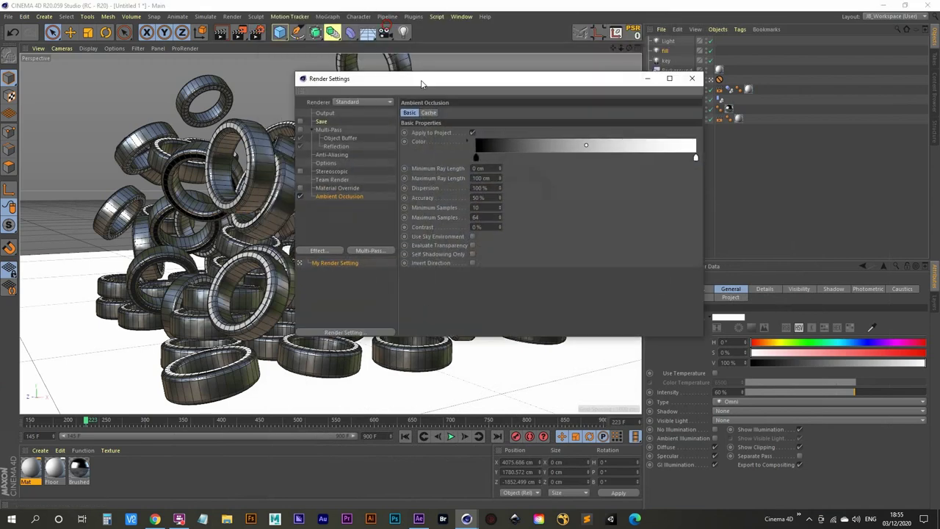
left_click(323, 113)
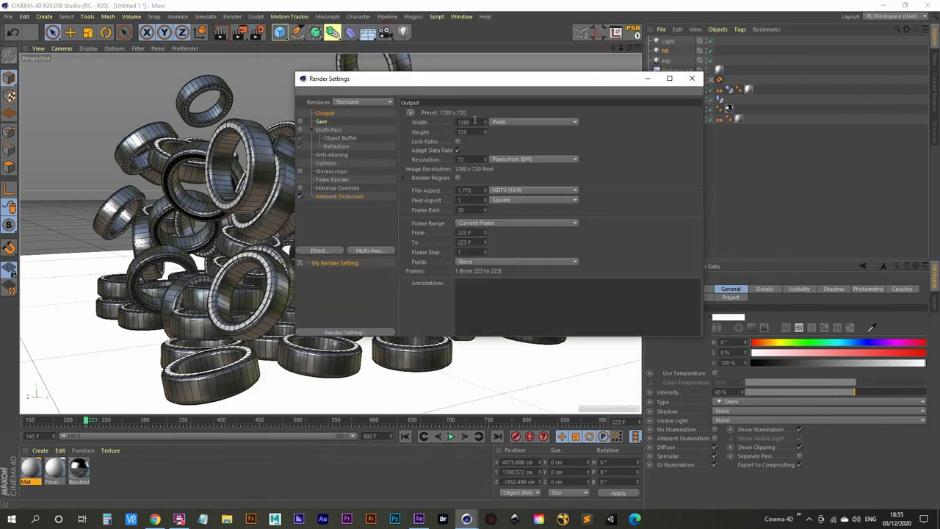
left_click(470, 122)
left_click(473, 122)
type("1920")
key("Tab")
type("1080")
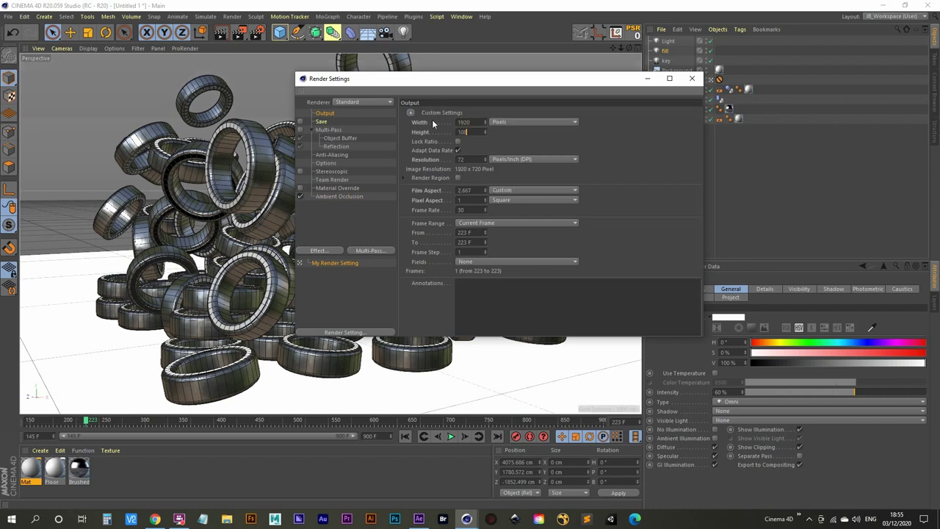
key("Return")
- Set the render frame range to All Frames and check its start and end frames against the timeline
left_click(479, 223)
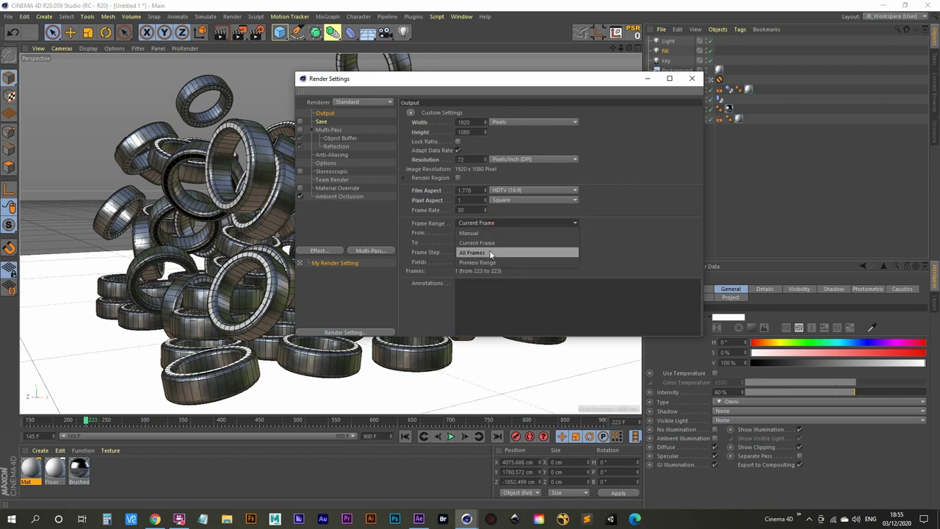
left_click(491, 254)
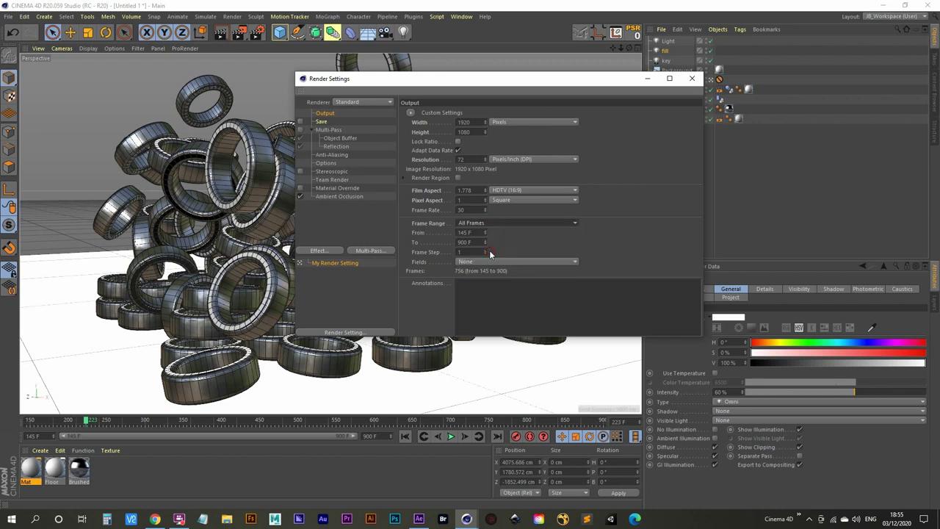
left_click(33, 436)
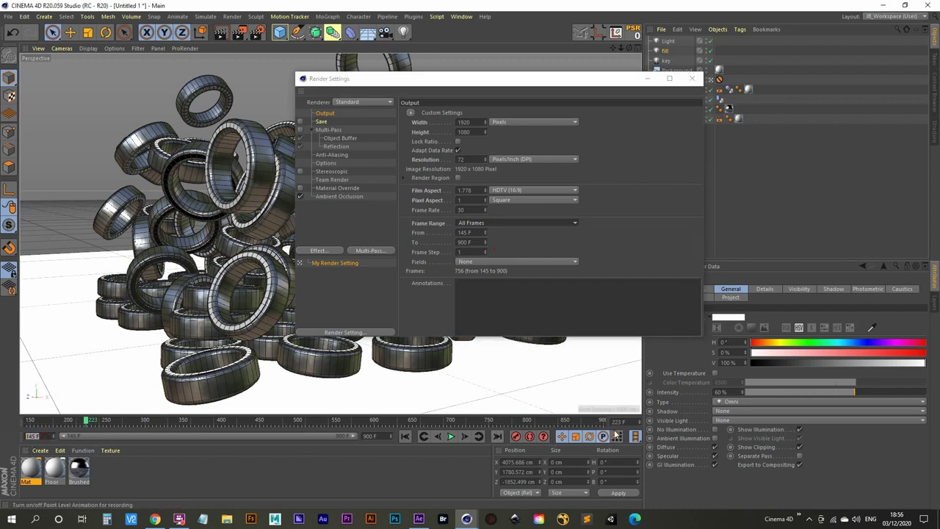
left_click(371, 436)
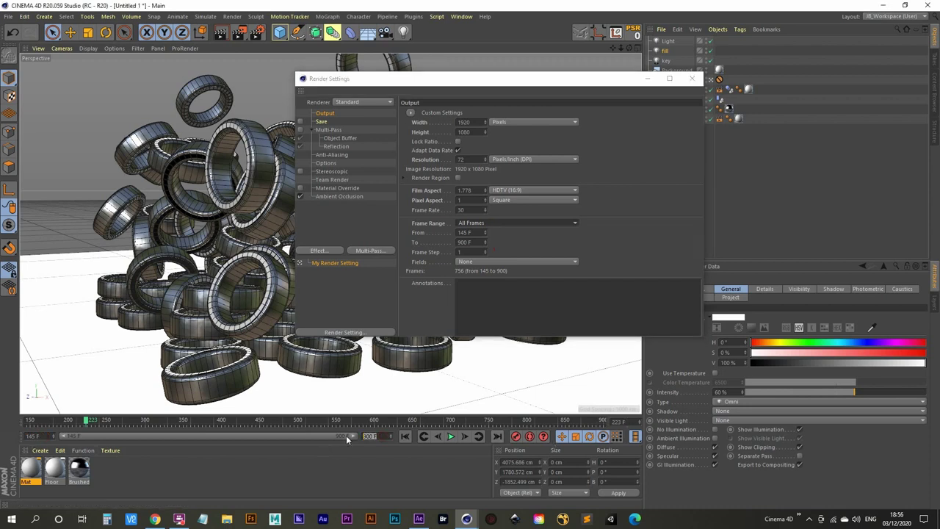
left_click(476, 235)
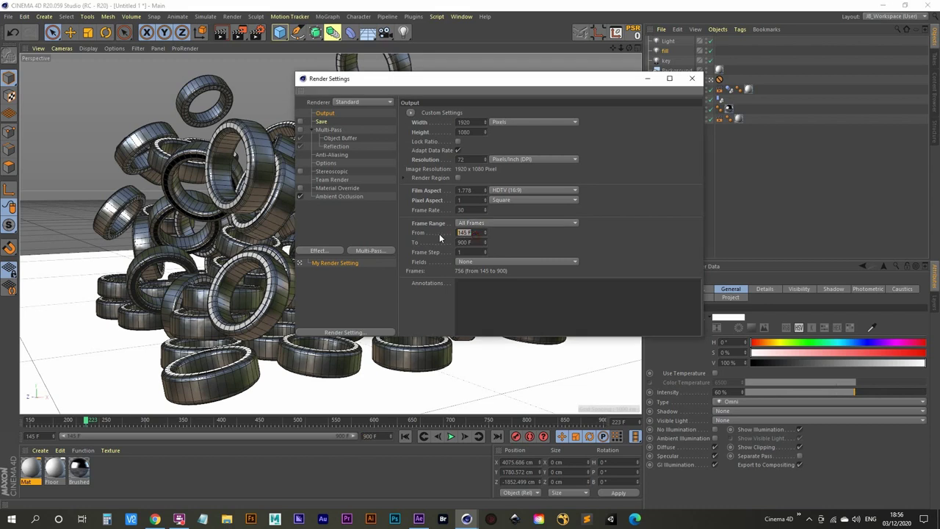
left_click(470, 242)
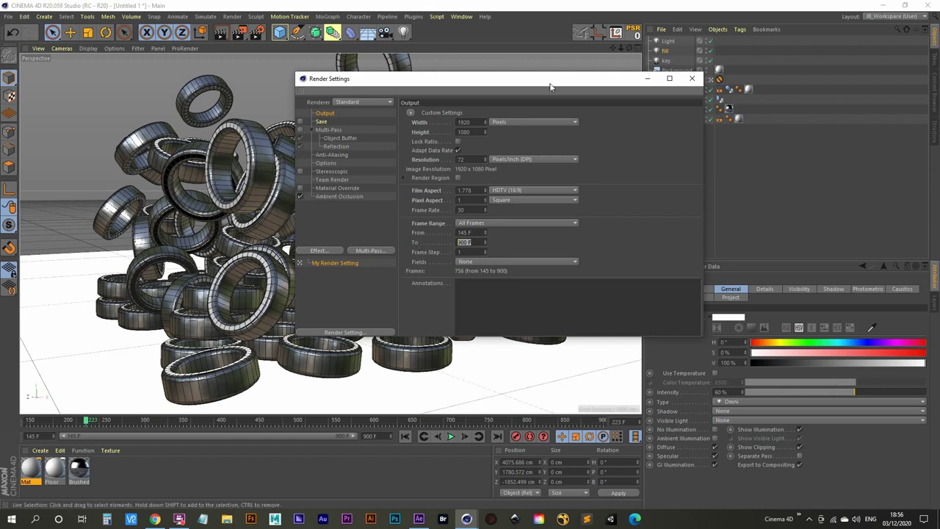
- Enable saving of the regular image in the render settings and set its format to PNG
left_click(322, 122)
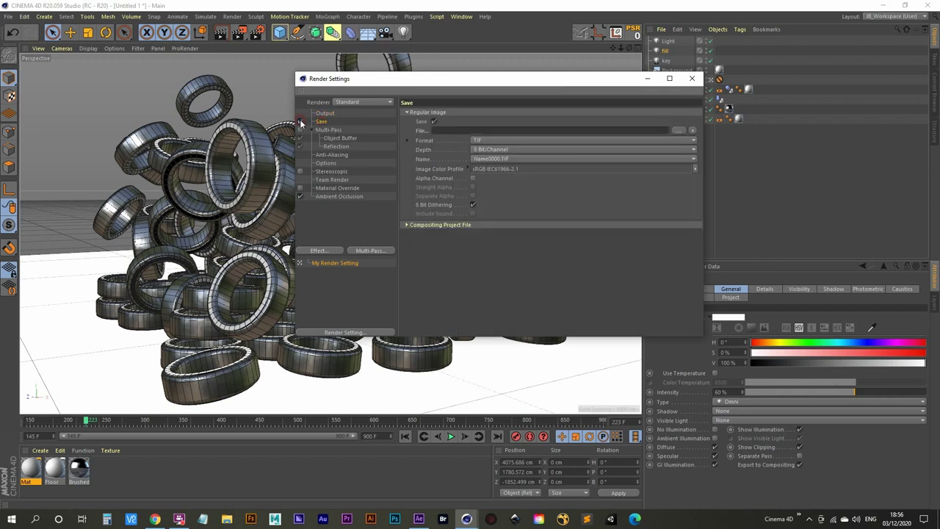
left_click(324, 114)
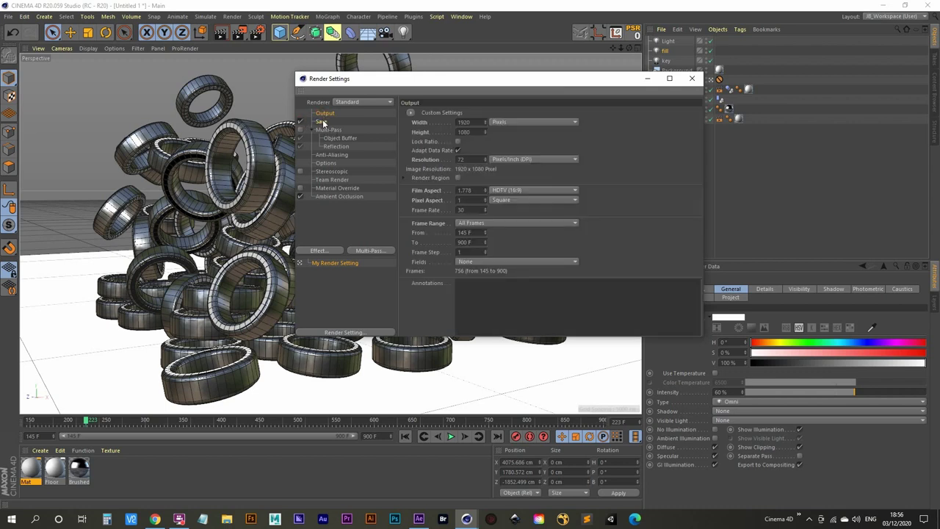
left_click(322, 122)
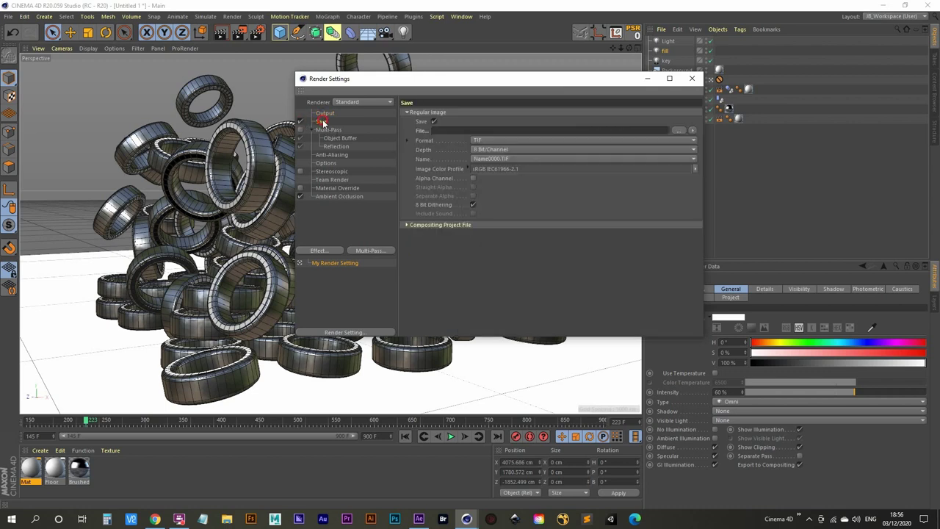
left_click(499, 140)
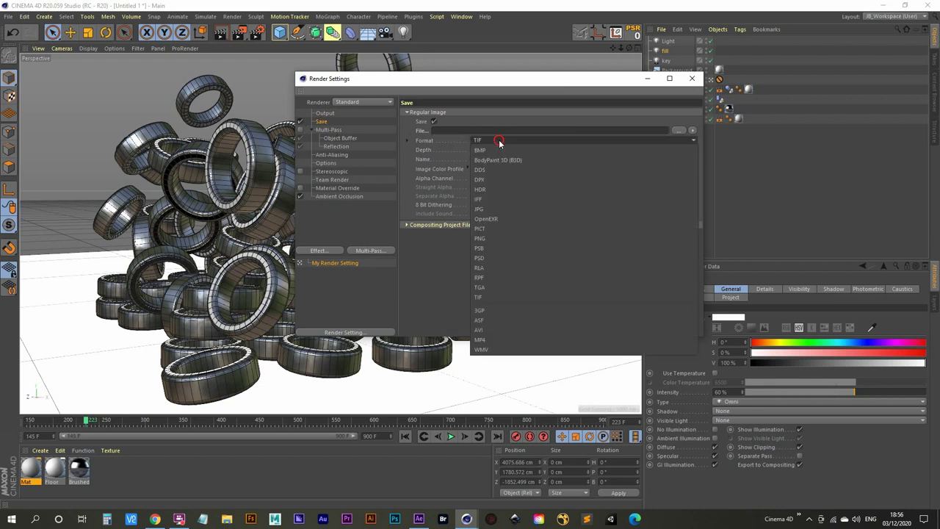
left_click(499, 240)
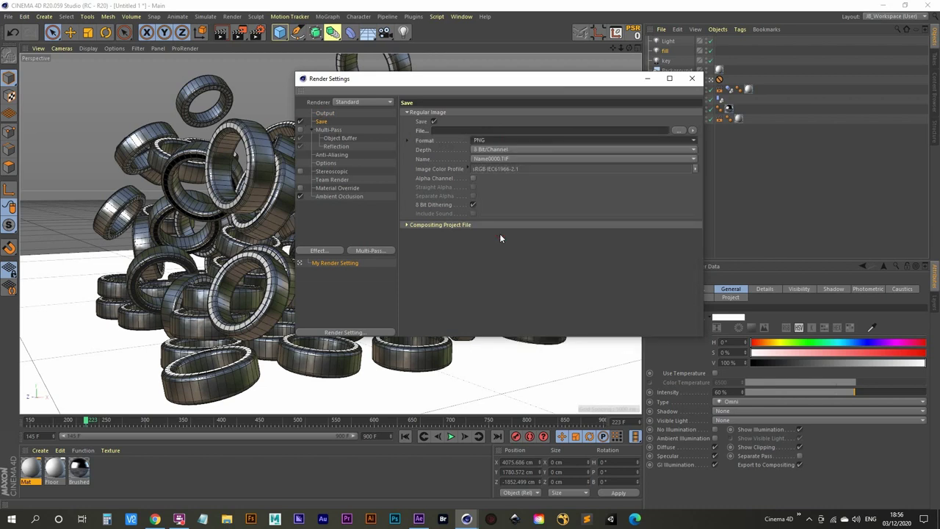
- Set the regular image's output file to main in the 14-Glowing_Rings sequences folder
left_click(679, 131)
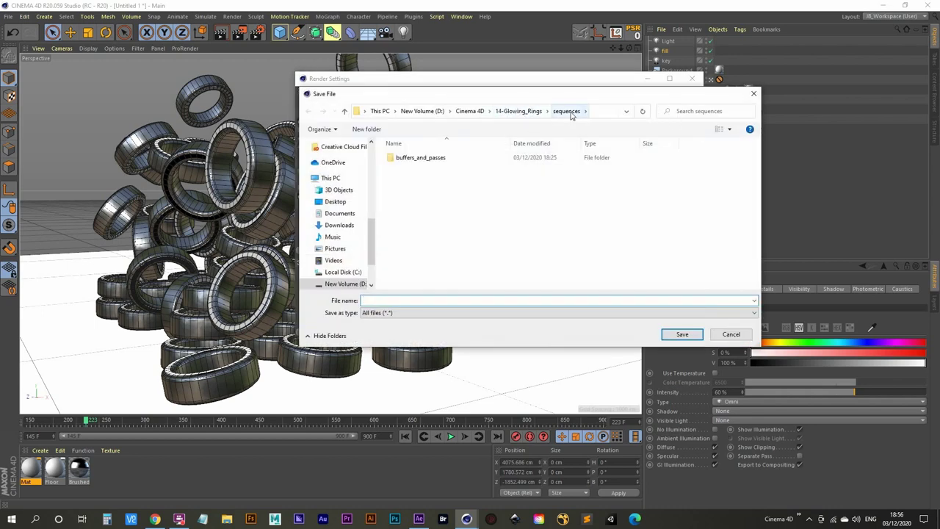
left_click(567, 113)
type("main")
key("Return")
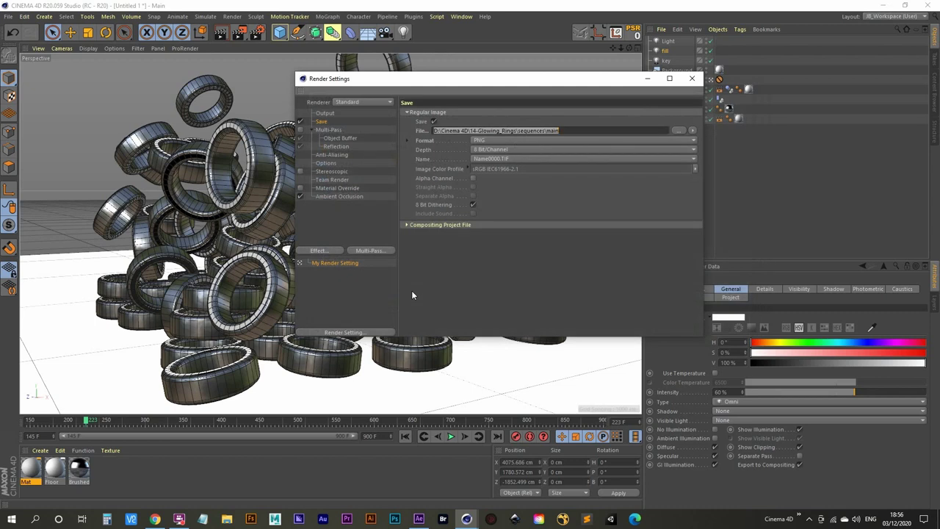
- Enable Multi-Pass rendering, review the Object Buffer and Reflection passes, and set the multi-pass image format to PNG
left_click(300, 131)
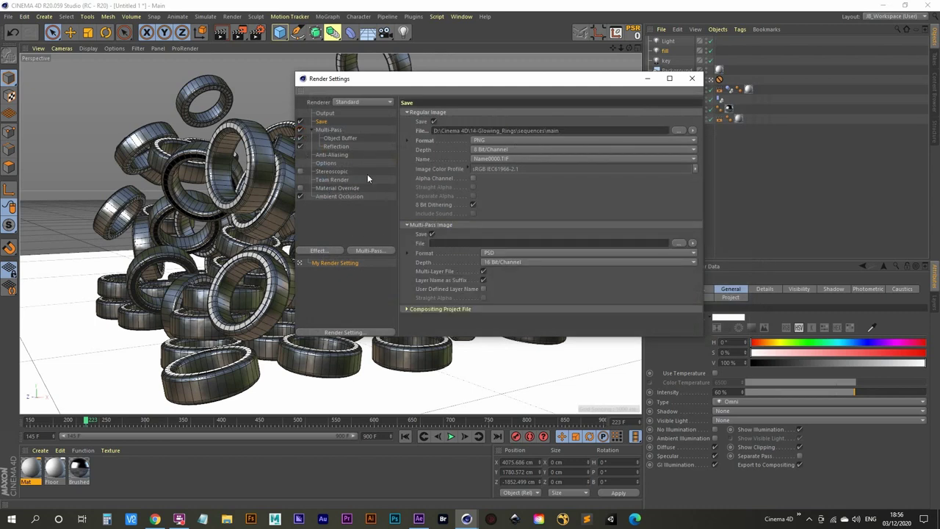
left_click(349, 139)
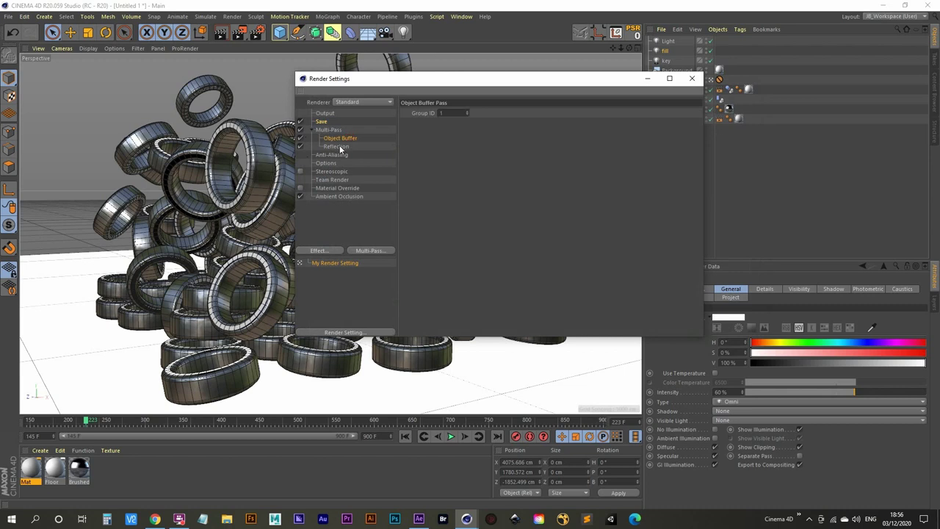
left_click(337, 147)
left_click(321, 121)
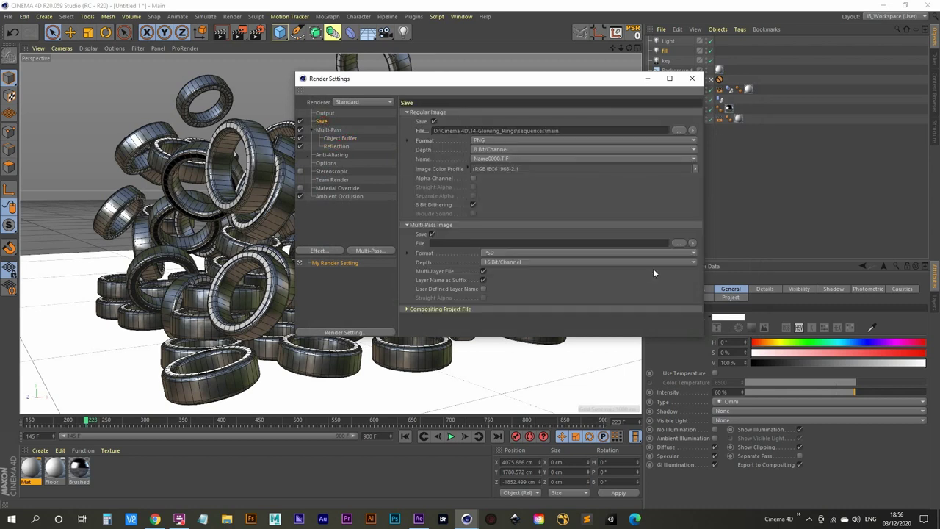
left_click(524, 252)
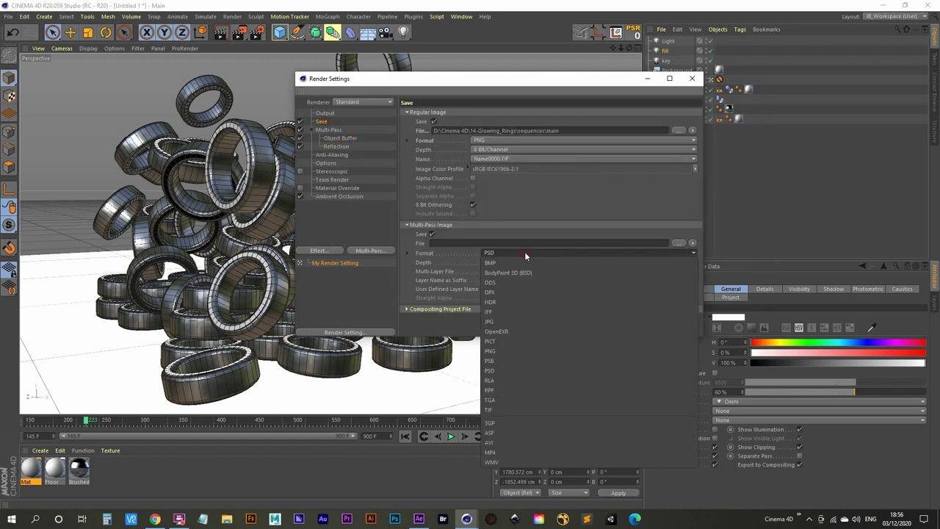
left_click(508, 350)
- Set the multi-pass image's output file to buff_and_pass in the buffers_and_passes folder inside 14-Glowing_Rings sequences
left_click(678, 243)
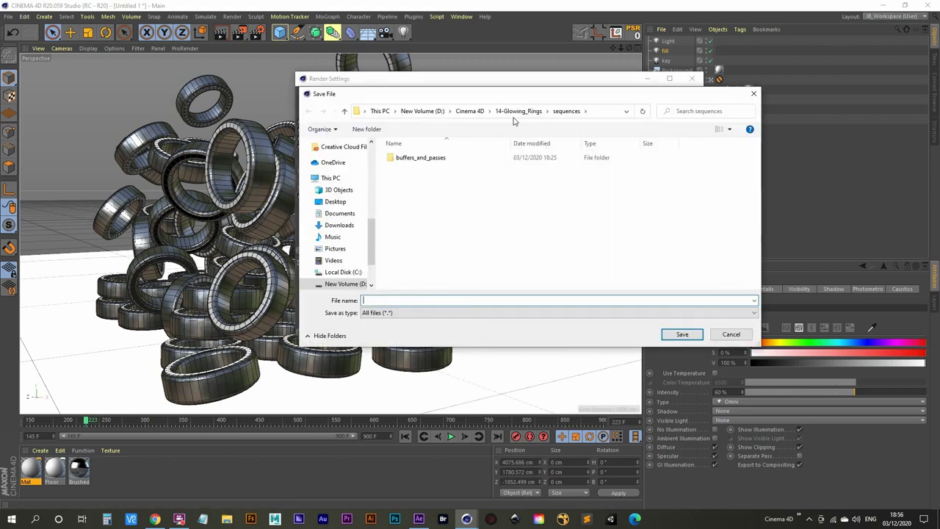
left_click(469, 112)
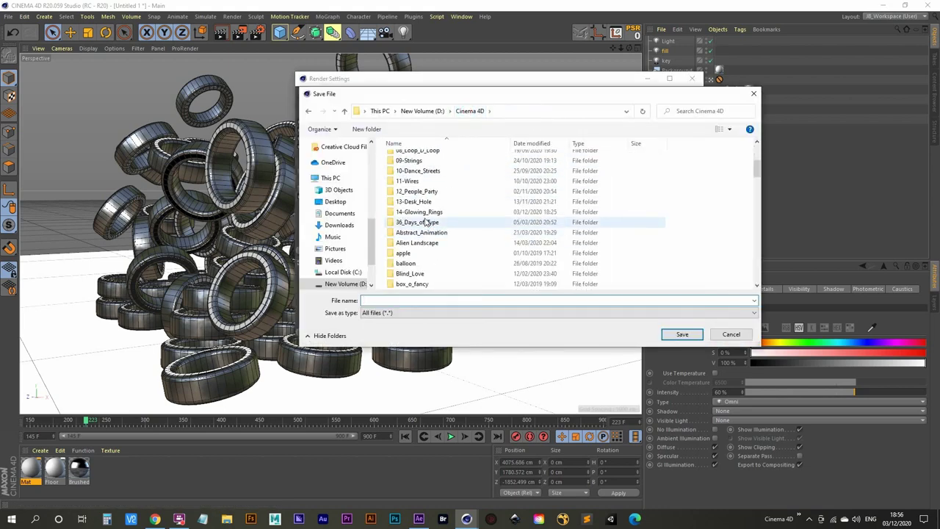
double_click(424, 214)
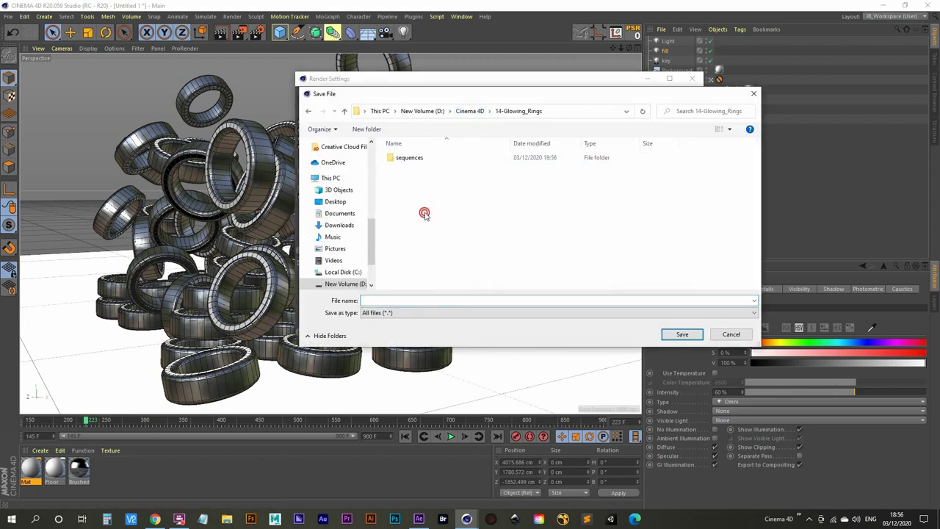
left_click(416, 159)
double_click(416, 159)
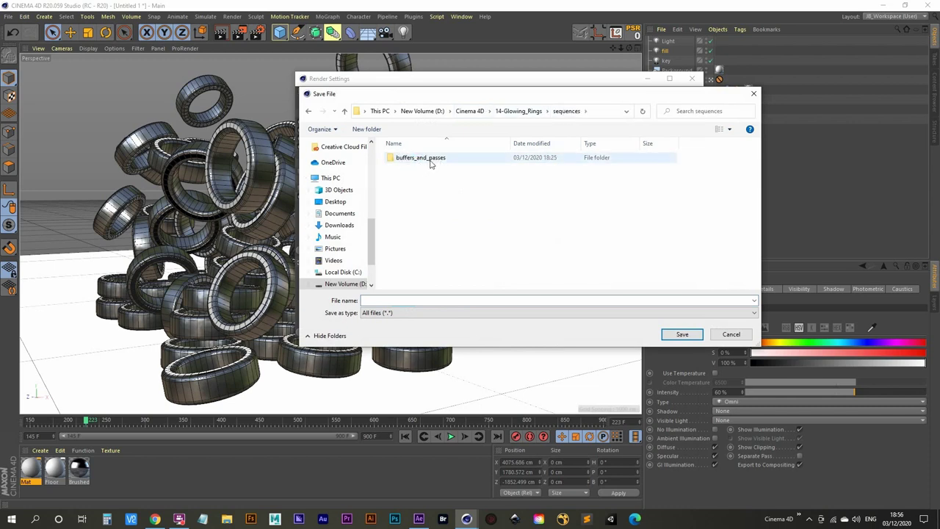
double_click(433, 159)
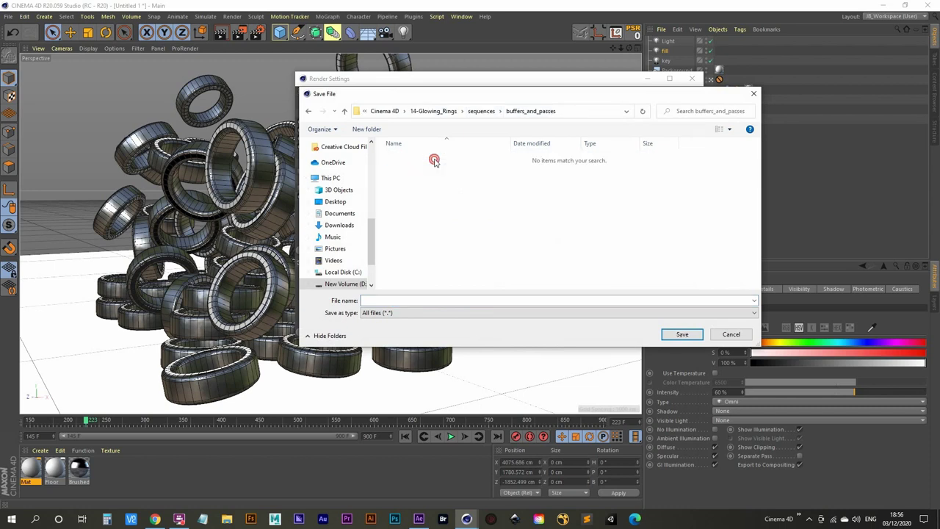
left_click(389, 301)
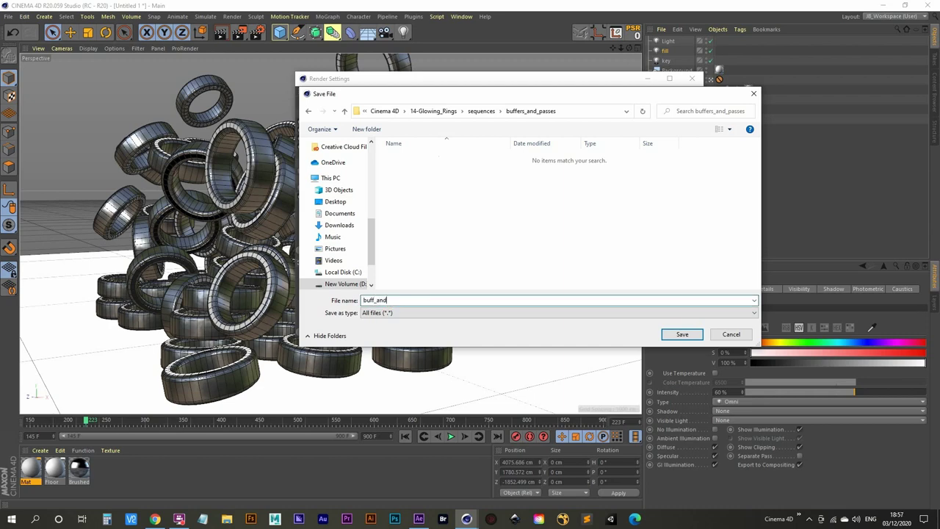
type("buff_and_pass")
key("Return")
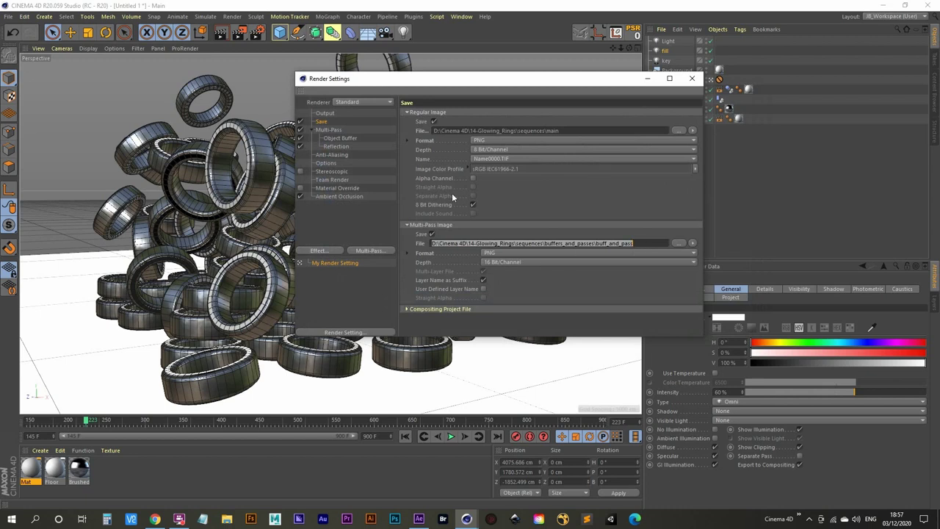
- Review the anti-aliasing settings and inspect the earlier renders in the Picture Viewer
left_click(336, 155)
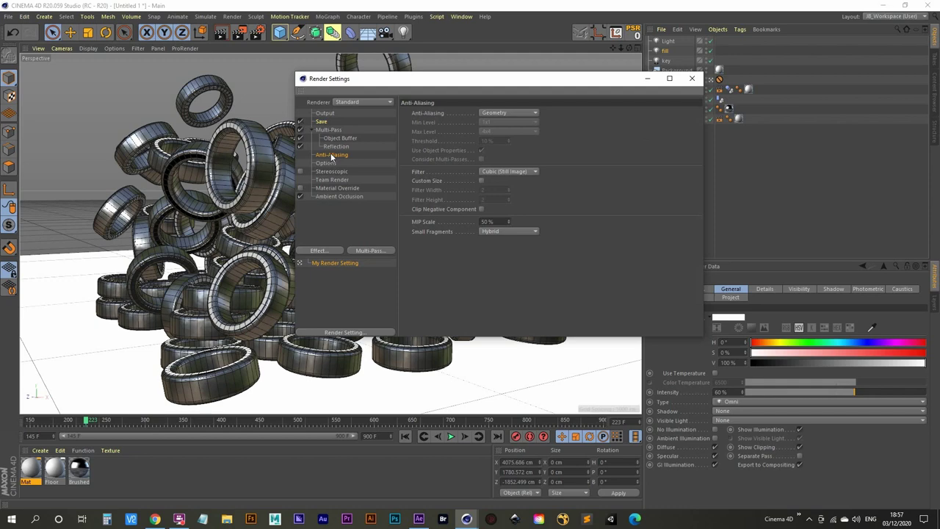
left_click(467, 520)
left_click(486, 487)
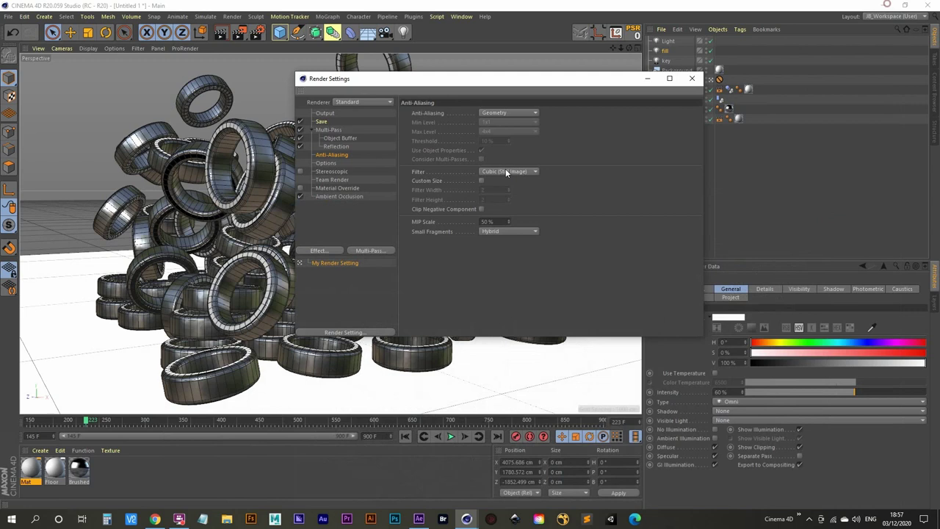
left_click(883, 5)
- Turn off image saving and Multi-Pass for a test render and set the frame range to Current Frame
left_click(325, 114)
left_click(497, 224)
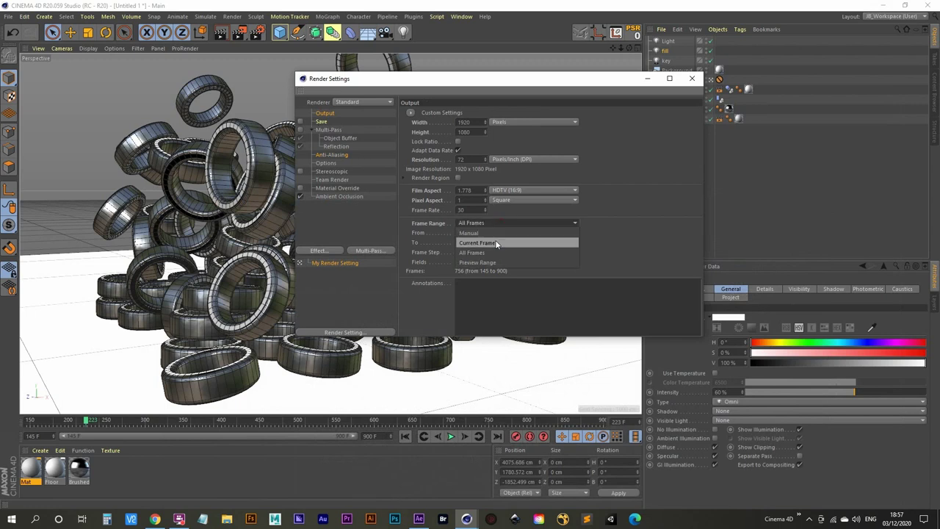
left_click(494, 244)
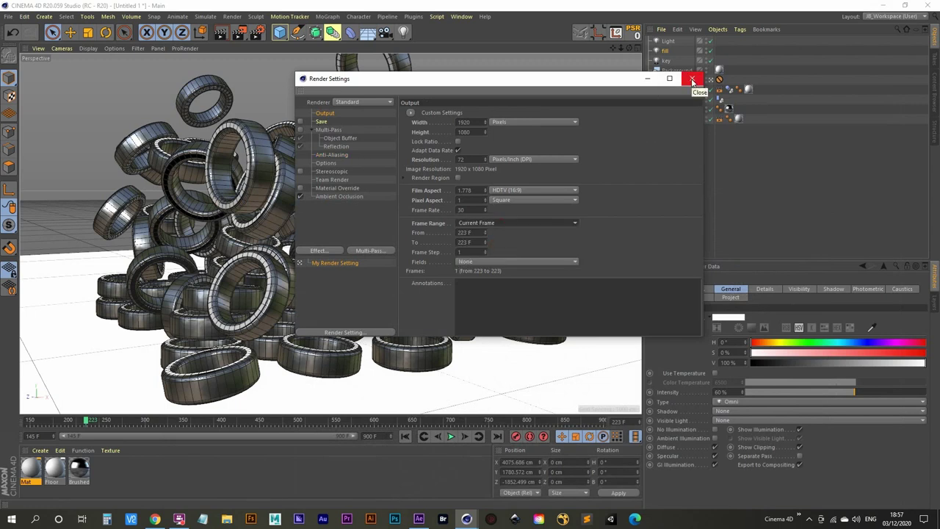
- Set the render's anti-aliasing to Best with a maximum level of 2x2 and close the render settings
left_click(330, 155)
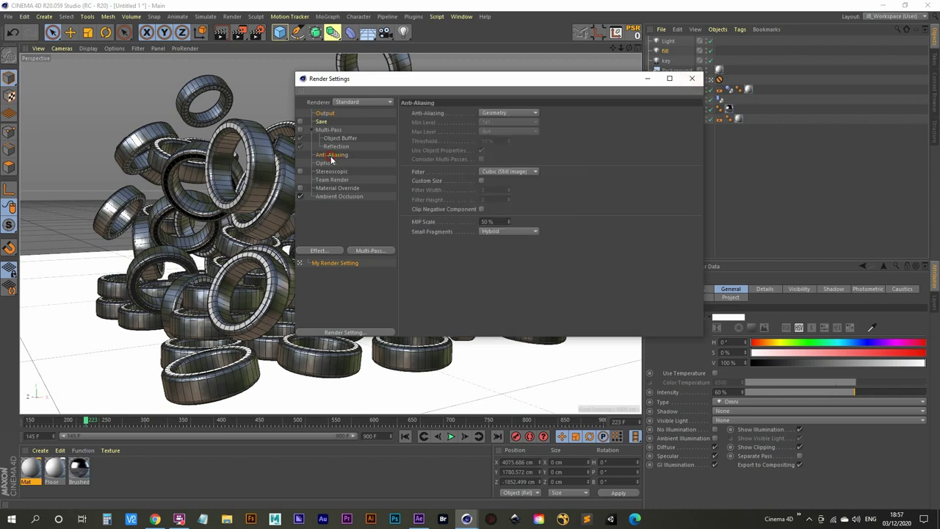
left_click(504, 112)
left_click(502, 142)
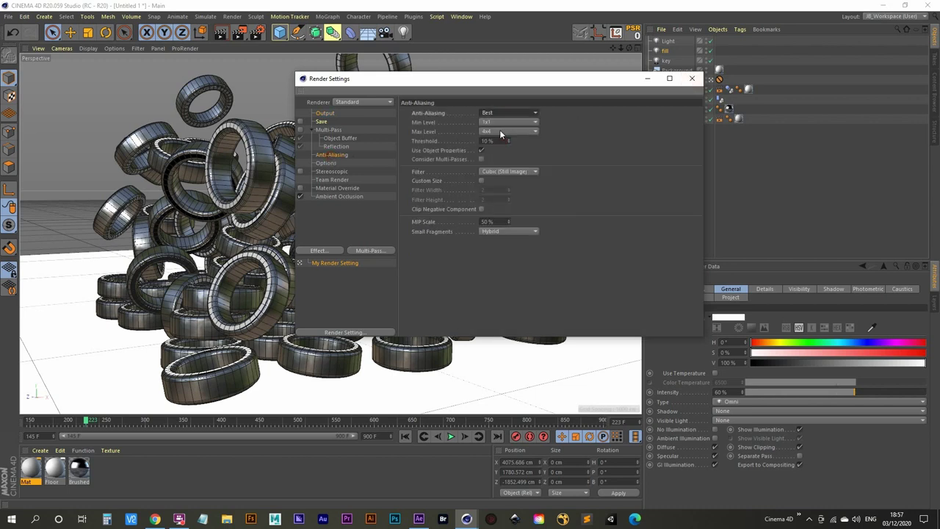
left_click(499, 131)
left_click(498, 150)
left_click(691, 79)
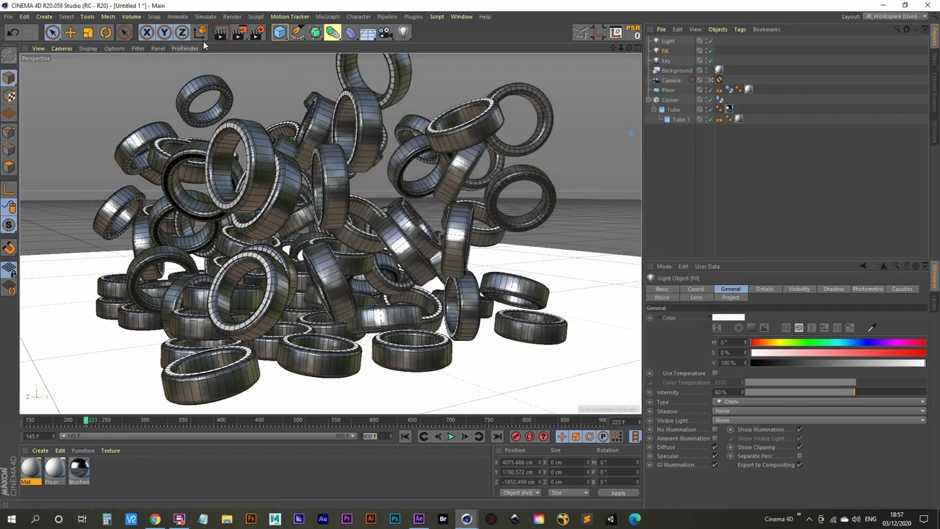
- Abandon the full-size test render, lock the output ratio and set the render width to 1280 pixels
left_click(239, 32)
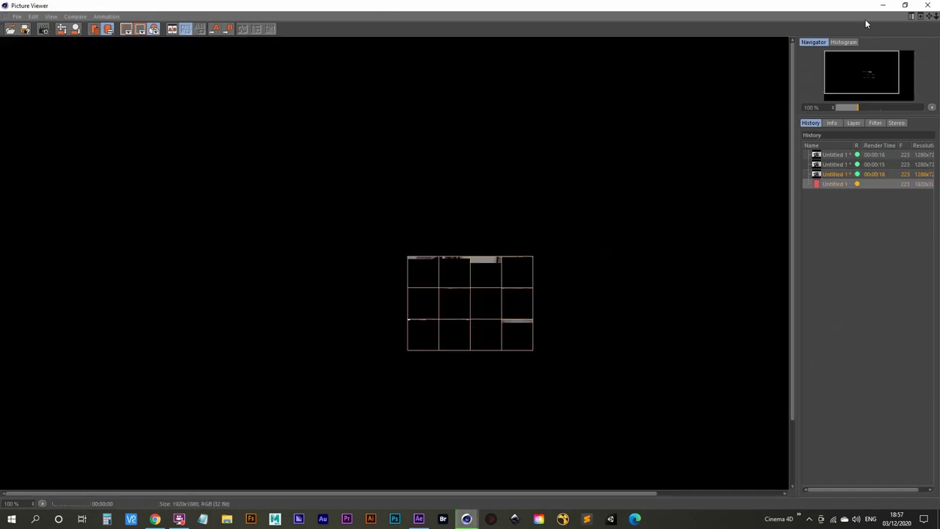
left_click(927, 5)
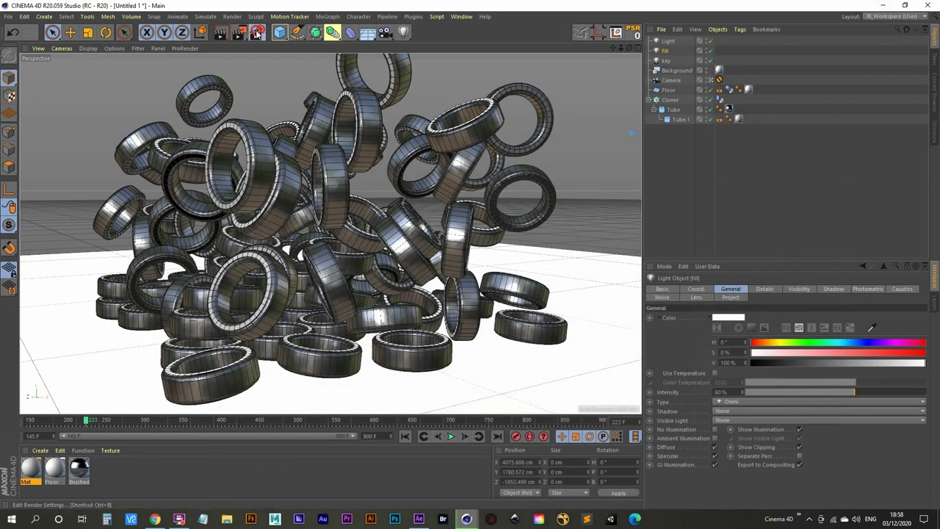
left_click(257, 31)
left_click(286, 57)
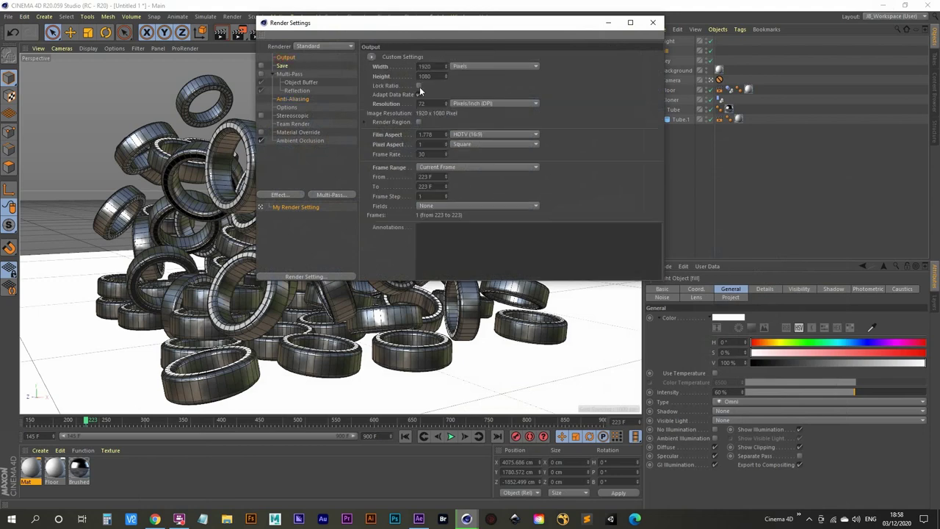
left_click(419, 86)
type("1")
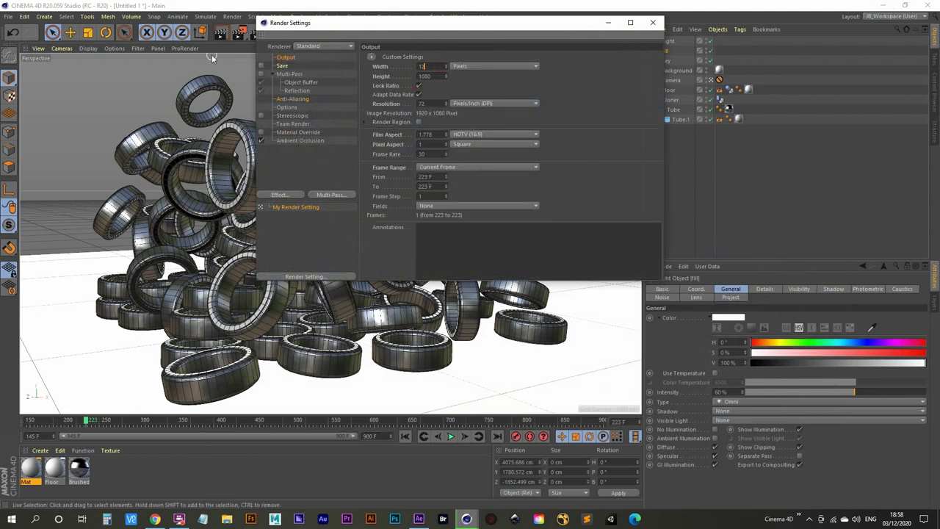
left_click(653, 22)
- Render the current frame to the Picture Viewer and remove the aborted 1920 x 1080 render from its history
key("shift+r")
key("Return")
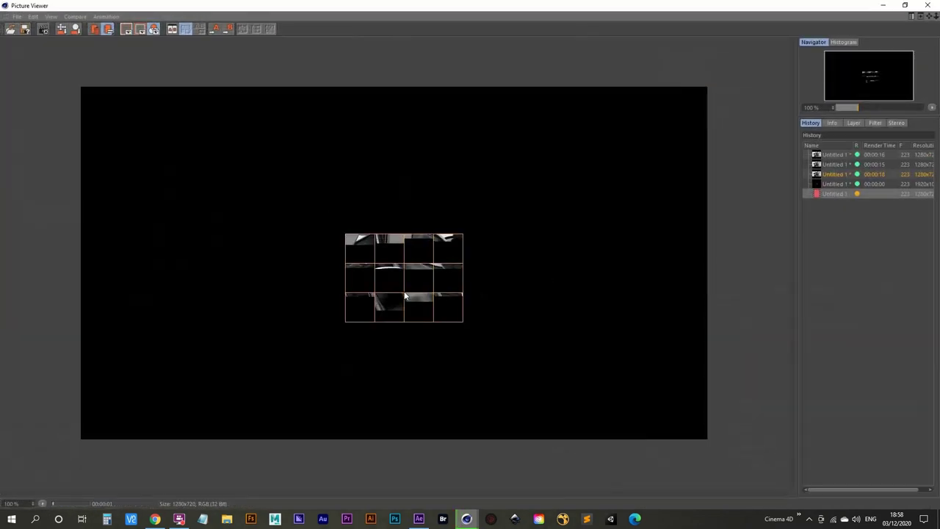
right_click(807, 184)
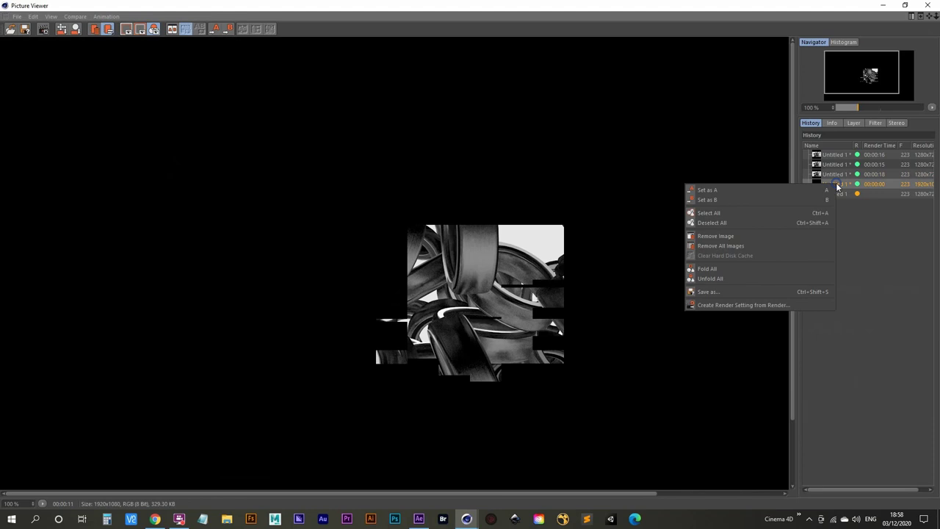
left_click(739, 235)
left_click(463, 288)
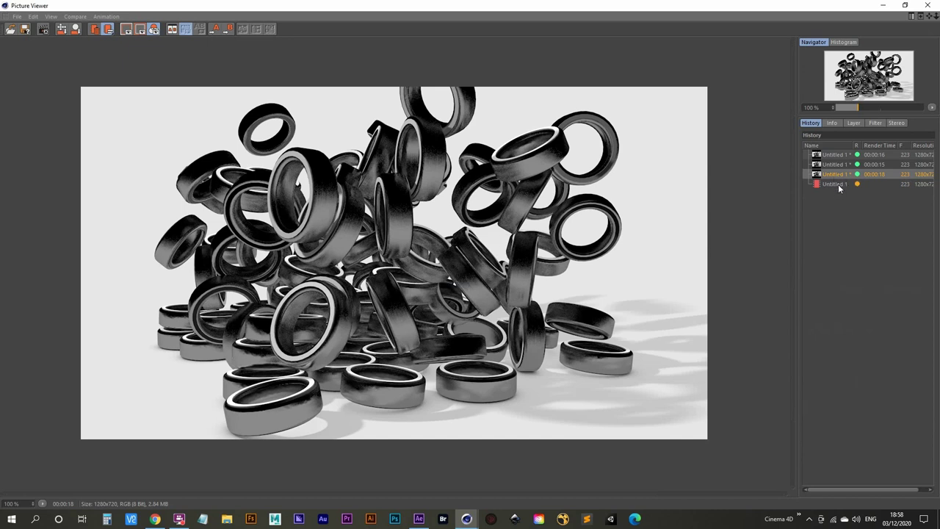
- Compare the new test render repeatedly with the previous one in the render history to judge the anti-aliasing difference
left_click(838, 183)
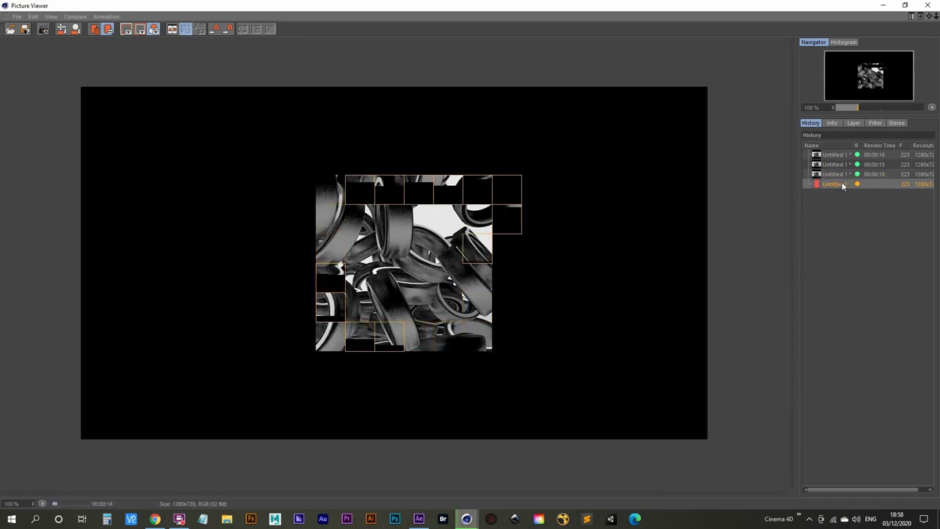
key("Up")
key("Down")
key("Up")
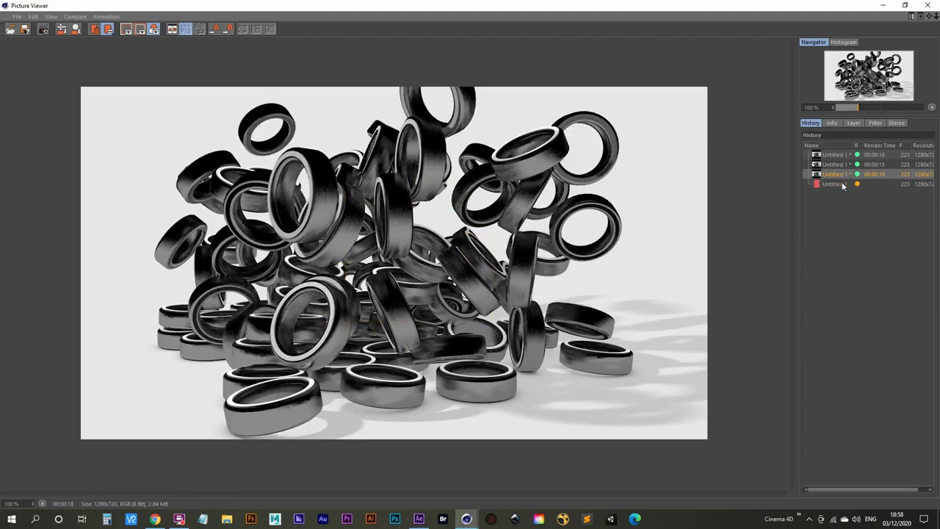
key("Down")
key("Up")
key("Down")
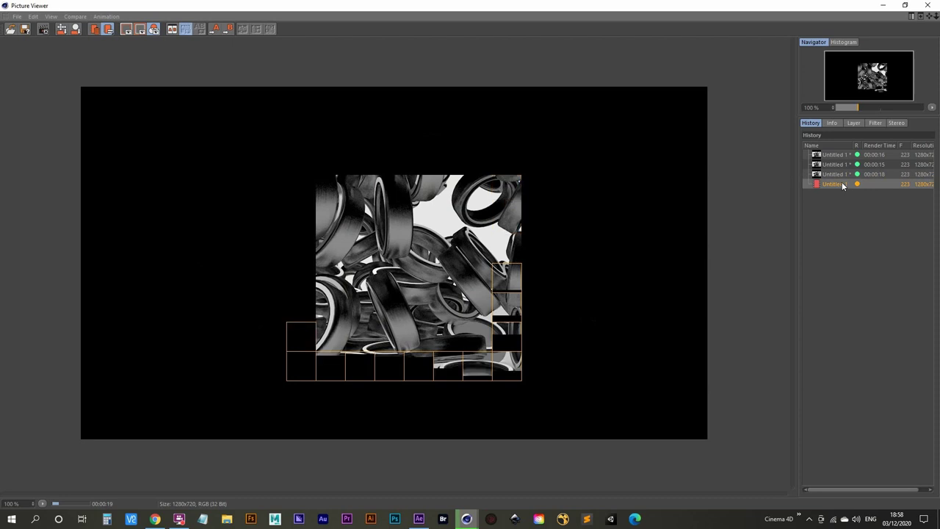
key("Up")
key("Down")
key("Up")
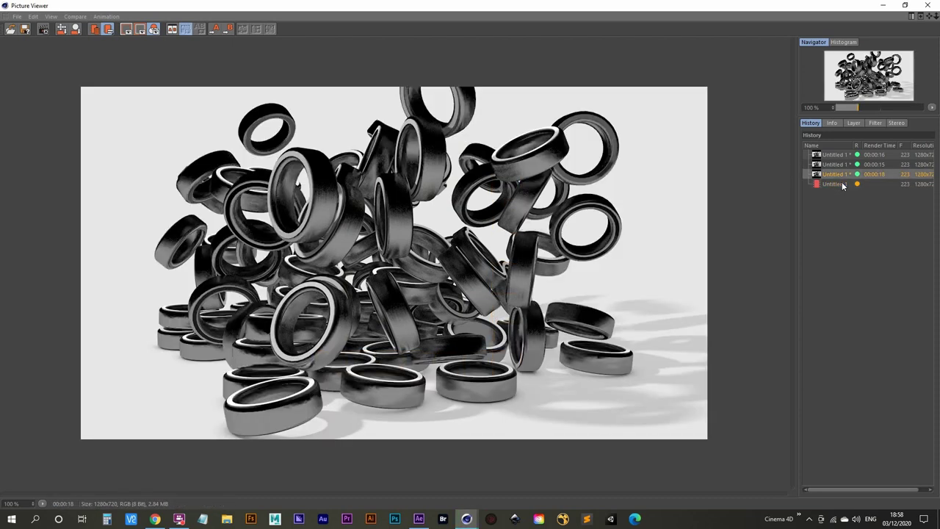
key("Down")
key("Up")
key("Down")
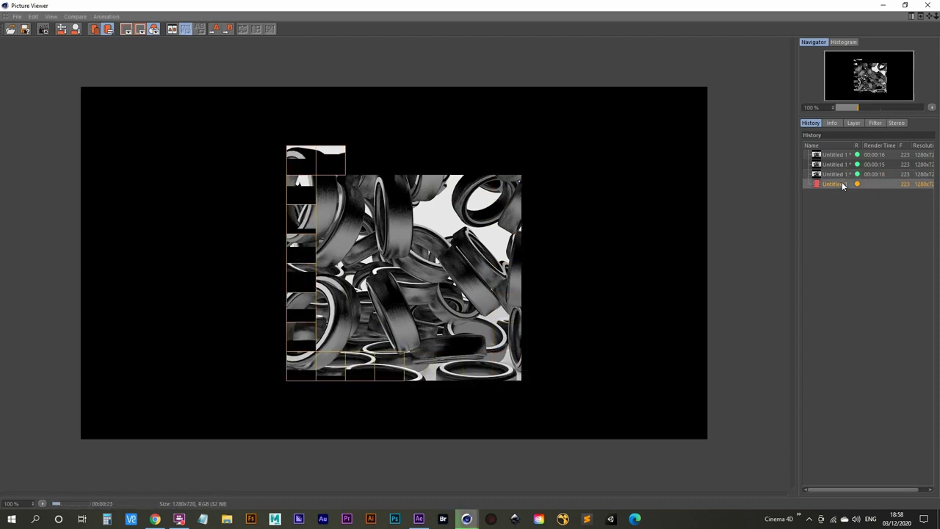
key("Up")
key("Down")
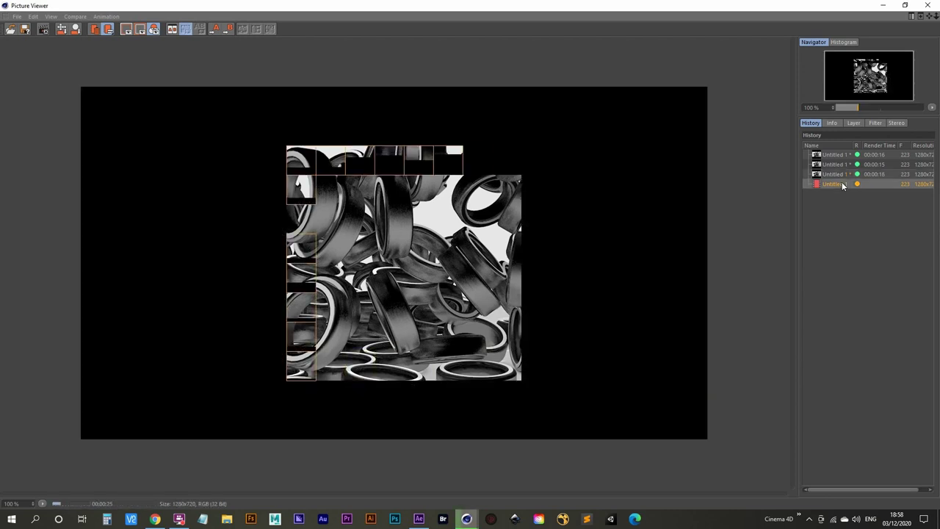
key("Up")
key("Down")
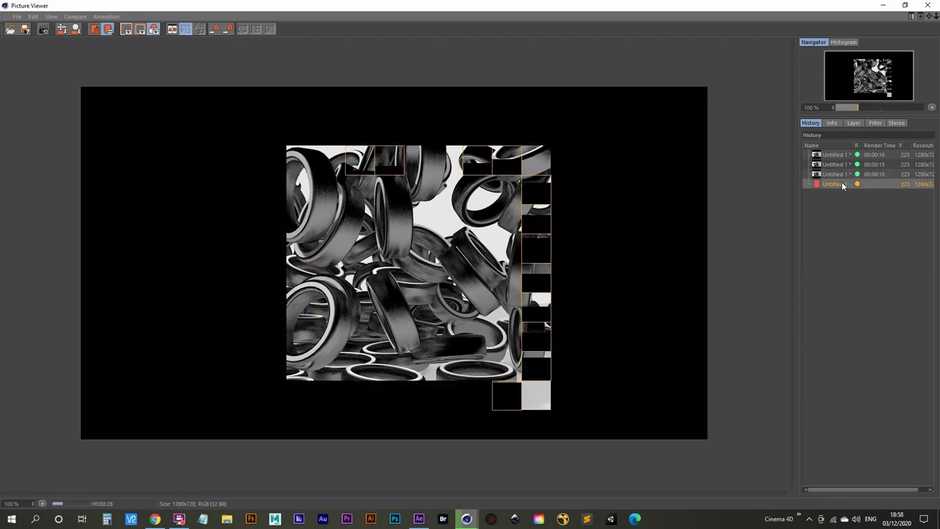
key("Up")
key("Down")
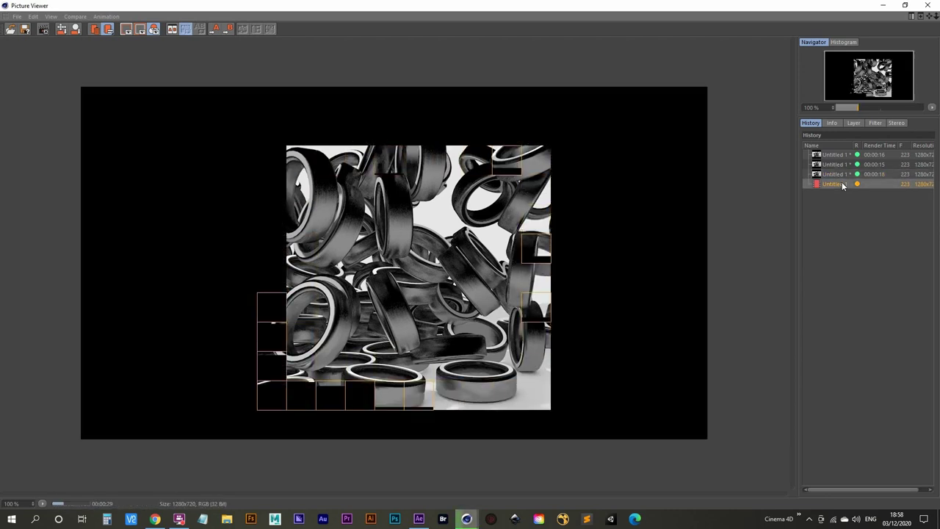
left_click(883, 5)
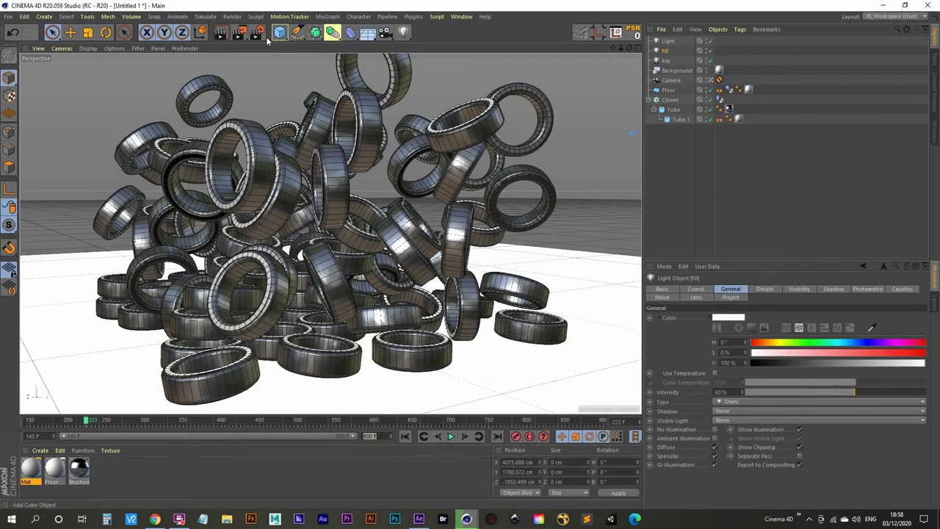
- Check the anti-aliasing options in the render settings and re-enable image saving and Multi-Pass
left_click(253, 32)
left_click(296, 103)
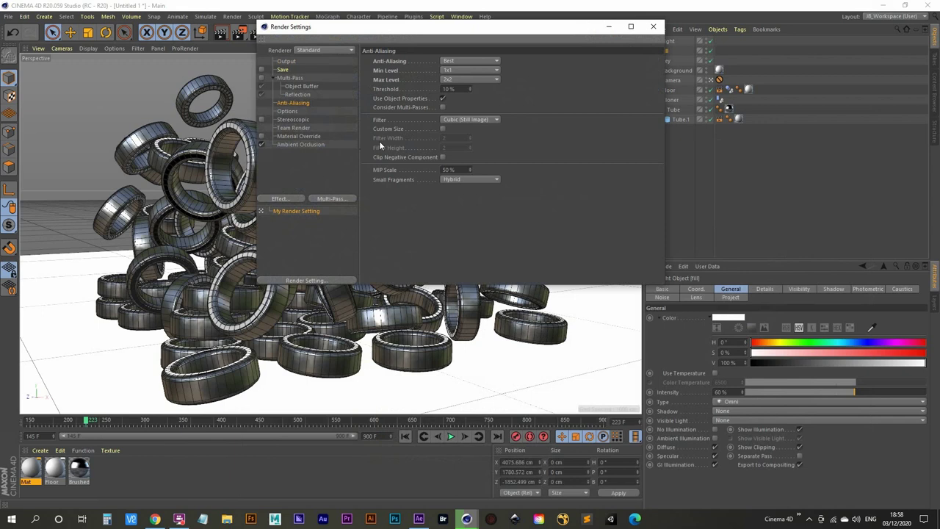
left_click(263, 70)
left_click(262, 78)
- Set the output size to 1920 x 1080 pixels and the frame range to All Frames
left_click(285, 62)
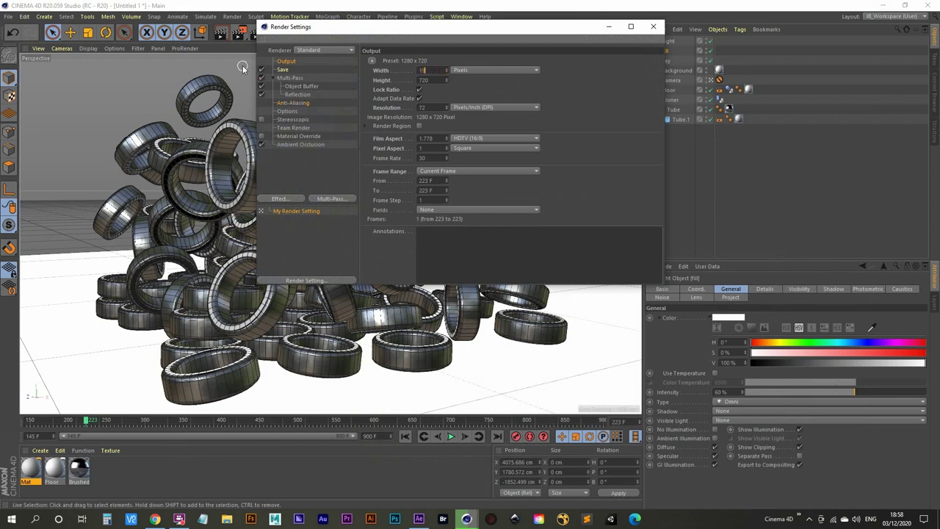
key("Tab")
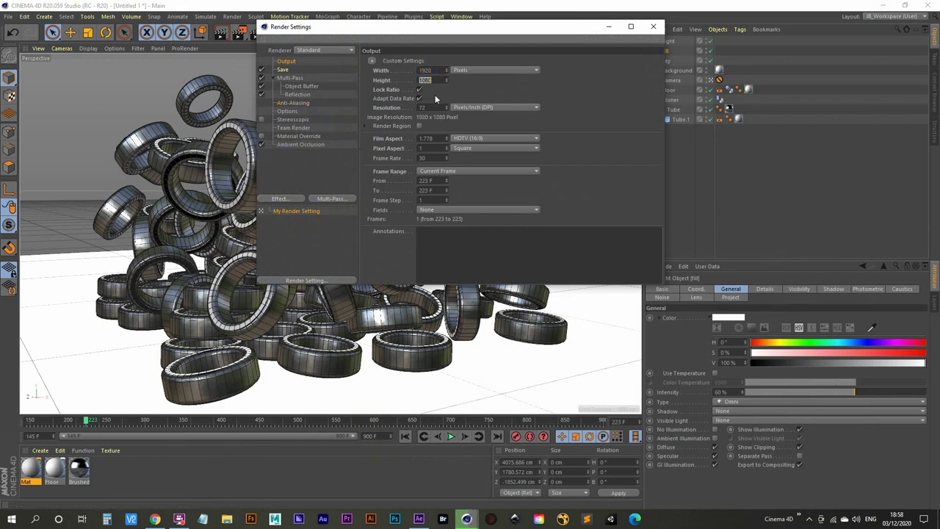
left_click(450, 172)
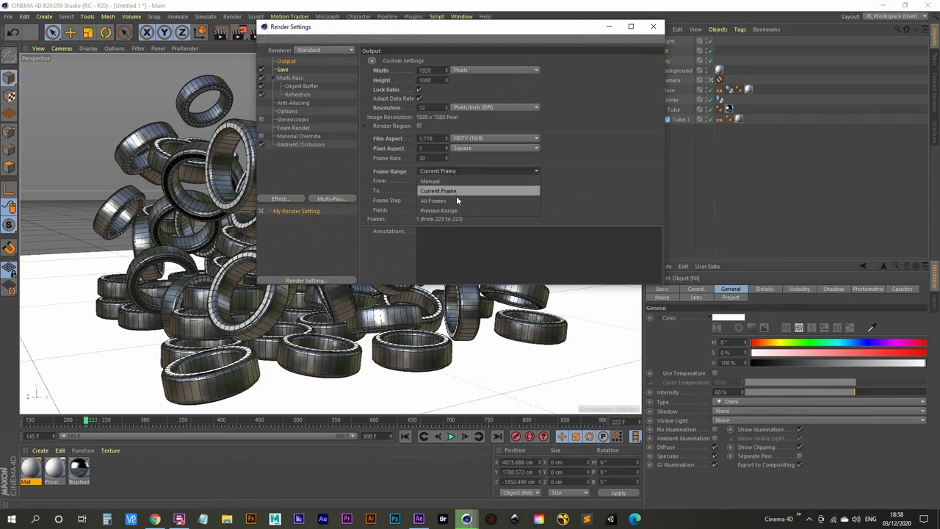
left_click(456, 200)
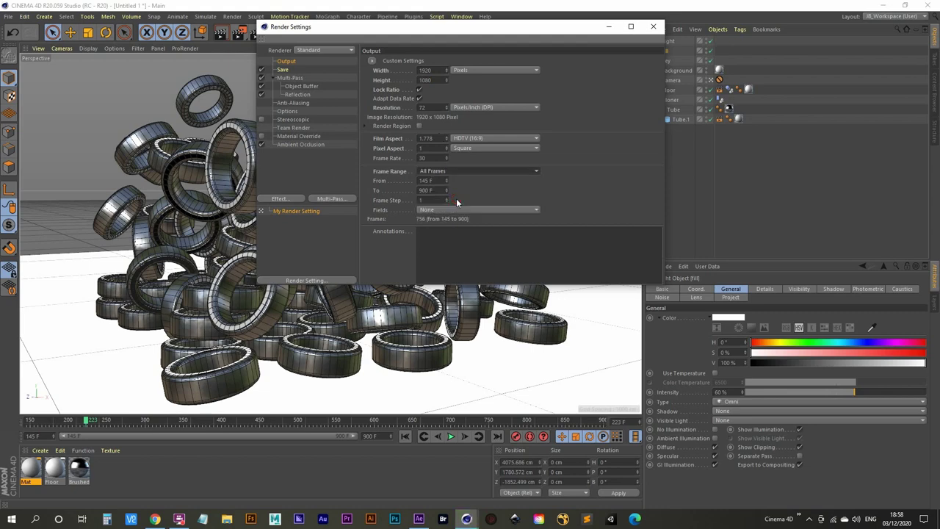
- Check the ambient occlusion settings, render the full frame range to the Picture Viewer, and stop the render after the first frames
left_click(301, 144)
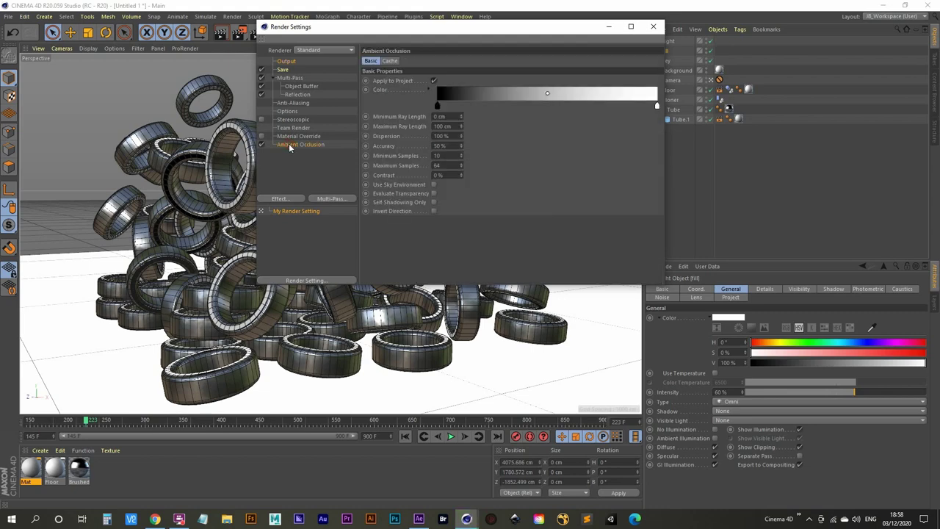
left_click(652, 26)
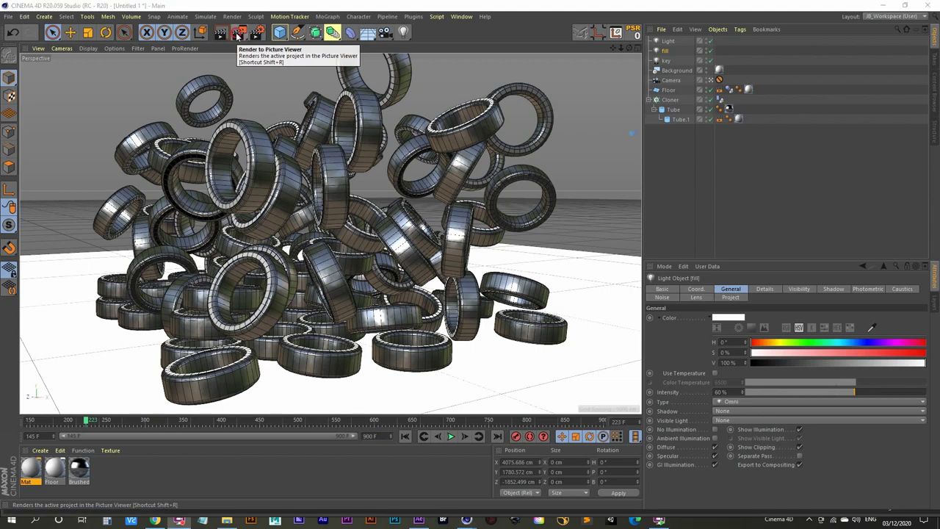
left_click(237, 34)
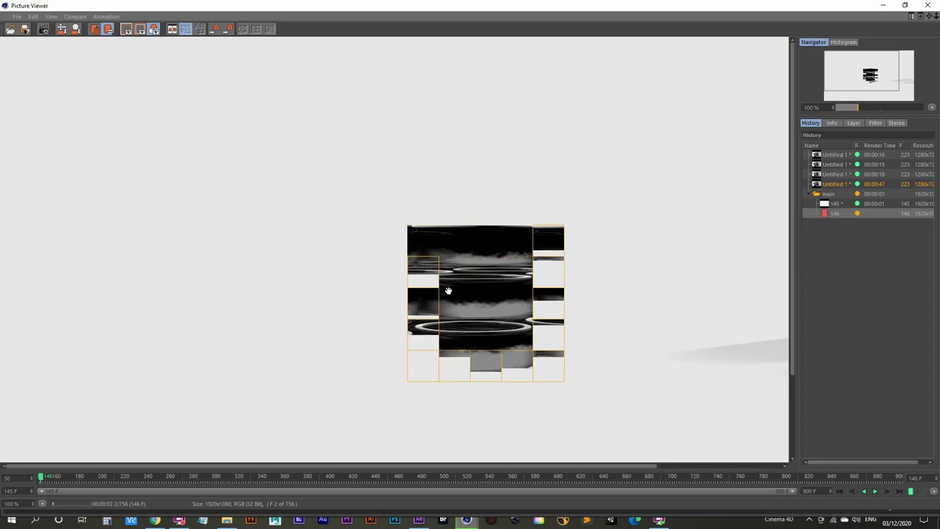
scroll(447, 291, "down", 1)
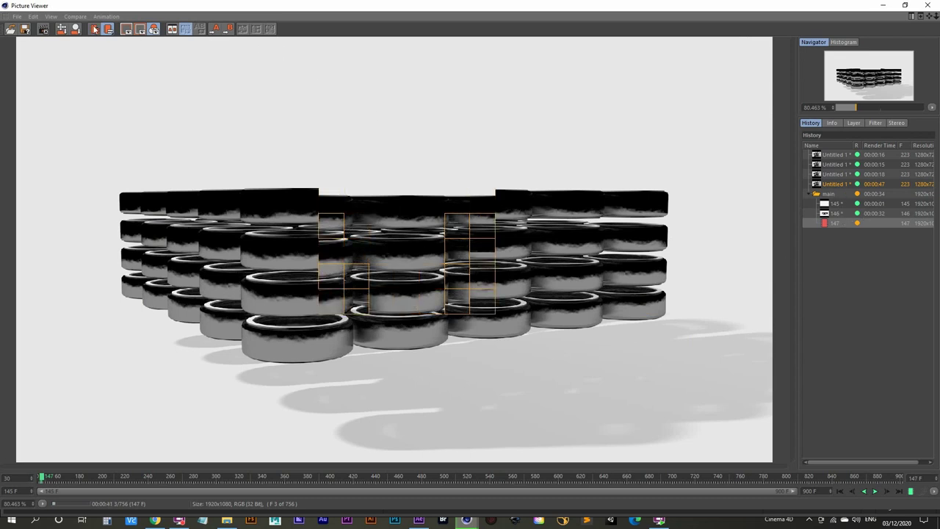
left_click(43, 30)
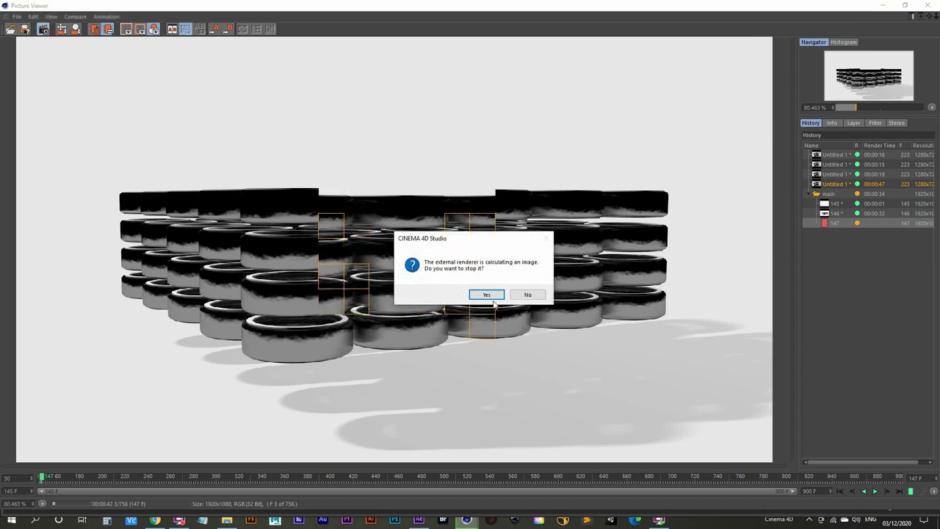
left_click(490, 295)
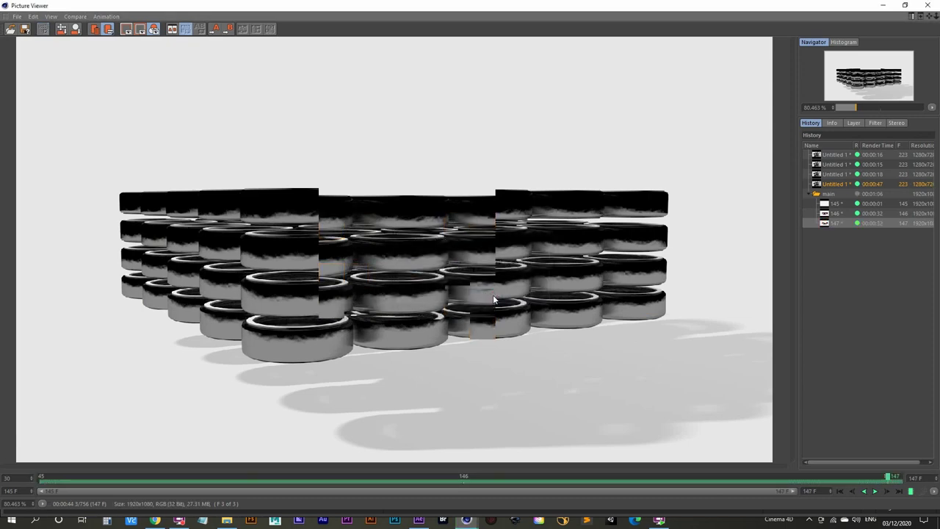
left_click(882, 5)
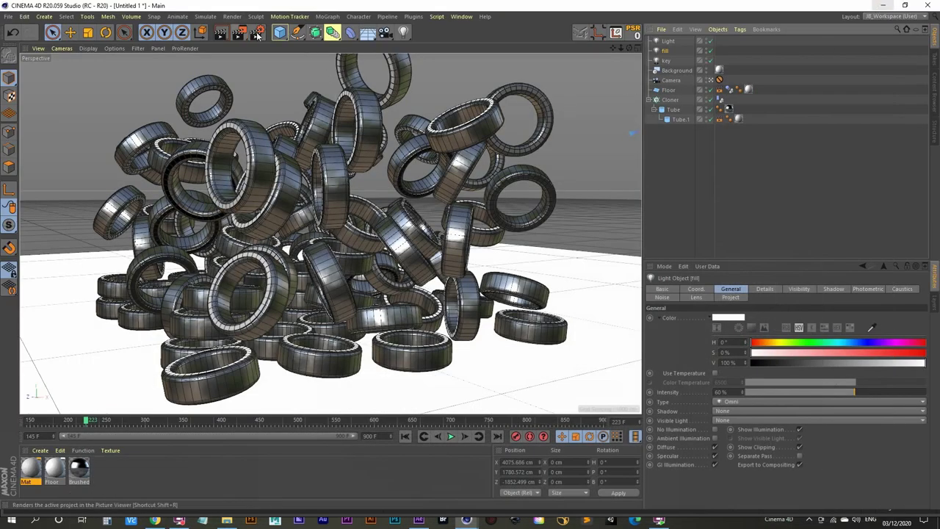
- Set the render option Reflection Depth to 2 and re-render the animation to the Picture Viewer, overwriting the existing files
left_click(257, 34)
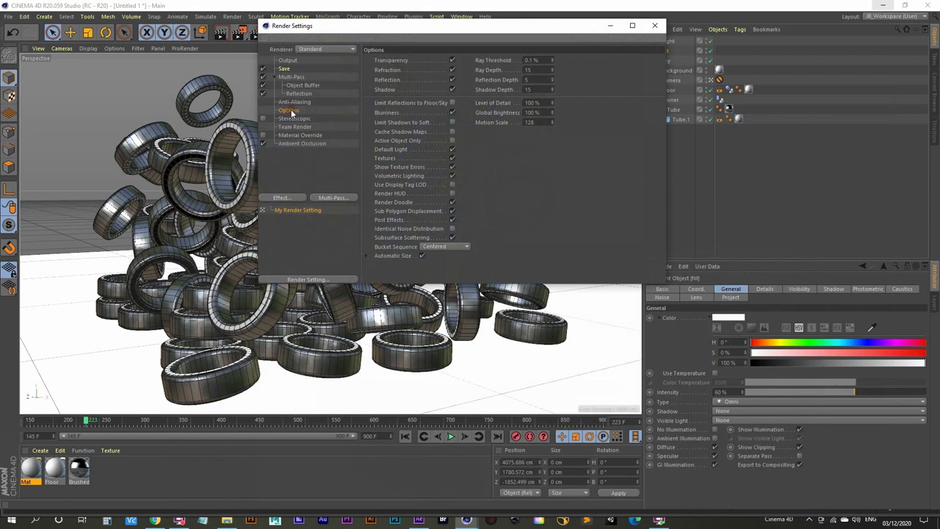
left_click_drag(531, 26, 537, 38)
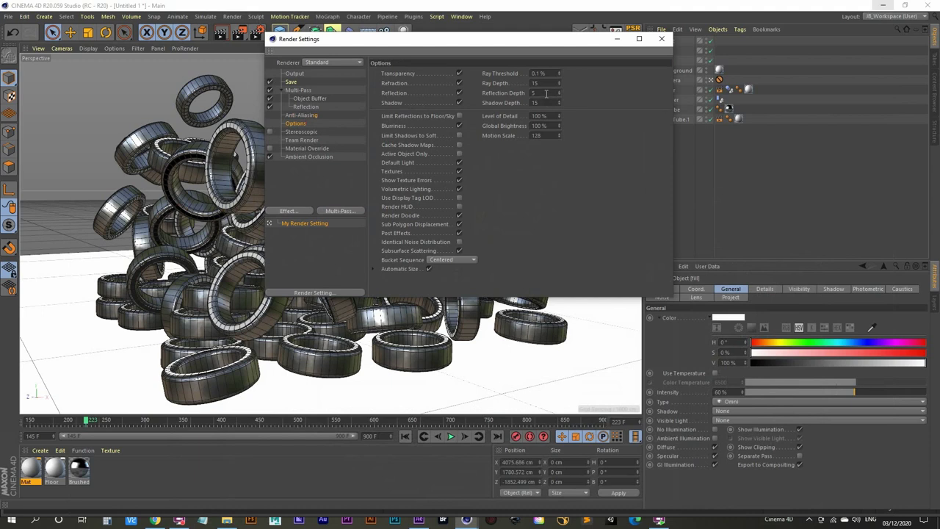
right_click(512, 93)
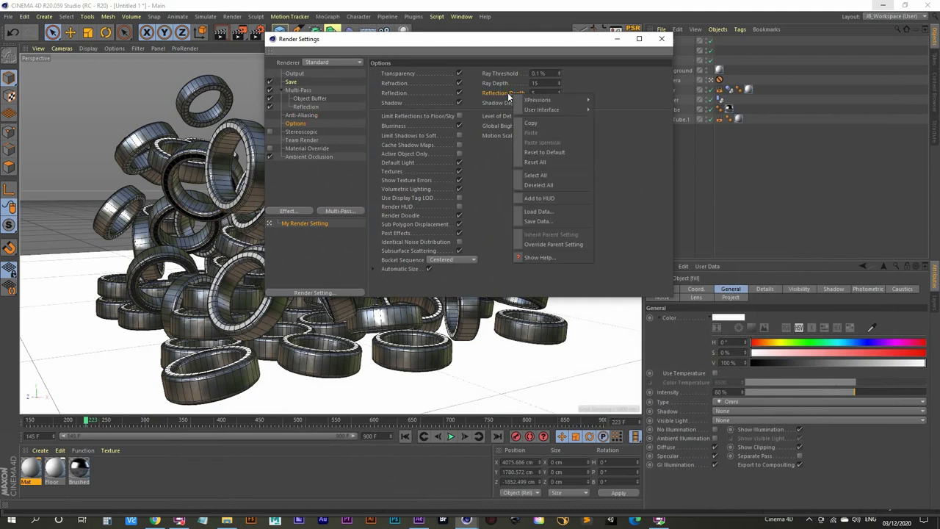
left_click(541, 92)
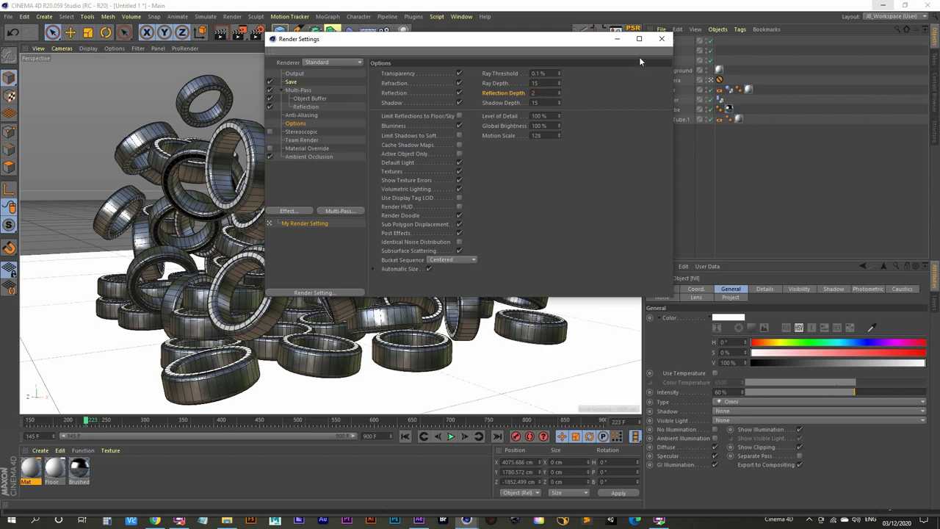
left_click(661, 38)
left_click(237, 33)
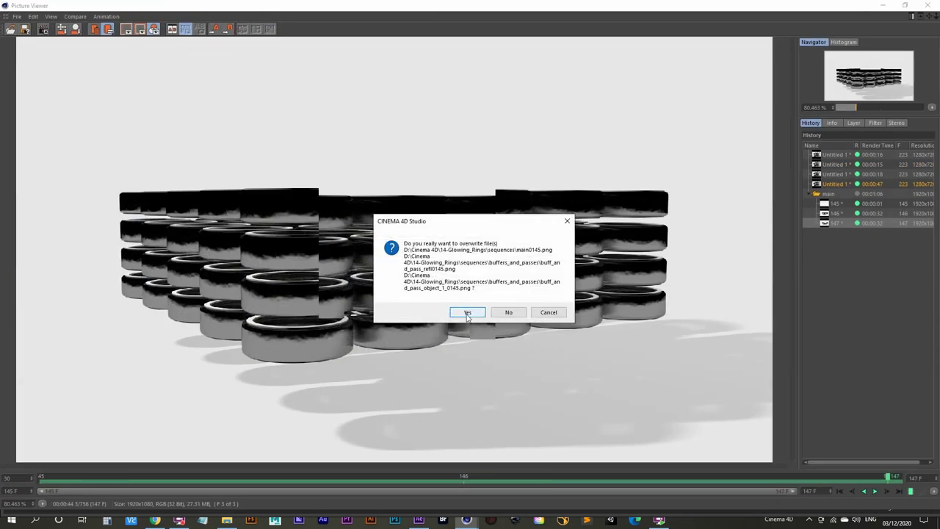
left_click(467, 313)
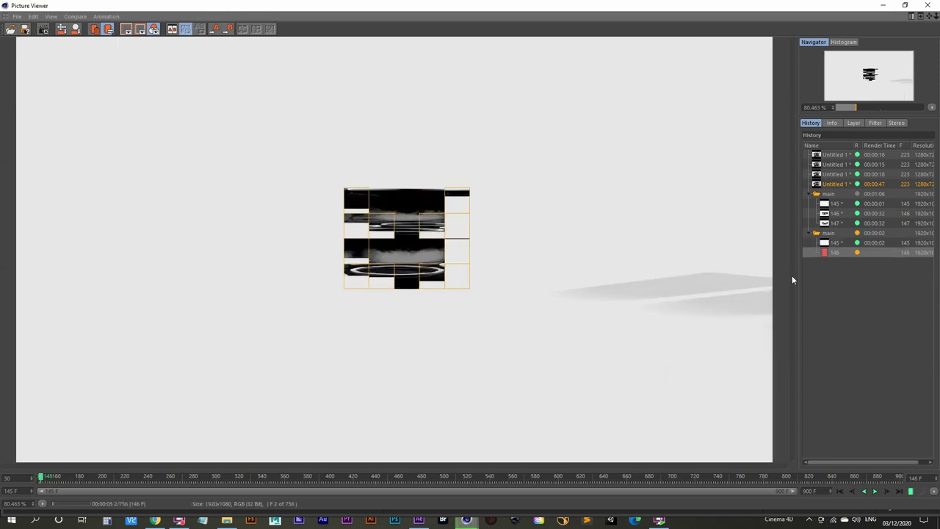
- Compare frame 146 of the new render repeatedly with frame 146 of the previous render in the history
left_click(833, 213)
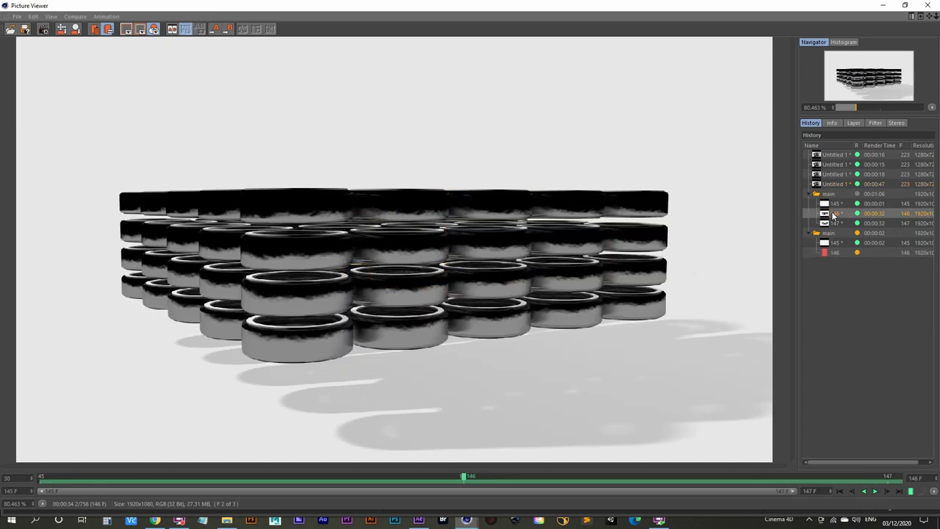
left_click(834, 254)
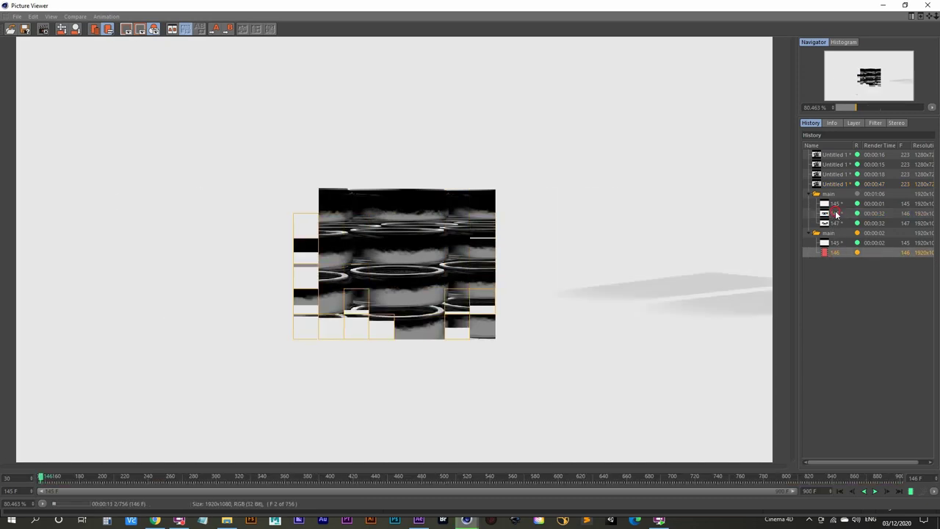
left_click(835, 213)
left_click(834, 253)
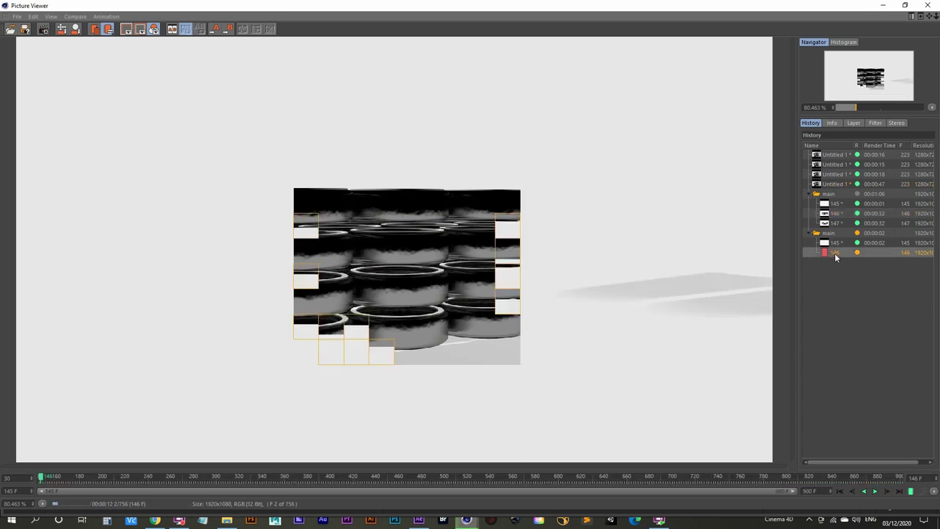
left_click(836, 213)
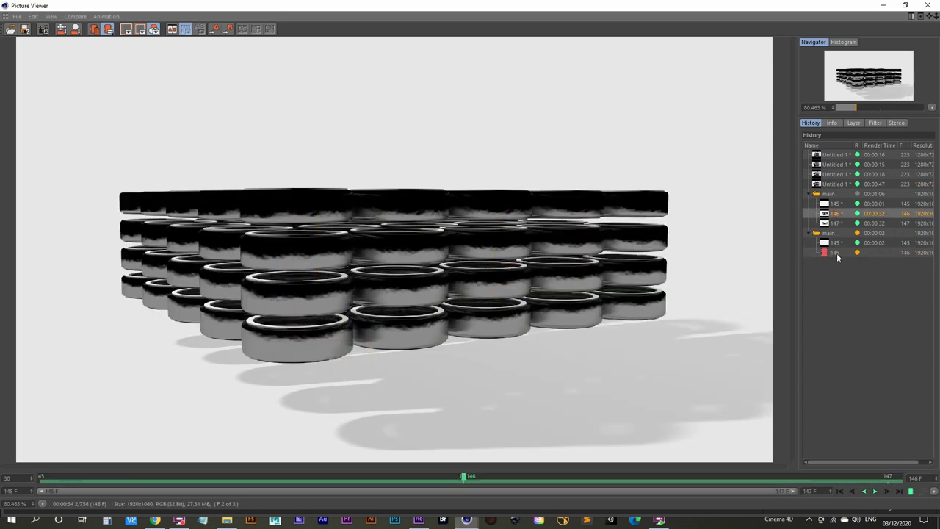
left_click(836, 253)
left_click(833, 214)
left_click(835, 253)
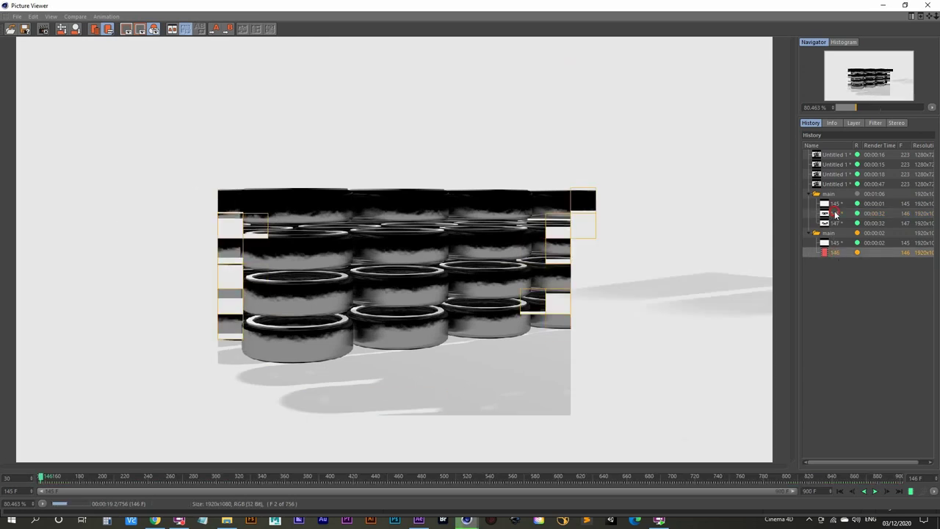
left_click(835, 214)
left_click(835, 252)
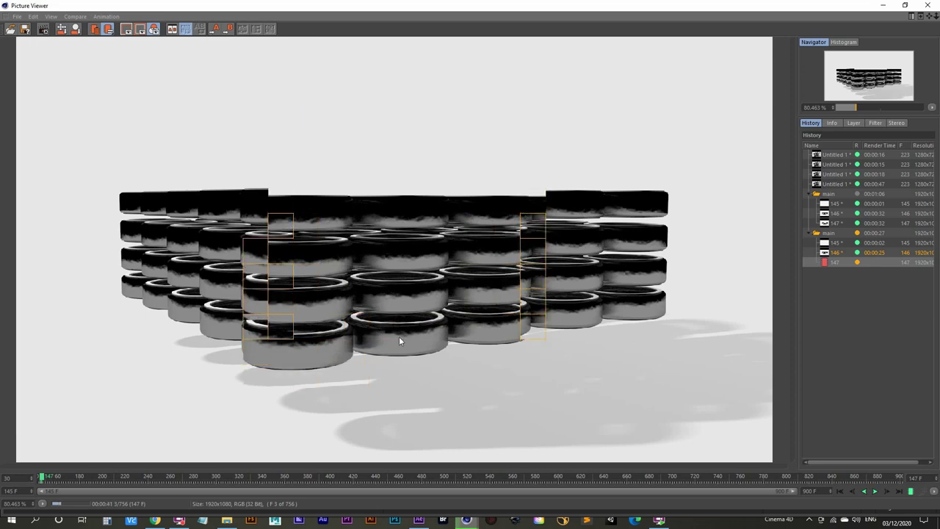
- Switch to After Effects, save the open project, and create a new empty project
left_click(418, 520)
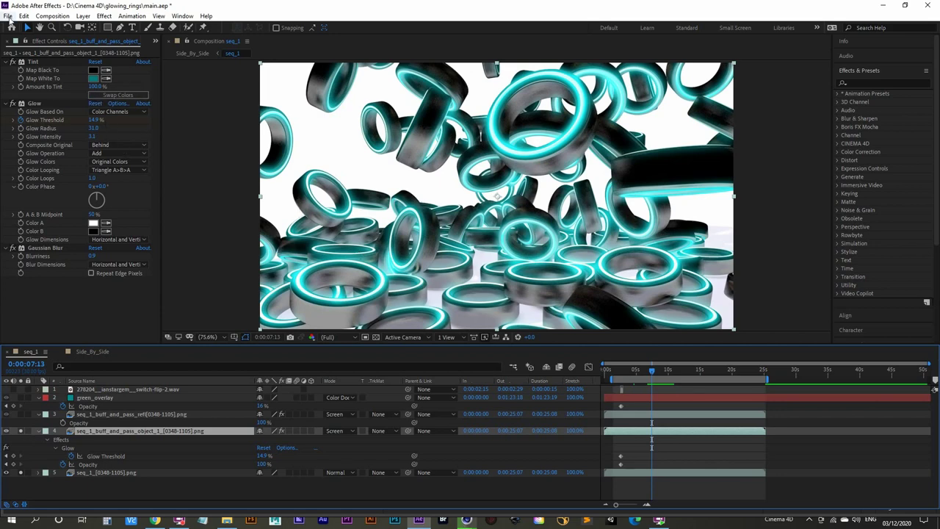
left_click(9, 17)
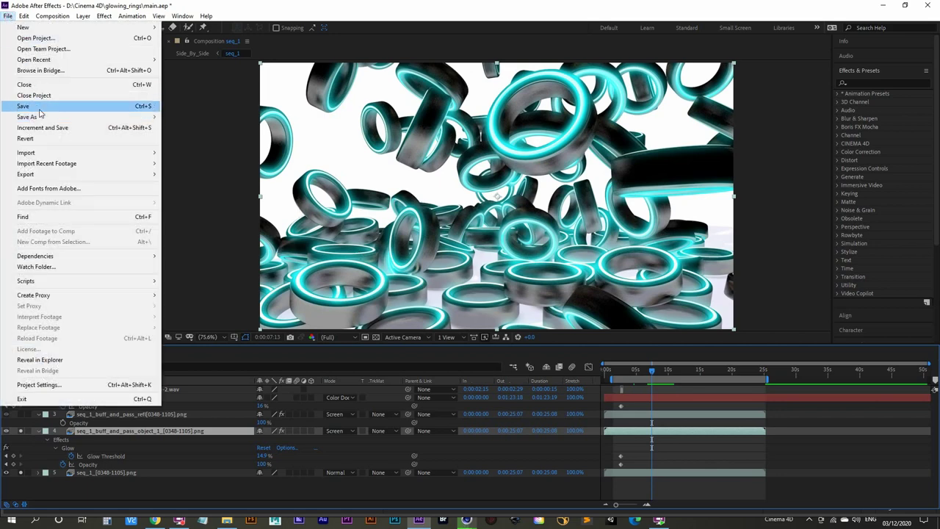
left_click(40, 111)
left_click(8, 16)
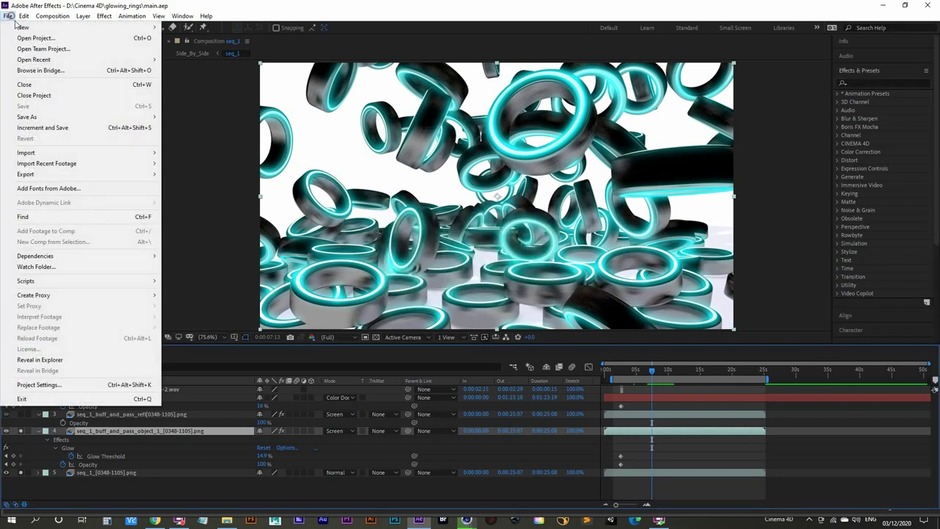
mouse_move(37, 30)
left_click(192, 28)
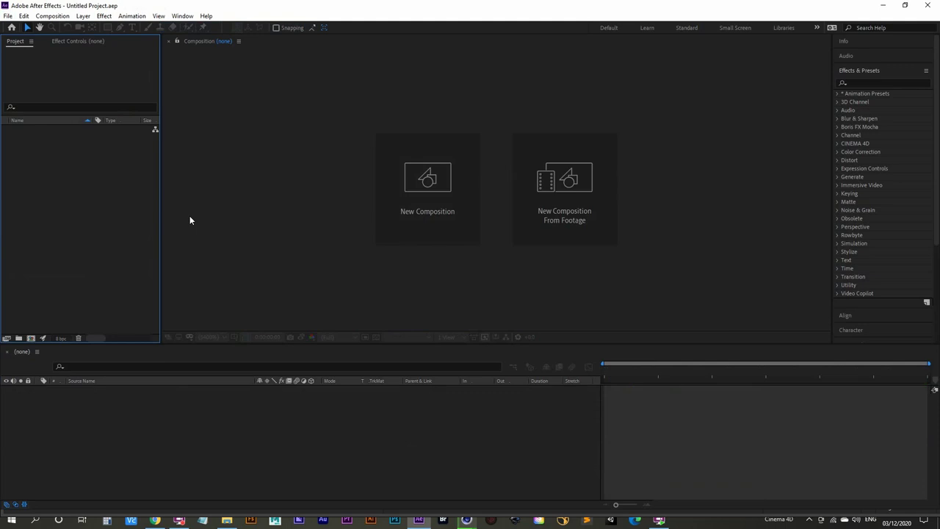
- Open the footage import dialog and browse to the sequences folder inside D:\Cinema 4D\14-Glowing_Rings
left_click(224, 521)
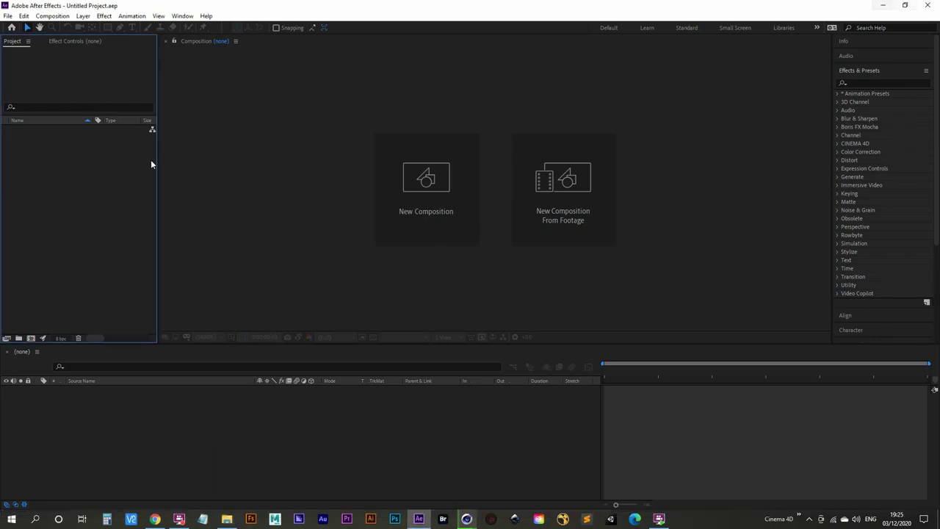
double_click(103, 190)
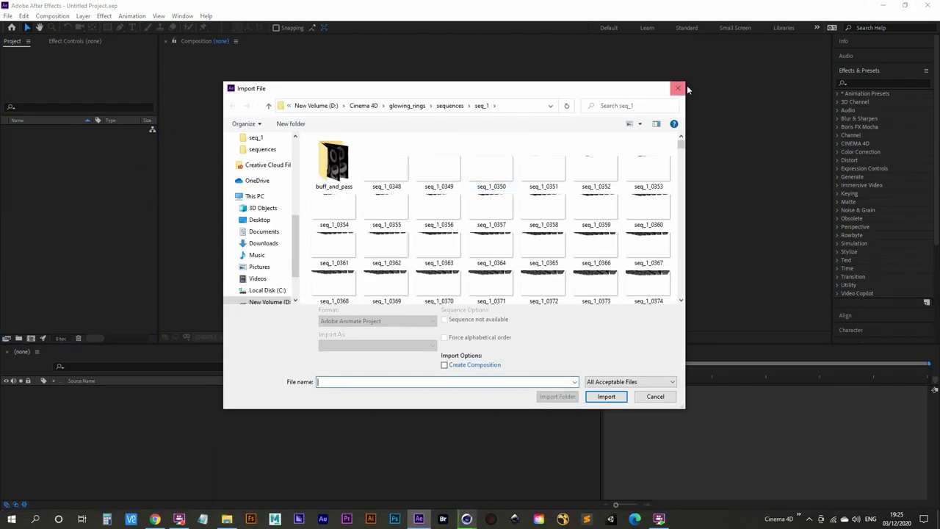
left_click(677, 88)
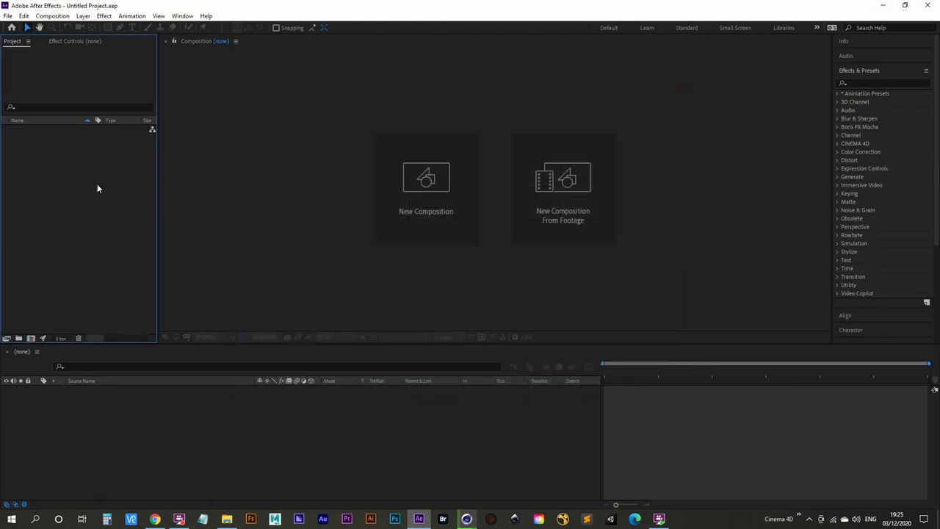
double_click(102, 202)
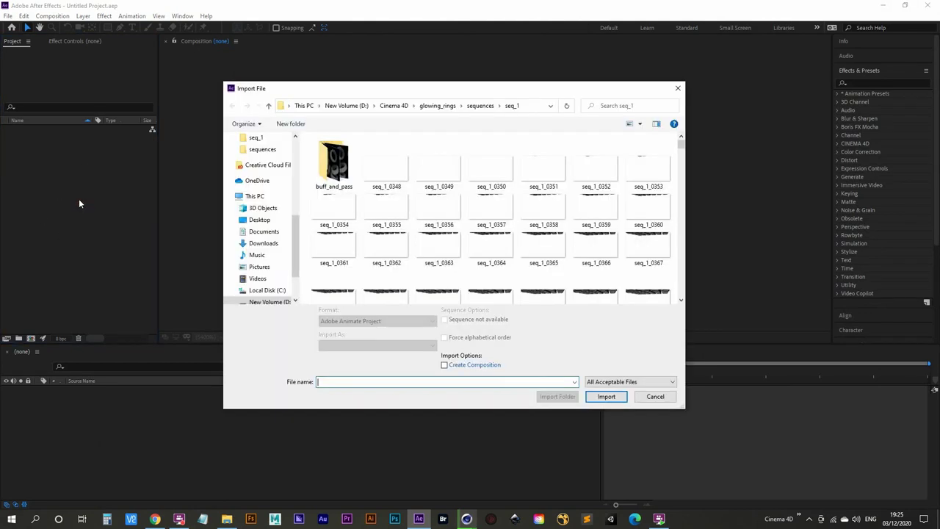
left_click(518, 105)
type("D:\\Cinema 4D\\14-Glowing_Rings")
key("Return")
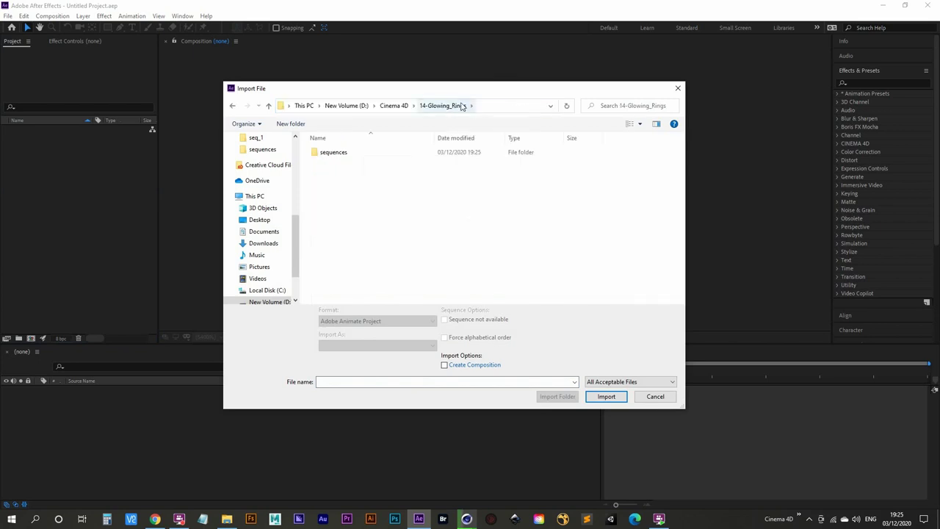
double_click(349, 154)
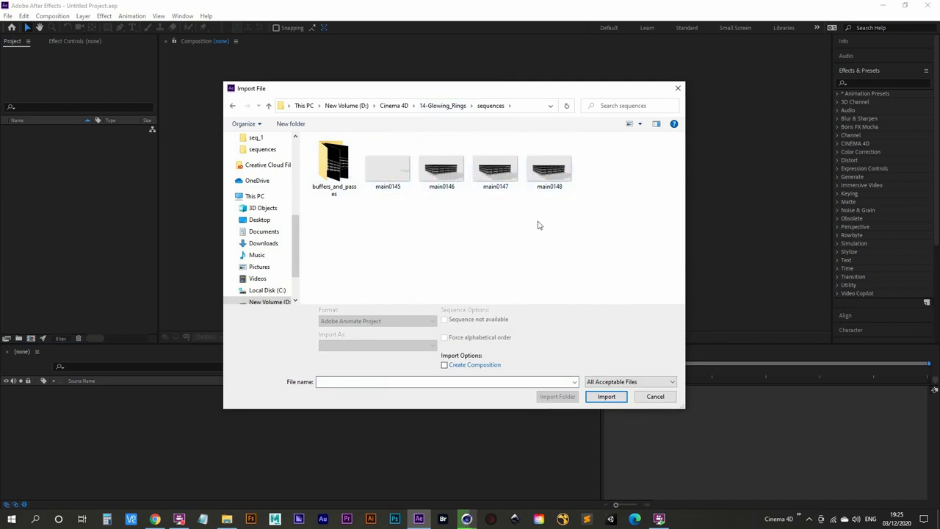
- Switch to Cinema 4D to look at the scene and return to the import dialog in After Effects
mouse_move(466, 518)
left_click(520, 472)
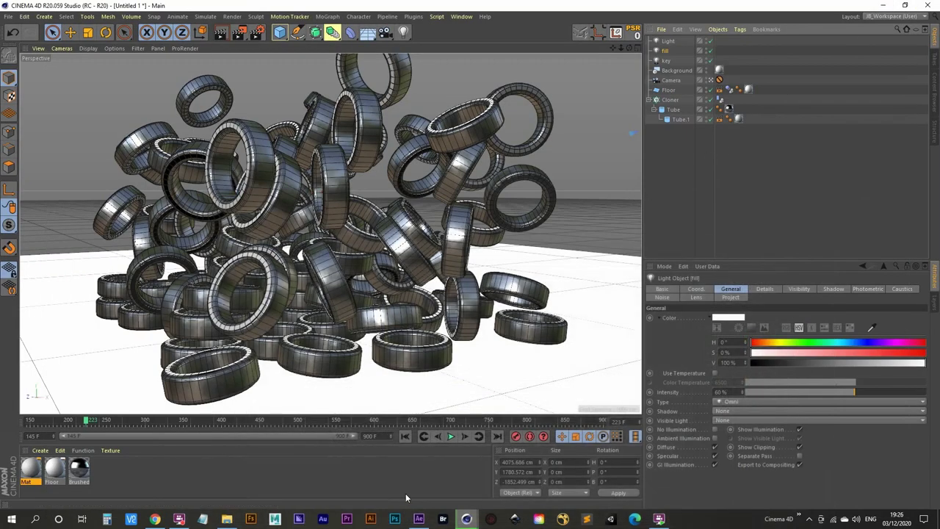
left_click(419, 518)
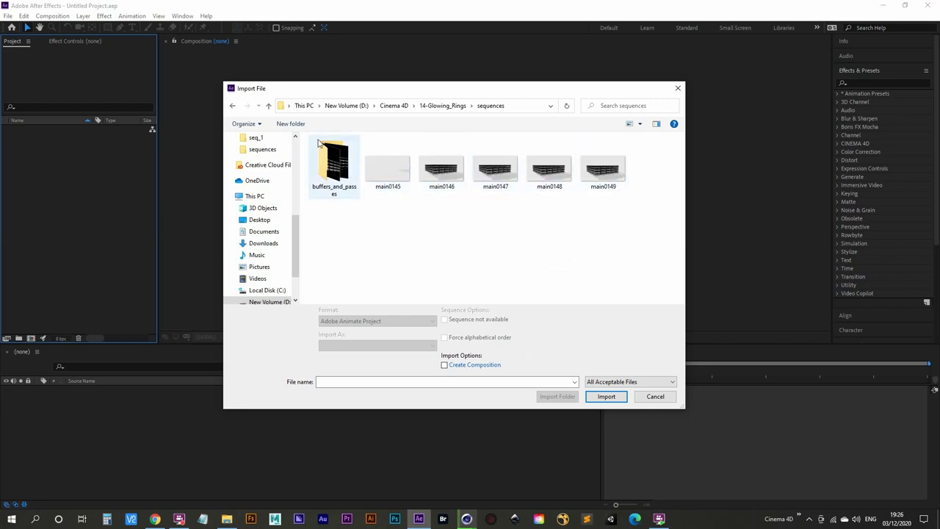
- Import the rendered frames starting at main0145 as PNG sequence footage
left_click(495, 171)
left_click(396, 166)
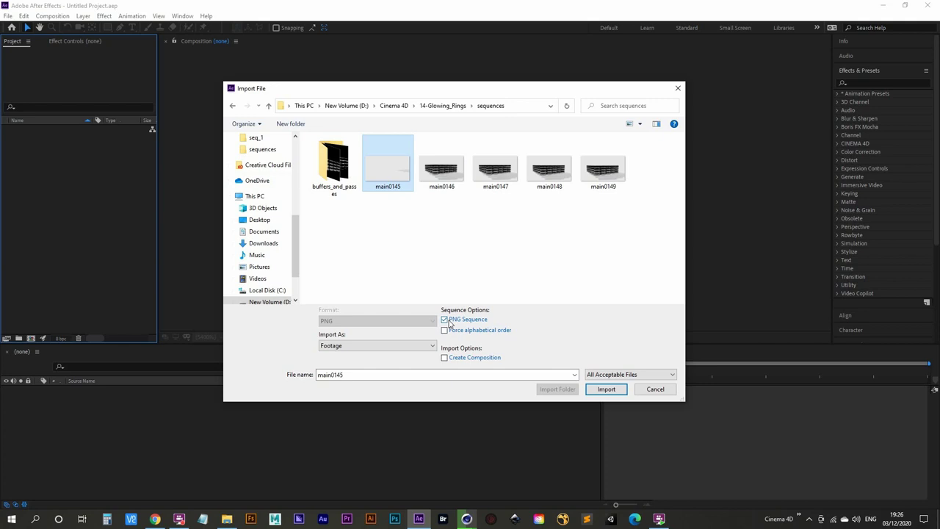
left_click(603, 390)
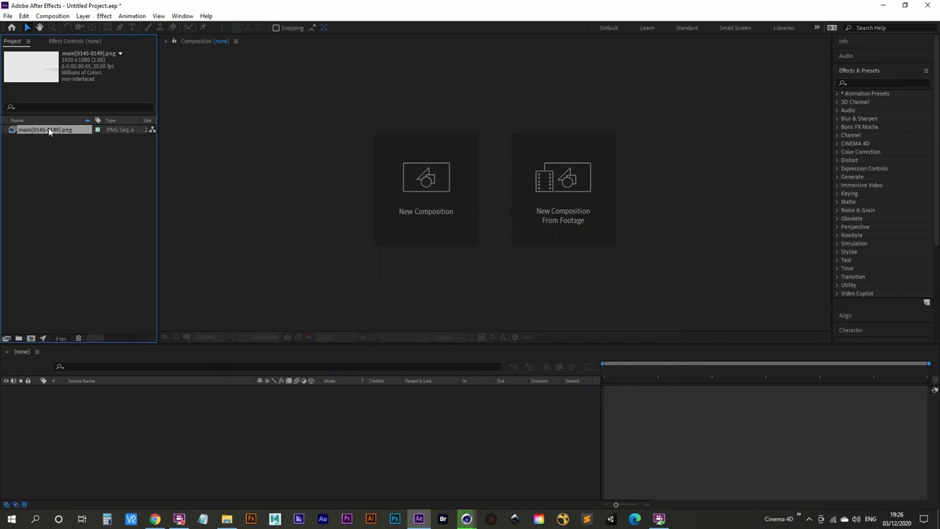
- Create a composition from the imported main PNG sequence and preview it from the first frame
left_click_drag(49, 131, 28, 337)
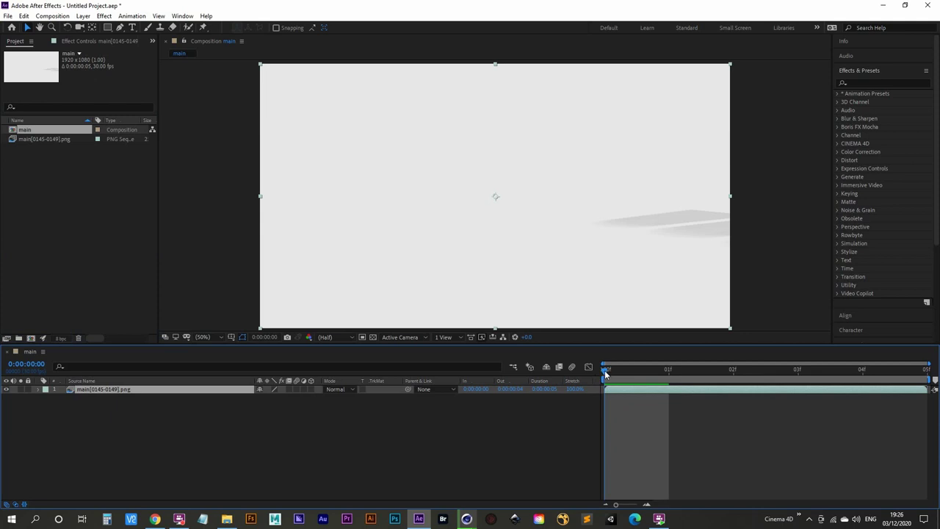
left_click_drag(604, 370, 533, 373)
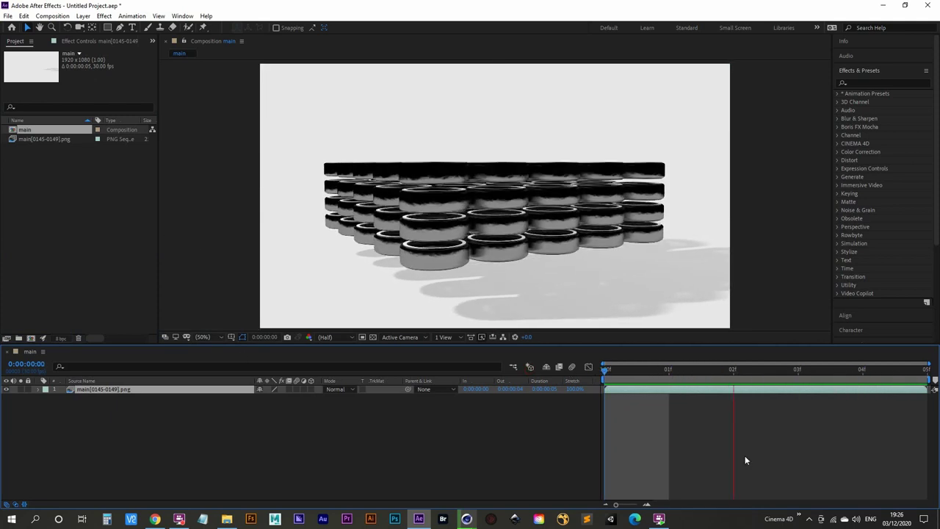
- Inspect frame 2 of the main composition up close and return to the full-frame view
left_click(706, 385)
left_click_drag(733, 372, 708, 369)
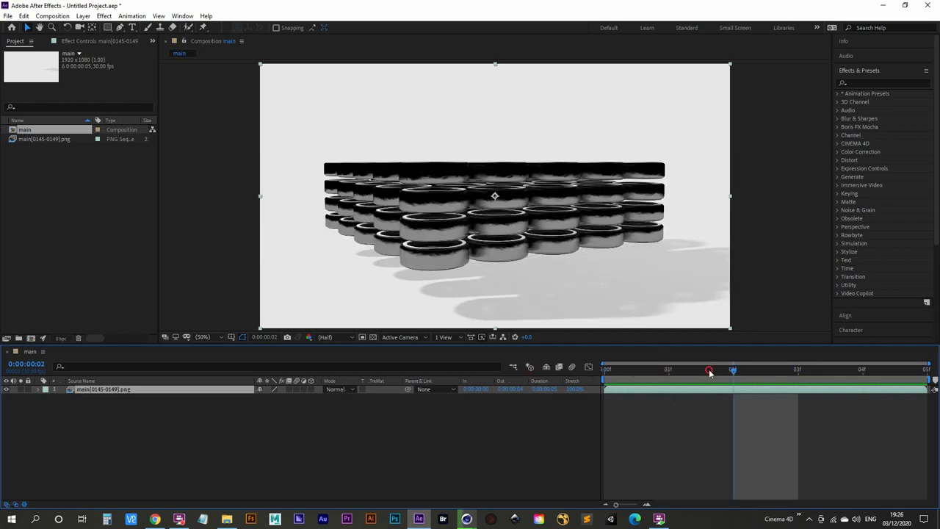
key("period")
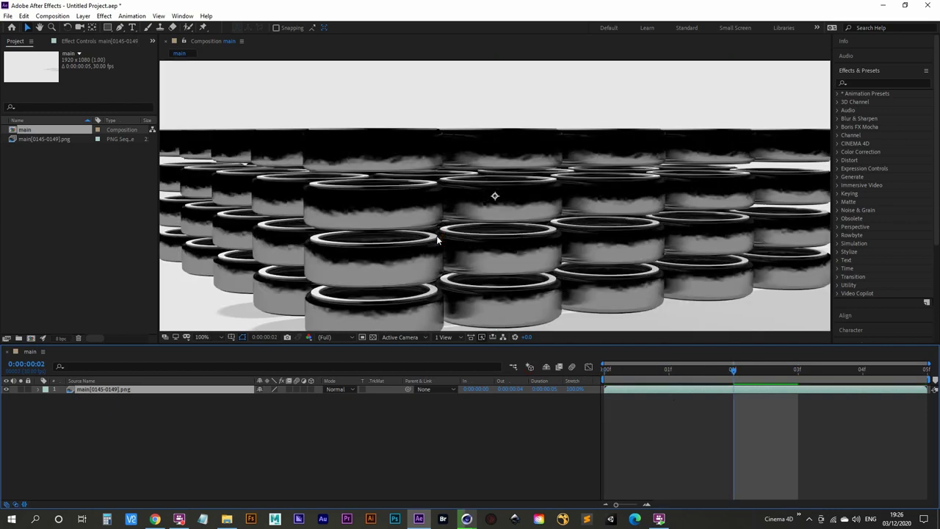
key("comma")
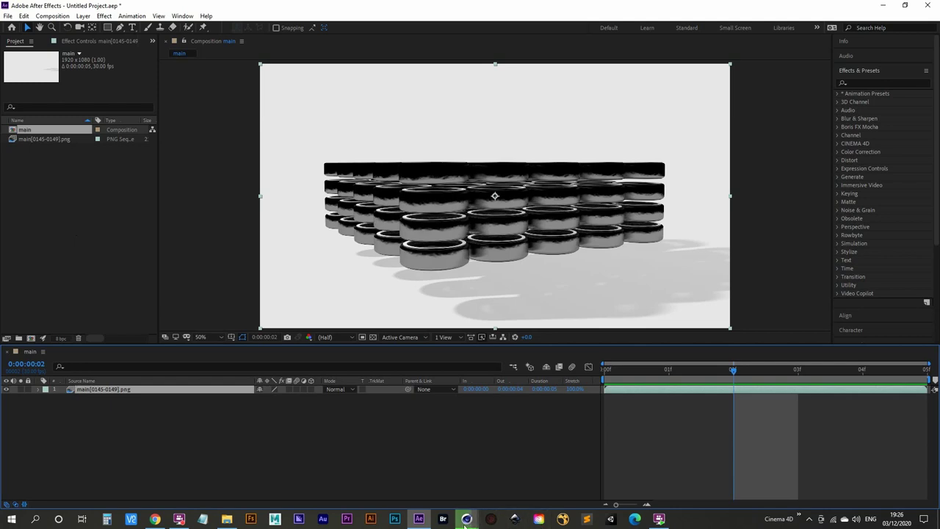
- Switch to Cinema 4D, check the object buffer settings in Tube.1's Compositing tag, and return to After Effects
mouse_move(466, 518)
left_click(411, 478)
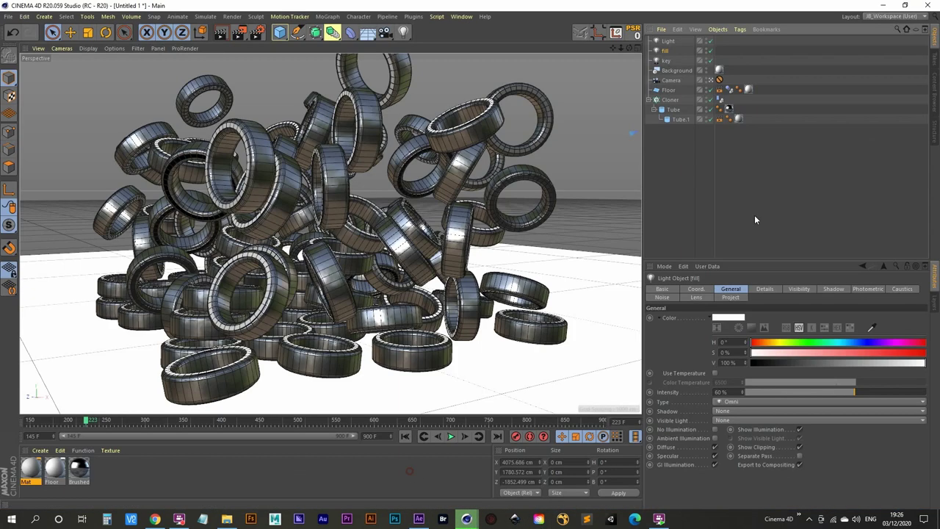
left_click(683, 119)
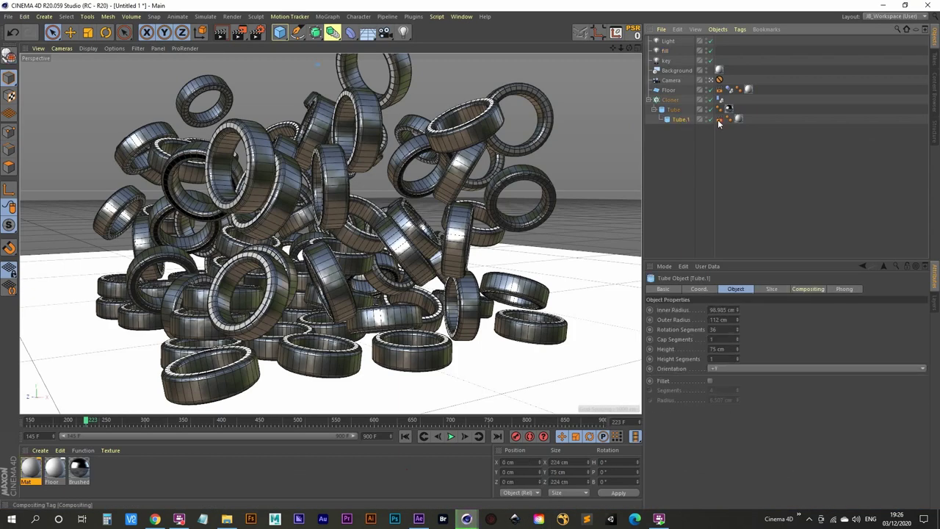
left_click(719, 120)
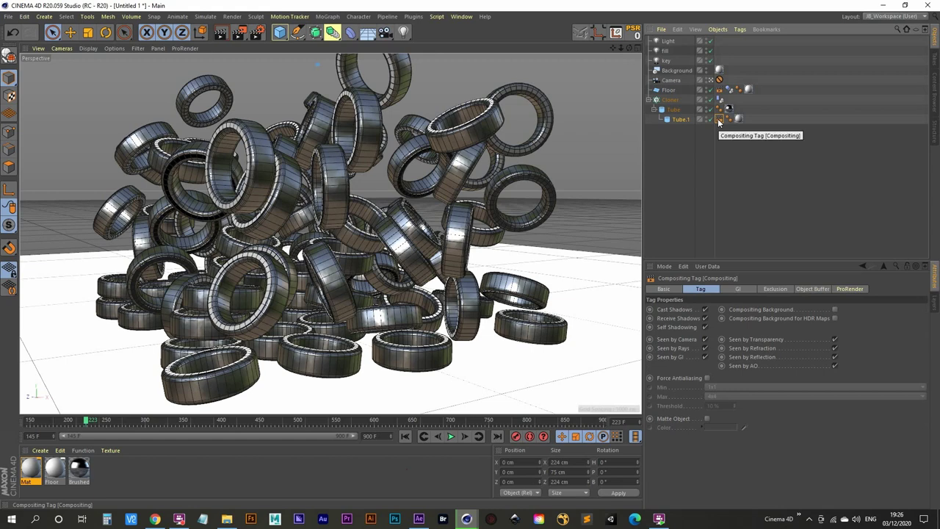
left_click(812, 288)
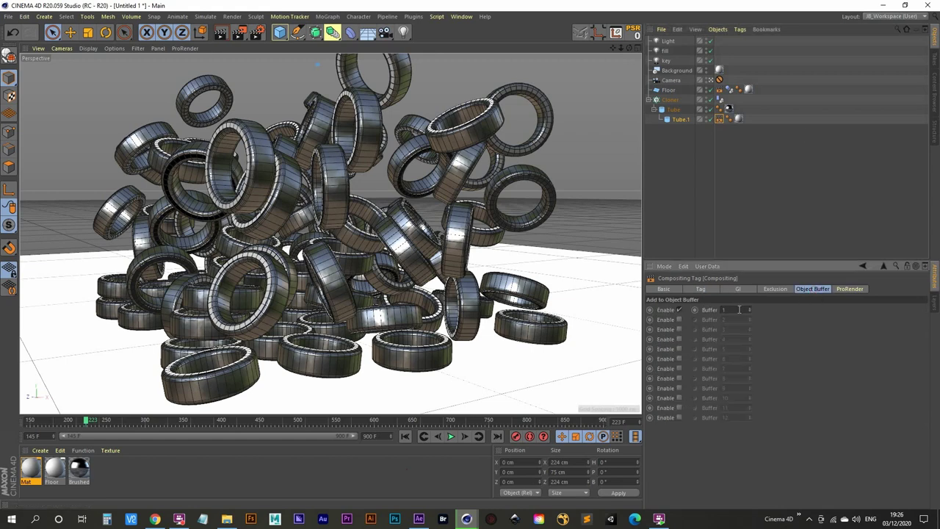
left_click(887, 6)
- Import the object buffer frames starting at buff_and_pass_object_1_0145 from the buffers_and_passes folder as PNG sequence footage
left_click(33, 218)
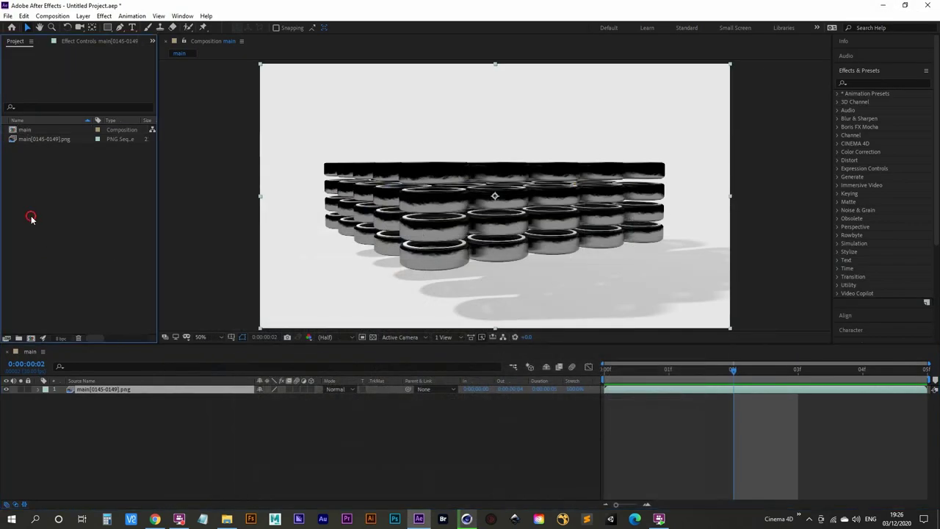
double_click(70, 211)
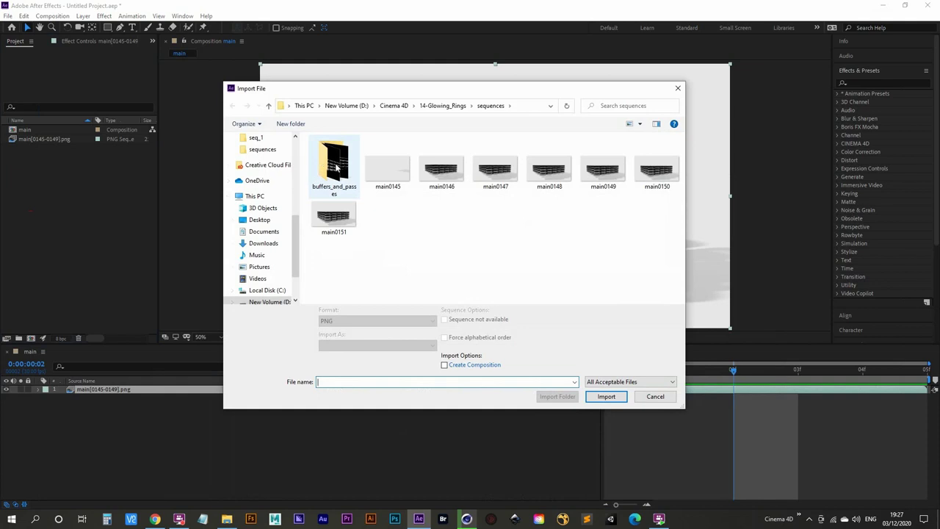
double_click(335, 166)
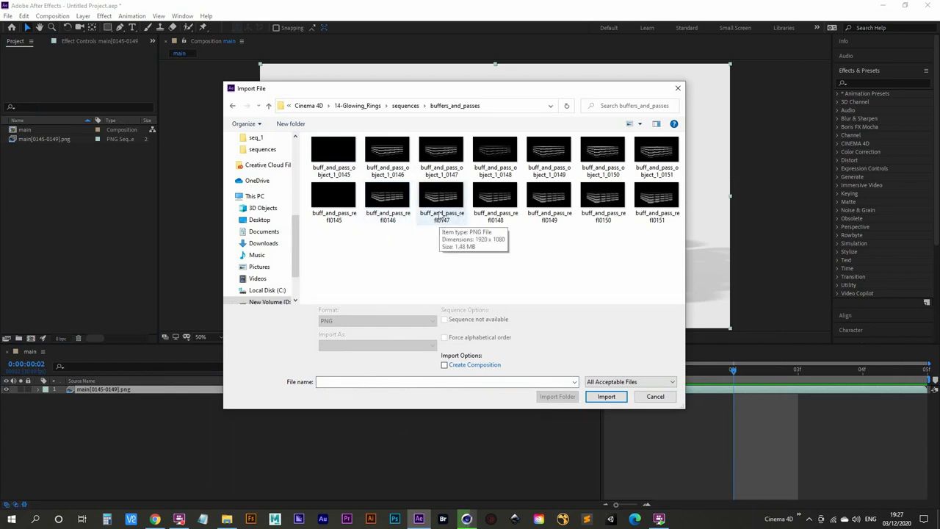
left_click(346, 168)
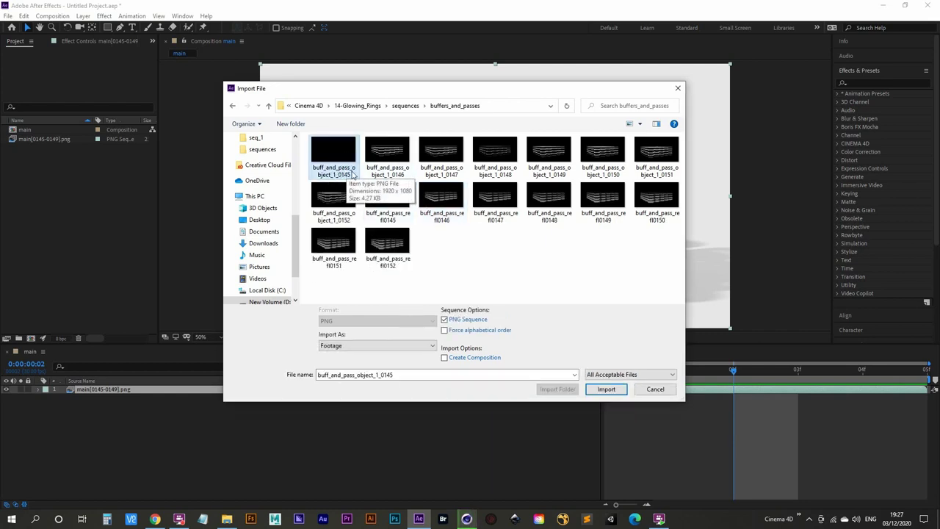
left_click(451, 160)
left_click(346, 160)
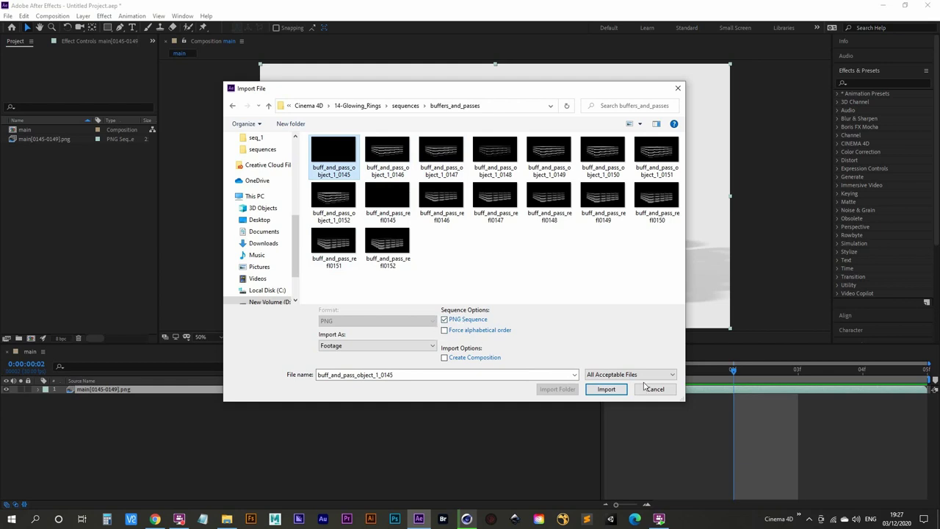
left_click(611, 389)
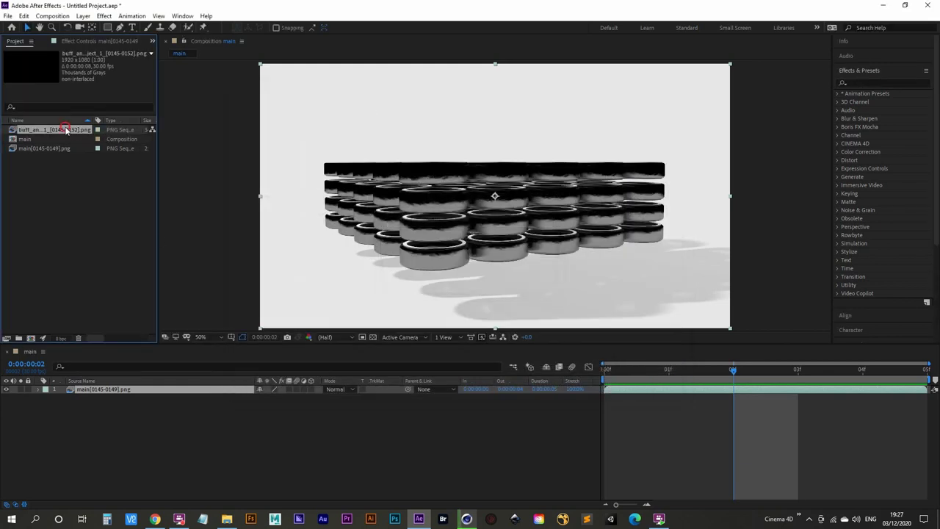
- Add the object buffer sequence as a layer above the main footage and preview it, stopping at frame 1
left_click_drag(66, 130, 108, 389)
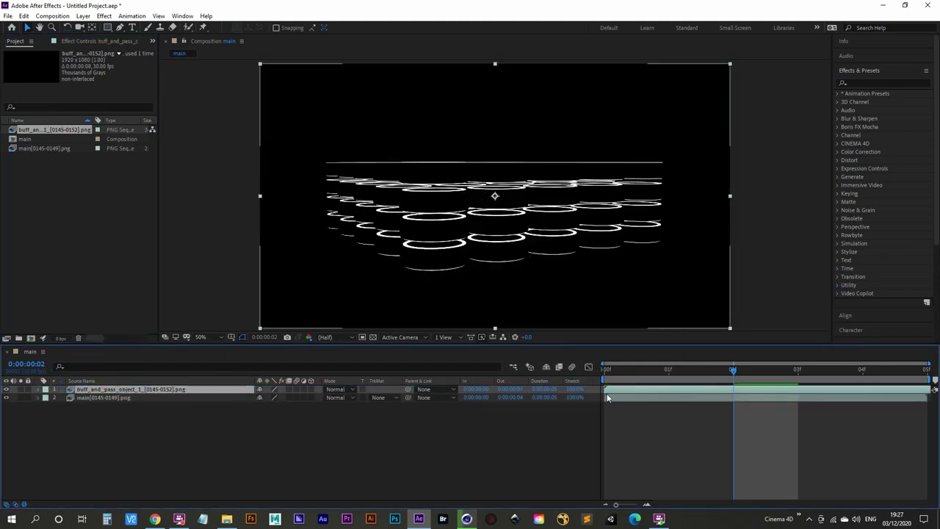
key("space")
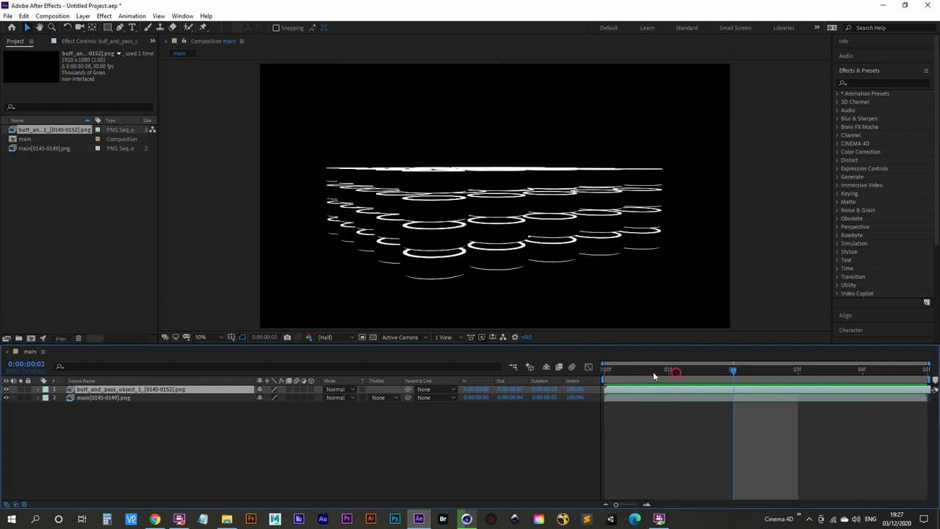
left_click(603, 368)
left_click(646, 365)
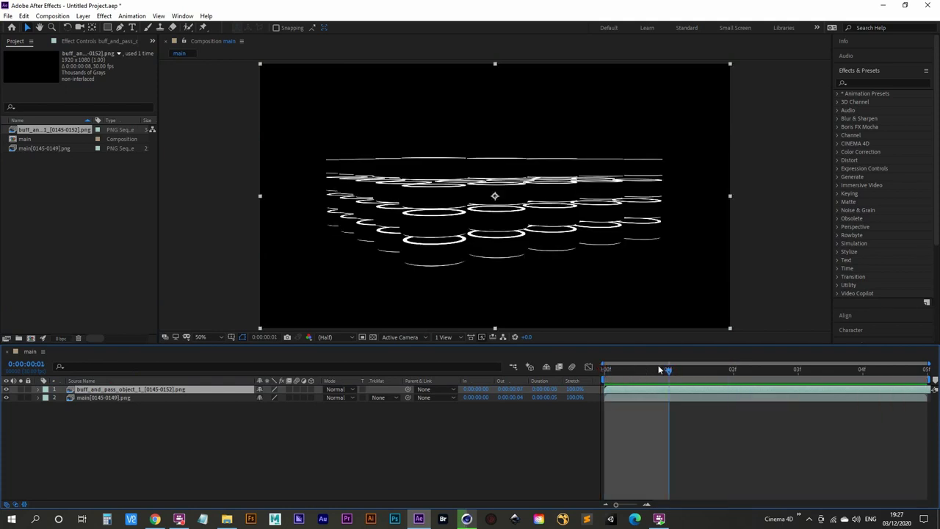
mouse_move(647, 365)
left_mouse_down()
mouse_move(797, 368)
mouse_move(645, 372)
left_mouse_up()
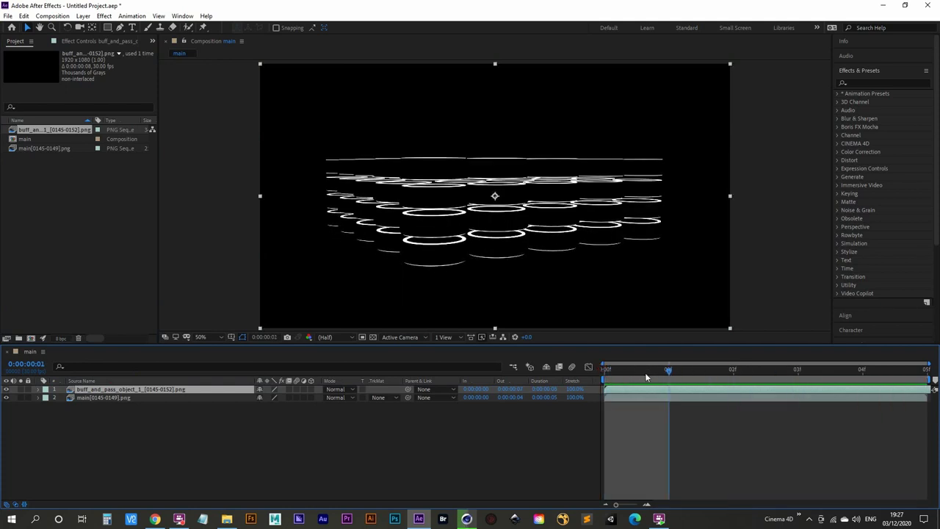
- Set the object buffer layer's blending mode to Screen and compare the image with the layer's visibility toggled
left_click(128, 397)
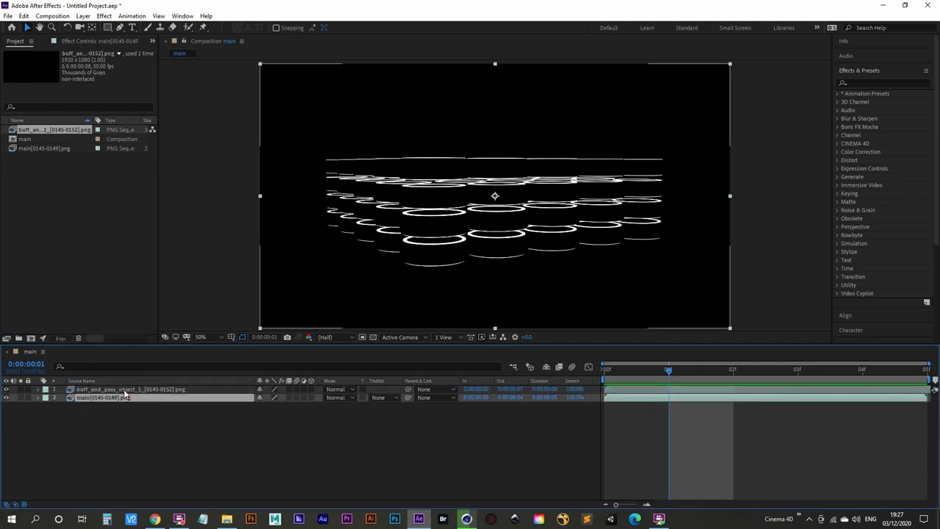
left_click(107, 390)
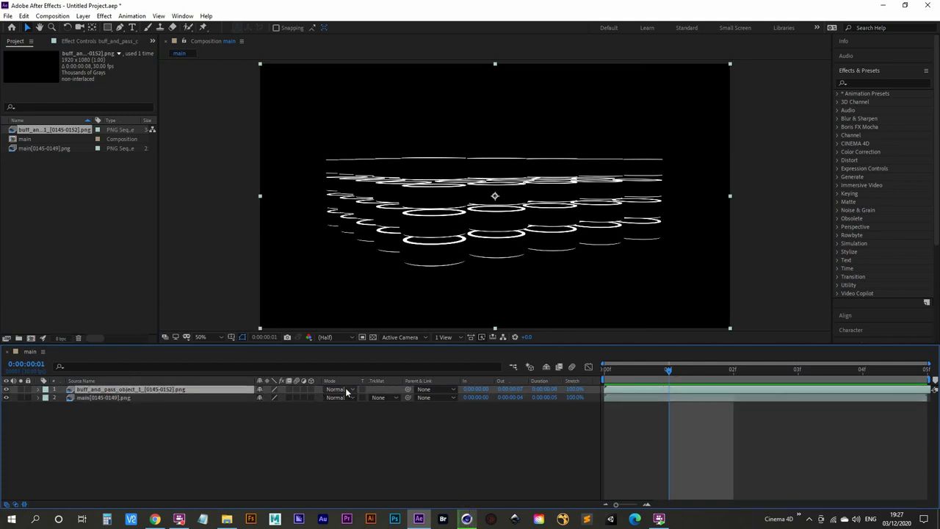
left_click(347, 390)
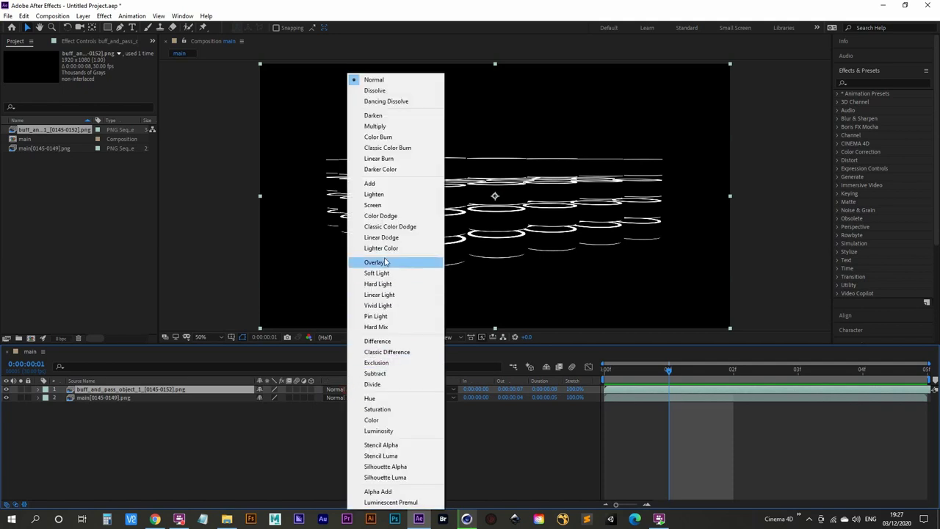
left_click(395, 206)
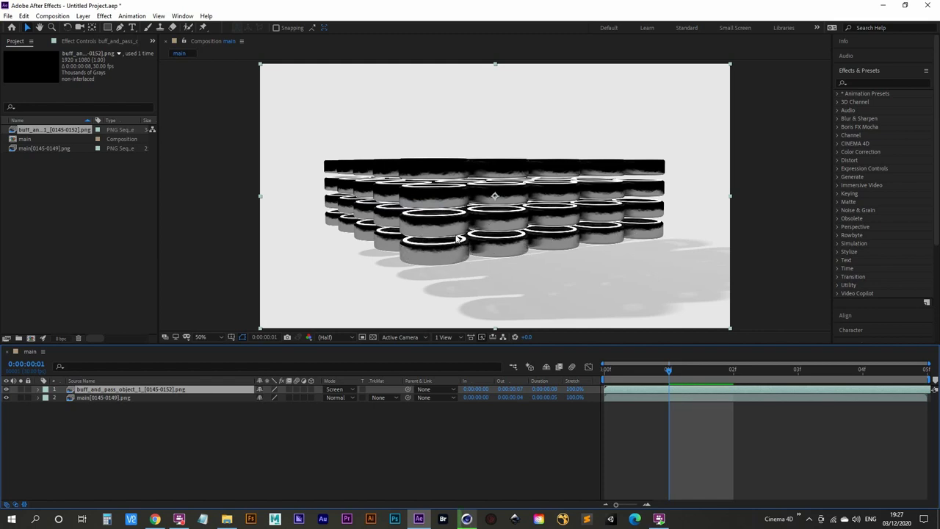
left_click(6, 390)
- Find the Tint effect by searching for "tint" and apply it to the object buffer layer
left_click(864, 71)
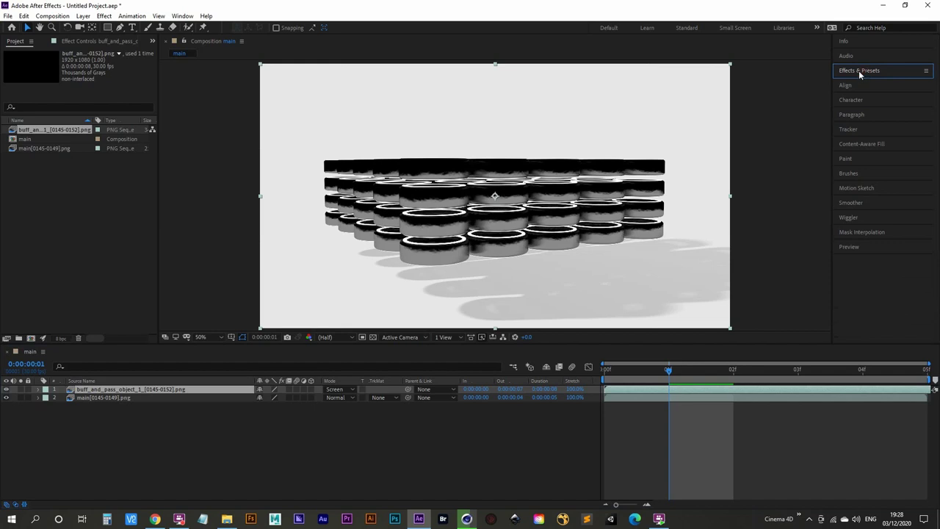
left_click(867, 70)
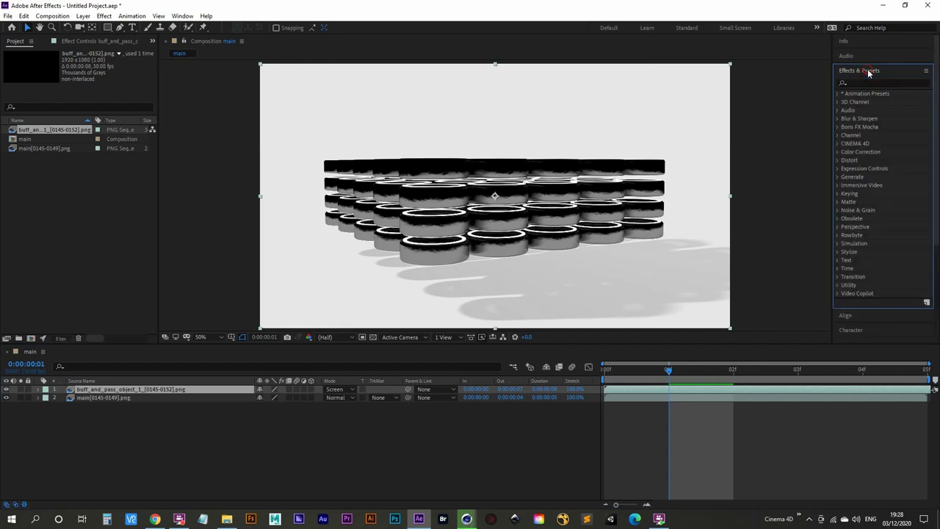
left_click(857, 84)
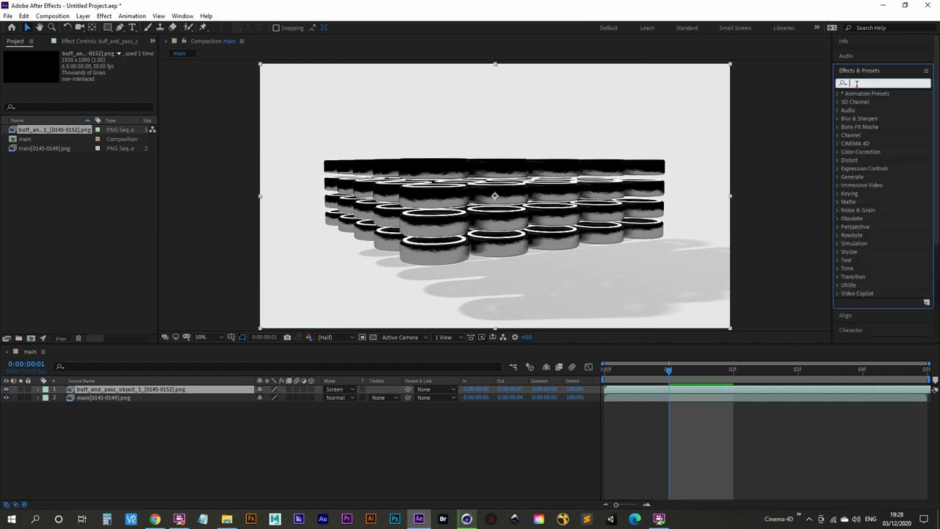
left_click(182, 16)
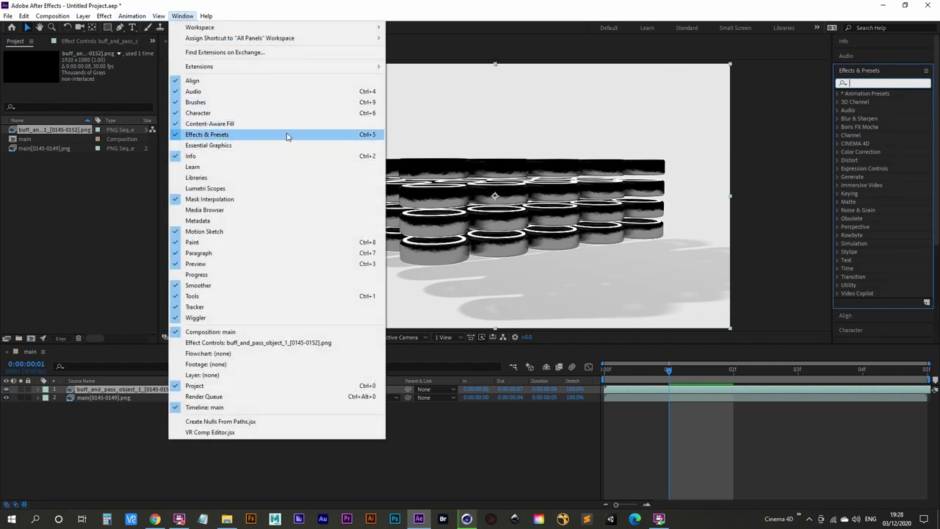
left_click(183, 16)
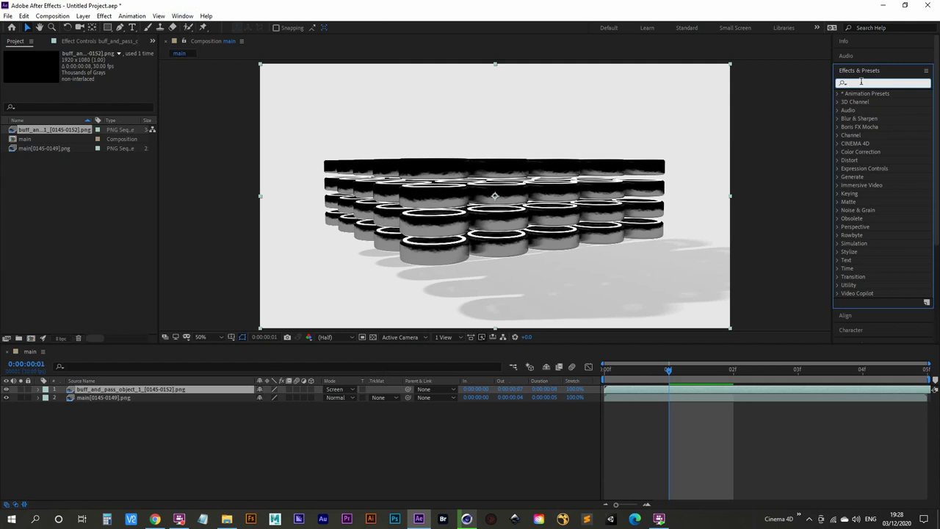
type("tint")
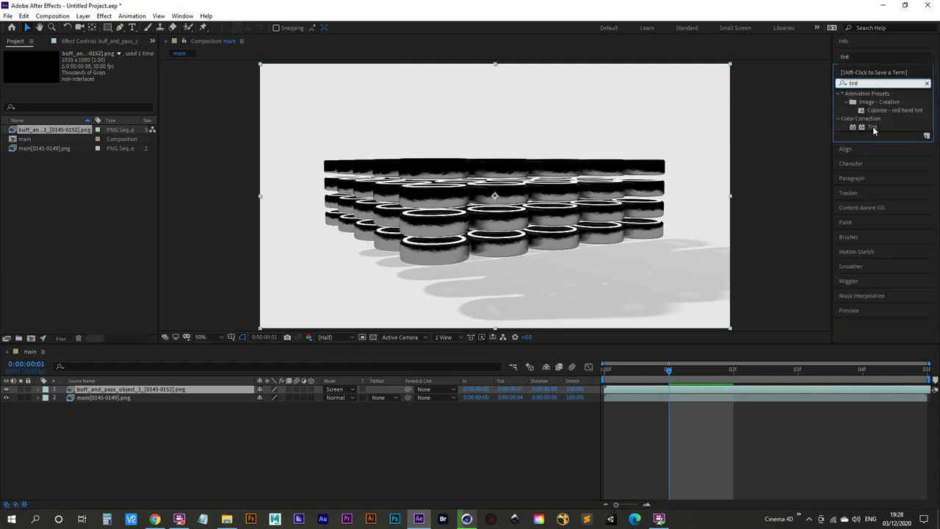
left_click_drag(873, 126, 131, 387)
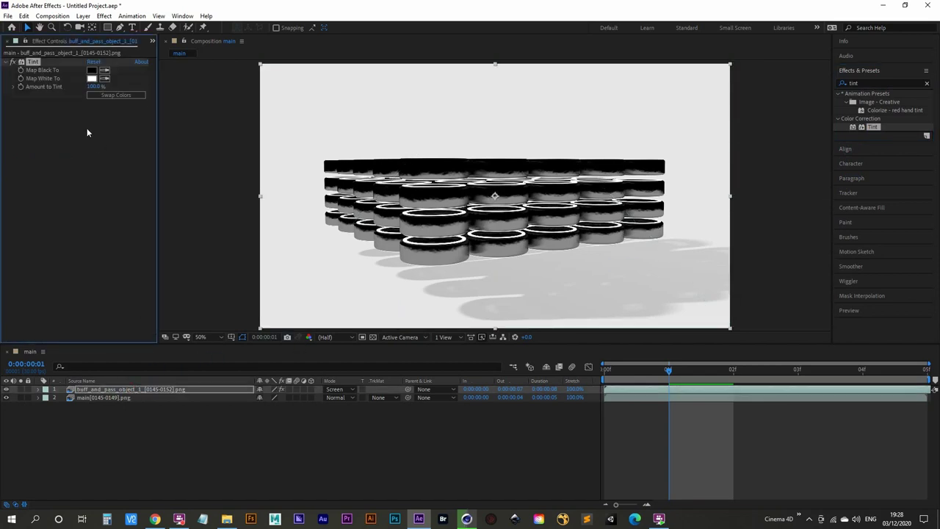
- Set the Tint effect's Map White To colour to turquoise 03DBCE
left_click(91, 79)
left_click_drag(88, 65, 93, 125)
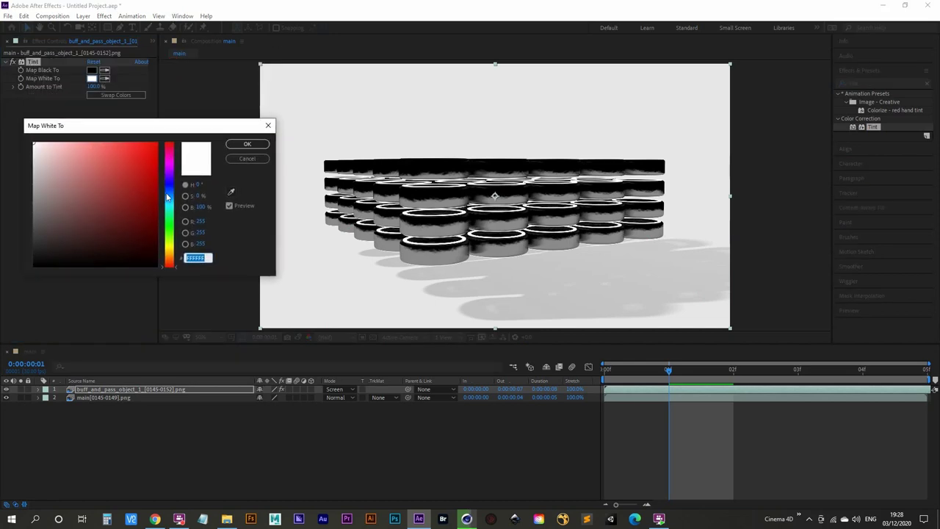
left_click_drag(168, 197, 168, 206)
mouse_move(117, 175)
left_mouse_down()
mouse_move(160, 141)
mouse_move(140, 97)
left_mouse_up()
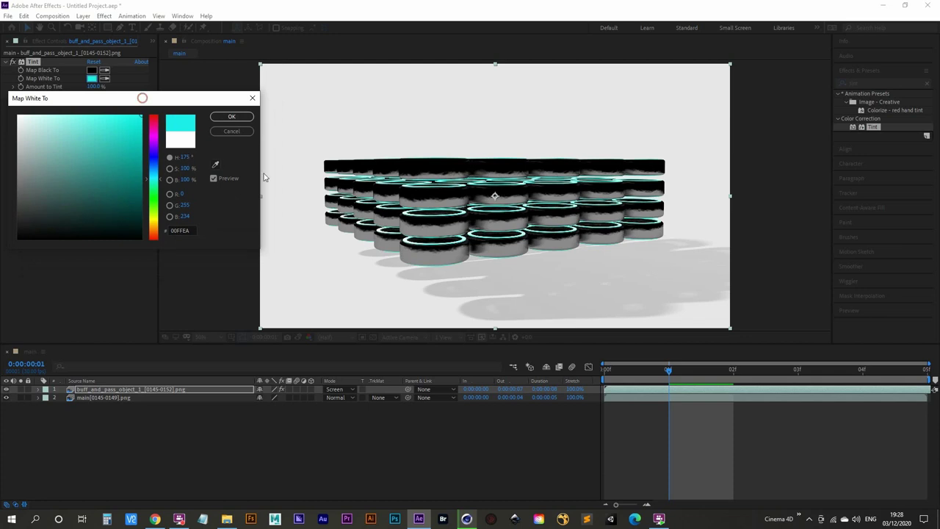
left_click(154, 176)
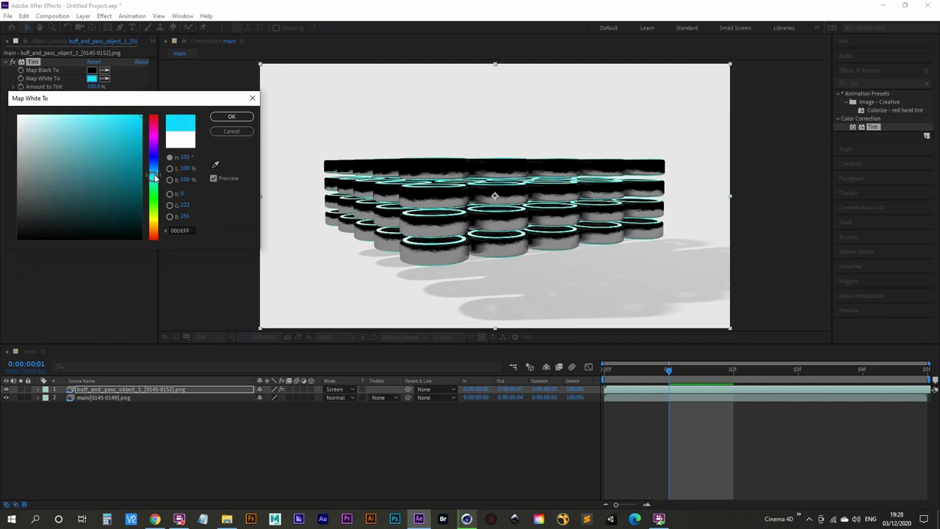
left_click_drag(154, 177, 154, 178)
mouse_move(130, 125)
left_mouse_down()
mouse_move(128, 144)
mouse_move(136, 130)
mouse_move(65, 226)
mouse_move(140, 132)
left_mouse_up()
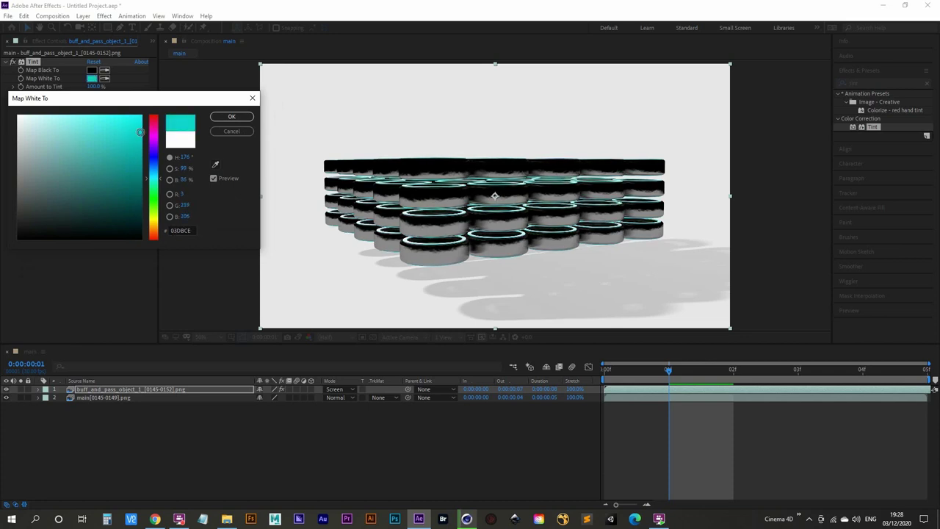
left_click(231, 116)
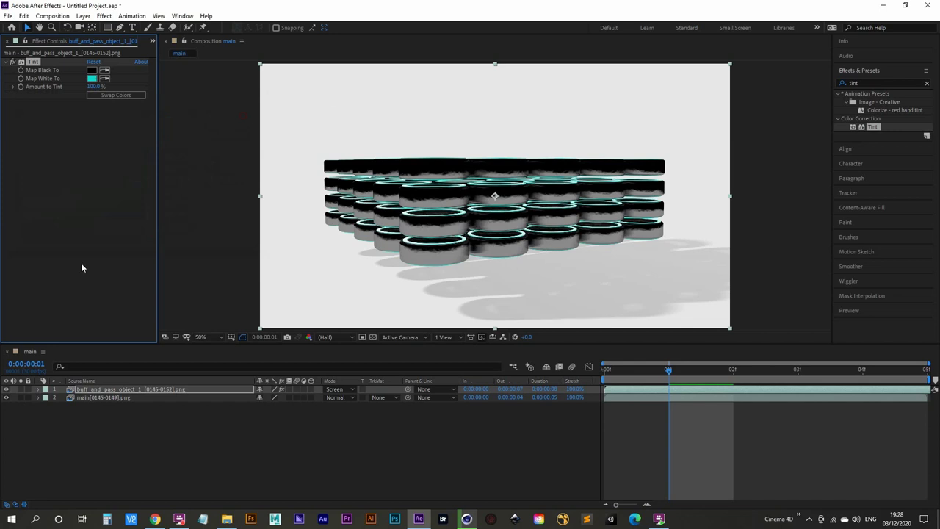
- Find the Stylize Glow effect by searching for "glow" and apply it to the object buffer layer
left_click(872, 83)
type("glow")
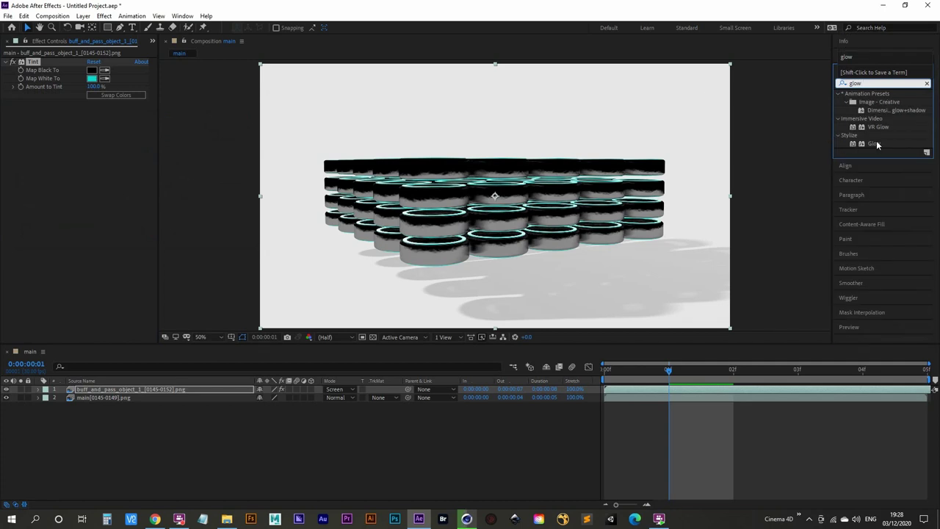
left_click_drag(876, 142, 128, 387)
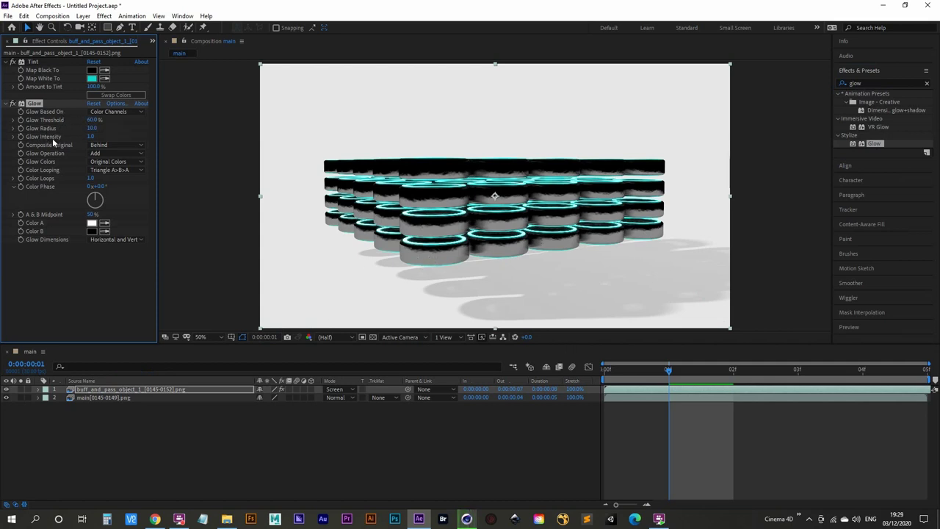
- Set the Glow effect's Intensity to 1.7, Radius to 46 and Threshold to 75.7%, and preview the result up to frame 4
left_click_drag(89, 138, 117, 129)
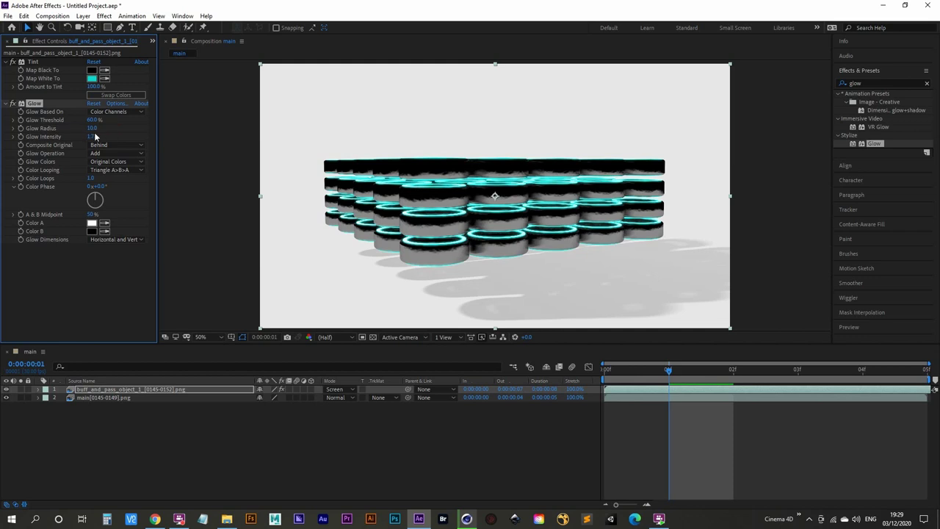
mouse_move(92, 129)
left_mouse_down()
mouse_move(111, 127)
mouse_move(79, 125)
left_mouse_up()
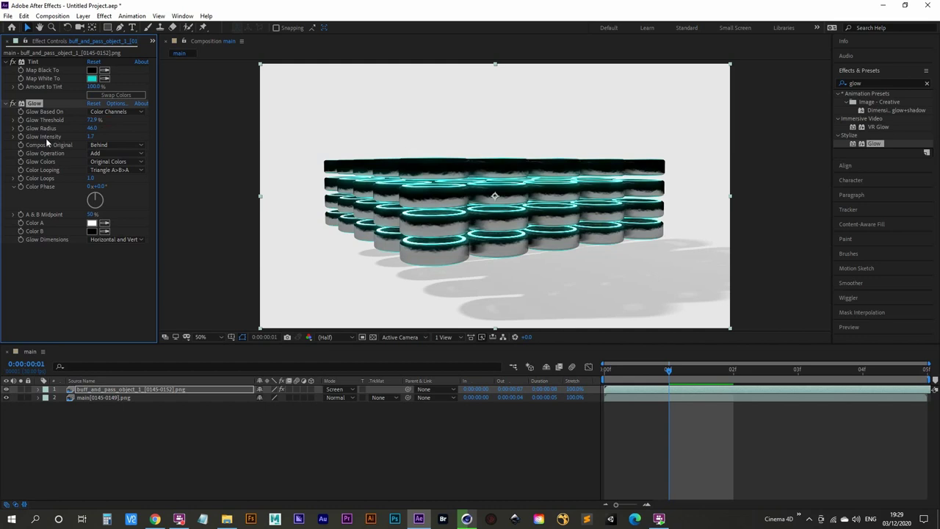
mouse_move(88, 121)
left_mouse_down()
mouse_move(72, 110)
mouse_move(95, 109)
mouse_move(86, 112)
left_mouse_up()
left_click_drag(671, 369, 891, 379)
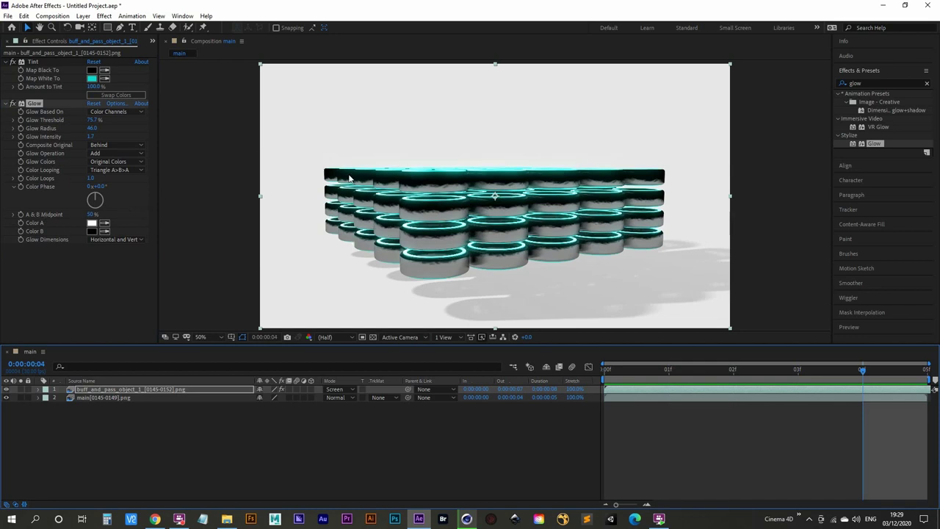
- Find the Gaussian Blur effect by searching for "gaussian" and apply it to the object buffer layer
left_click(873, 83)
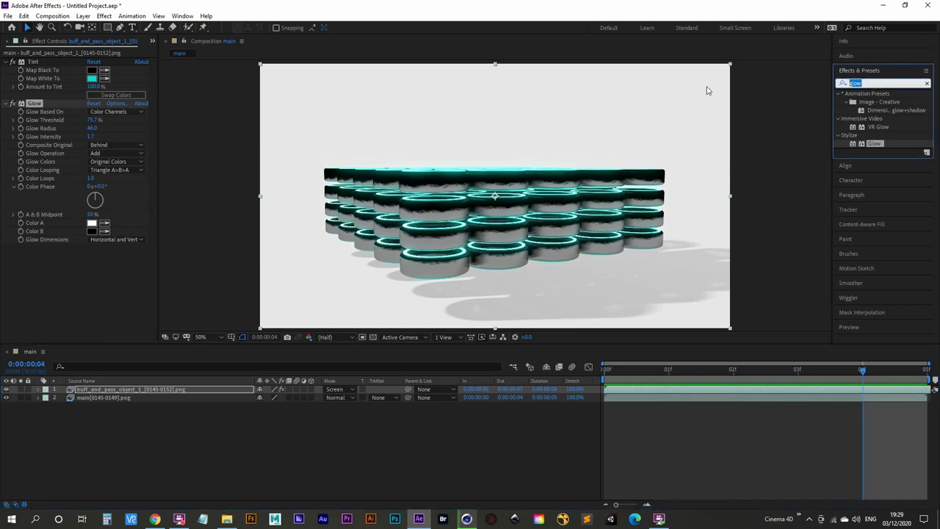
type("gaussian")
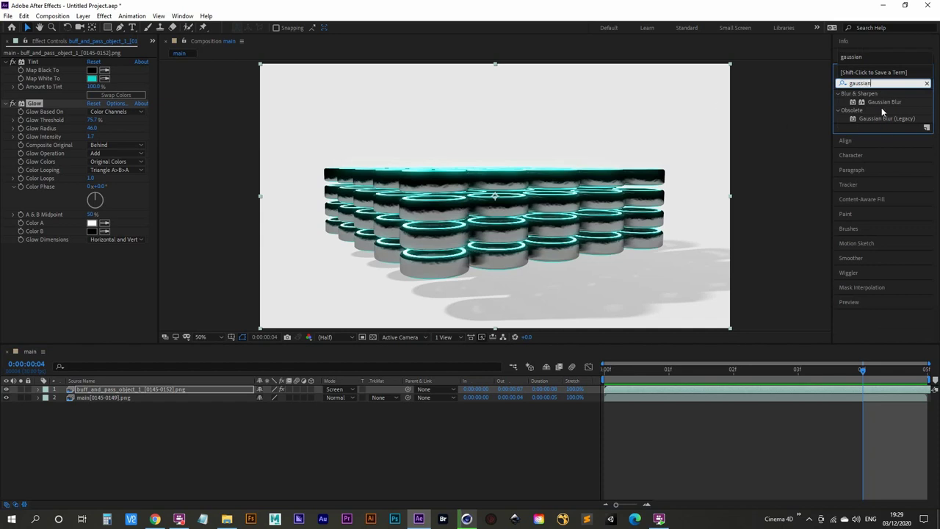
left_click_drag(881, 100, 119, 395)
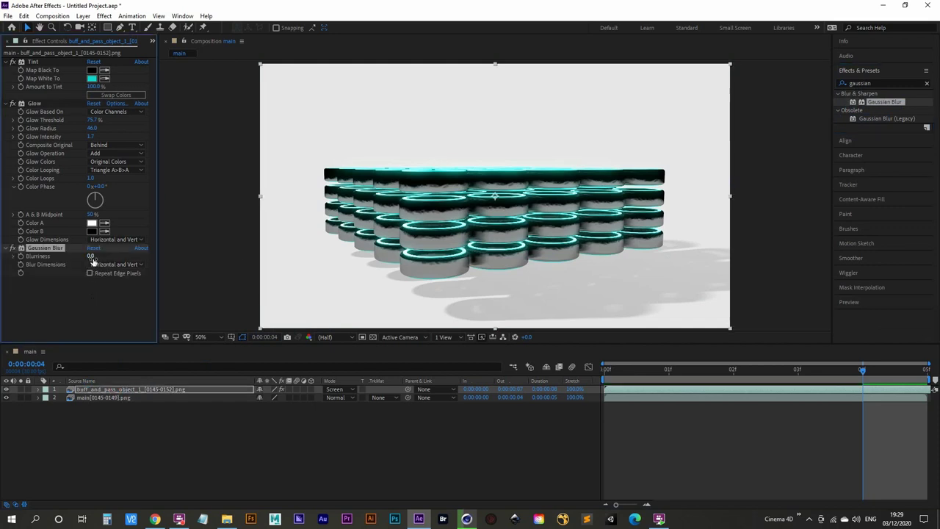
- Set the Gaussian Blur's Blurriness to 28.7, comparing the image with the effect switched on and off
mouse_move(91, 255)
left_mouse_down()
mouse_move(127, 252)
mouse_move(96, 255)
left_mouse_up()
left_click(12, 248)
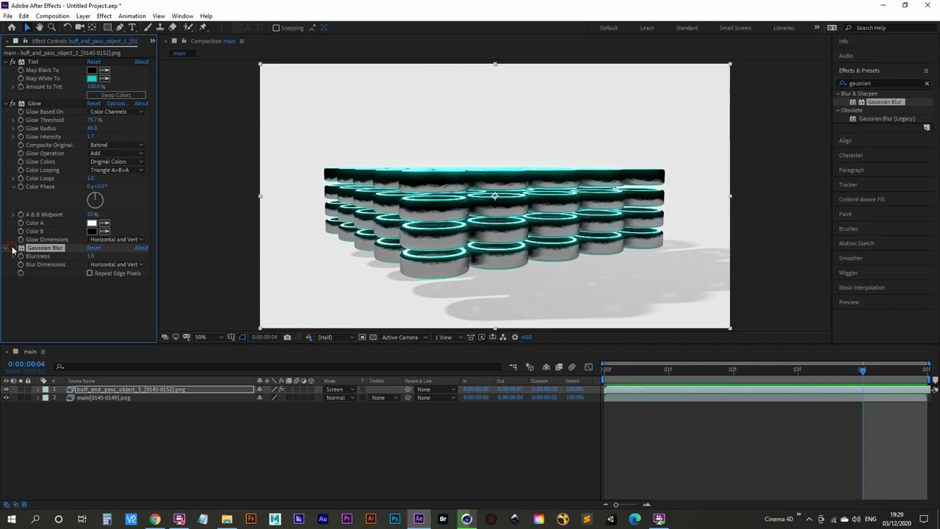
left_click(12, 248)
left_click(12, 248)
left_click(11, 248)
left_click(93, 255)
left_click_drag(94, 255, 152, 243)
left_click(12, 249)
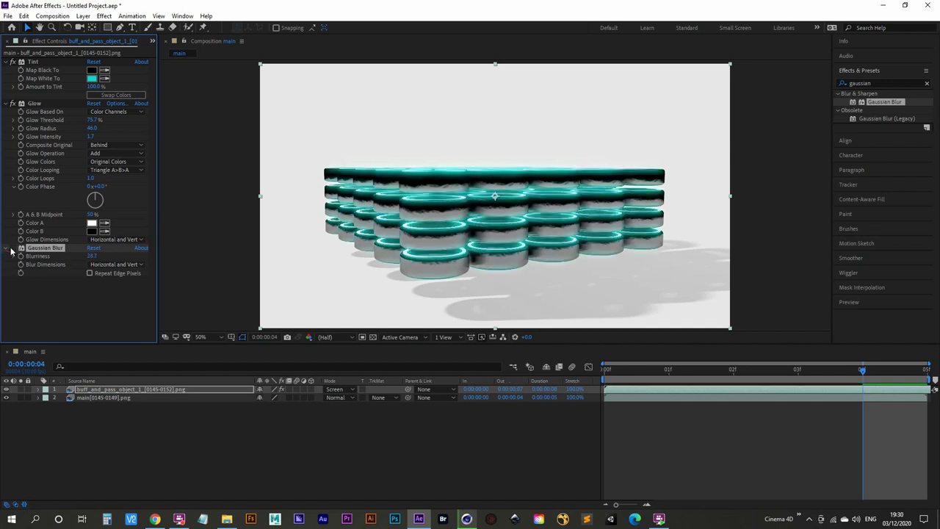
left_click(12, 248)
left_click(12, 248)
left_click(12, 248)
left_click(11, 248)
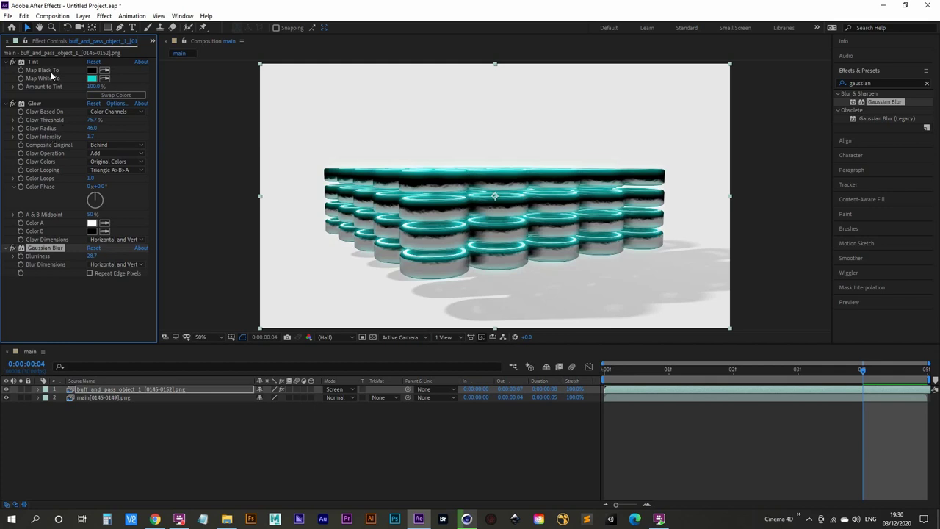
left_click(91, 79)
left_click_drag(153, 202, 162, 245)
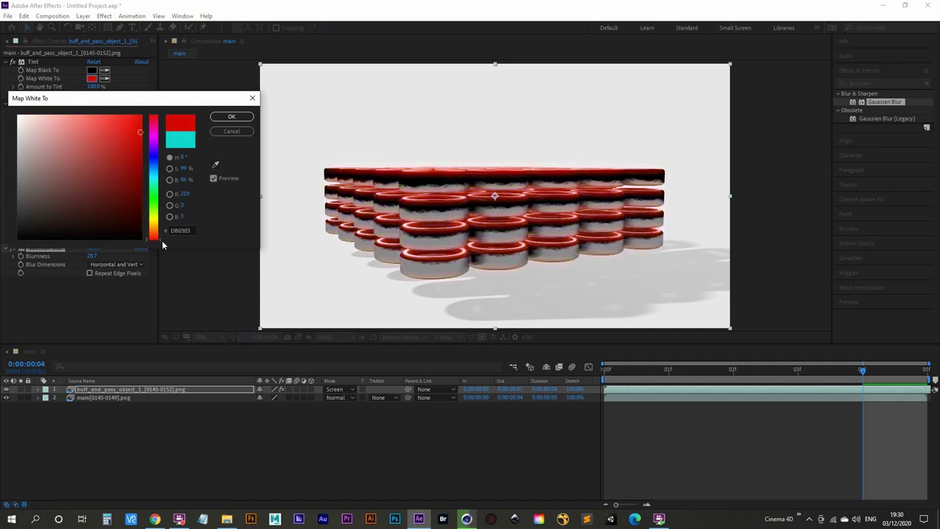
left_click(231, 132)
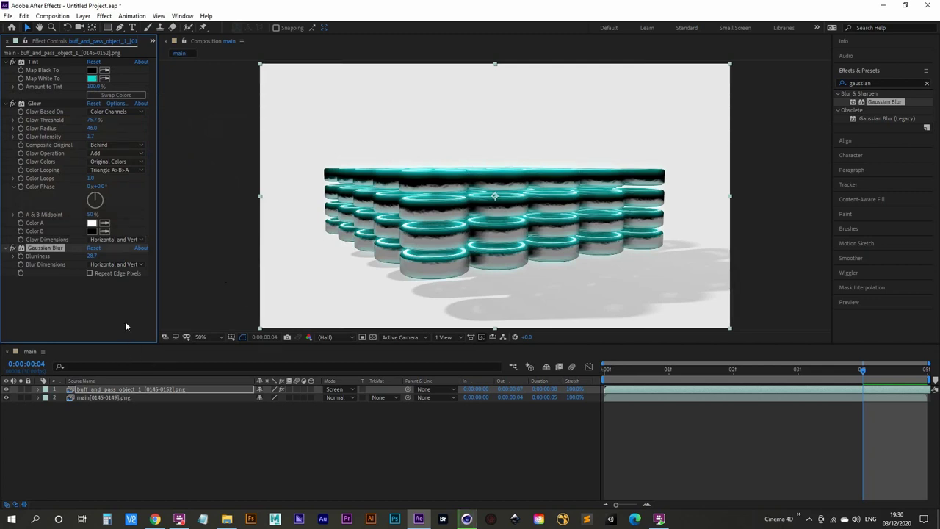
- Import the reflection pass buff_and_pass_refl as a PNG sequence from the buffers_and_passes folder into the project
left_click(153, 42)
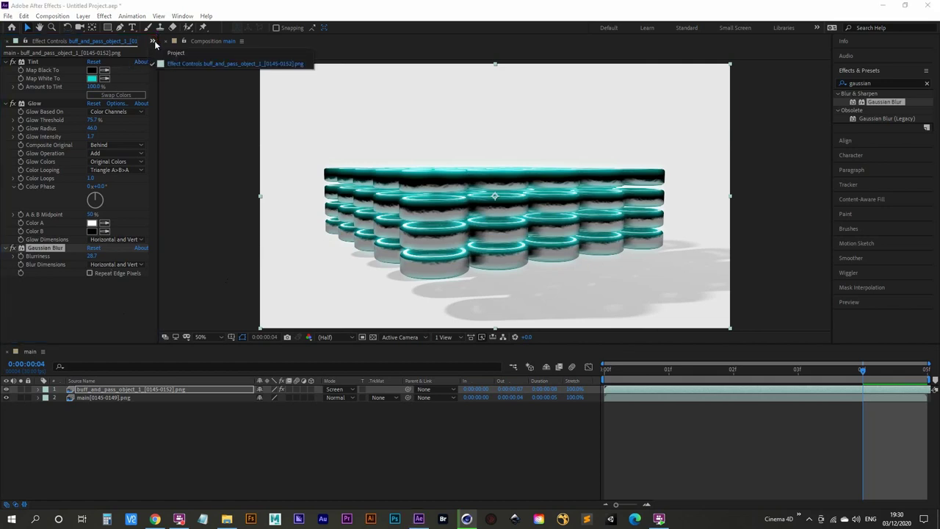
left_click(176, 52)
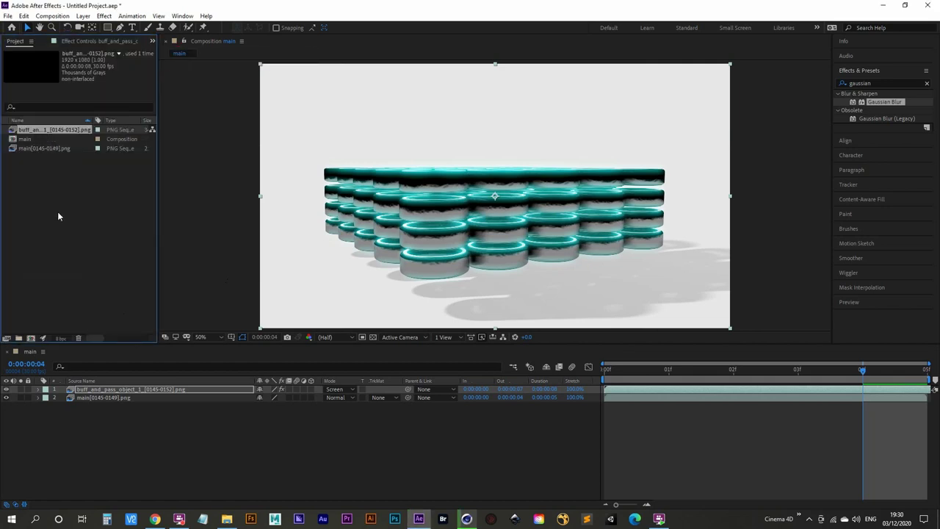
double_click(78, 237)
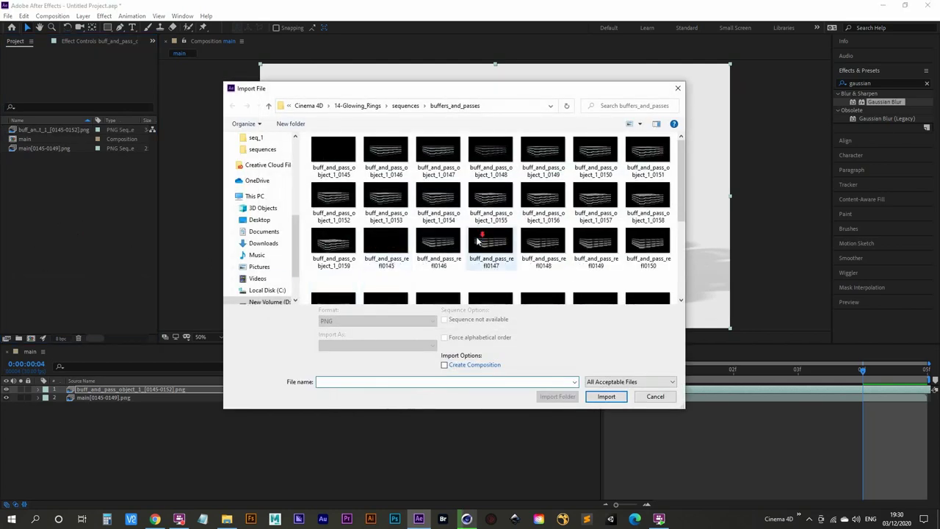
scroll(484, 242, "down", 3)
left_click(495, 220)
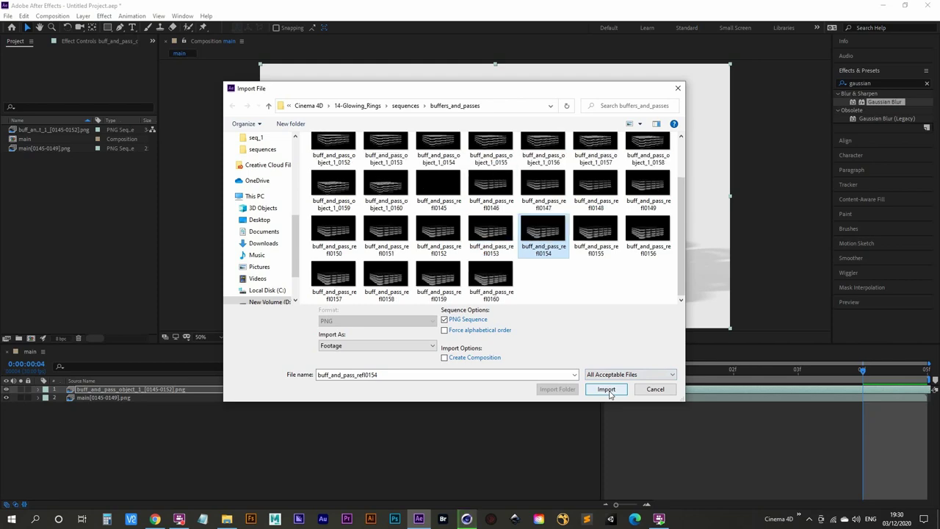
left_click(608, 391)
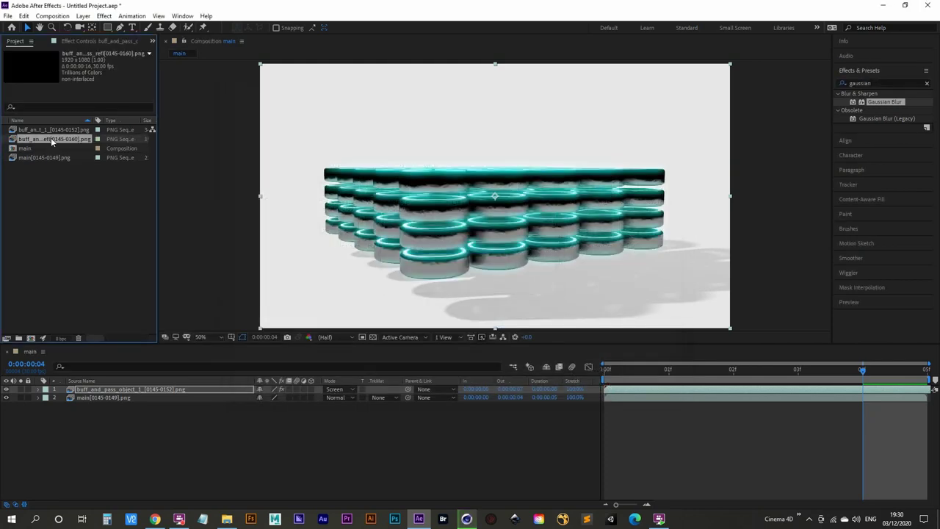
- Add the reflection sequence as the topmost layer of the main composition and compare the image with its visibility toggled
left_click_drag(51, 138, 114, 389)
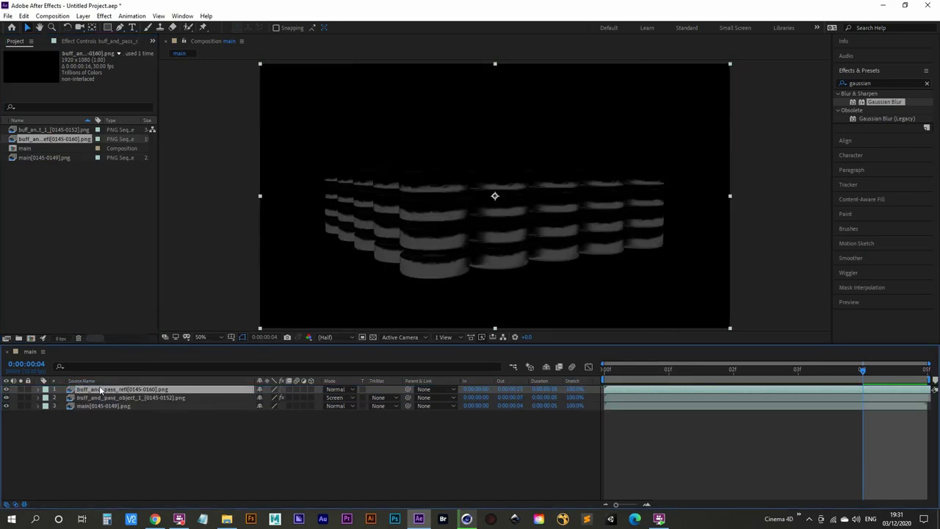
left_click(7, 389)
left_click(7, 389)
left_click(6, 389)
left_click(7, 389)
- Set the reflection layer's blending mode to Classic Color Dodge and compare the image with the layer's visibility toggled
left_click(352, 389)
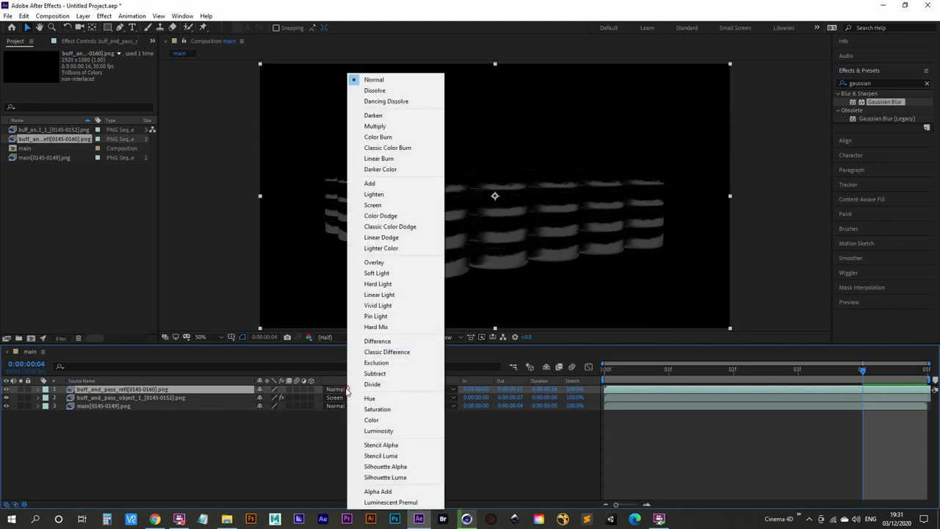
left_click(408, 230)
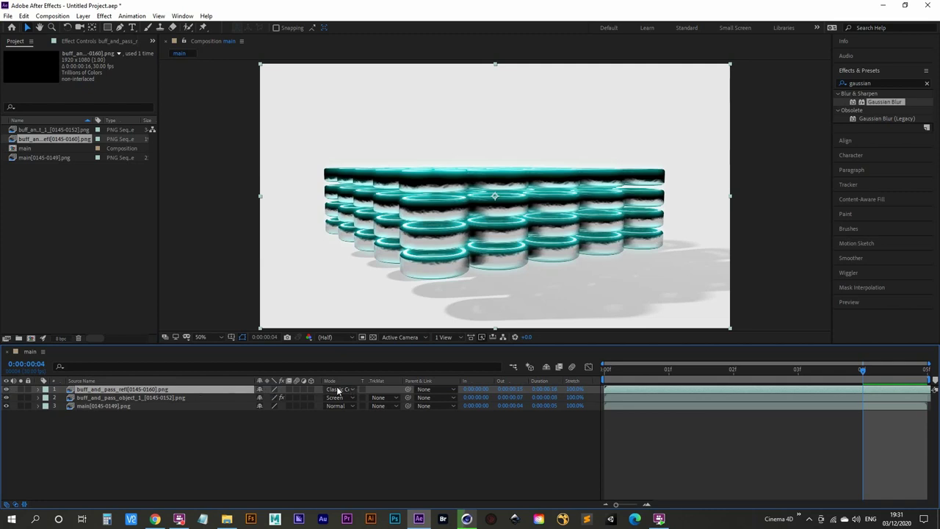
left_click(5, 389)
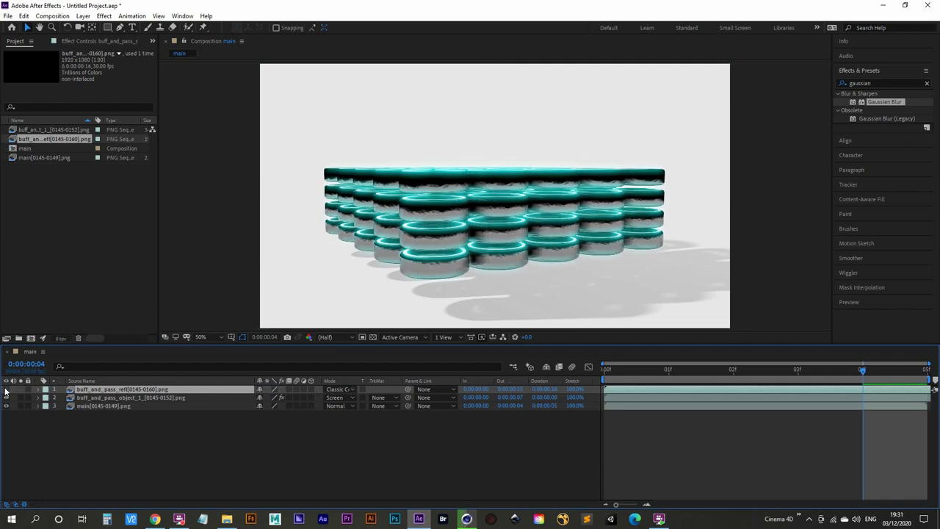
left_click(6, 389)
left_click(6, 389)
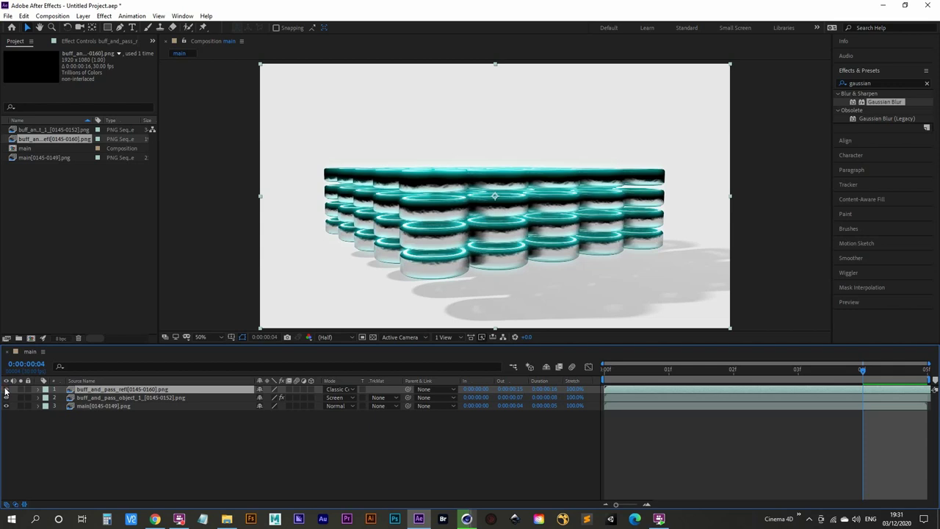
- Copy the Tint effect from the object buffer layer to the reflection layer and compare the image with that layer's visibility toggled
left_click(94, 398)
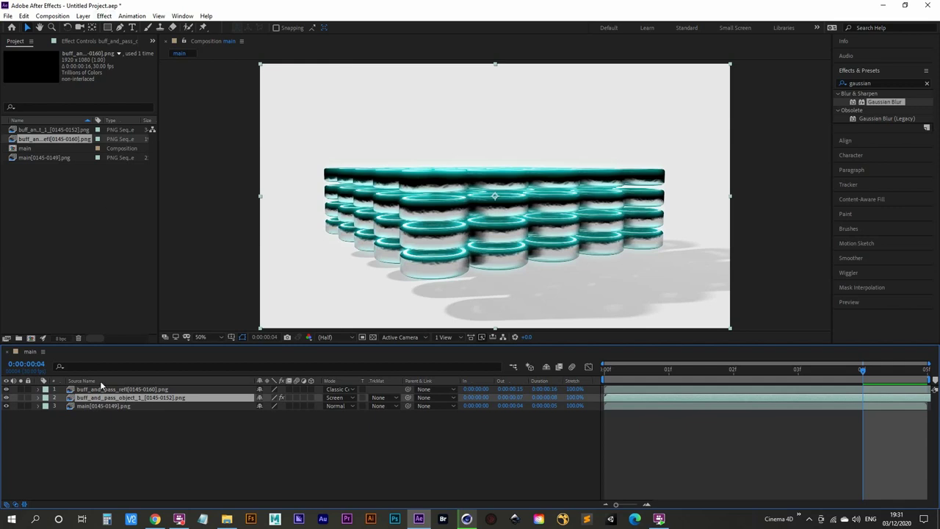
left_click(114, 42)
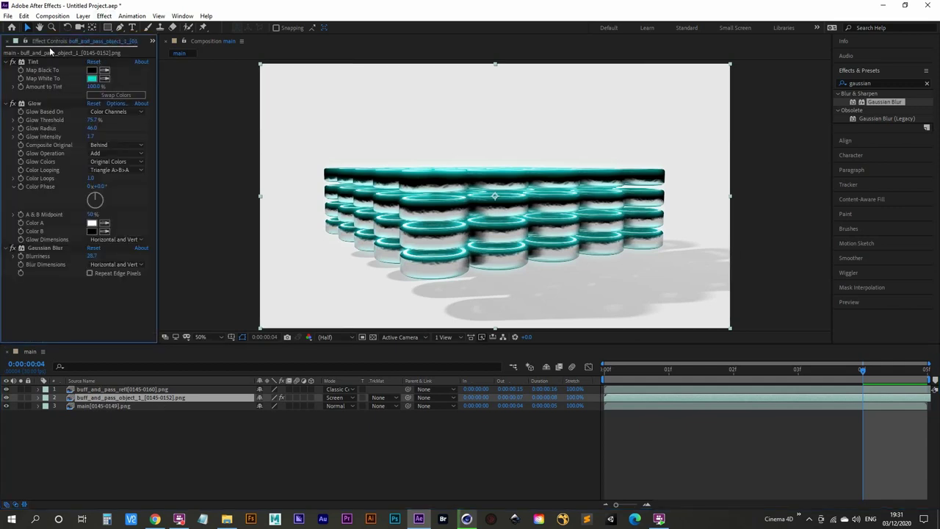
left_click(34, 63)
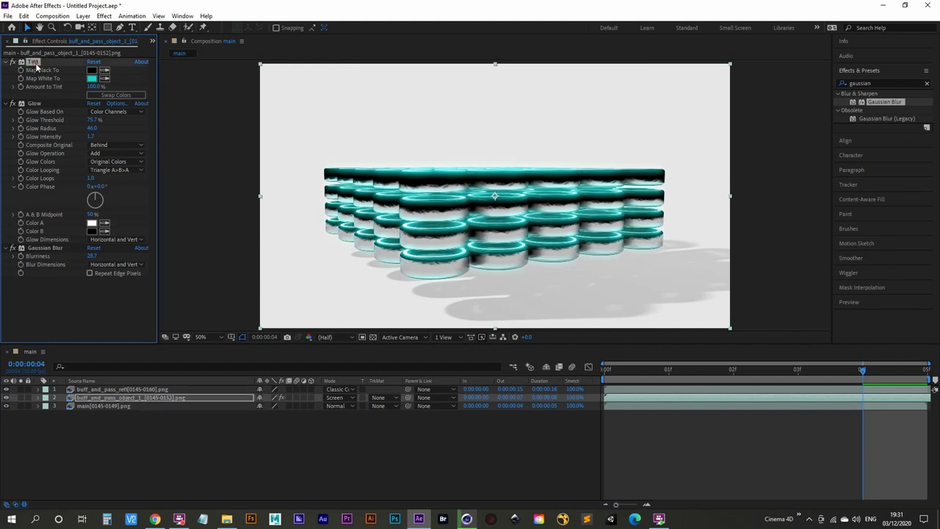
left_click(112, 390)
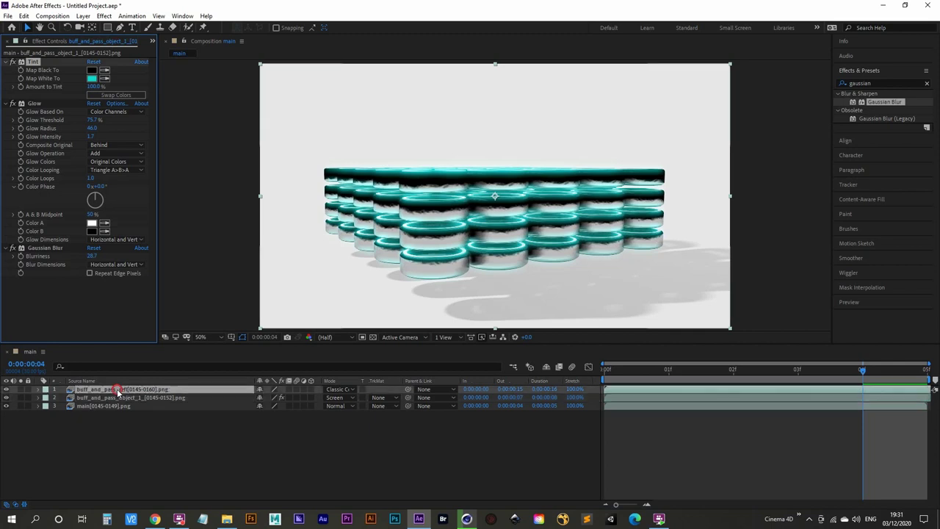
key("ctrl+v")
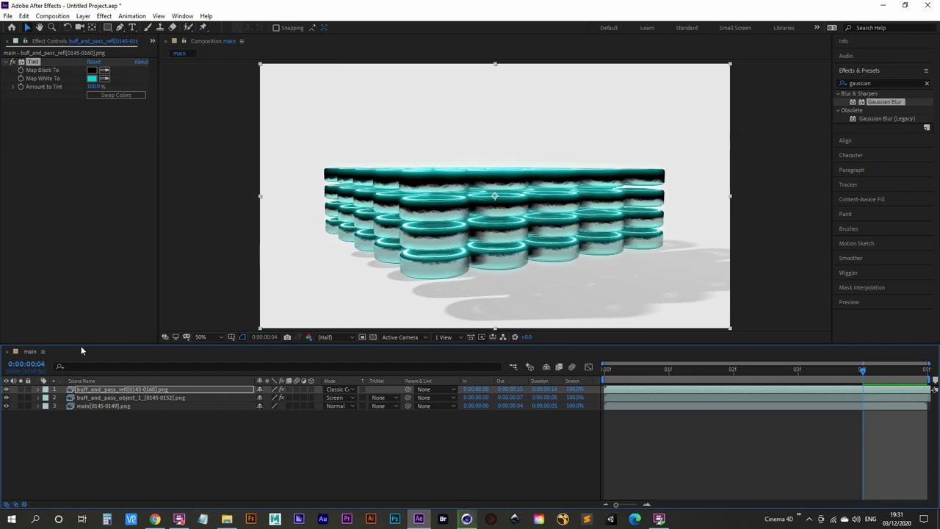
left_click(7, 390)
left_click(7, 389)
left_click(7, 390)
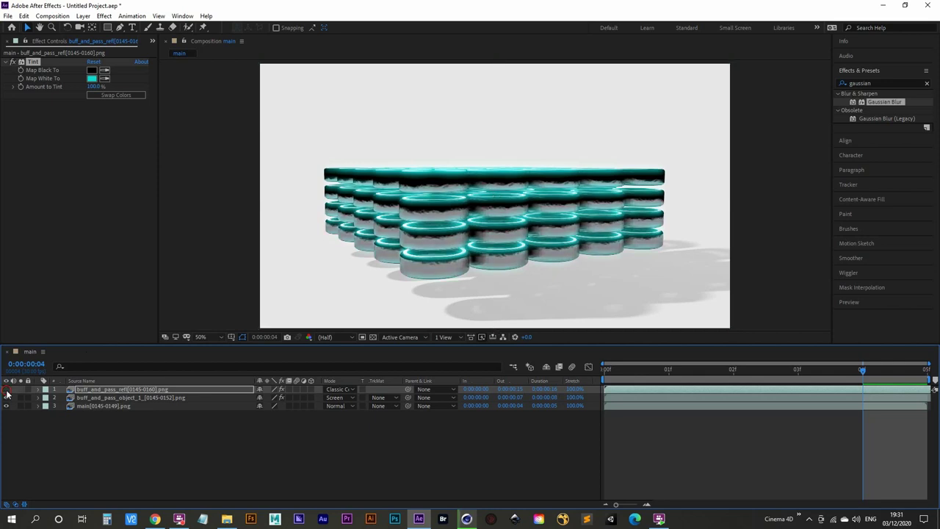
left_click(7, 390)
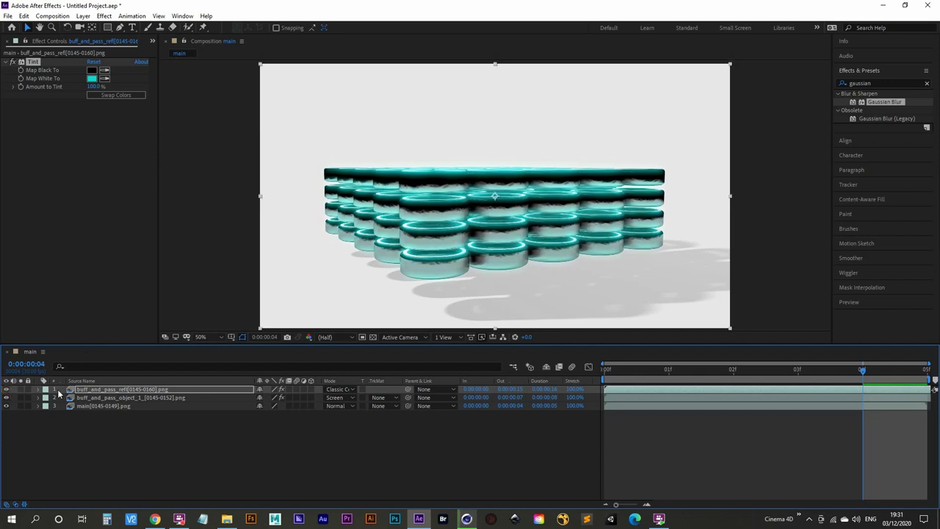
- Reveal the reflection layer's Opacity and set it to 75%
left_click(82, 390)
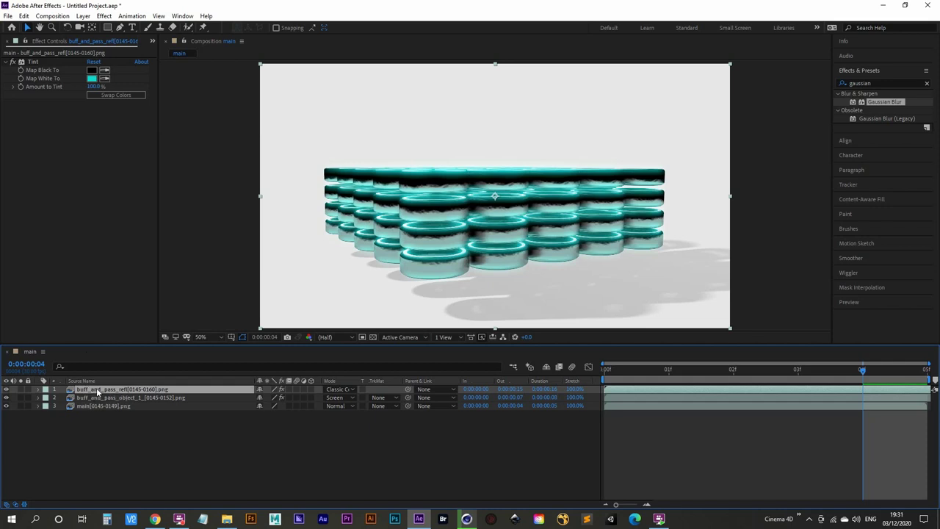
key("t")
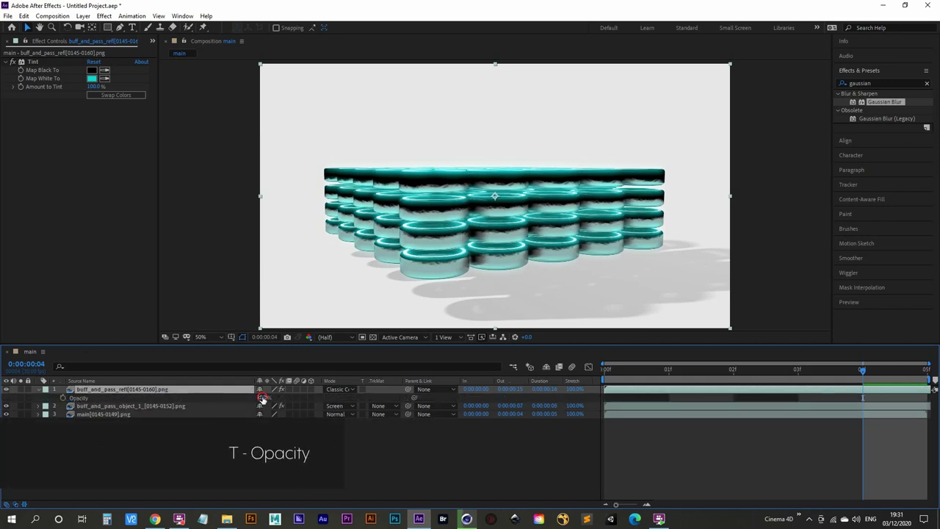
left_click_drag(262, 397, 139, 404)
key("Return")
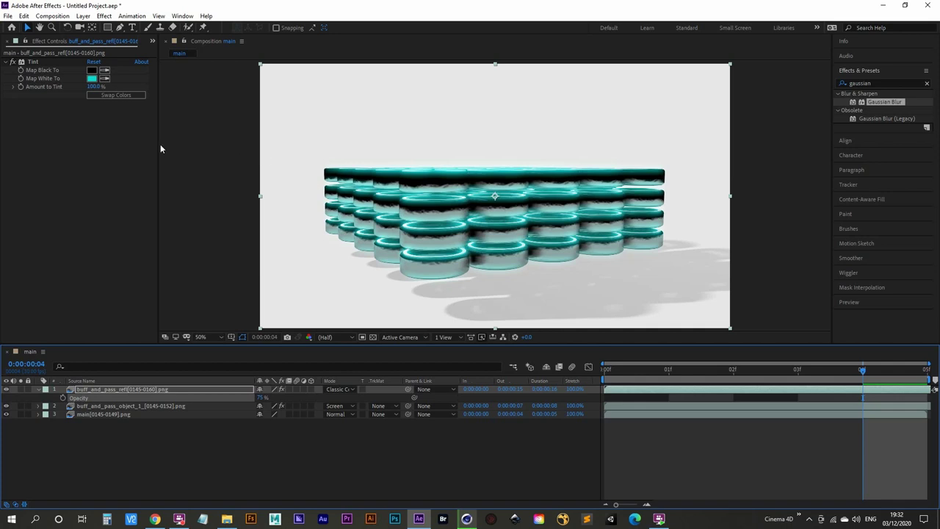
- Create a 1920 x 1080 solid in the turquoise of the reflection layer's Map White To tint colour and set its Opacity to 10%
left_click(92, 77)
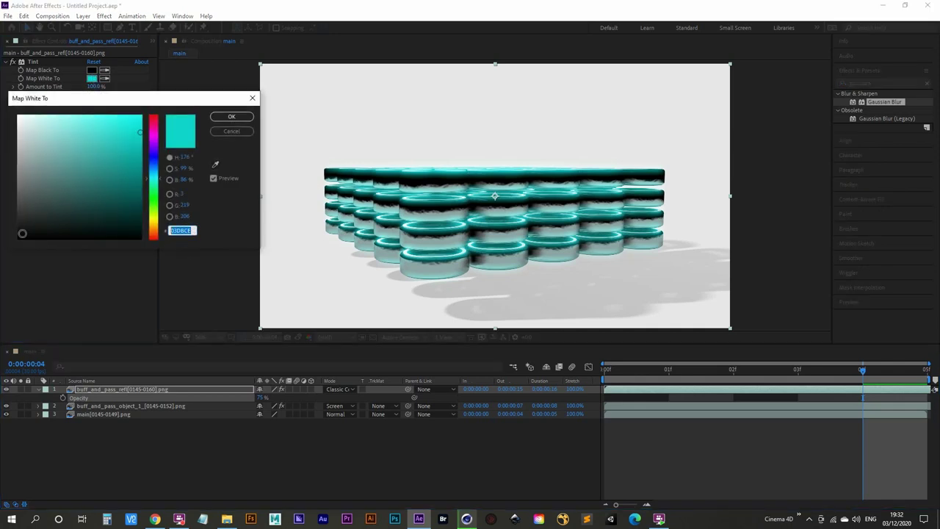
key("Return")
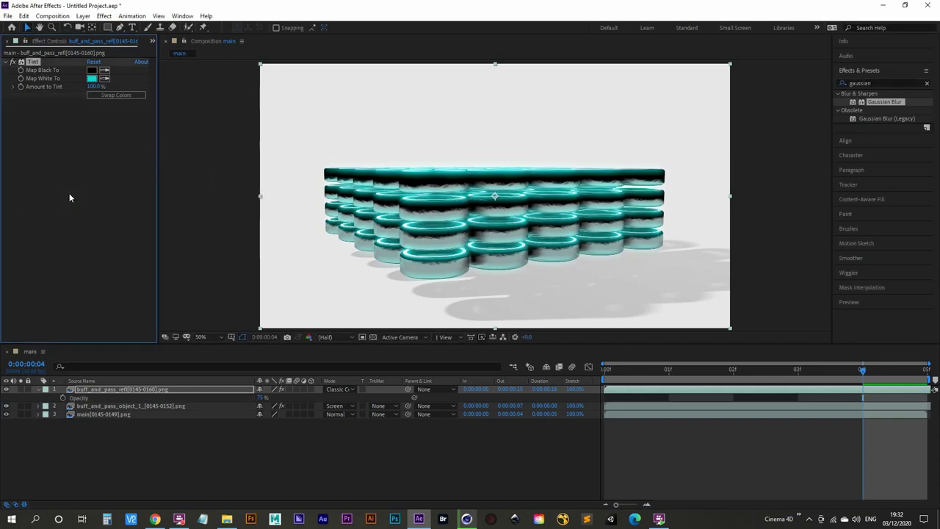
left_click(83, 15)
mouse_move(111, 27)
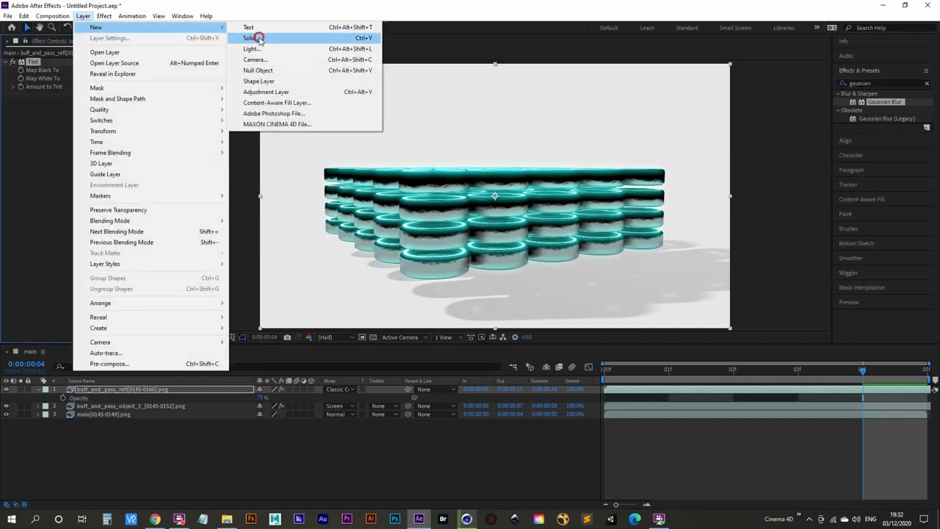
left_click(250, 36)
left_click(475, 264)
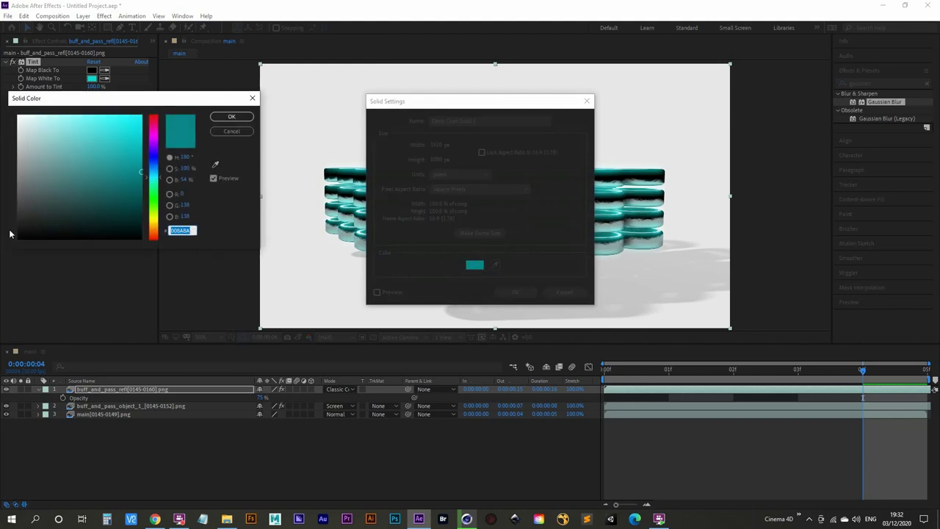
type("00FFFF")
key("Return")
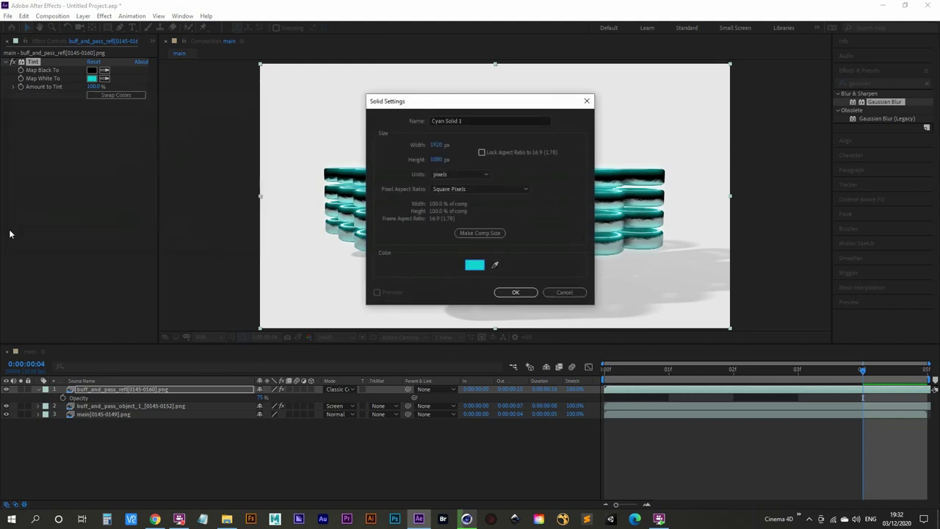
left_click(515, 292)
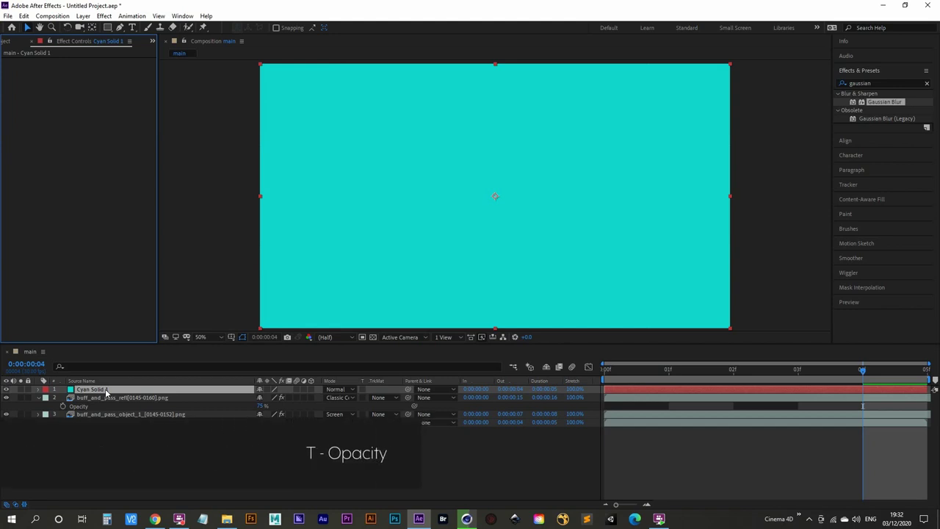
key("t")
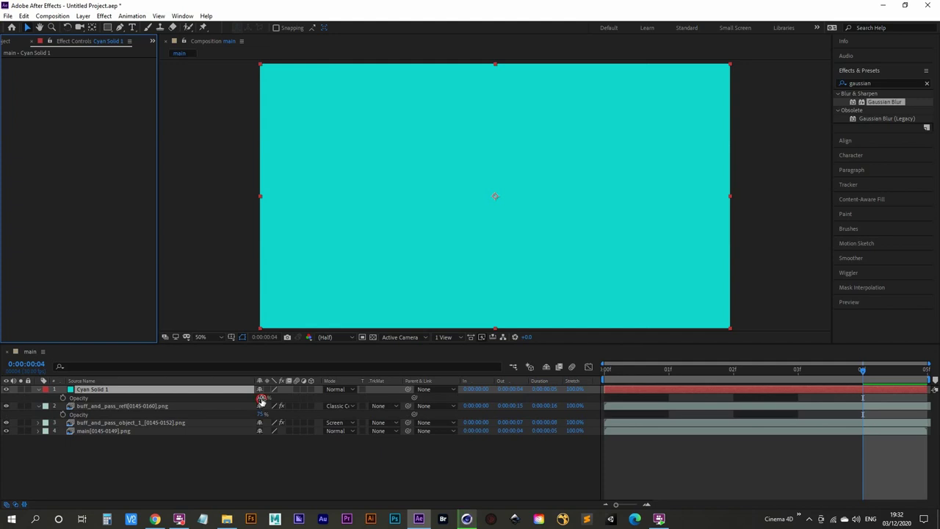
left_click_drag(262, 400, 224, 405)
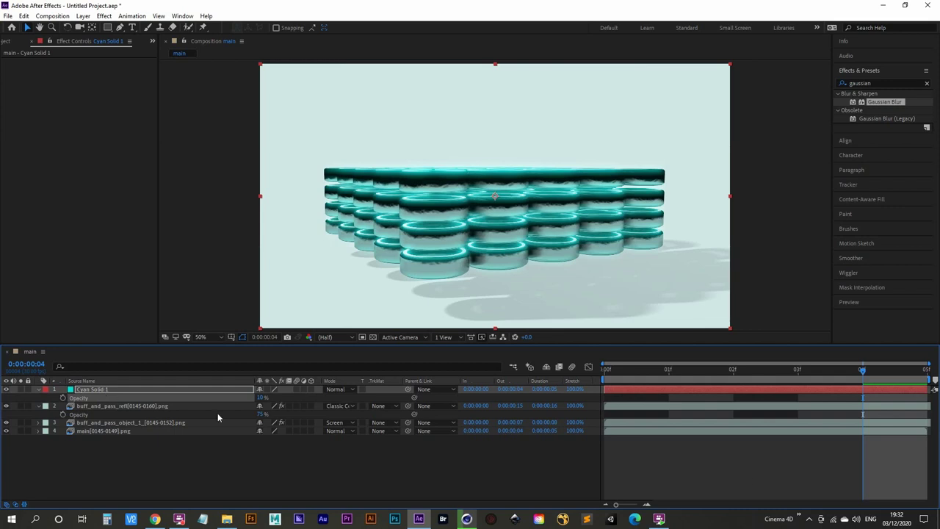
- Preview the composite from the first frame, and check the progress of the frame rendering in Cinema 4D's Picture Viewer
left_click_drag(709, 373, 581, 371)
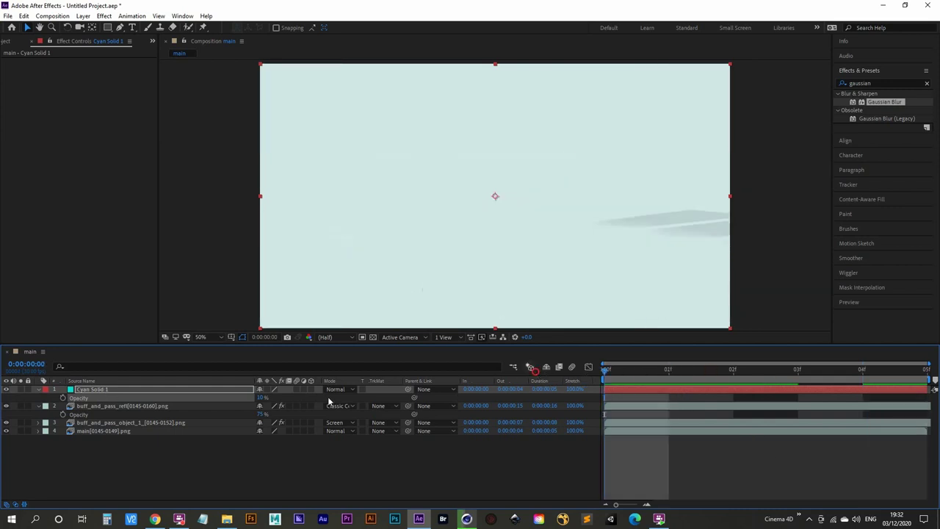
key("space")
key("space")
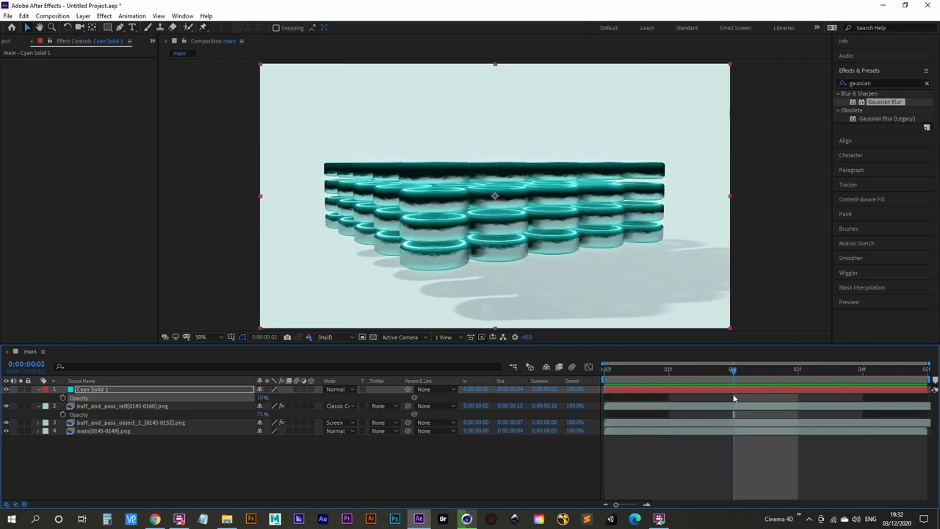
left_click(470, 519)
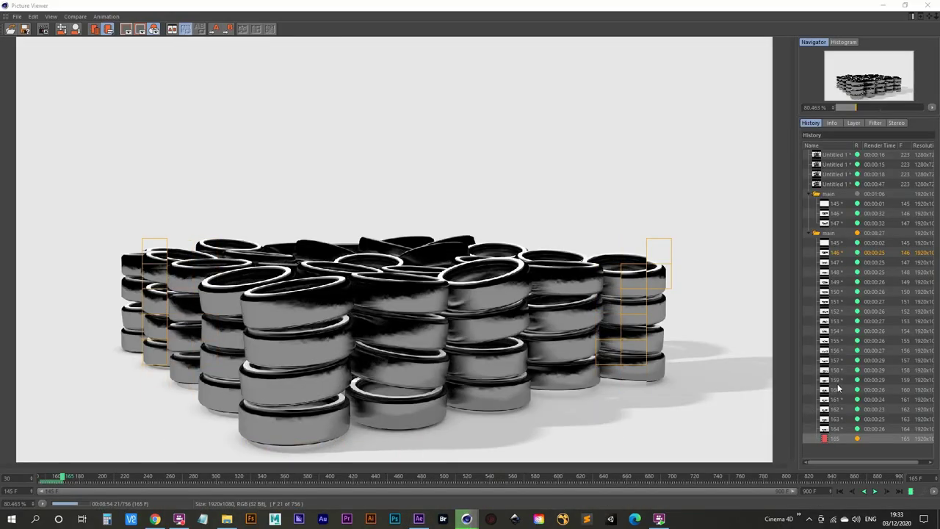
left_click(424, 521)
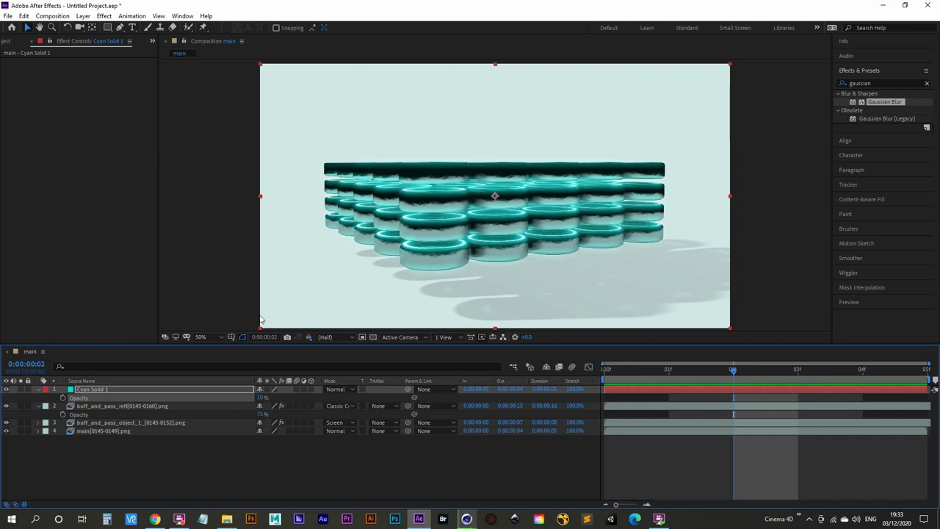
- Extend the duration of the main composition to about 50 seconds in its composition settings
left_click(932, 369)
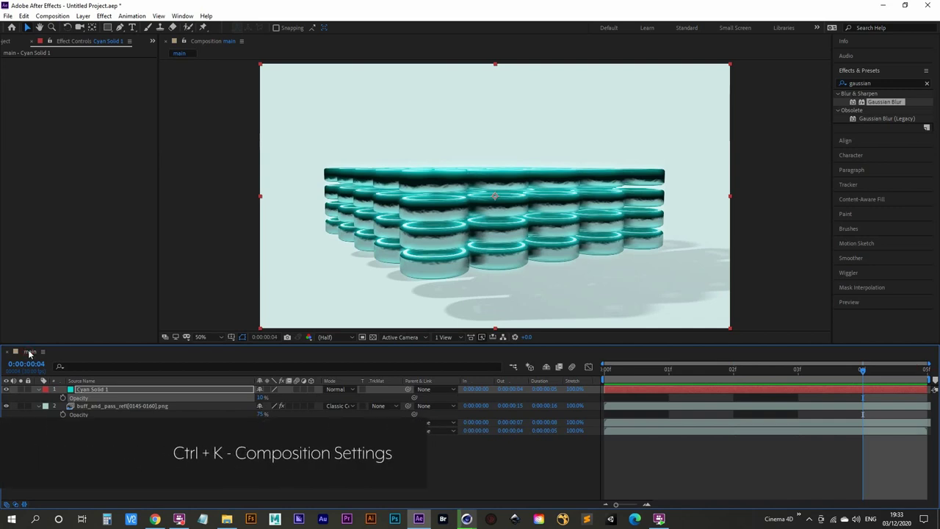
key("ctrl+k")
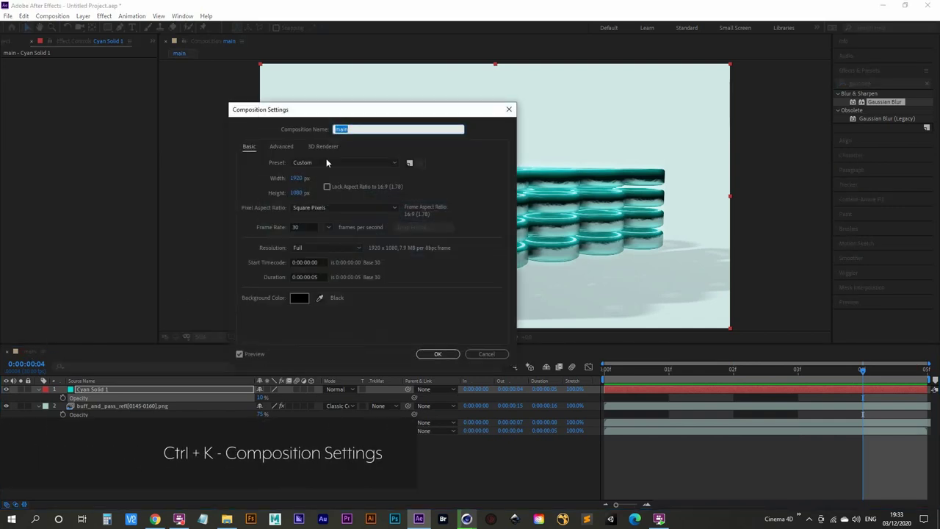
left_click_drag(343, 110, 210, 84)
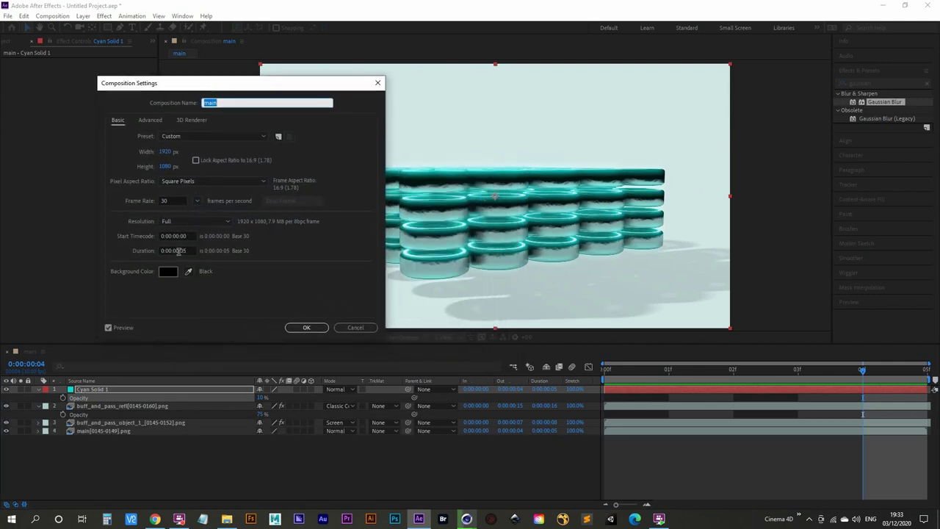
left_click(178, 251)
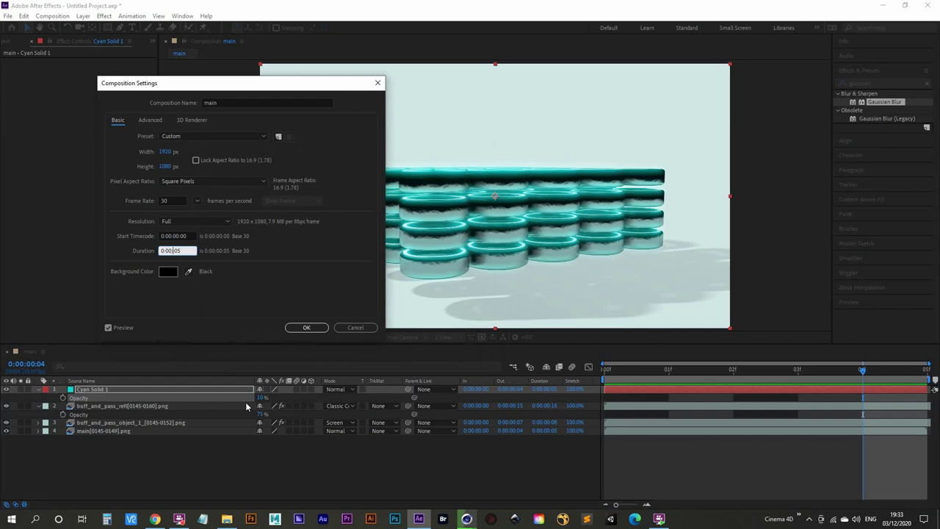
type("50:")
key("Return")
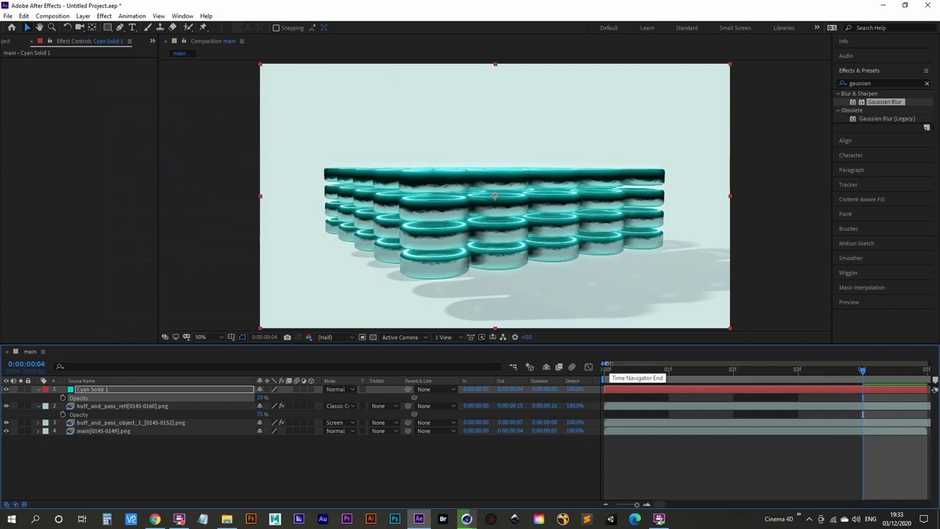
- Rescale the timeline to show about the first eight seconds, with the short layer bars readable
key("minus")
key("minus")
key("minus")
key("minus")
key("minus")
key("minus")
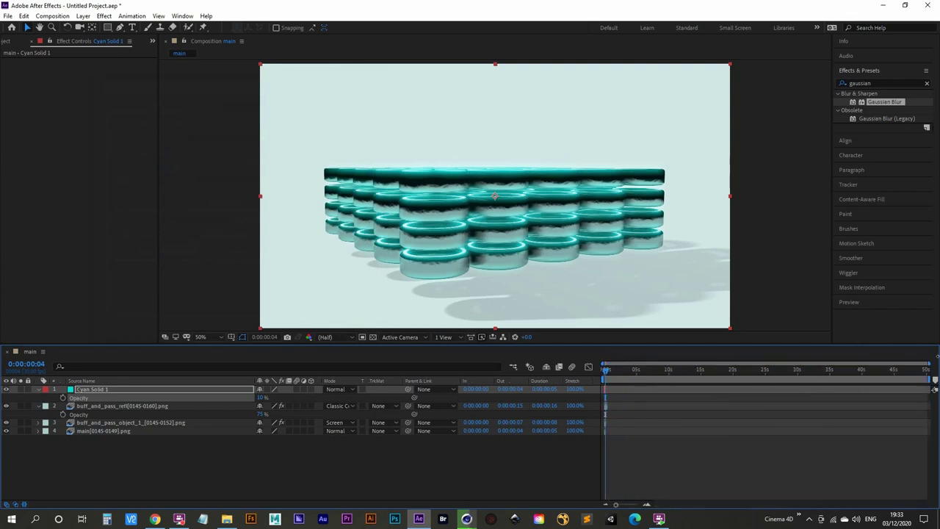
key("equal")
key("equal")
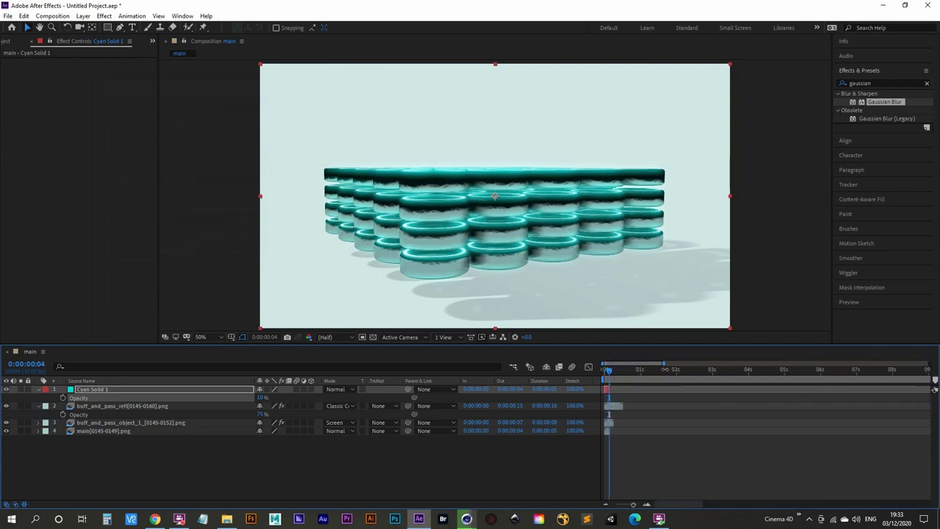
mouse_move(669, 363)
left_mouse_down()
mouse_move(734, 363)
mouse_move(617, 362)
mouse_move(921, 362)
mouse_move(655, 363)
left_mouse_up()
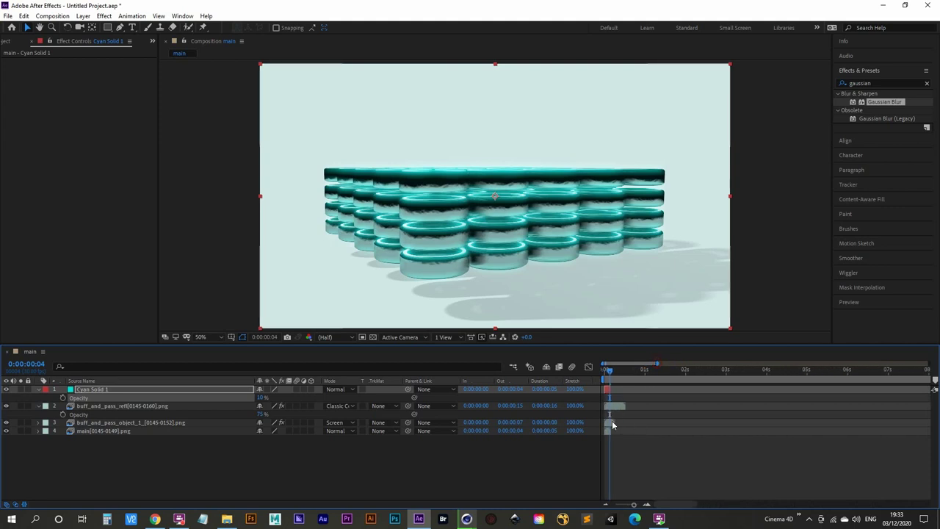
- Reload the footage of the object buffer, reflection and main image sequences together in the project
left_click(152, 40)
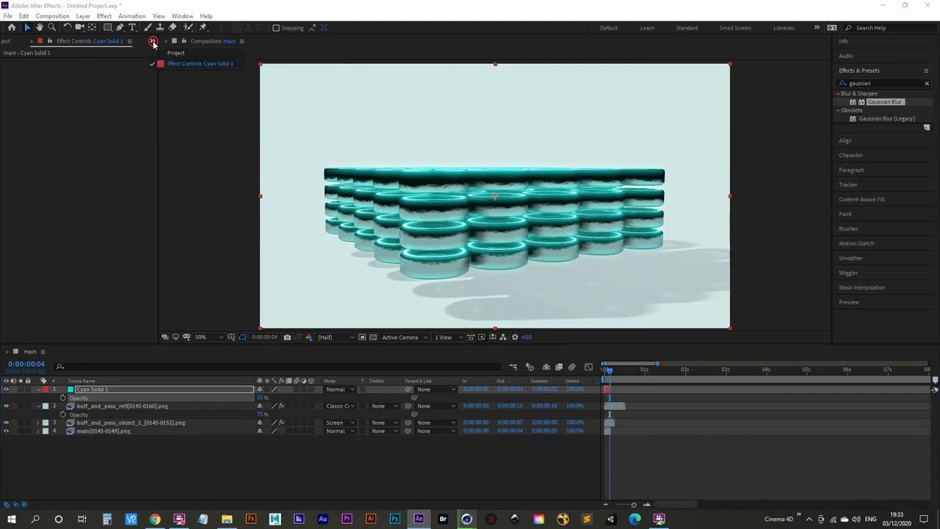
left_click(174, 54)
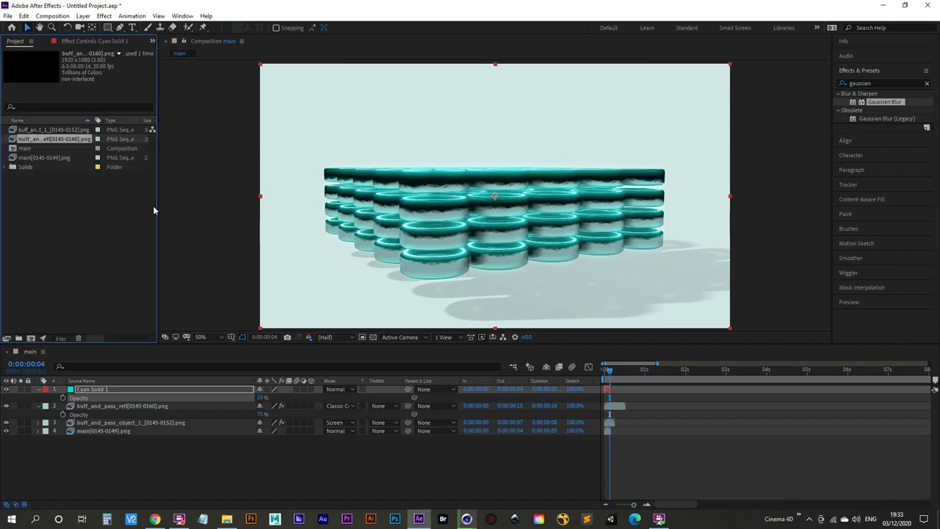
left_click(42, 131)
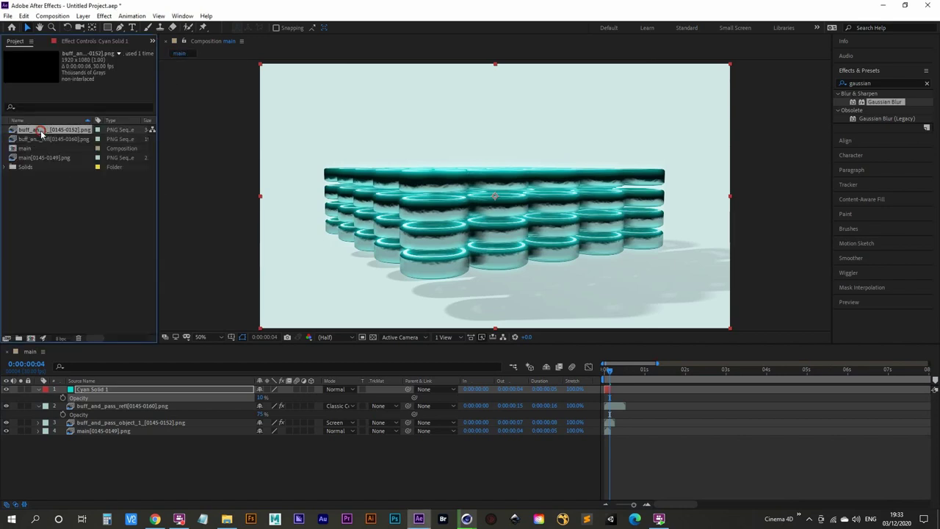
left_click(53, 138, "ctrl")
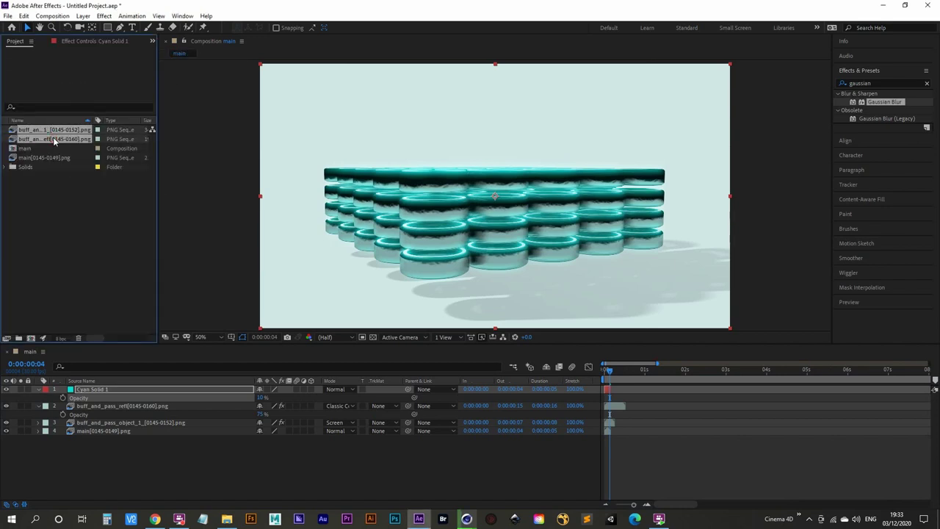
left_click(51, 158, "ctrl")
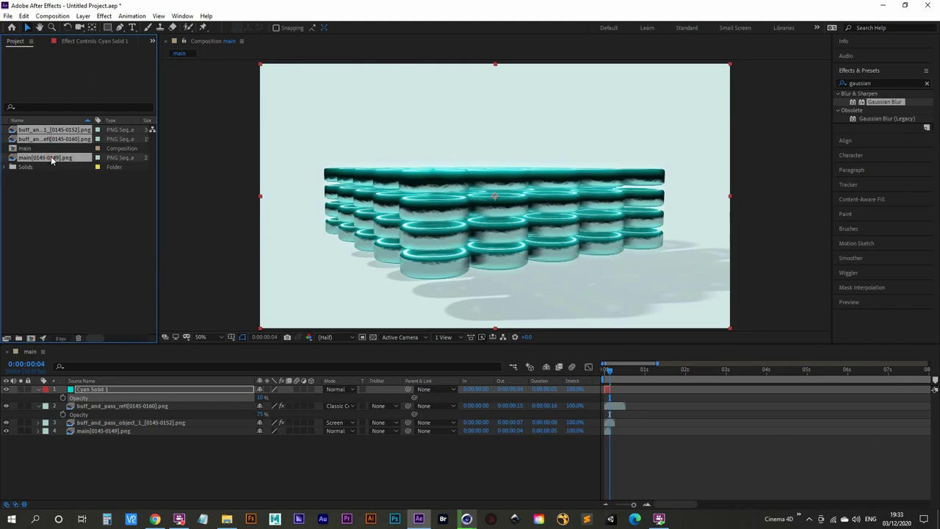
right_click(52, 160)
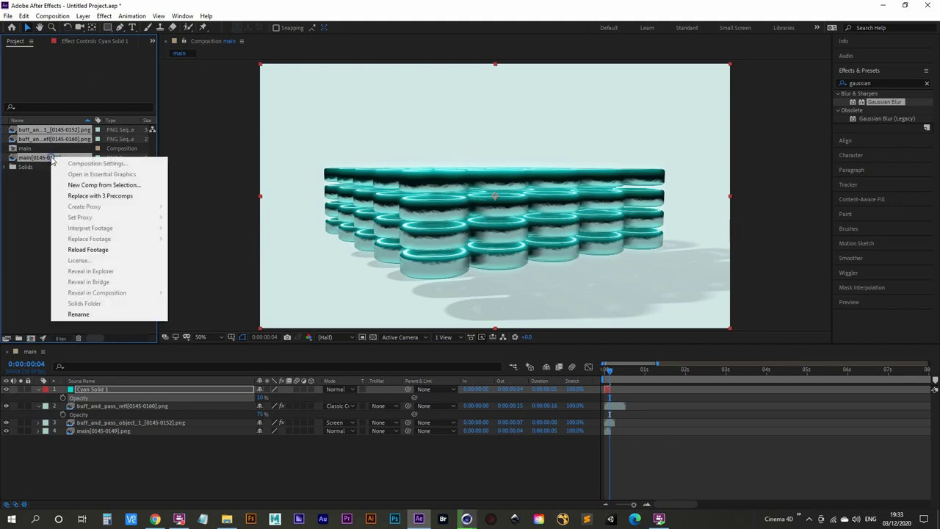
left_click(108, 250)
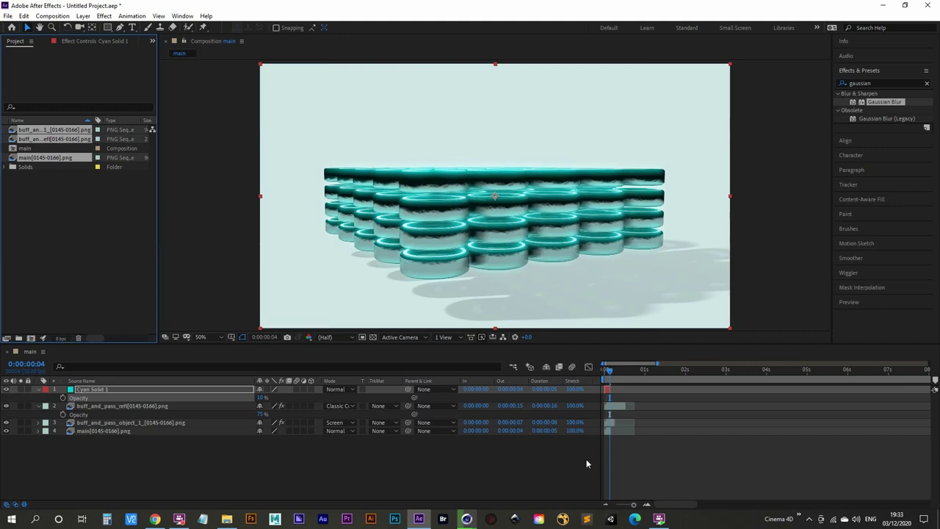
- Extend all layers of the main composition to cover the newly loaded frames, lengthening the solid to 0:00:02:09
key("ctrl+a")
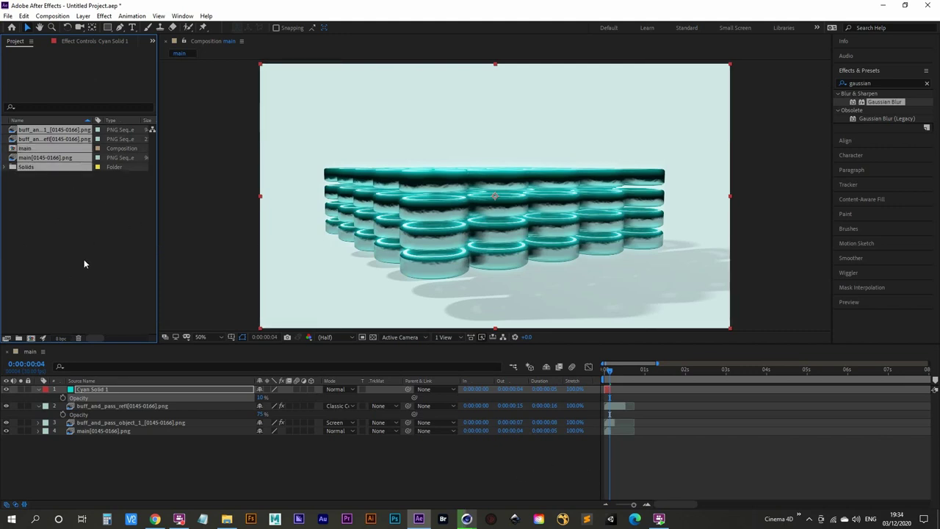
left_click(32, 354)
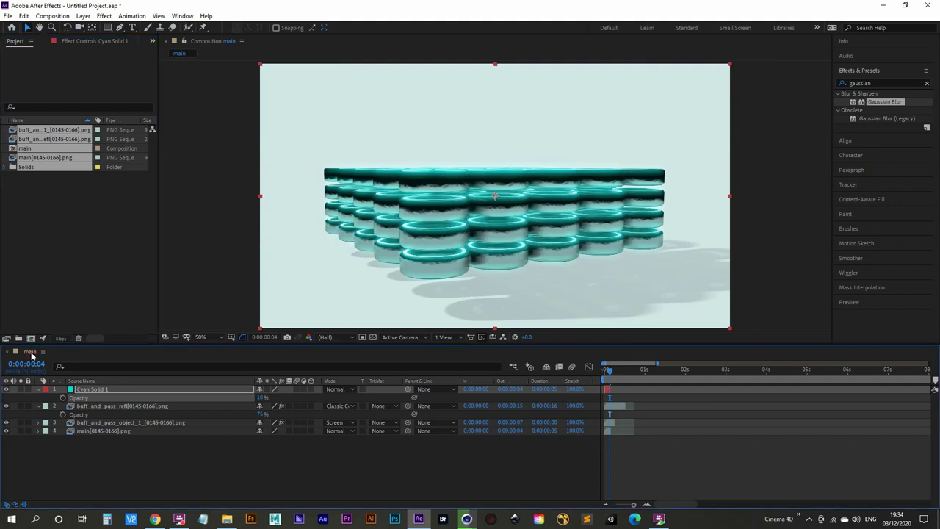
left_click_drag(626, 408, 707, 407)
- End the work area at 0:00:00:21 and play the composite from the first frame
left_click_drag(610, 370, 634, 369)
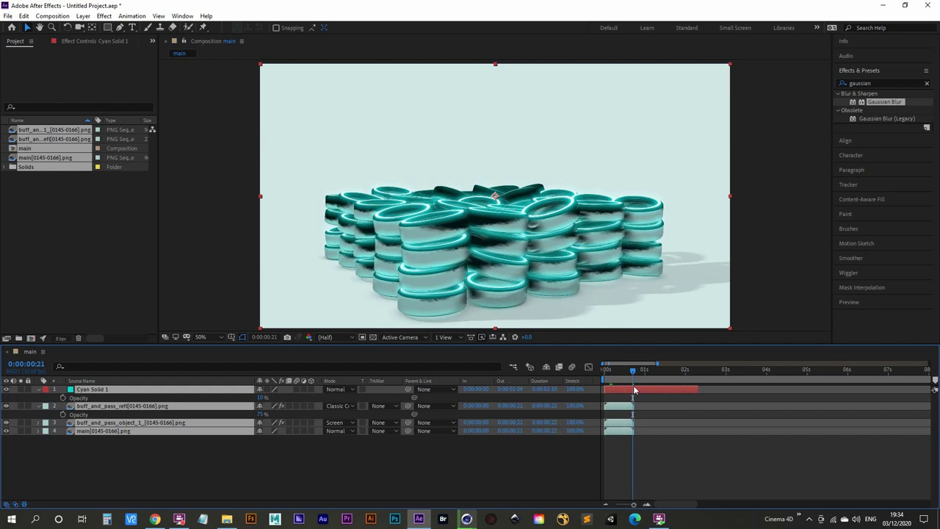
key("n")
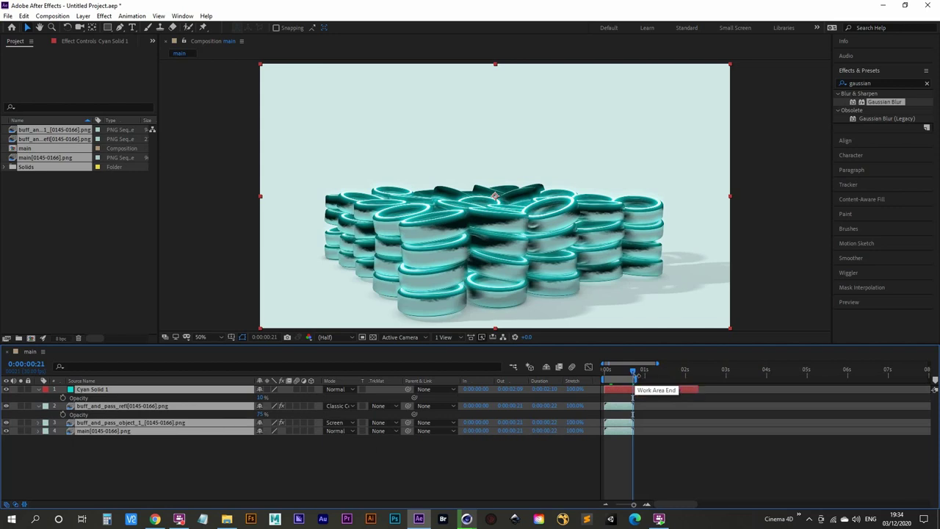
left_click_drag(633, 372, 603, 371)
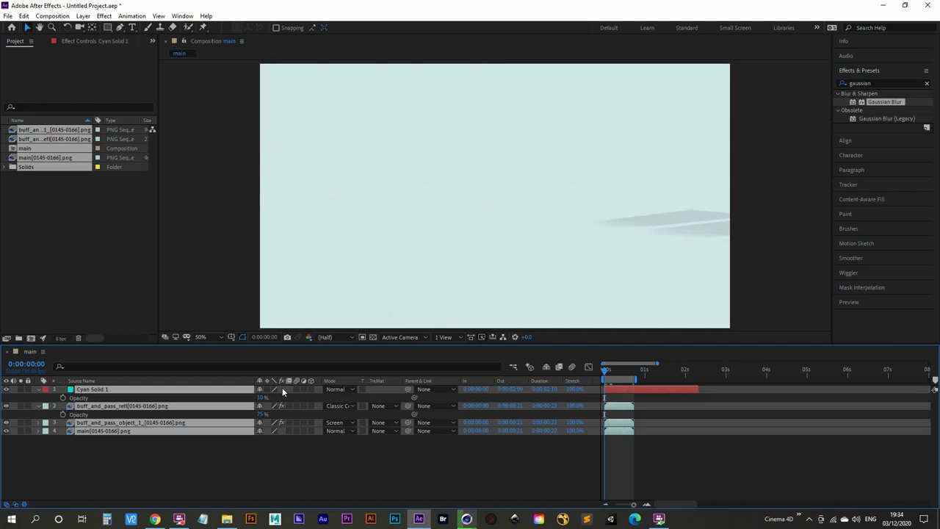
key("space")
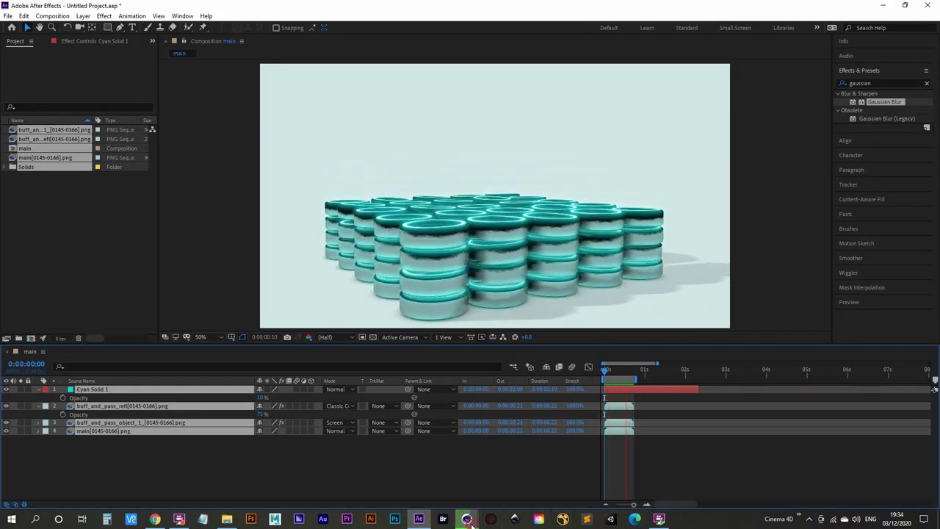
- Switch to Cinema 4D's Picture Viewer and inspect the frame being rendered at 100% zoom
mouse_move(466, 518)
left_click(516, 474)
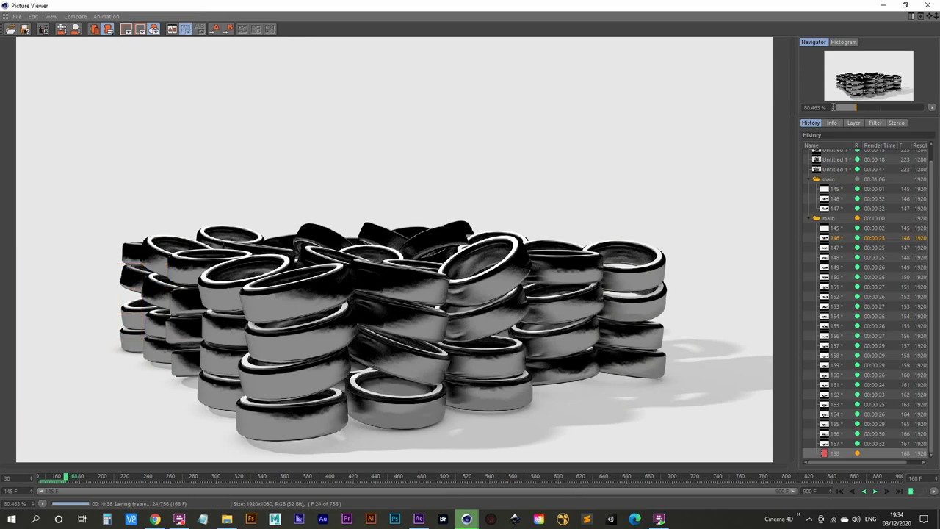
key("Return")
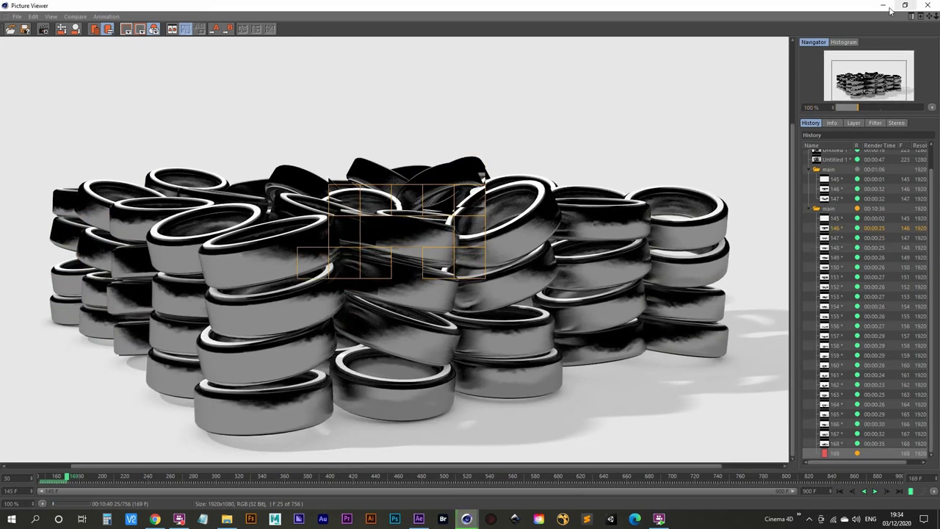
- Switch to After Effects and set the Gaussian Blur blurriness on the object buffer layer to 0
left_click(882, 5)
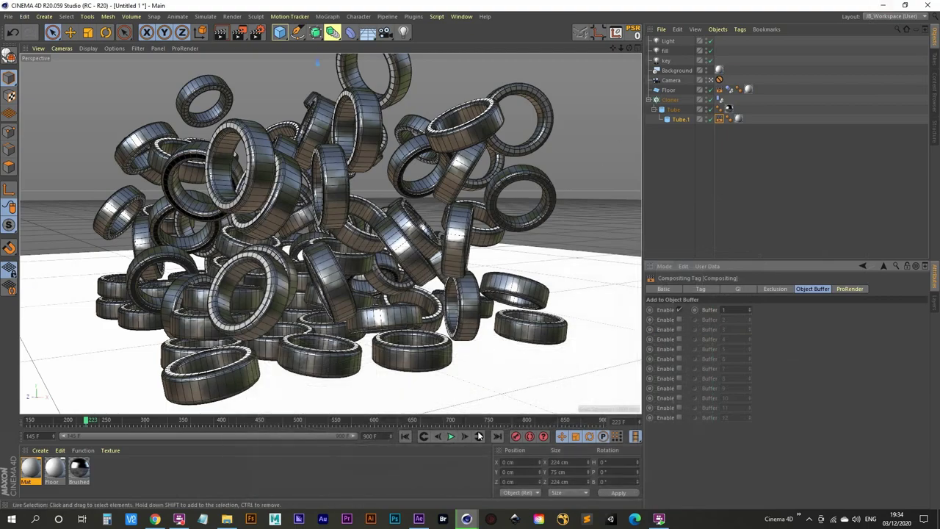
left_click(418, 519)
left_click(80, 284)
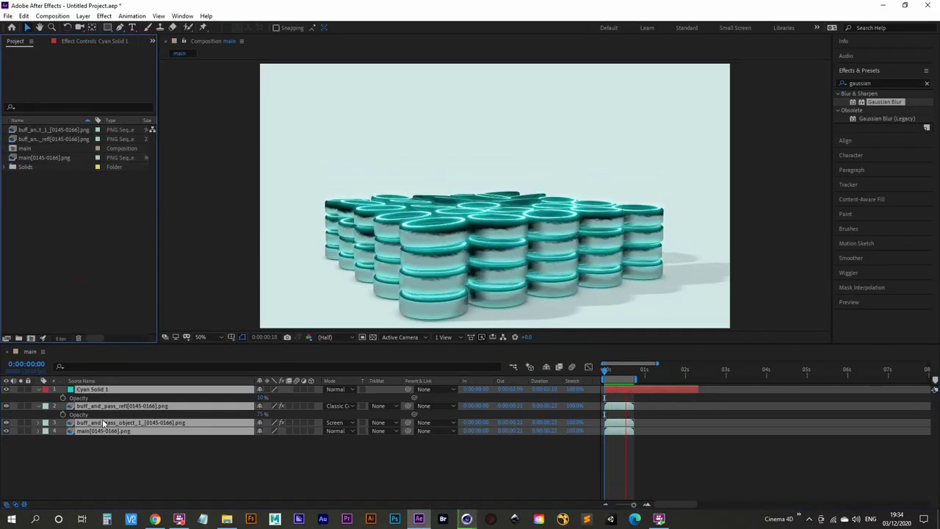
left_click(106, 407)
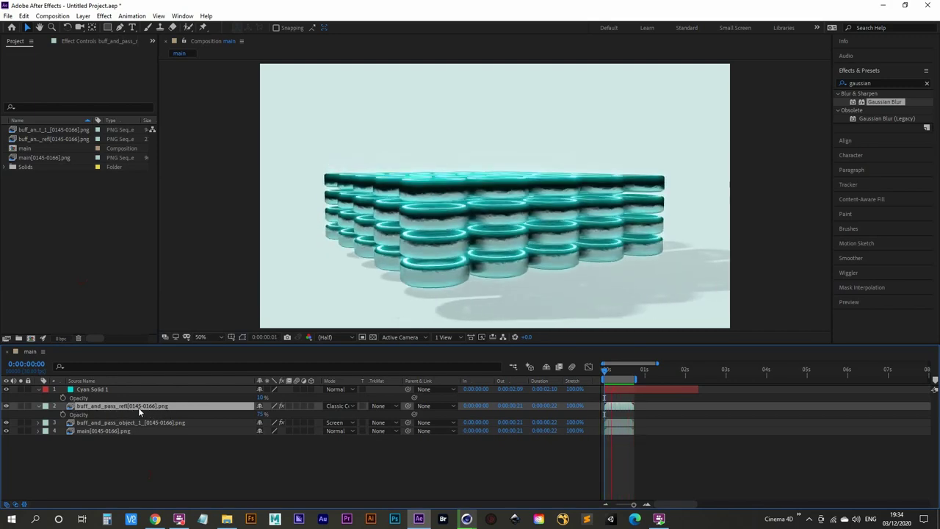
left_click(137, 423)
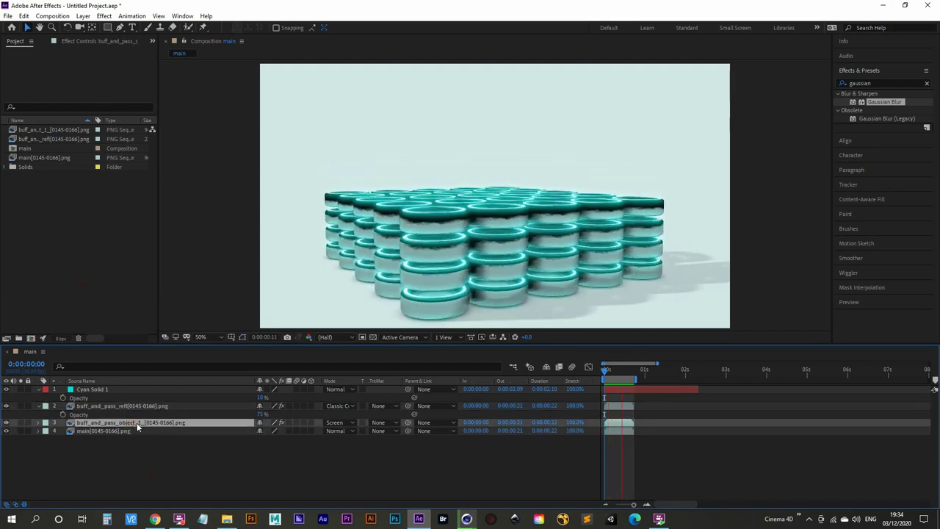
left_click(110, 41)
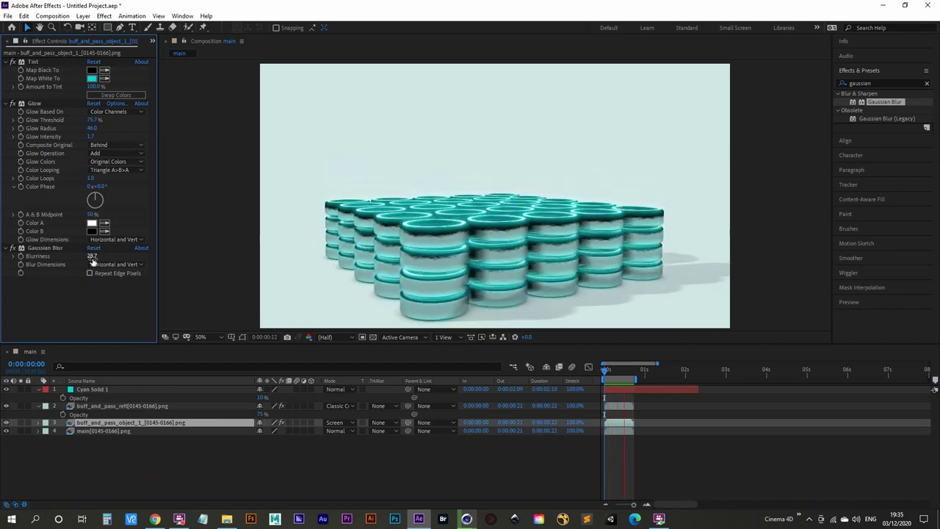
left_click(44, 247)
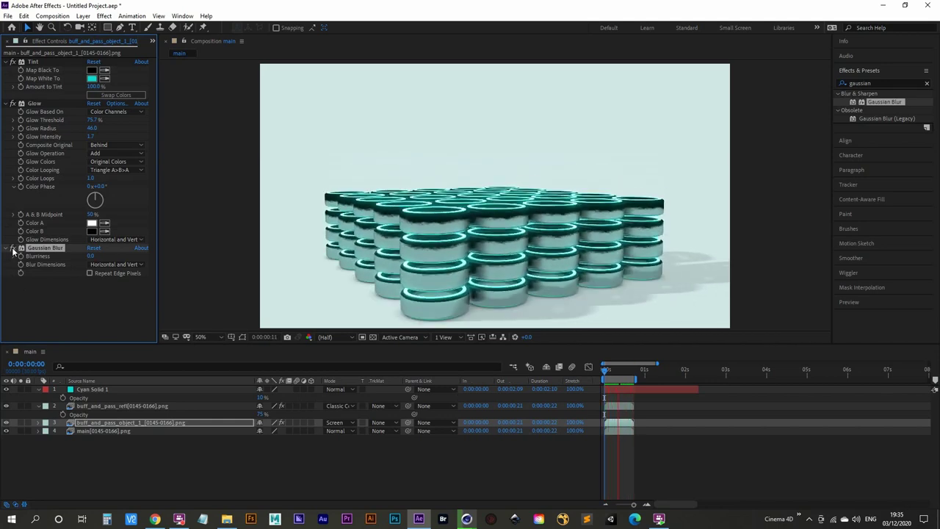
- Stop playback, go to 0:00:00:21 at 100% magnification, and set the object buffer layer's Gaussian Blur blurriness to 4.6
key("space")
left_click_drag(604, 370, 632, 369)
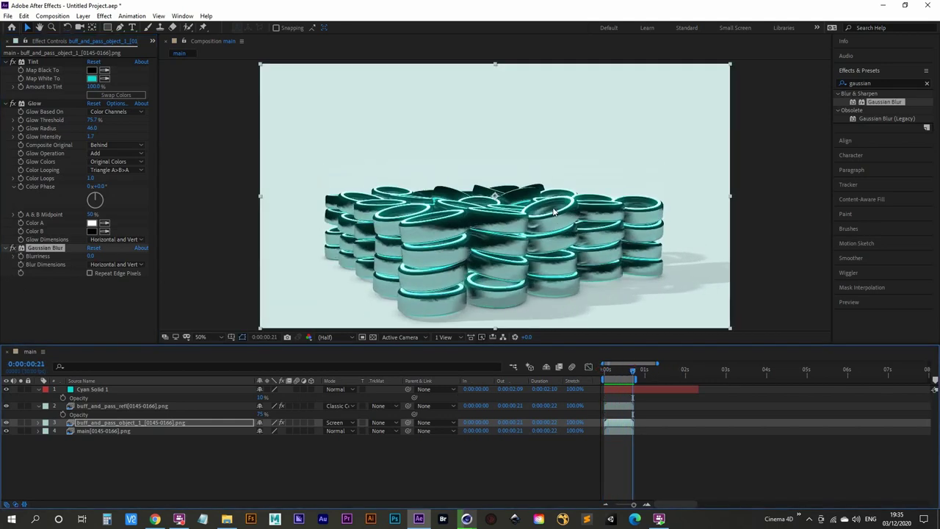
left_click(202, 337)
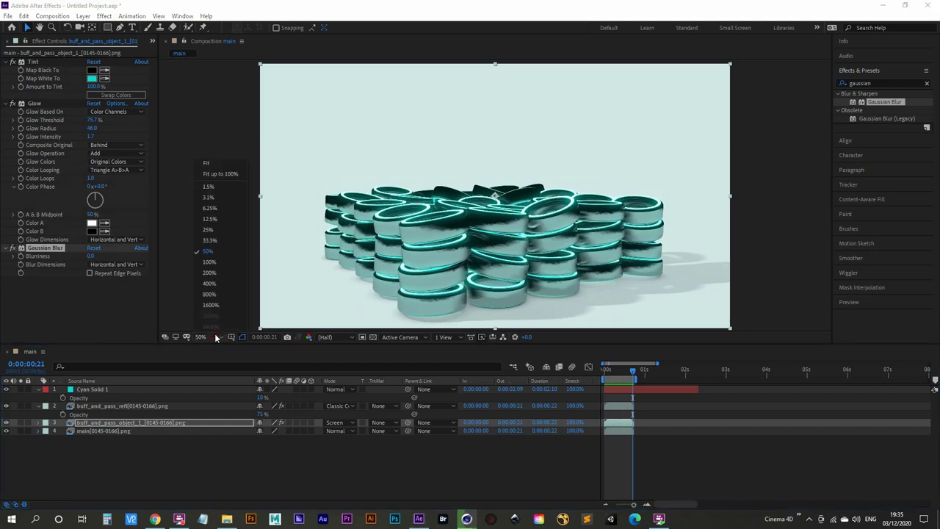
left_click(211, 263)
left_click_drag(486, 284, 494, 225)
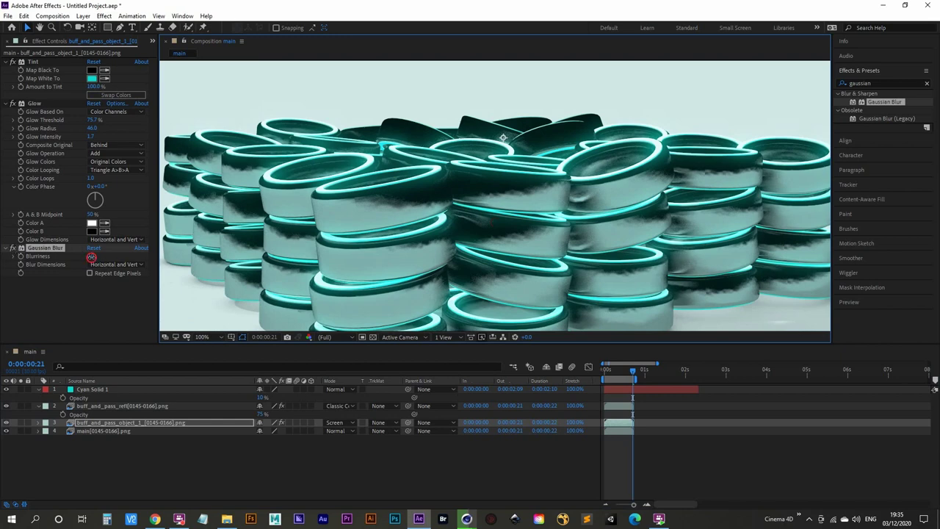
left_click_drag(91, 256, 110, 254)
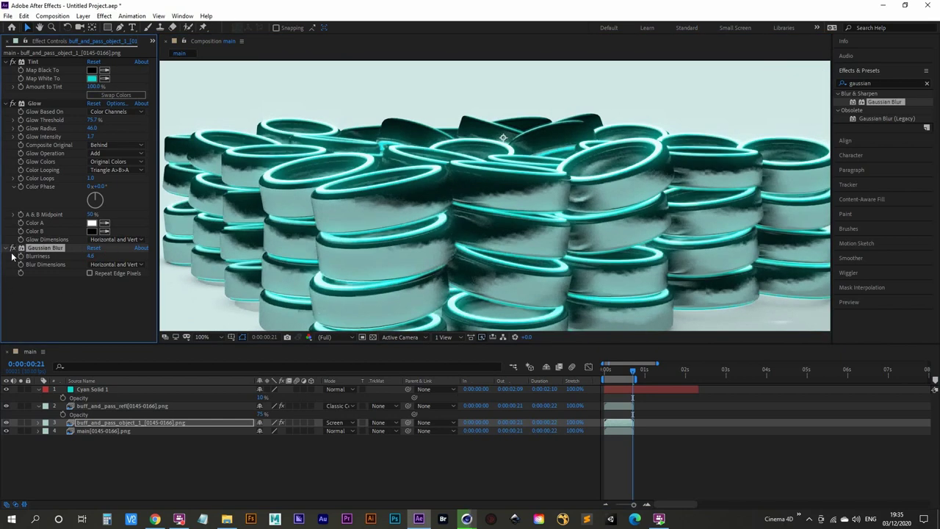
- Compare the object buffer layer with its Gaussian Blur off and on, and set the Glow Intensity to 3.5
left_click(12, 249)
left_click(13, 249)
left_click(12, 249)
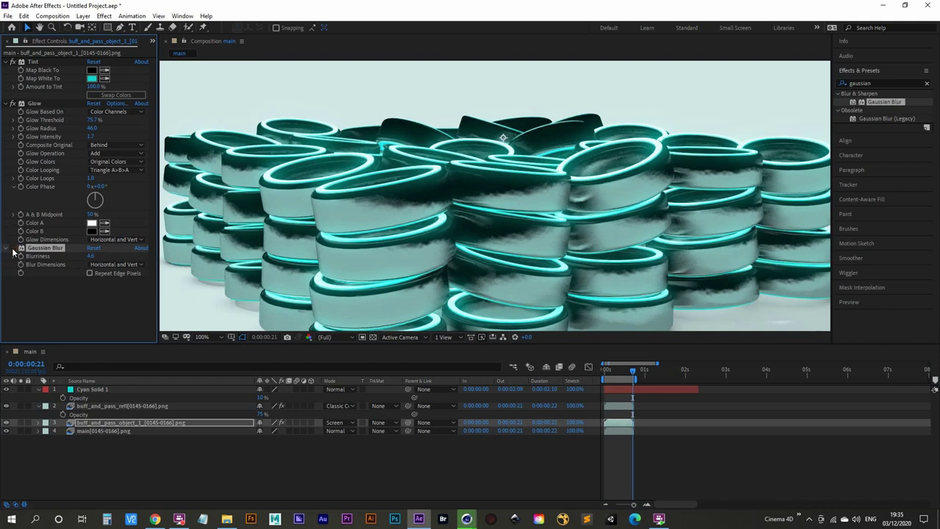
left_click(12, 249)
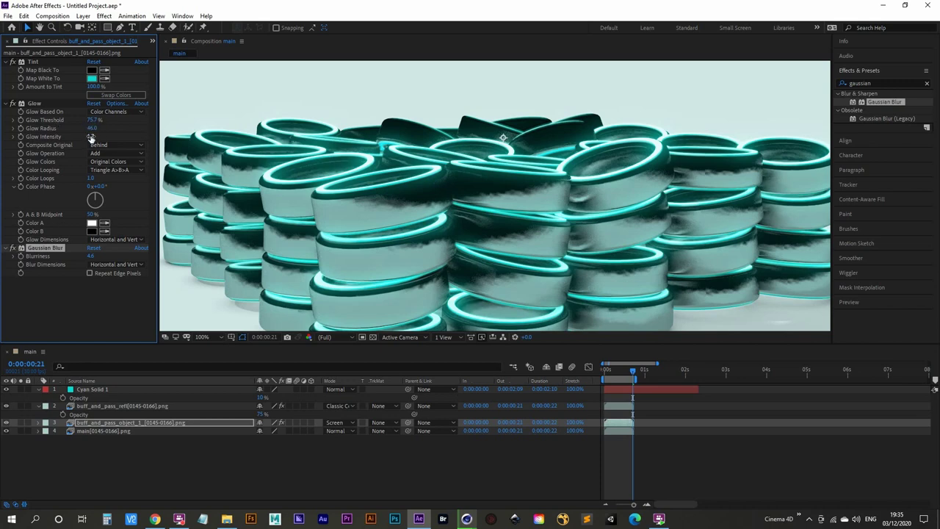
left_click_drag(90, 138, 184, 132)
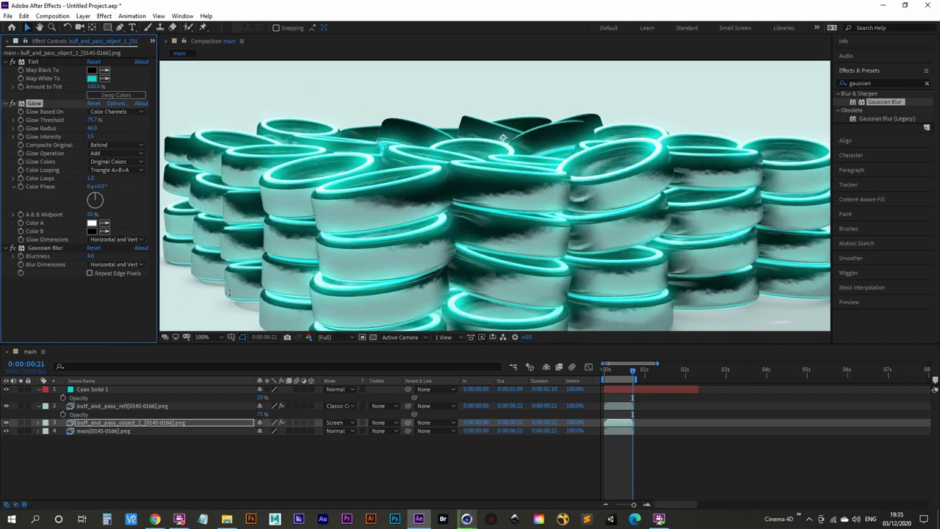
- Reload the main, reflection and object buffer image sequences in the project to bring in the latest rendered frames
left_click(150, 43)
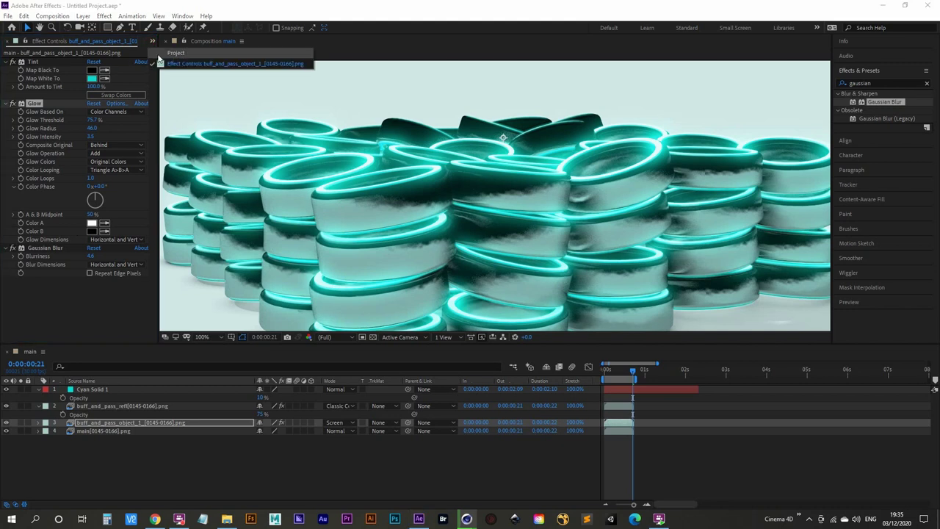
left_click(169, 57)
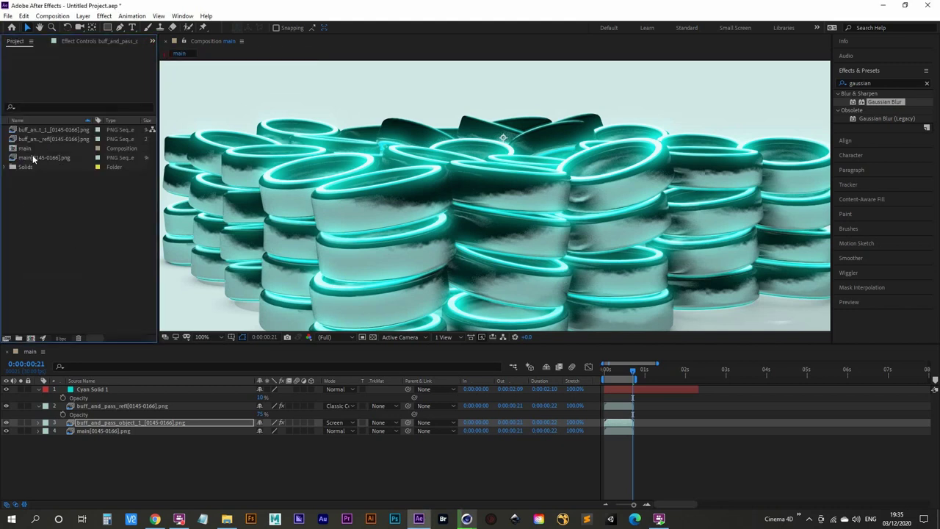
left_click(33, 158)
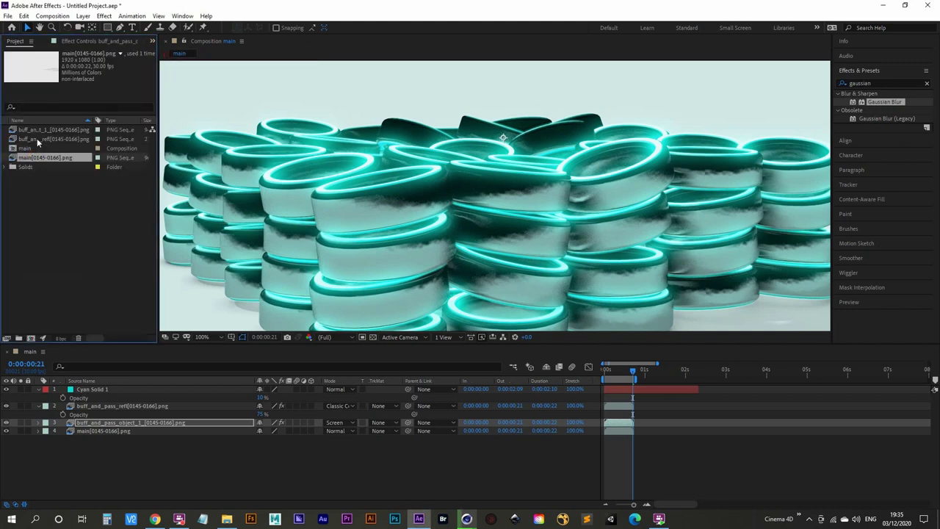
left_click(37, 138, "ctrl")
left_click(45, 130, "ctrl")
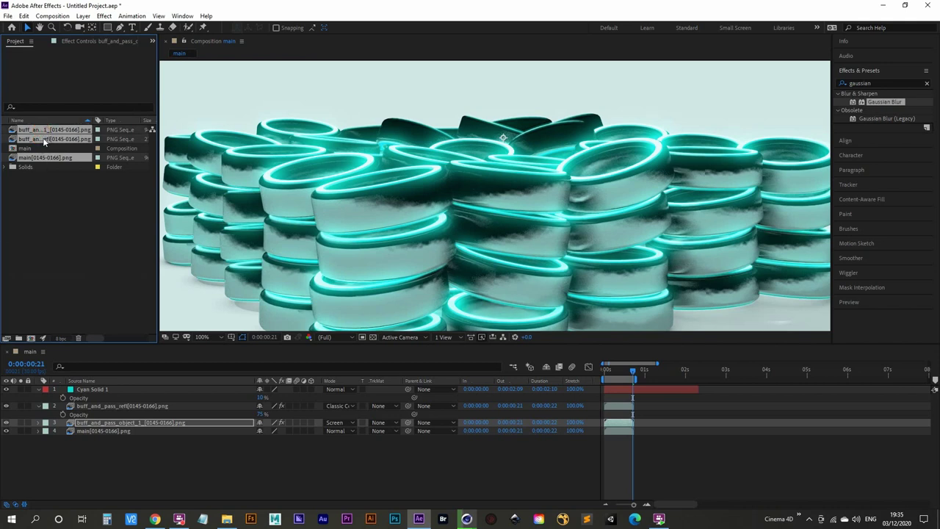
right_click(43, 141)
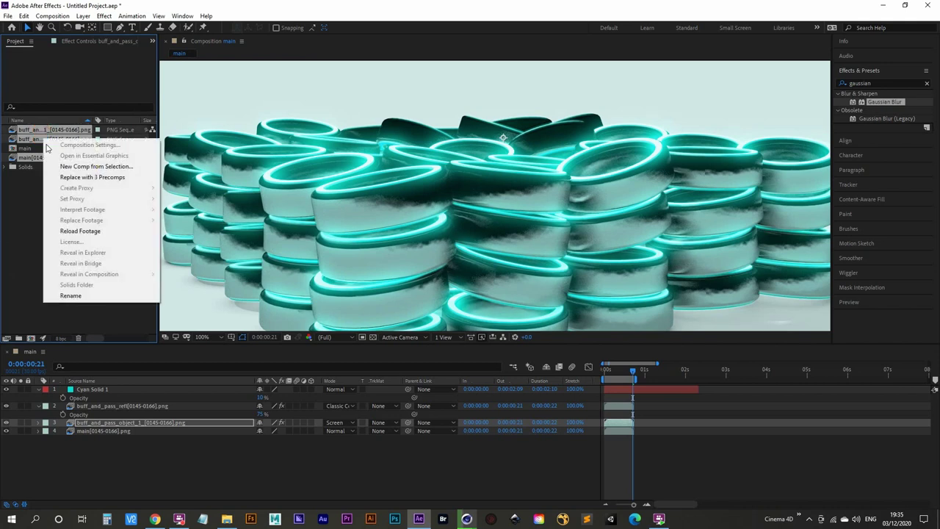
left_click(81, 232)
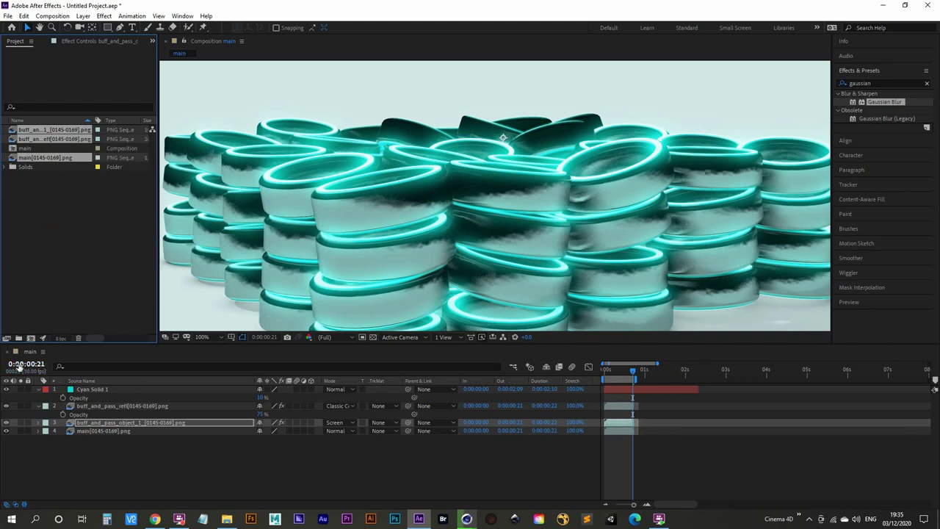
- Extend the image sequence layers to 0:00:00:24 and the solid to 0:00:02:20, lengthen the work area to match, and play the composite
left_click(136, 376)
key("ctrl+a")
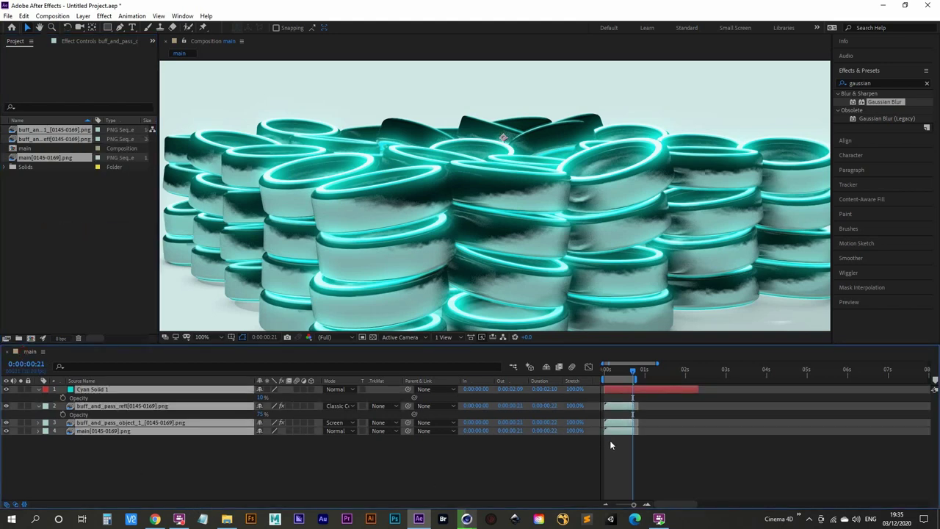
mouse_move(631, 408)
left_mouse_down()
mouse_move(644, 406)
mouse_move(649, 381)
left_mouse_up()
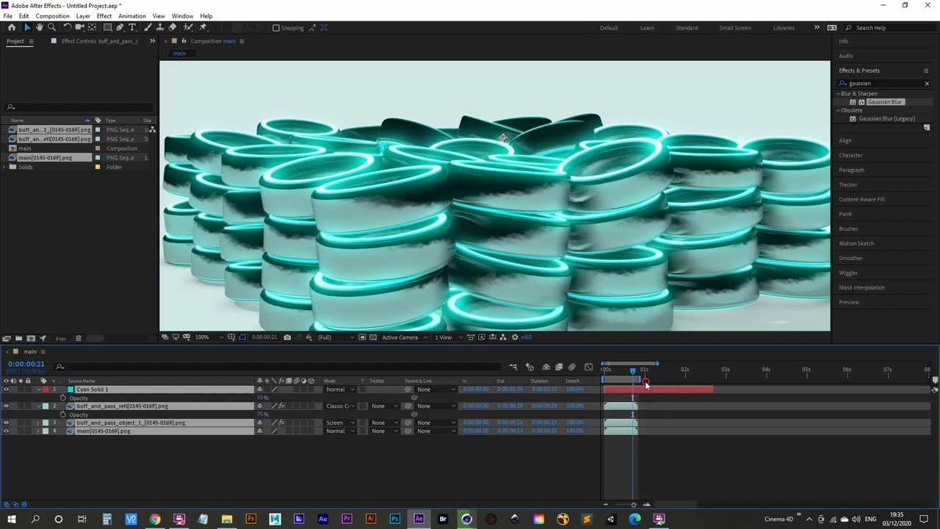
key("space")
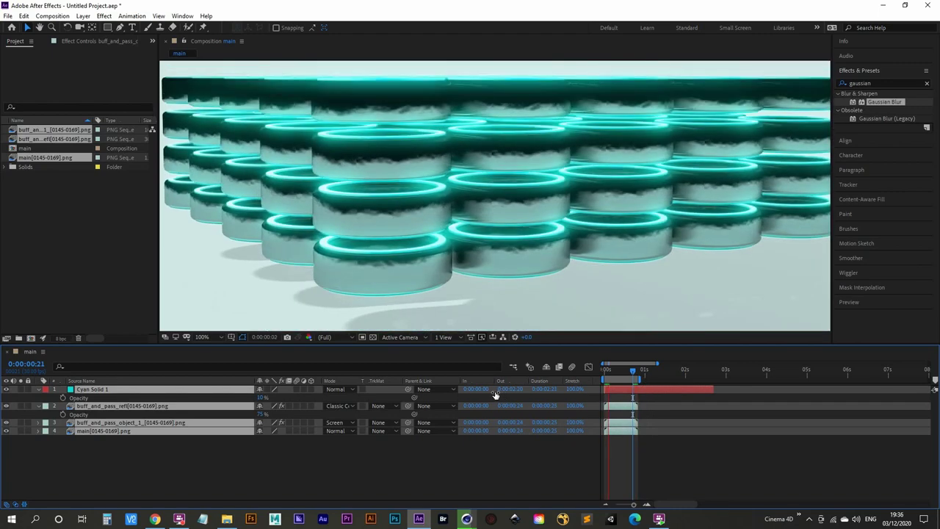